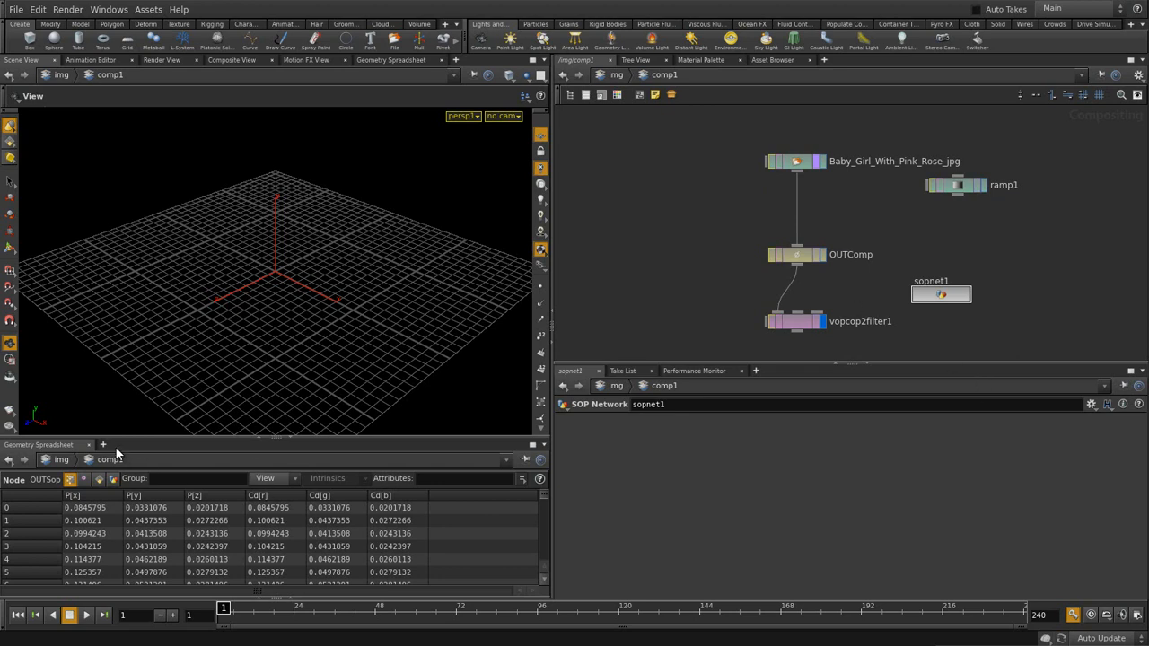
- Replace the Geometry Spreadsheet with a Composite View pane showing vopcop2filter1's 768x480 image
{"action": "left_click", "coordinate": [88, 445]}
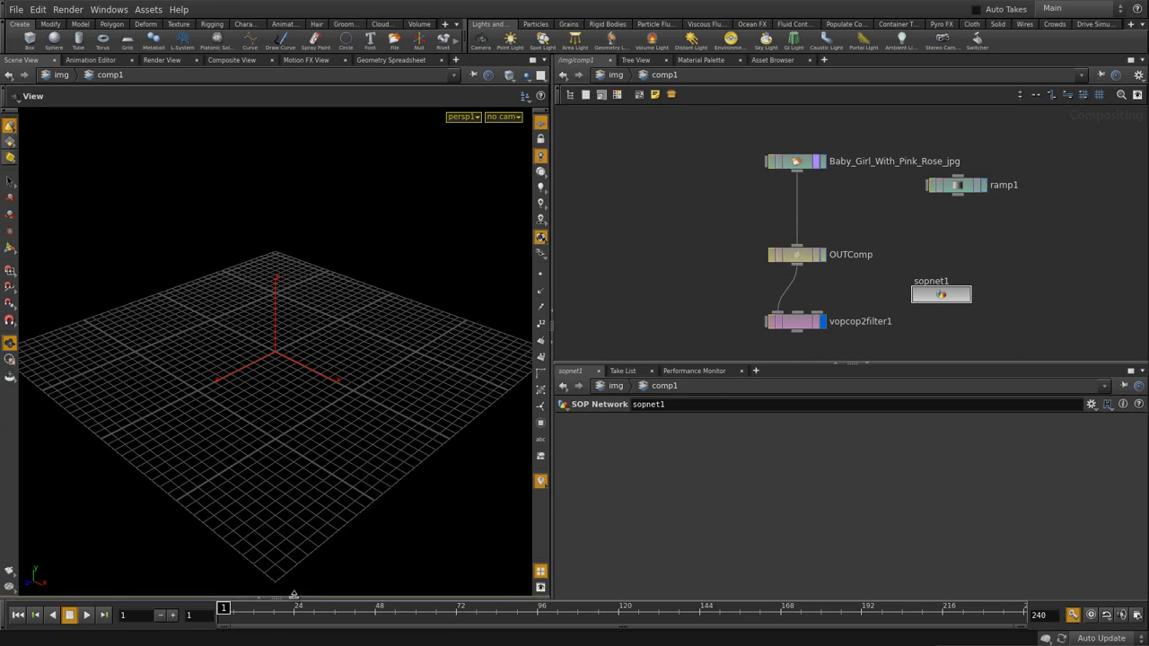
{"action": "left_click", "coordinate": [277, 598]}
{"action": "left_click", "coordinate": [473, 449]}
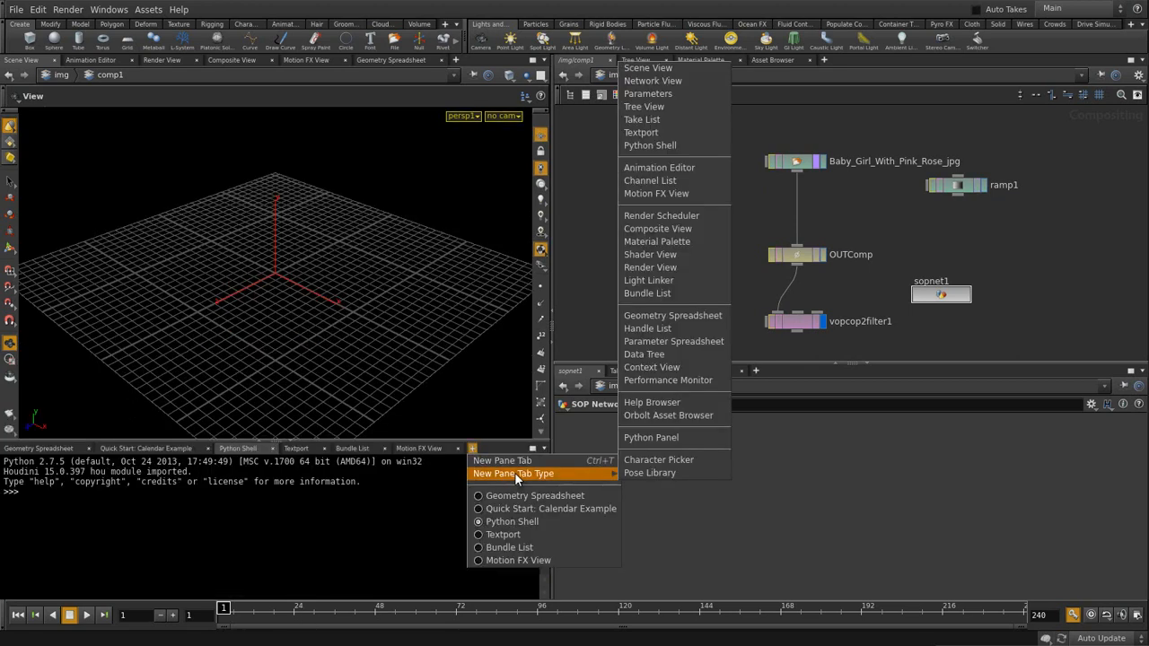
{"action": "mouse_move", "coordinate": [604, 478]}
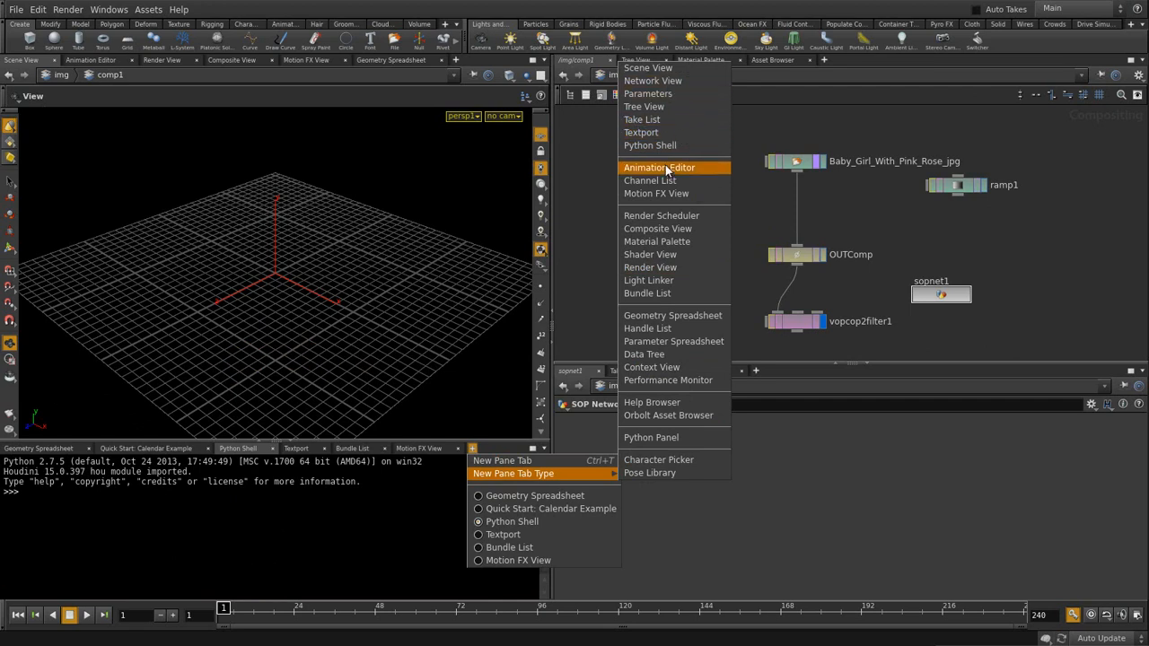
{"action": "left_click", "coordinate": [656, 230]}
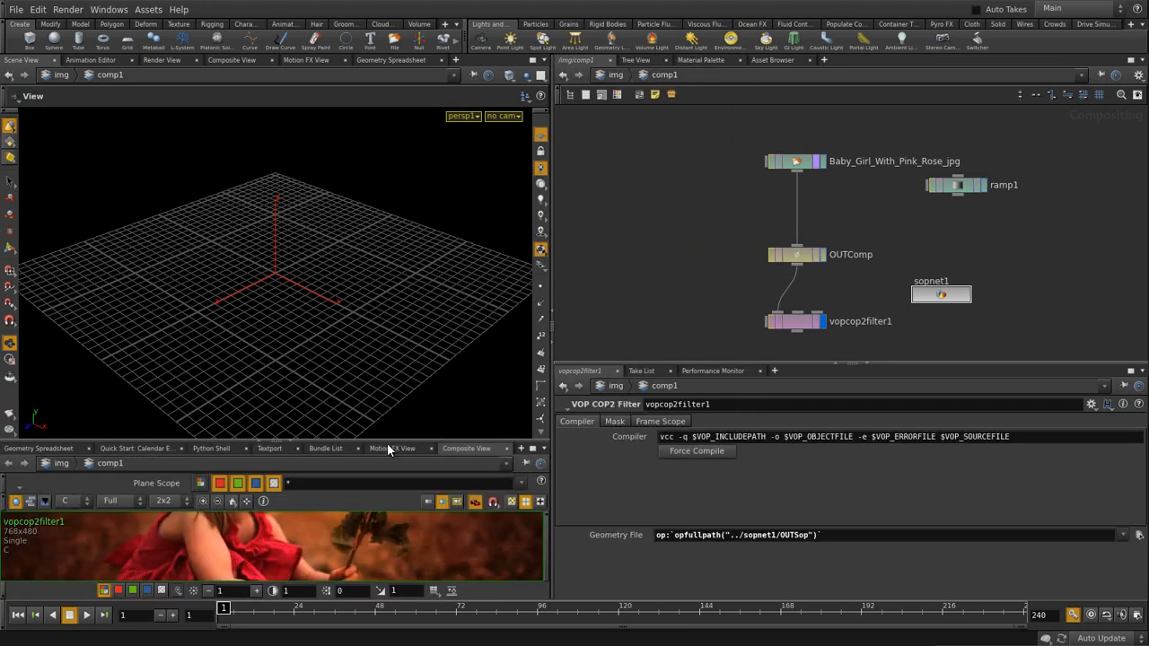
- Enlarge the composite viewer, enter sopnet1, and view attribwrangle1's photo-textured grid face-on in 3D
{"action": "left_click_drag", "start_coordinate": [387, 442], "coordinate": [387, 322]}
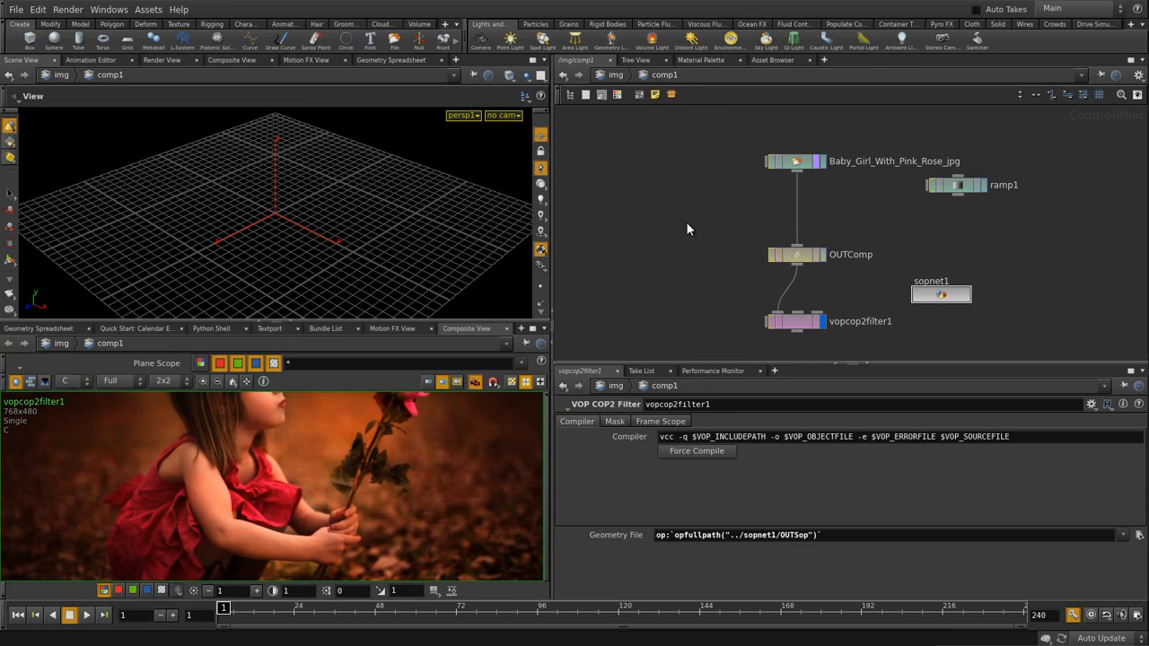
{"action": "left_click", "coordinate": [932, 298]}
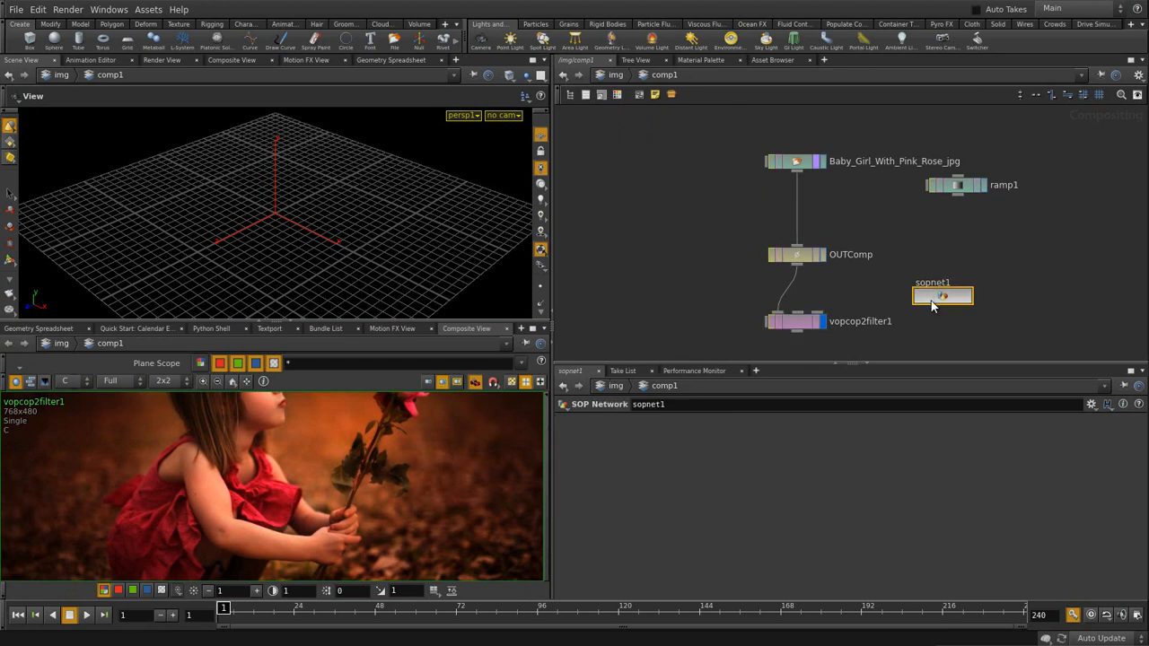
{"action": "double_click", "coordinate": [934, 298]}
{"action": "middle_click_drag", "start_coordinate": [750, 184], "coordinate": [729, 402]}
{"action": "middle_click_drag", "start_coordinate": [931, 308], "coordinate": [896, 189]}
{"action": "left_click", "coordinate": [824, 267]}
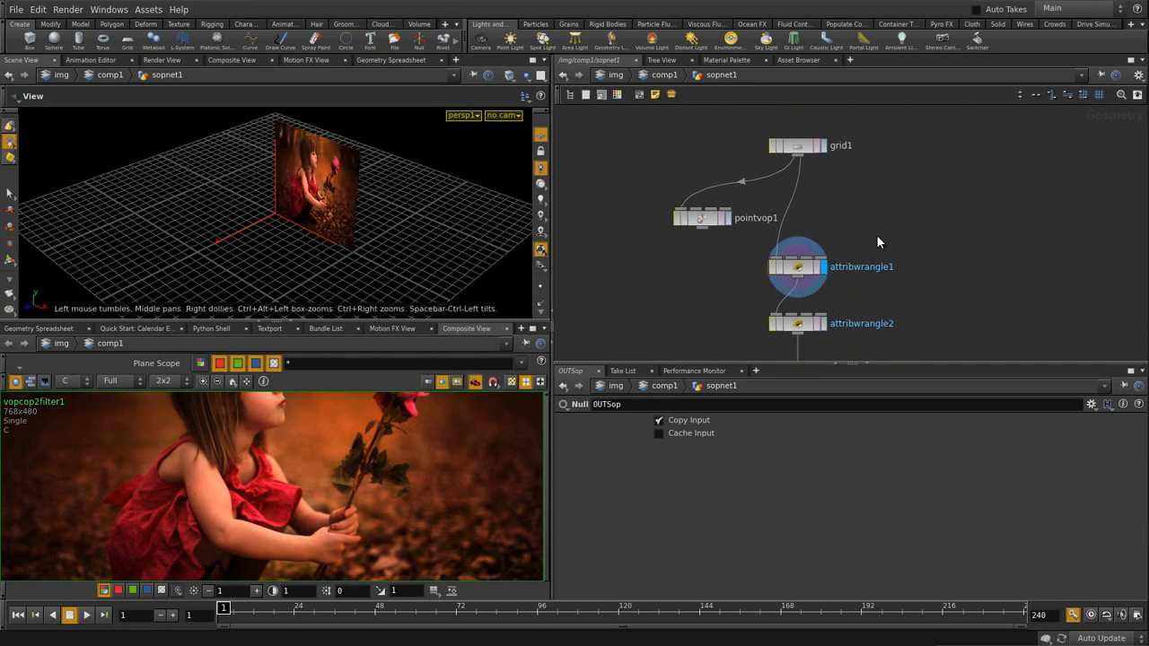
{"action": "left_click_drag", "start_coordinate": [284, 229], "coordinate": [261, 288]}
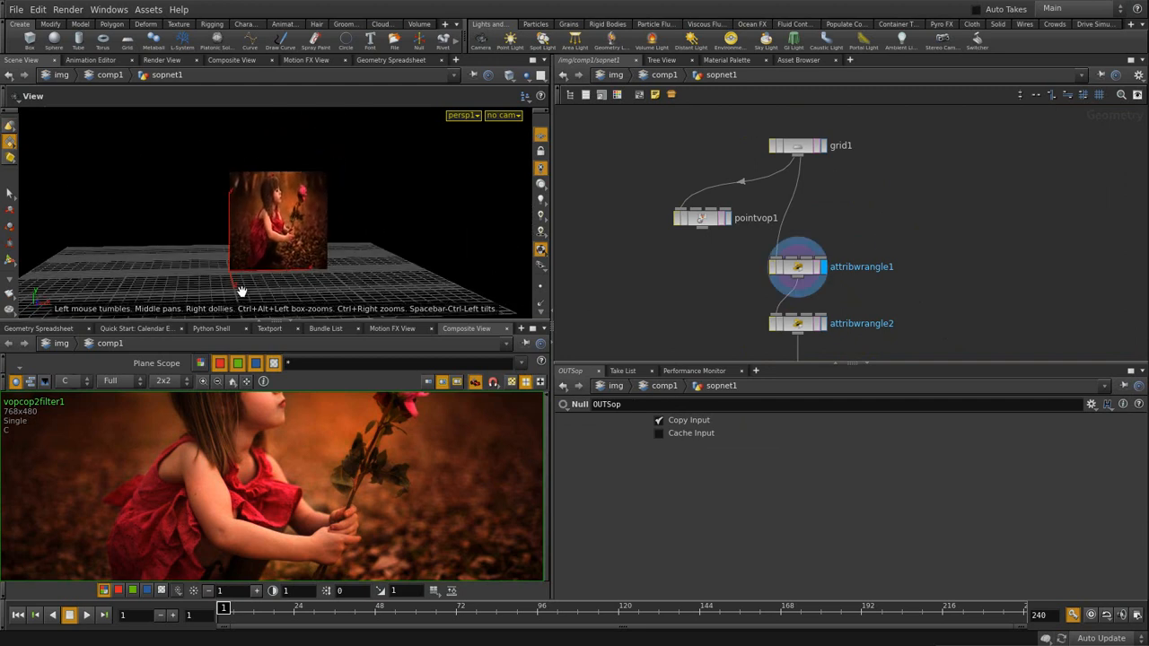
{"action": "right_click_drag", "start_coordinate": [261, 287], "coordinate": [362, 282]}
{"action": "left_click_drag", "start_coordinate": [361, 282], "coordinate": [325, 280]}
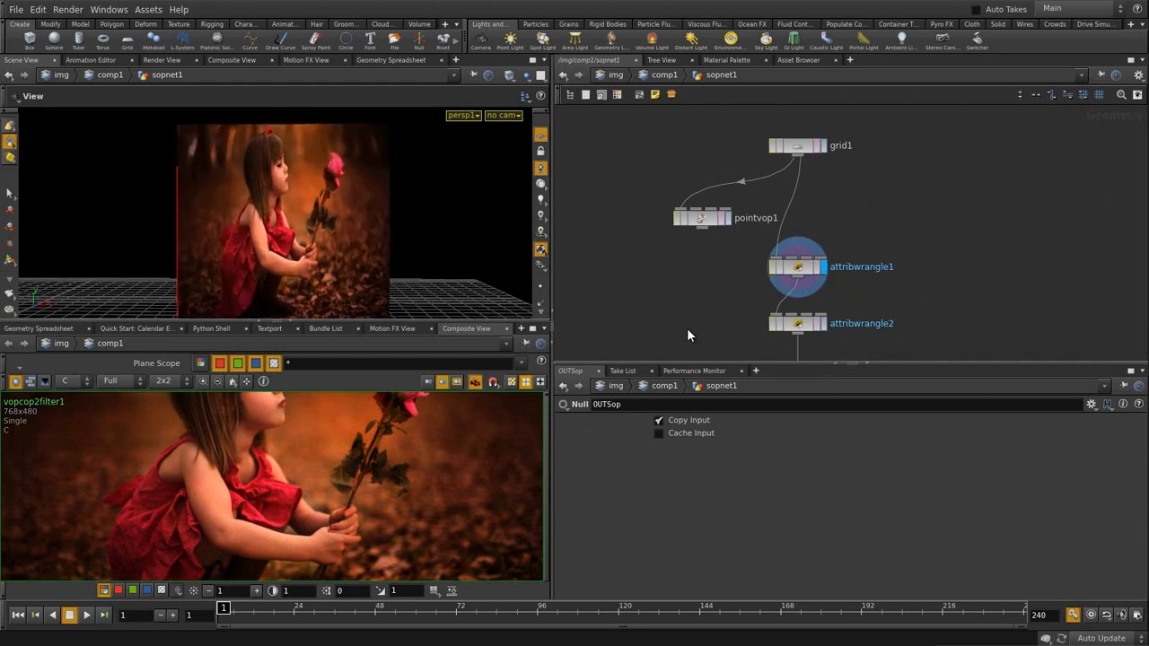
- Return to comp1 and display the rose photo File node, then vopcop2filter1
{"action": "key", "text": "u"}
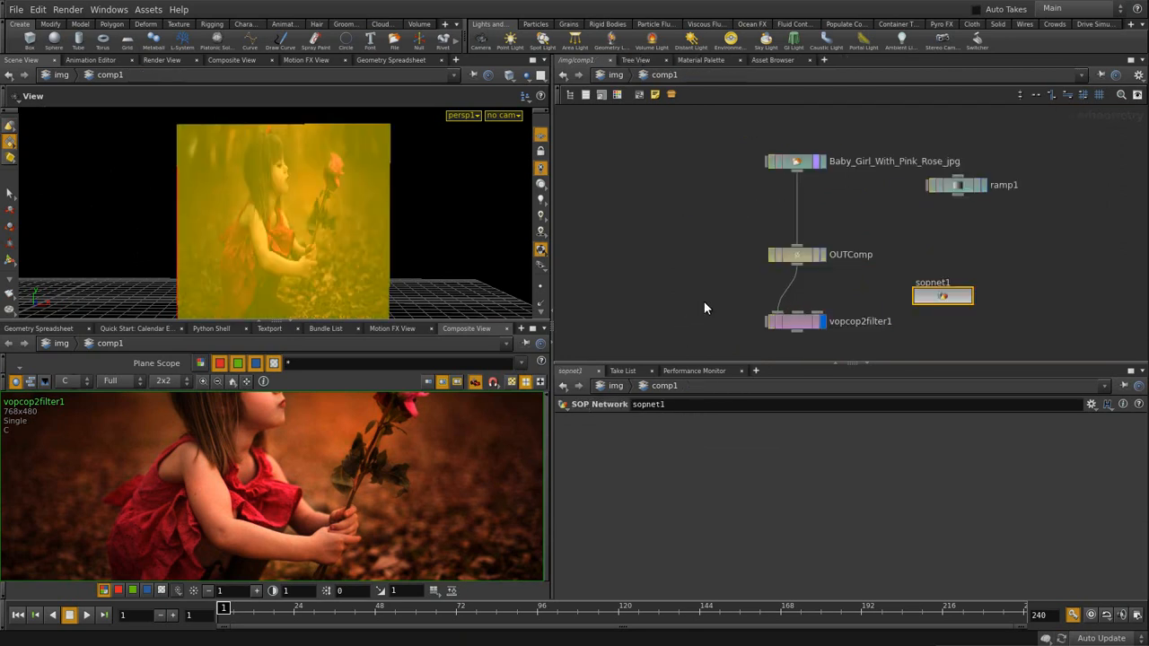
{"action": "left_click", "coordinate": [824, 164]}
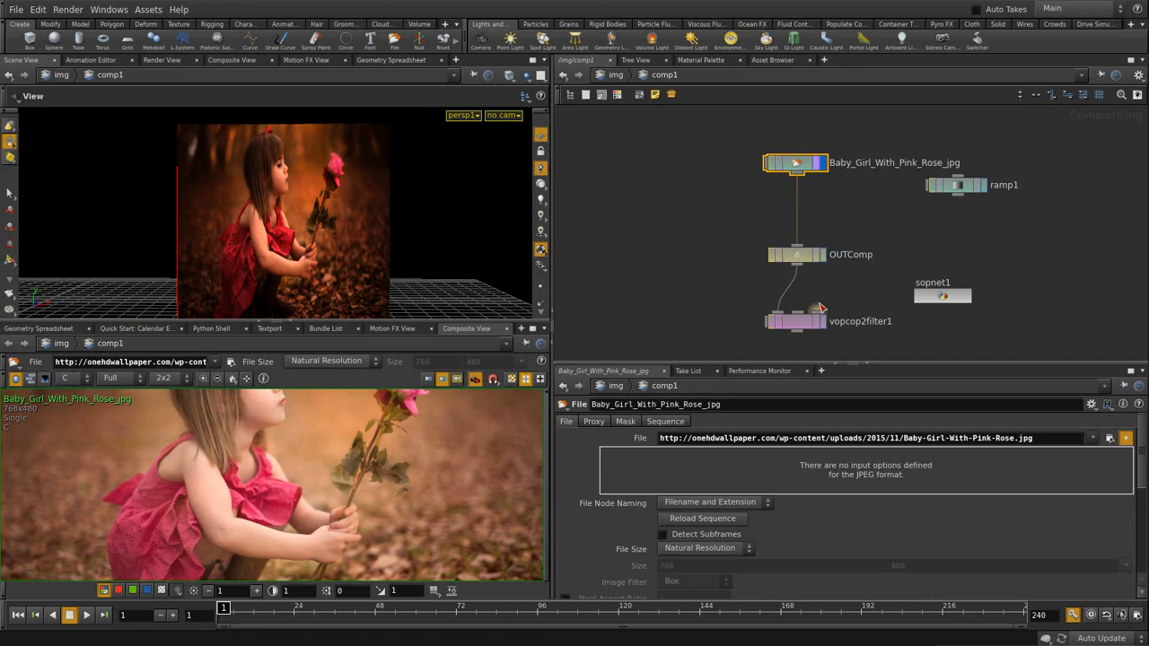
{"action": "left_click", "coordinate": [822, 321]}
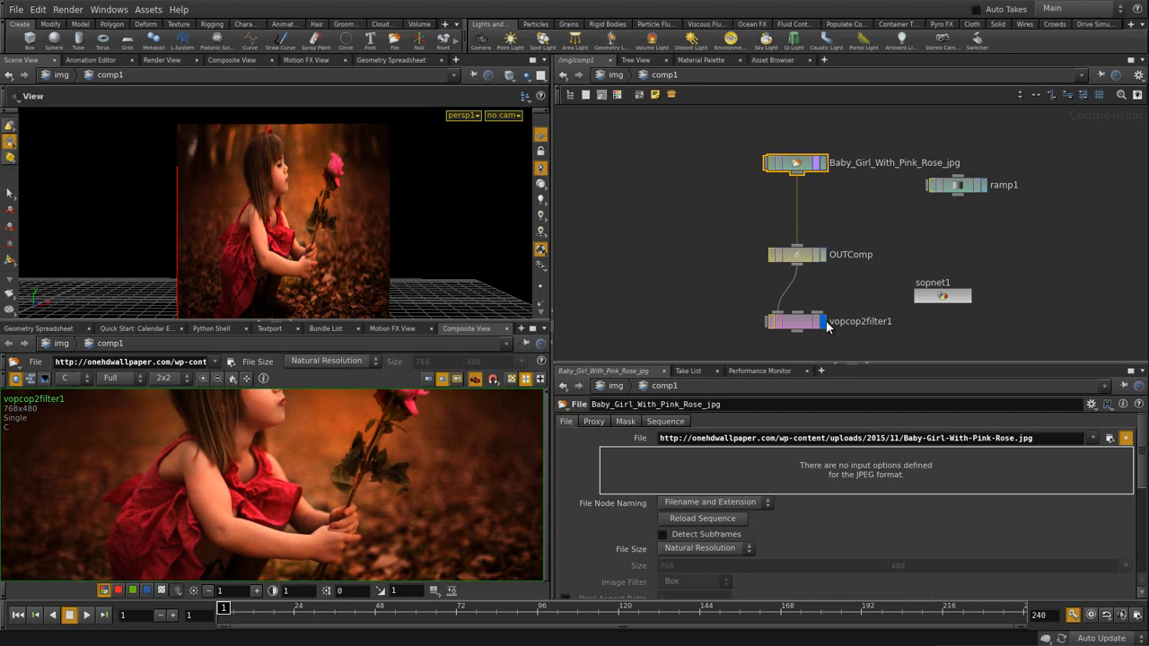
- Display the rose photo File node and inspect its info details
{"action": "left_click", "coordinate": [820, 162]}
{"action": "left_click", "coordinate": [863, 231]}
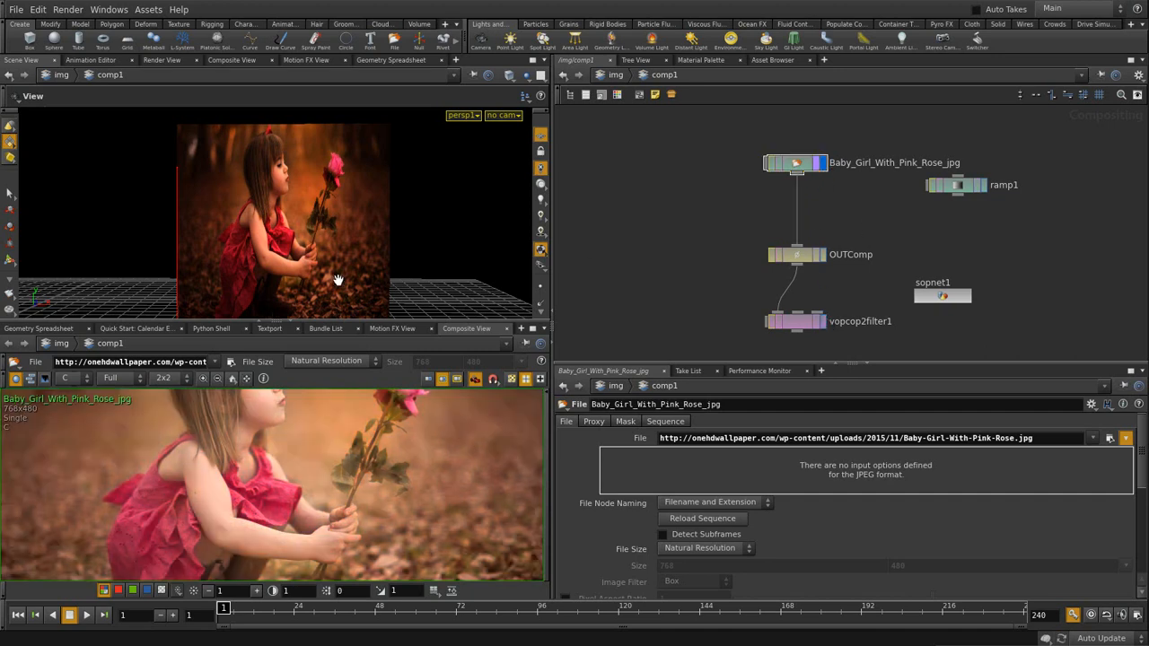
{"action": "left_click", "coordinate": [805, 165]}
{"action": "middle_click", "coordinate": [807, 164]}
{"action": "left_click", "coordinate": [839, 206]}
- Add a Convert node from the Tab menu's Utility category
{"action": "key", "text": "Tab"}
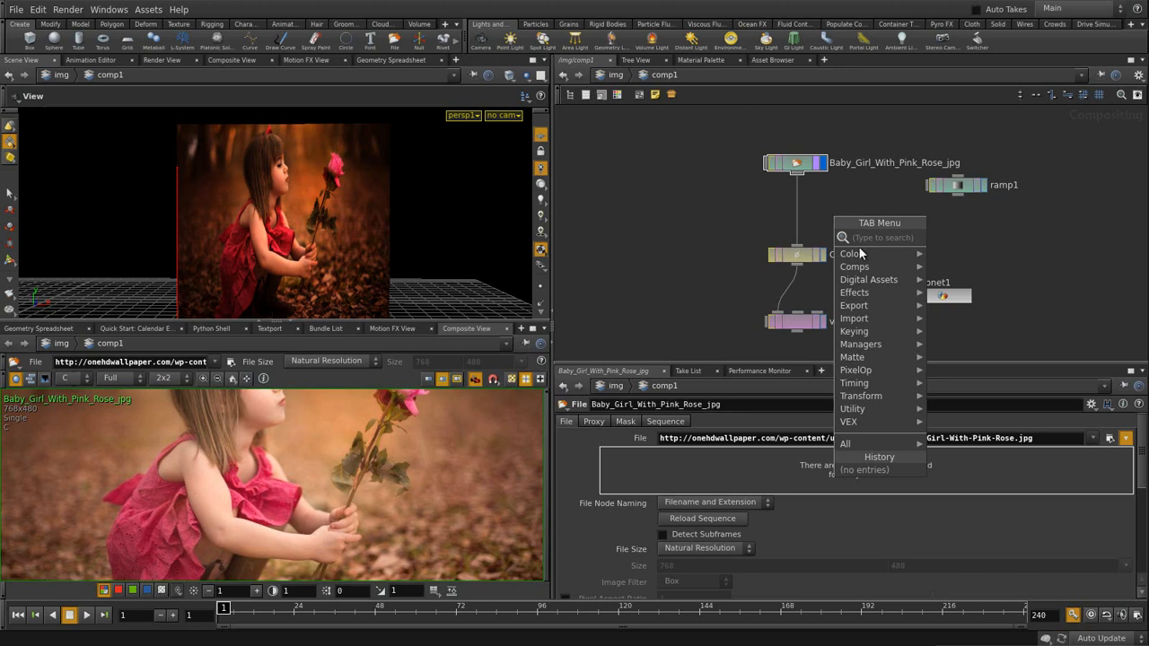
{"action": "mouse_move", "coordinate": [864, 409]}
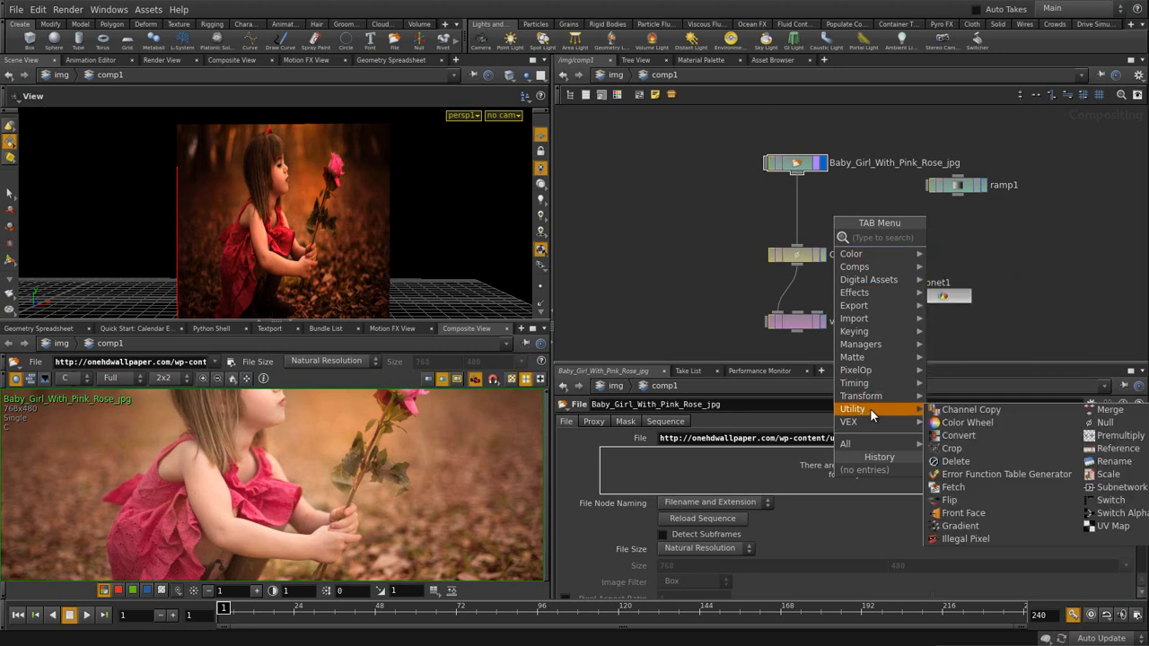
{"action": "left_click", "coordinate": [959, 437]}
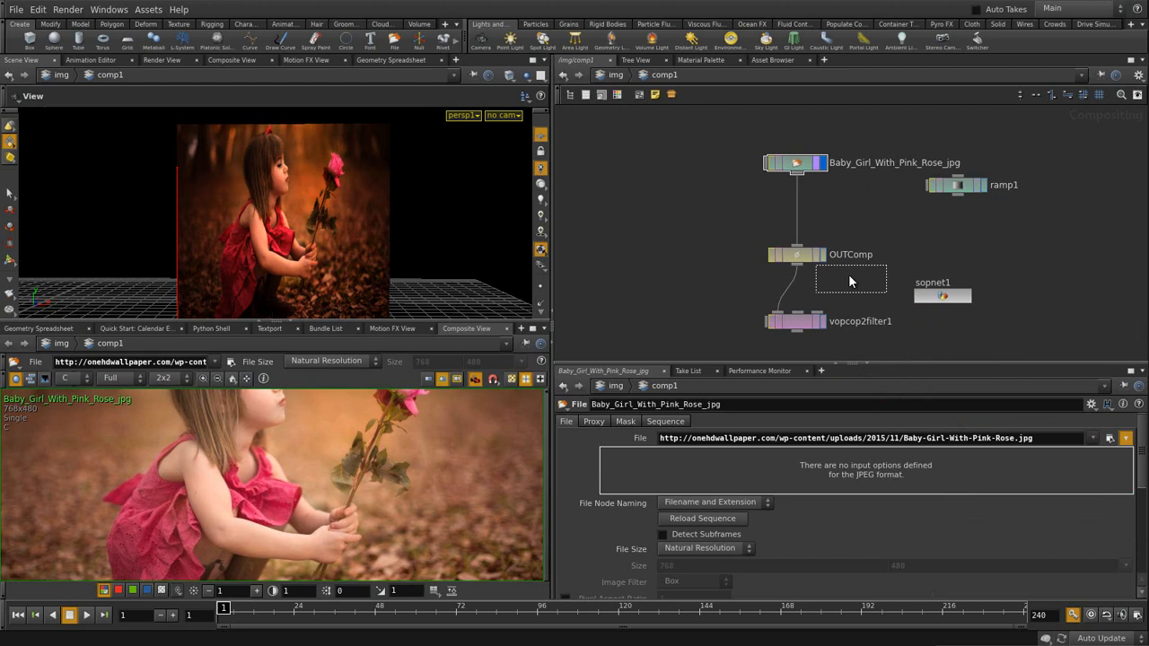
- Place convert1 above OUTComp and set its Raster Depth to 32 Bit Floating Point
{"action": "left_click", "coordinate": [795, 215]}
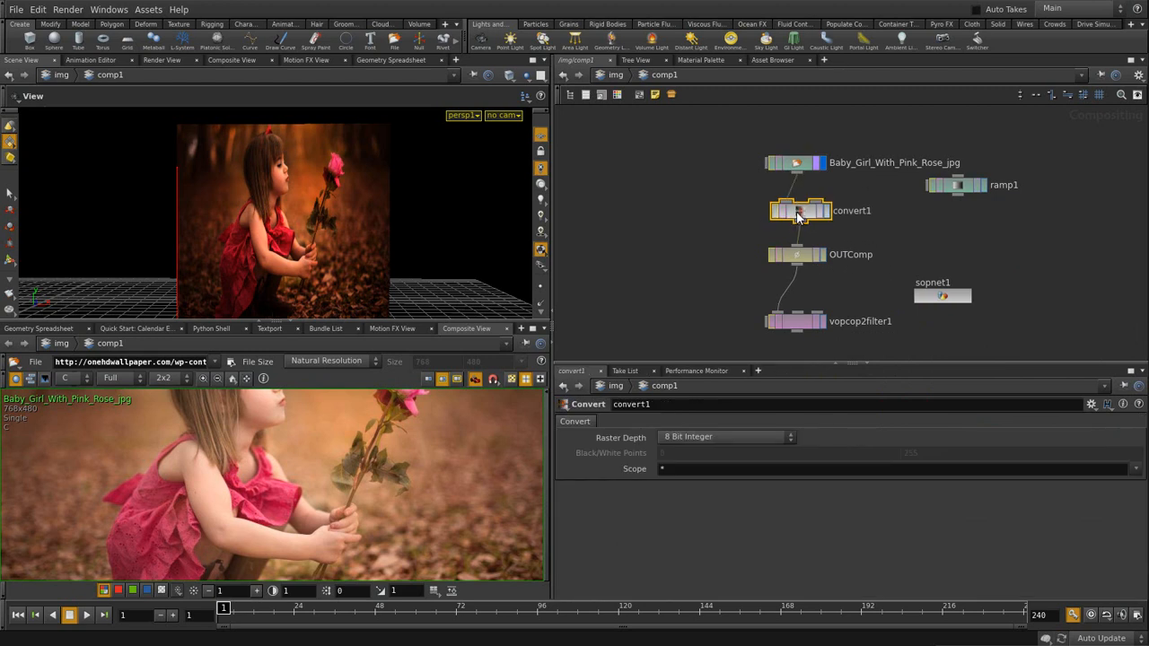
{"action": "left_click", "coordinate": [683, 437]}
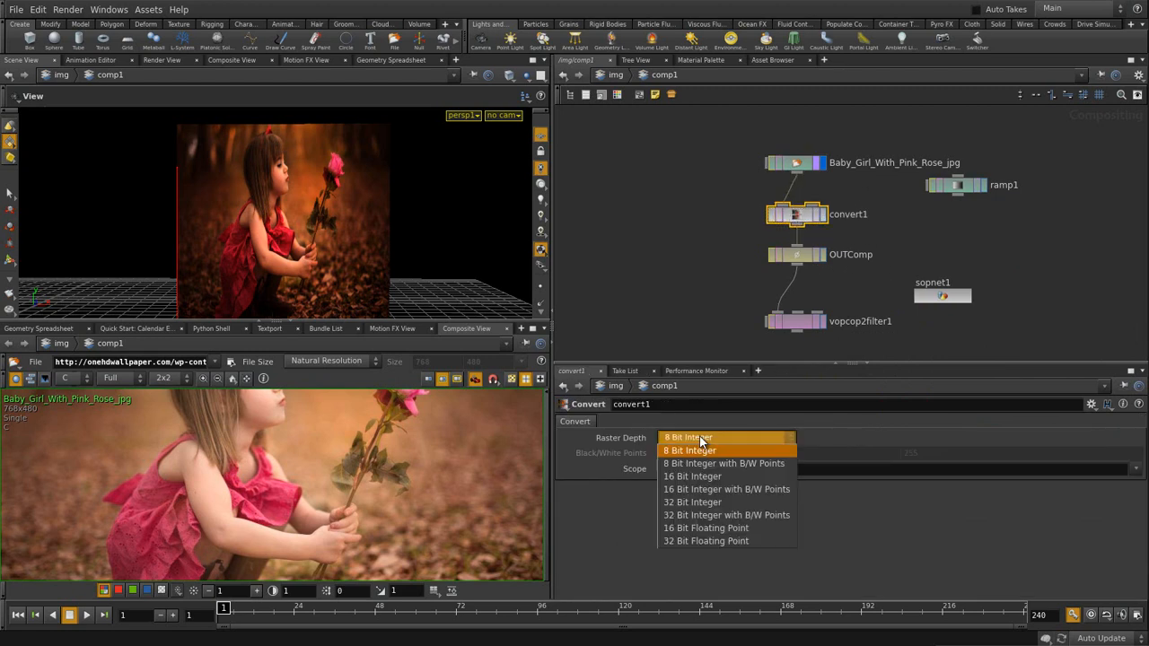
{"action": "left_click", "coordinate": [706, 542]}
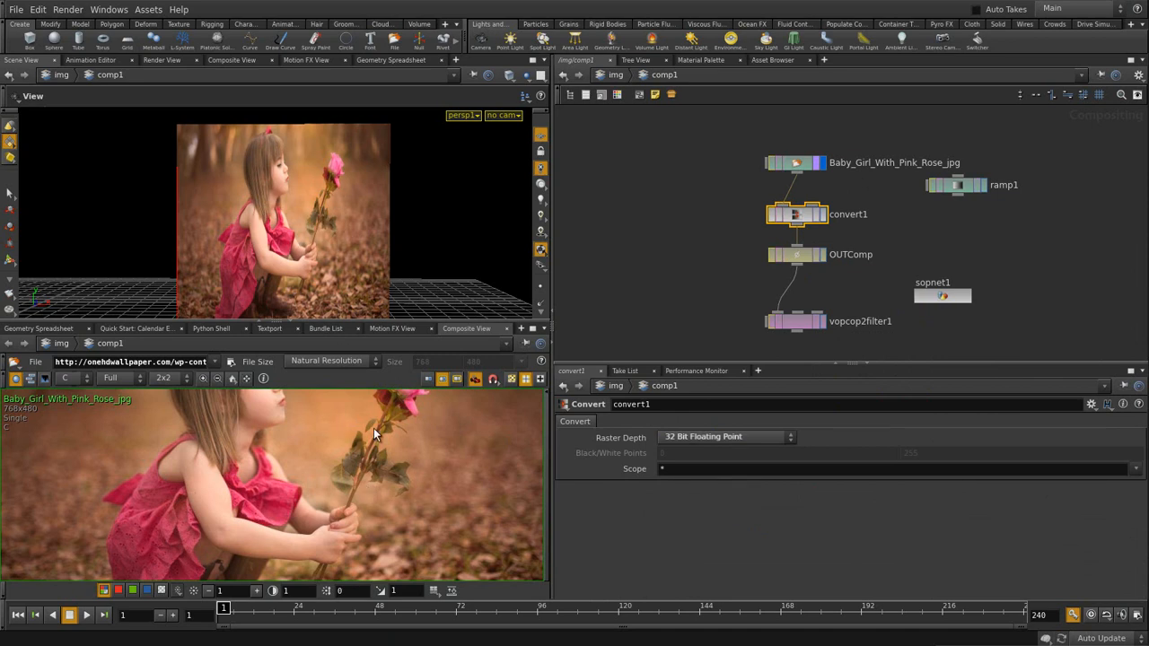
{"action": "left_click", "coordinate": [862, 283]}
- Display and select the vopcop2filter1 node
{"action": "left_click", "coordinate": [824, 321]}
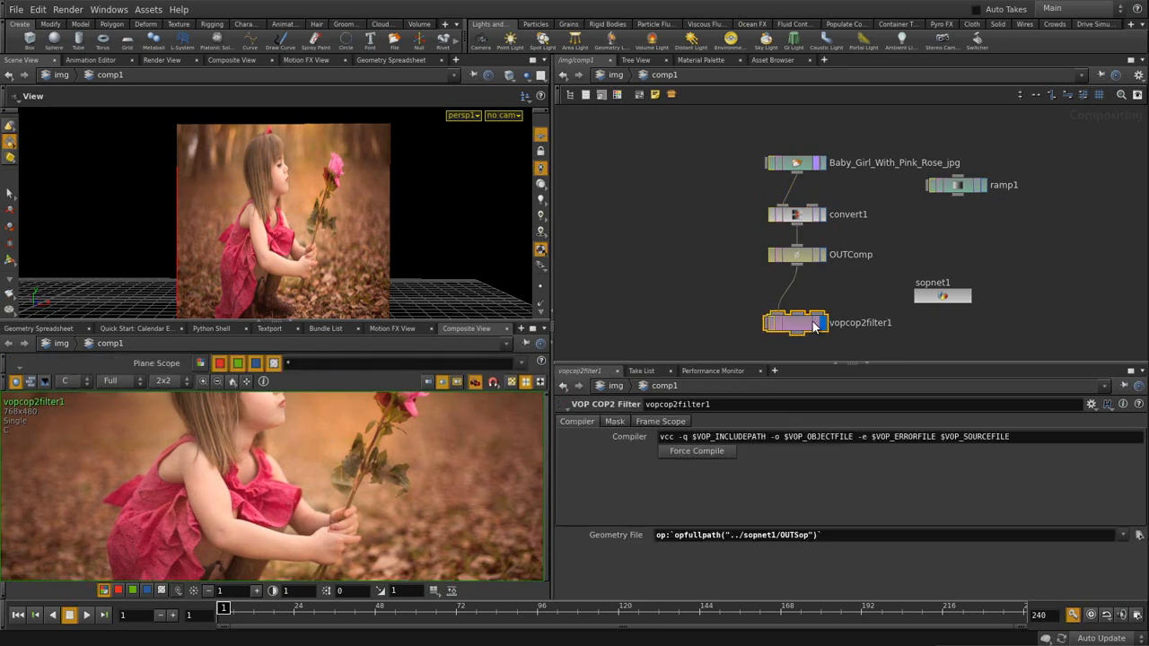
{"action": "left_click", "coordinate": [840, 296]}
{"action": "left_click_drag", "start_coordinate": [705, 289], "coordinate": [832, 336]}
- Inside vopcop2filter1, change getattrib1's Attribute from Cd to P, then return to comp1
{"action": "double_click", "coordinate": [819, 322]}
{"action": "middle_click_drag", "start_coordinate": [950, 213], "coordinate": [899, 292]}
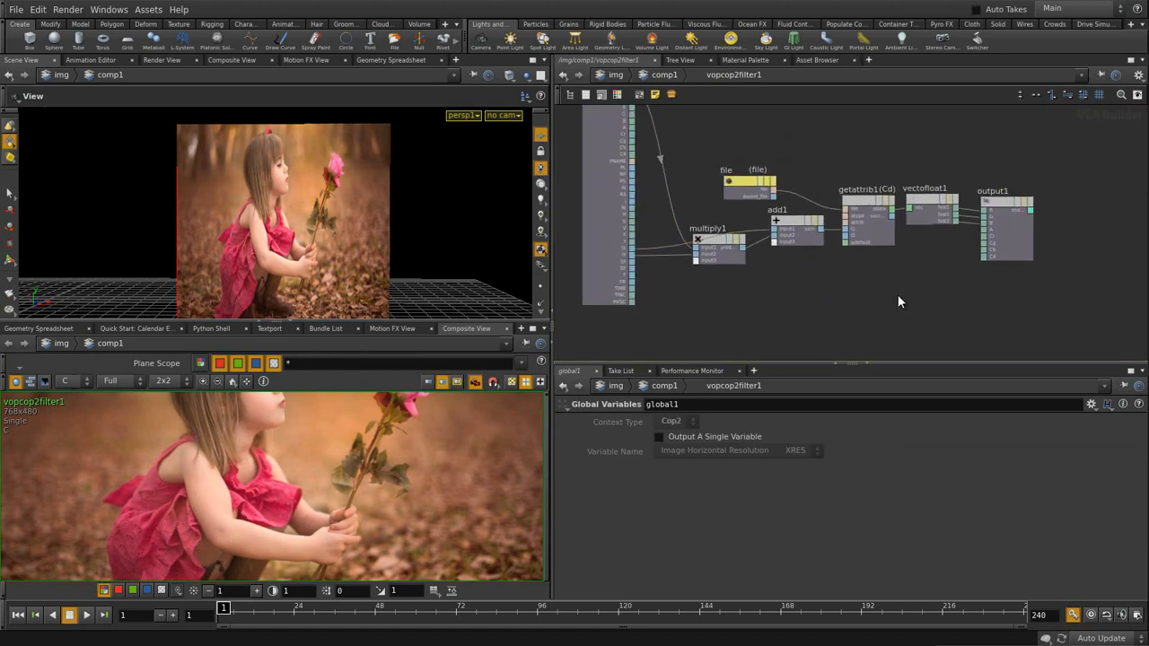
{"action": "left_click", "coordinate": [884, 207]}
{"action": "double_click", "coordinate": [677, 491]}
{"action": "type", "text": "P"}
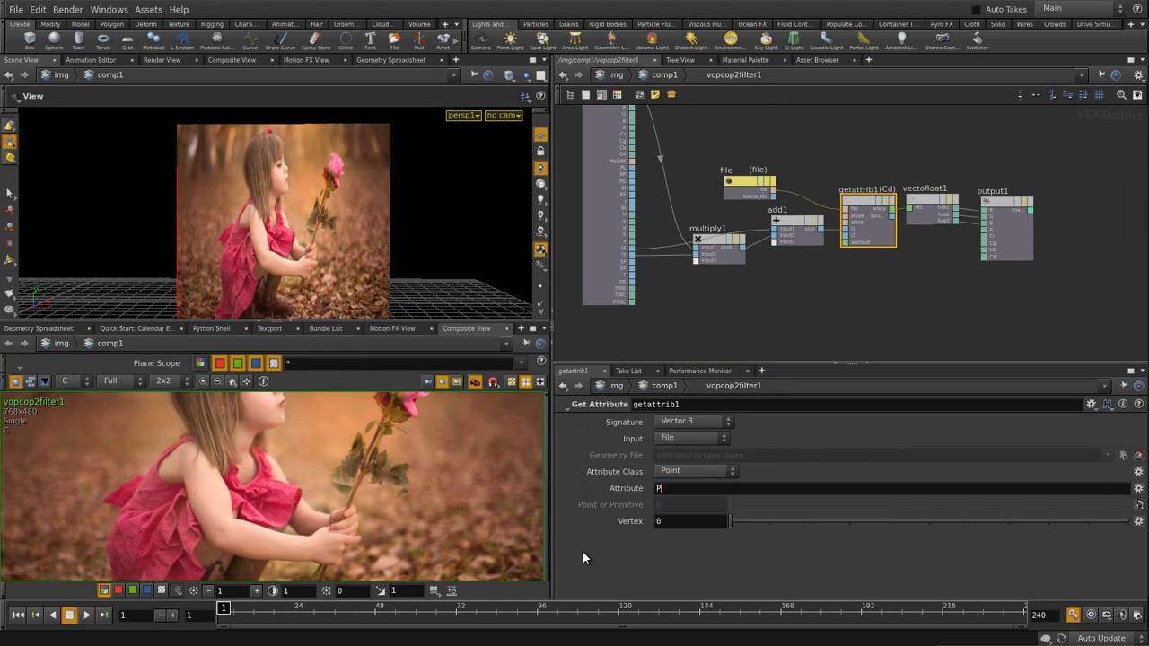
{"action": "key", "text": "Return"}
{"action": "key", "text": "u"}
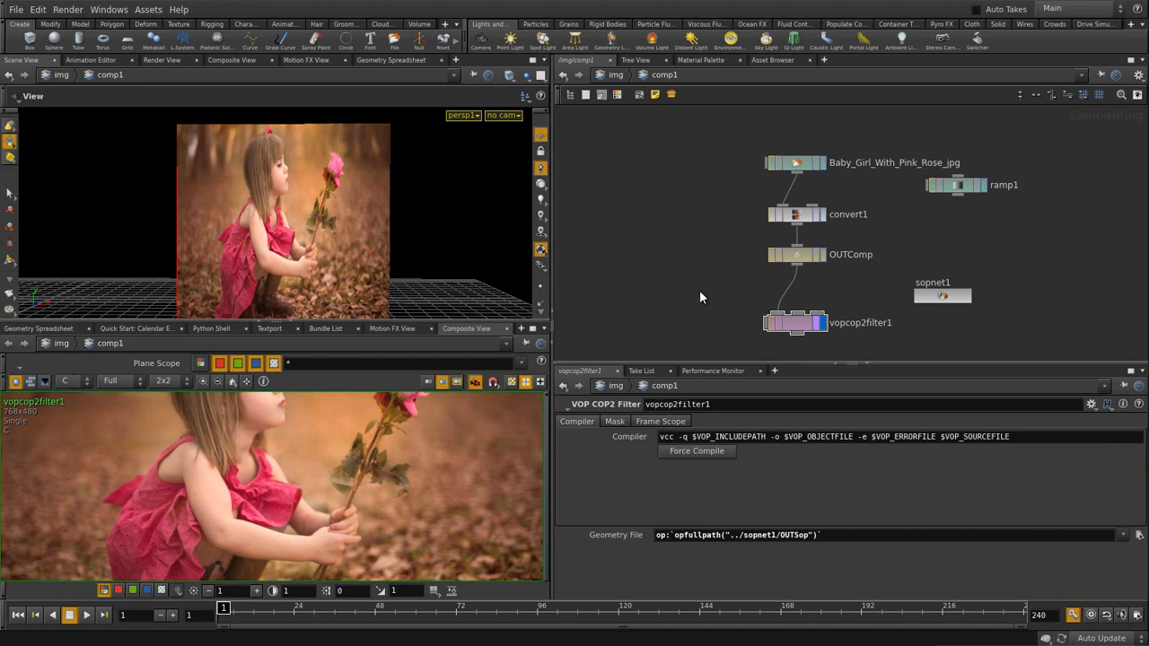
- Add a quantize1 node fed by convert1 and display it in a taller composite viewer
{"action": "key", "text": "Tab"}
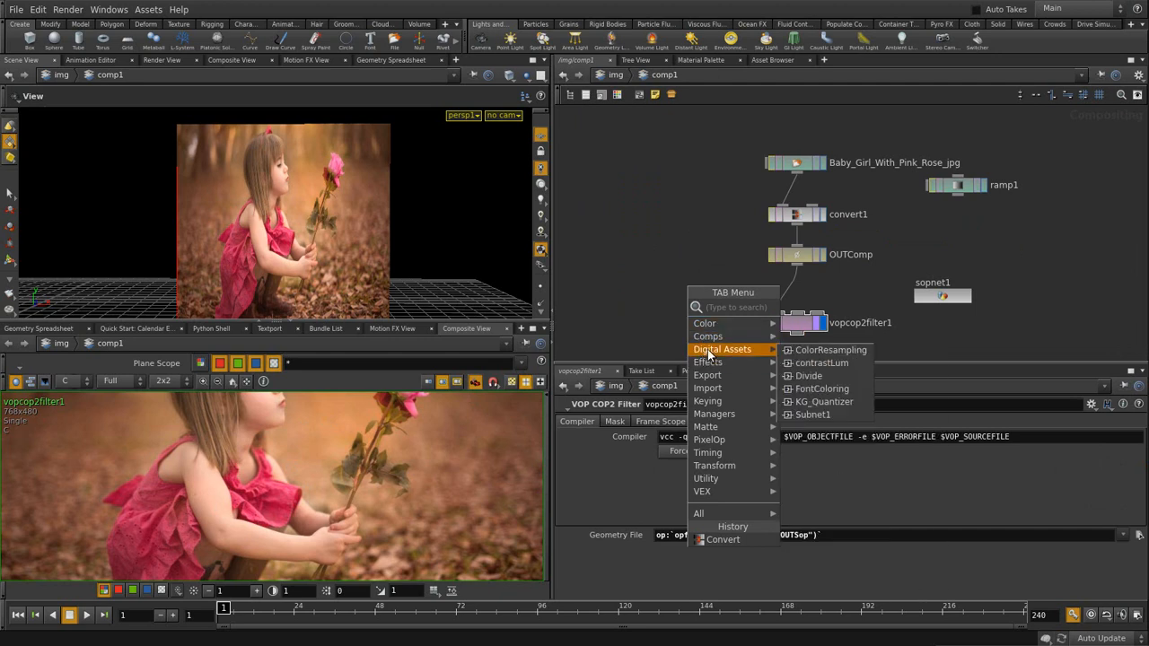
{"action": "mouse_move", "coordinate": [709, 342]}
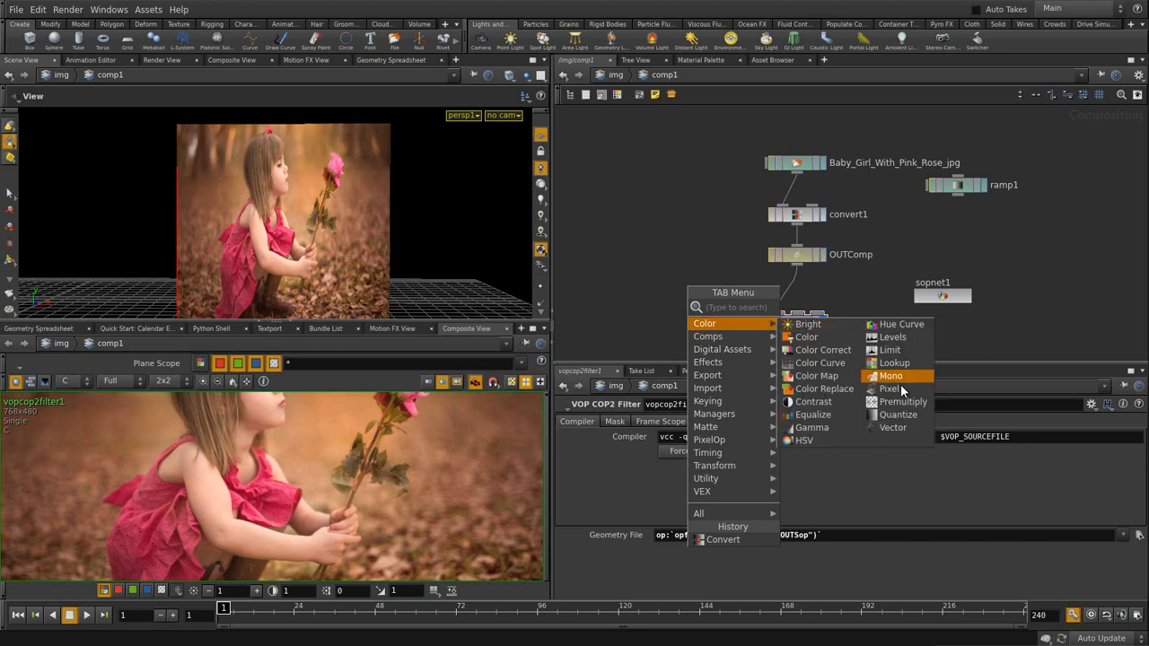
{"action": "left_click", "coordinate": [899, 419]}
{"action": "left_click", "coordinate": [692, 274]}
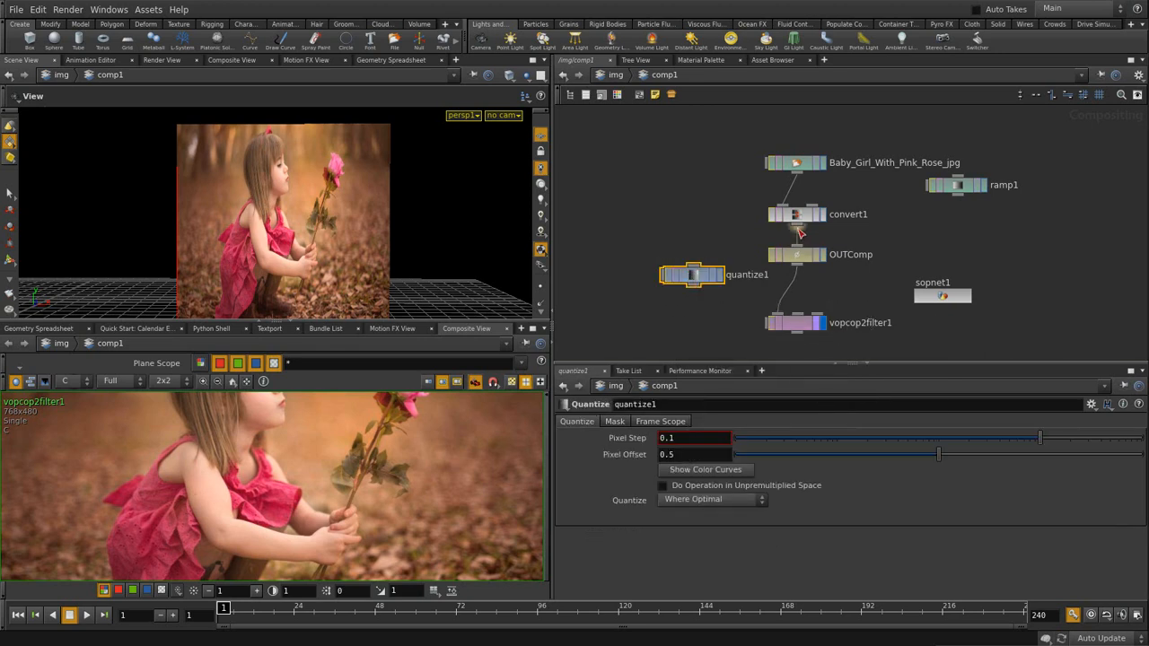
{"action": "left_click_drag", "start_coordinate": [798, 226], "coordinate": [696, 267]}
{"action": "left_click", "coordinate": [721, 276]}
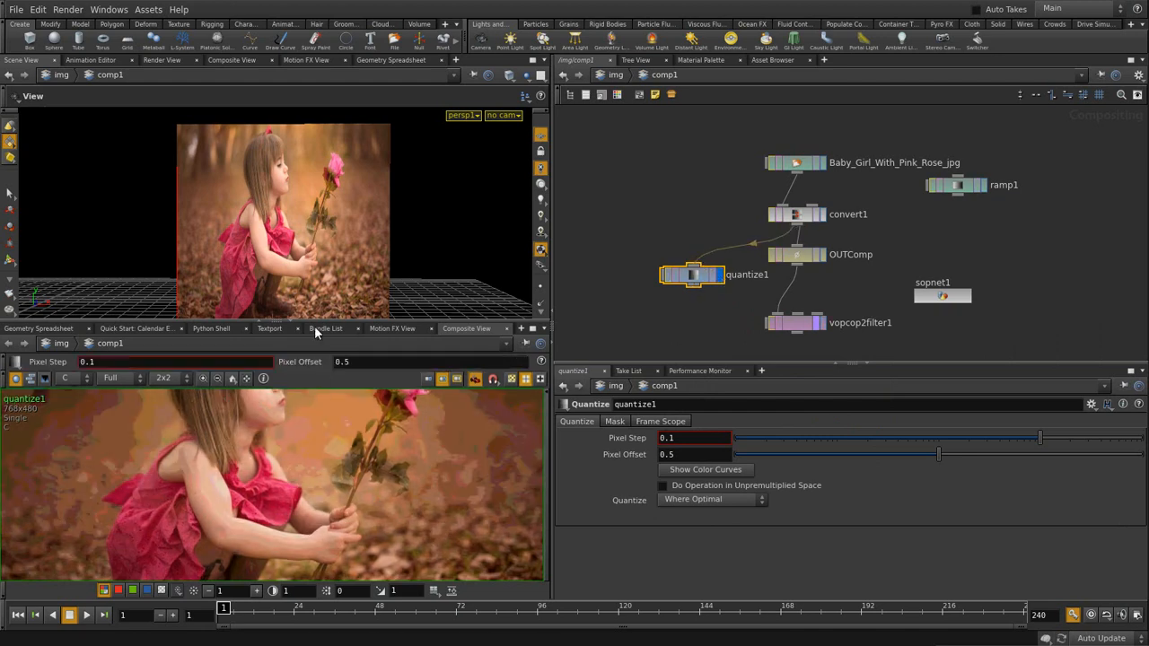
{"action": "left_click_drag", "start_coordinate": [317, 321], "coordinate": [320, 258]}
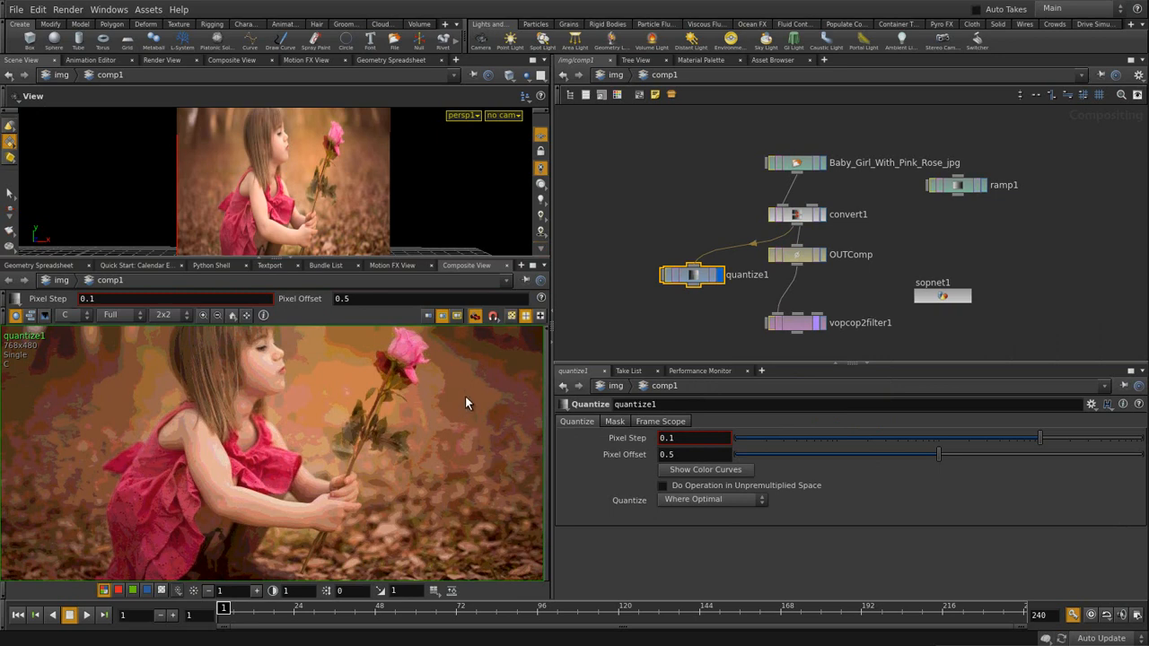
- Raise quantize1's Pixel Step to 0.43545 for fewer colour bands
{"action": "left_click_drag", "start_coordinate": [1049, 438], "coordinate": [1084, 438]}
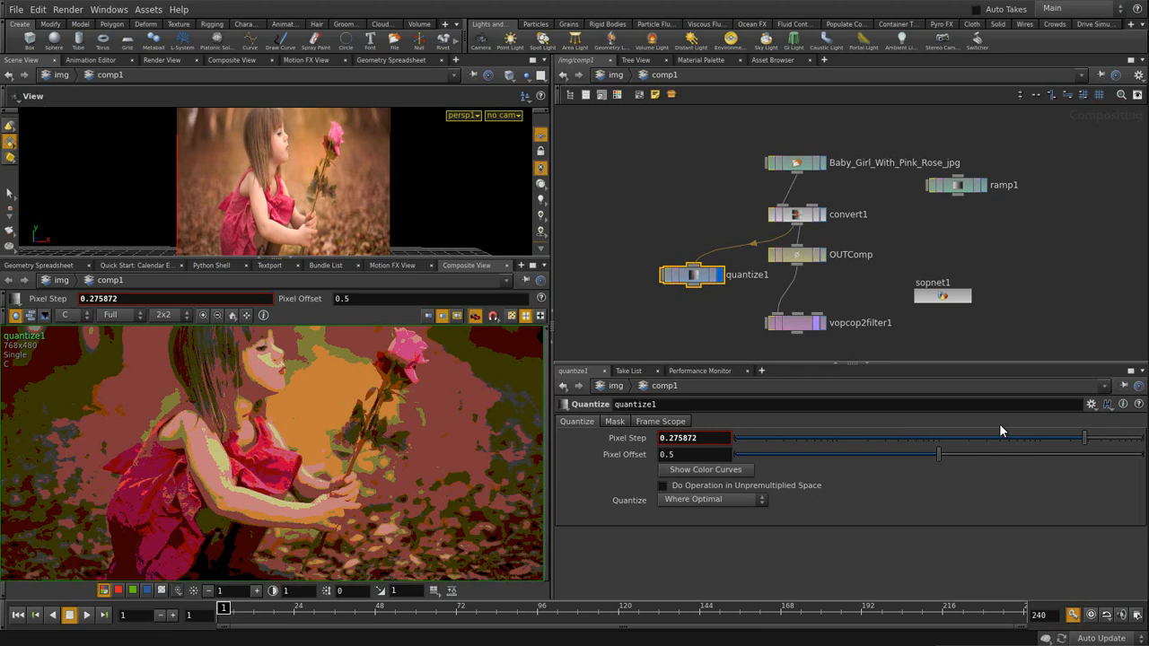
{"action": "left_click_drag", "start_coordinate": [1085, 438], "coordinate": [1102, 441]}
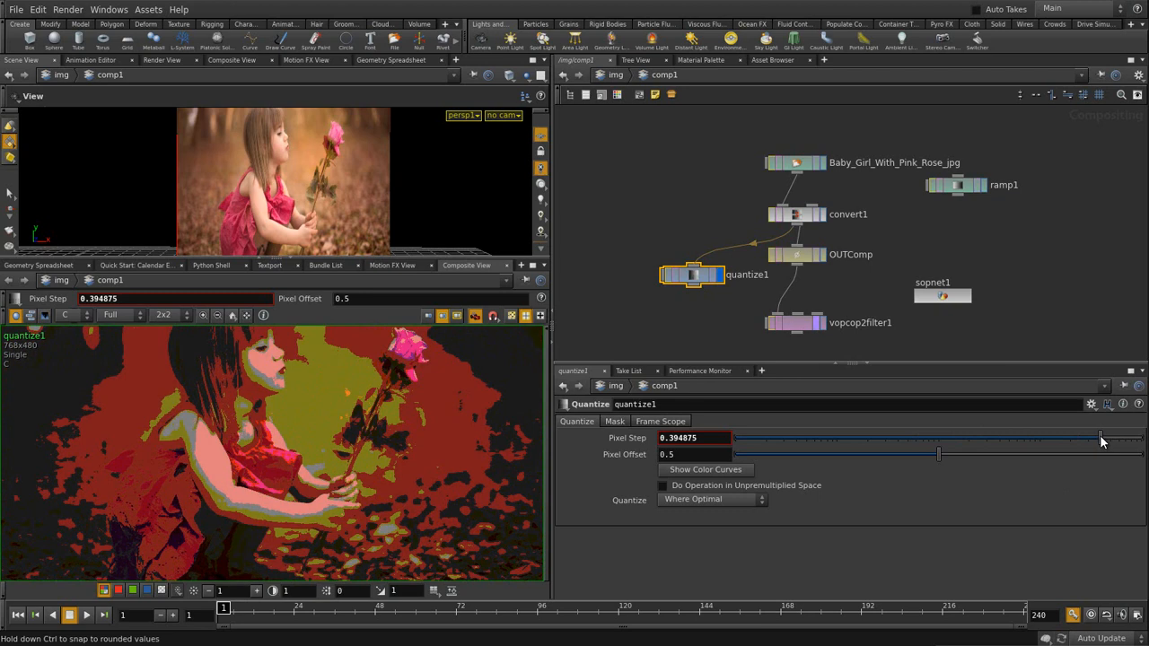
{"action": "mouse_move", "coordinate": [1102, 441]}
{"action": "left_mouse_down"}
{"action": "mouse_move", "coordinate": [1136, 438]}
{"action": "mouse_move", "coordinate": [1107, 440]}
{"action": "left_mouse_up"}
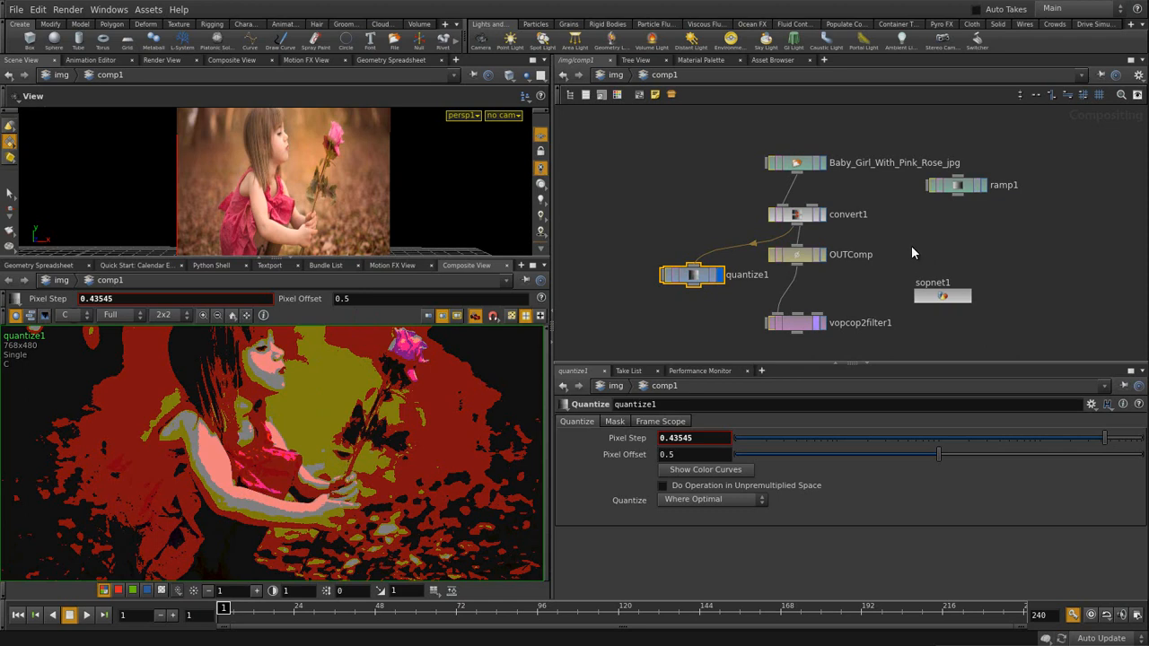
- Enter sopnet1 and display attribwrangle2's pink wedge of points in an enlarged 3D view
{"action": "left_click", "coordinate": [821, 323]}
{"action": "left_click", "coordinate": [799, 323]}
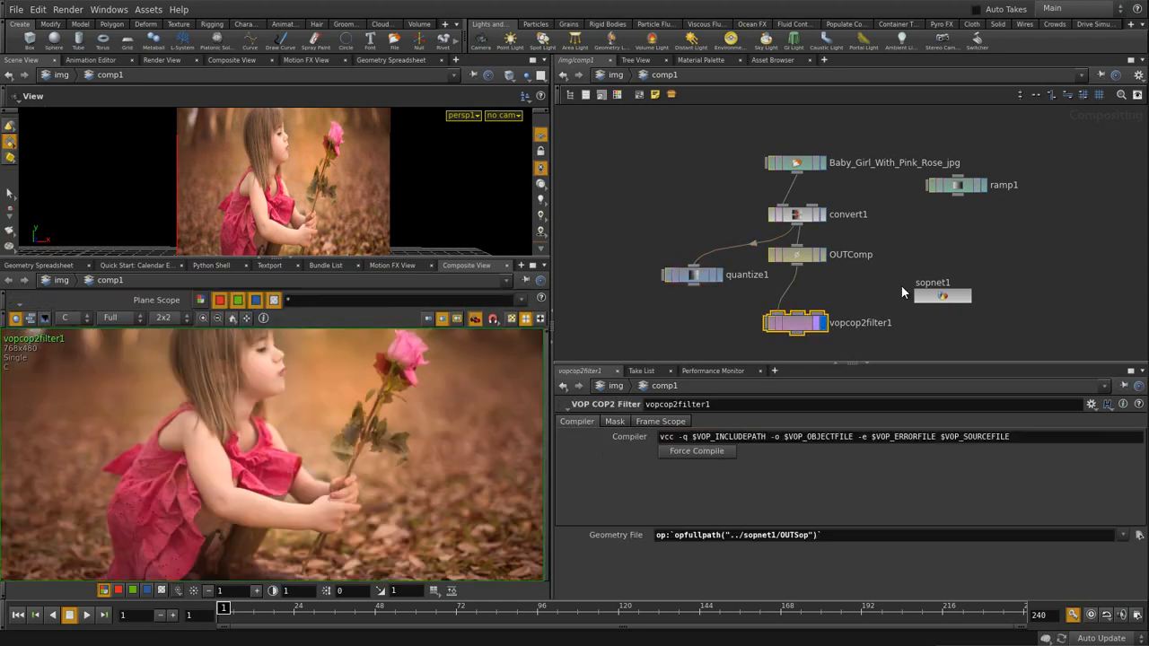
{"action": "left_click", "coordinate": [951, 297]}
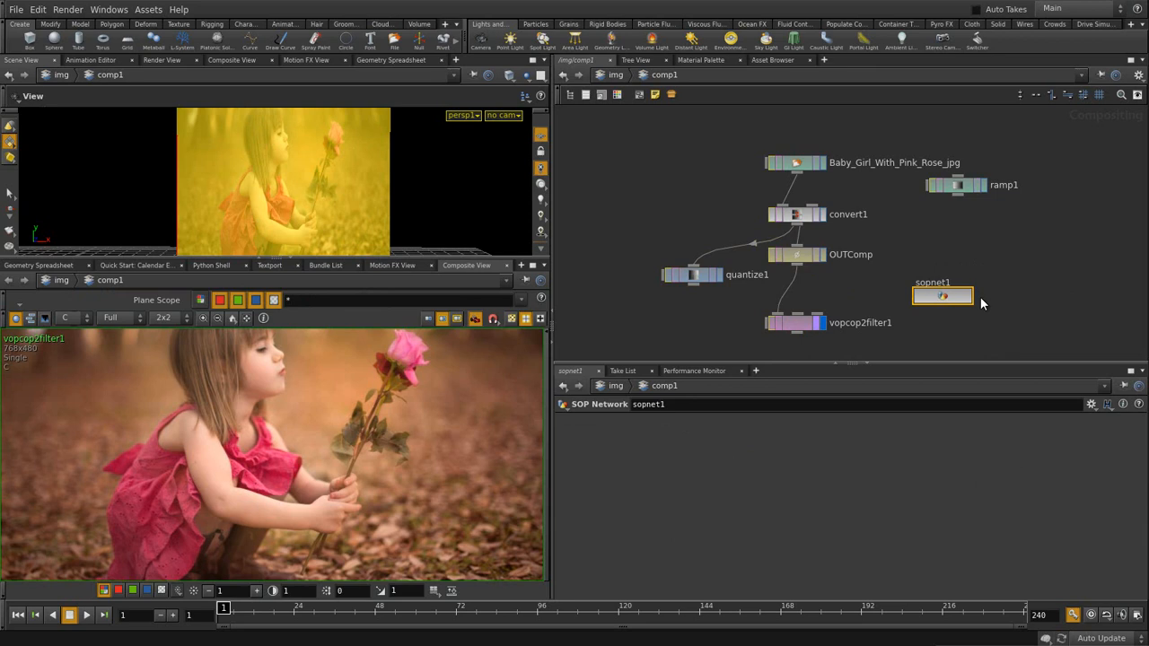
{"action": "key", "text": "i"}
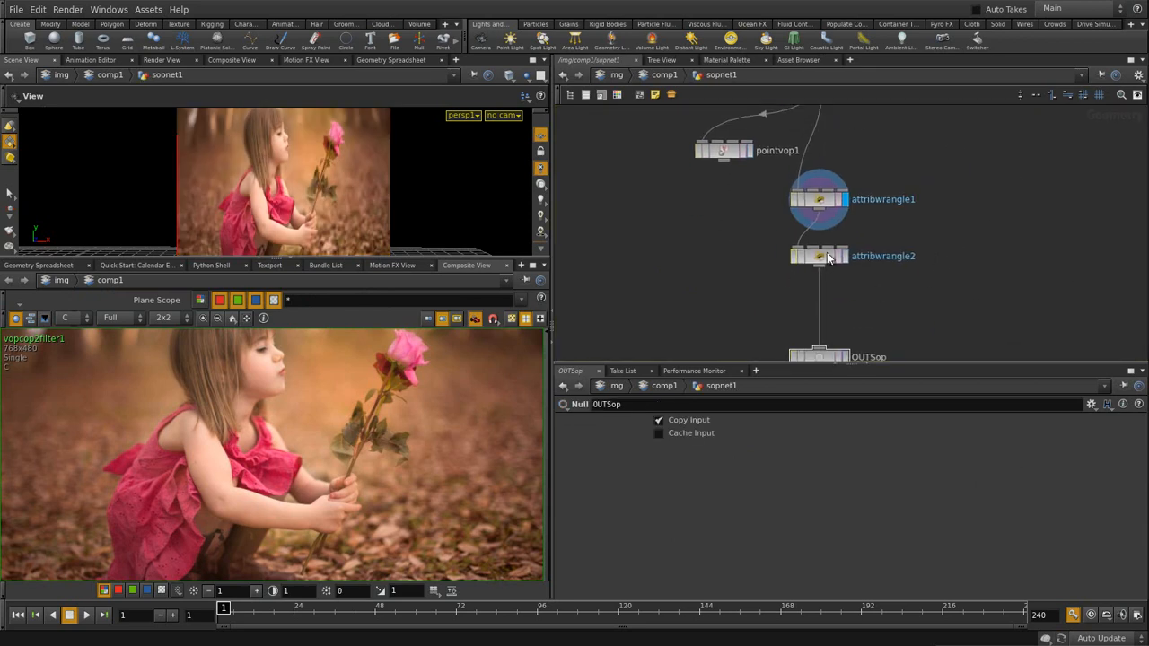
{"action": "left_click", "coordinate": [845, 255]}
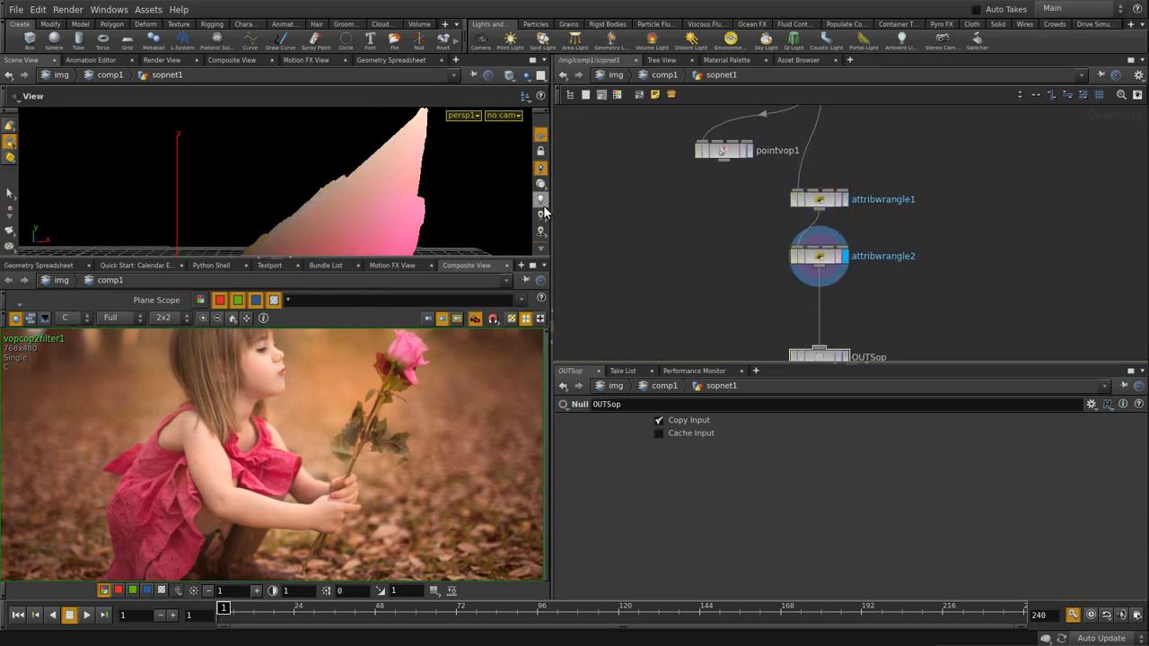
{"action": "left_click_drag", "start_coordinate": [443, 259], "coordinate": [443, 356]}
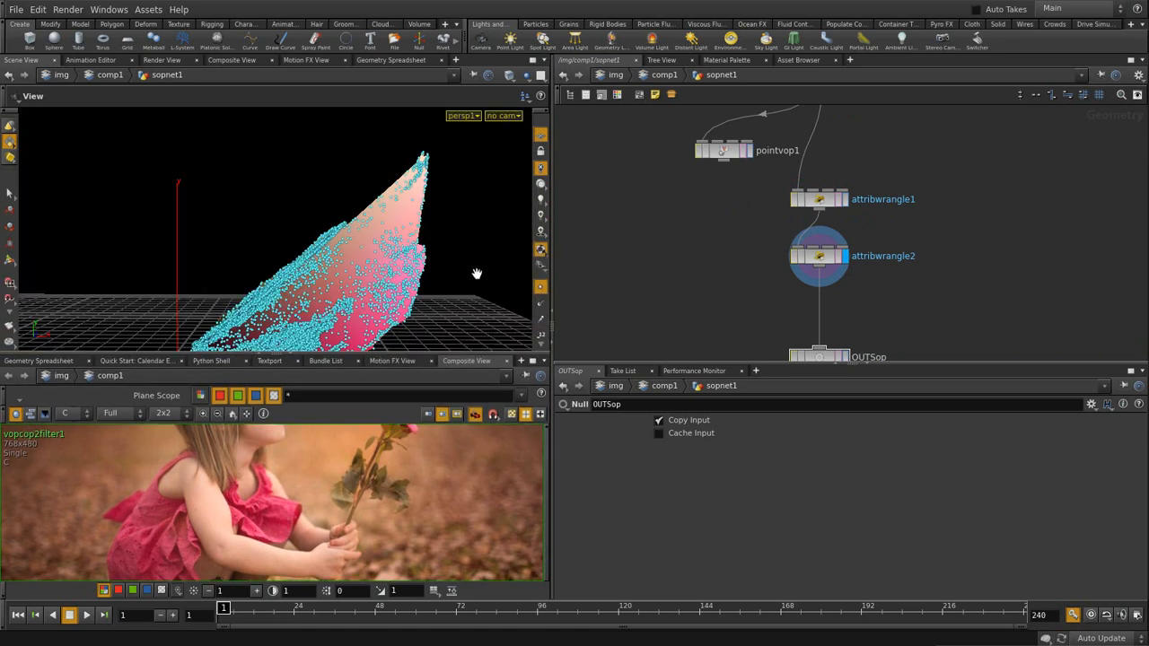
- Add a Fuse node beside attribwrangle2 and set its operation to Snap
{"action": "key", "text": "Tab"}
{"action": "type", "text": "fus"}
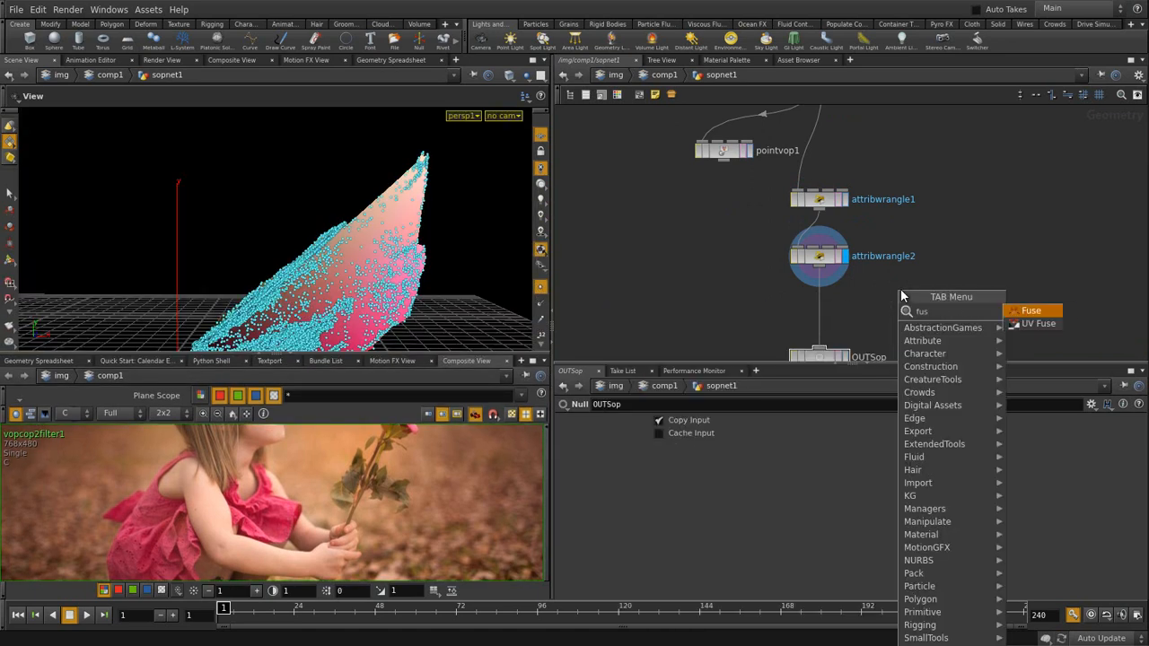
{"action": "left_click", "coordinate": [1033, 310]}
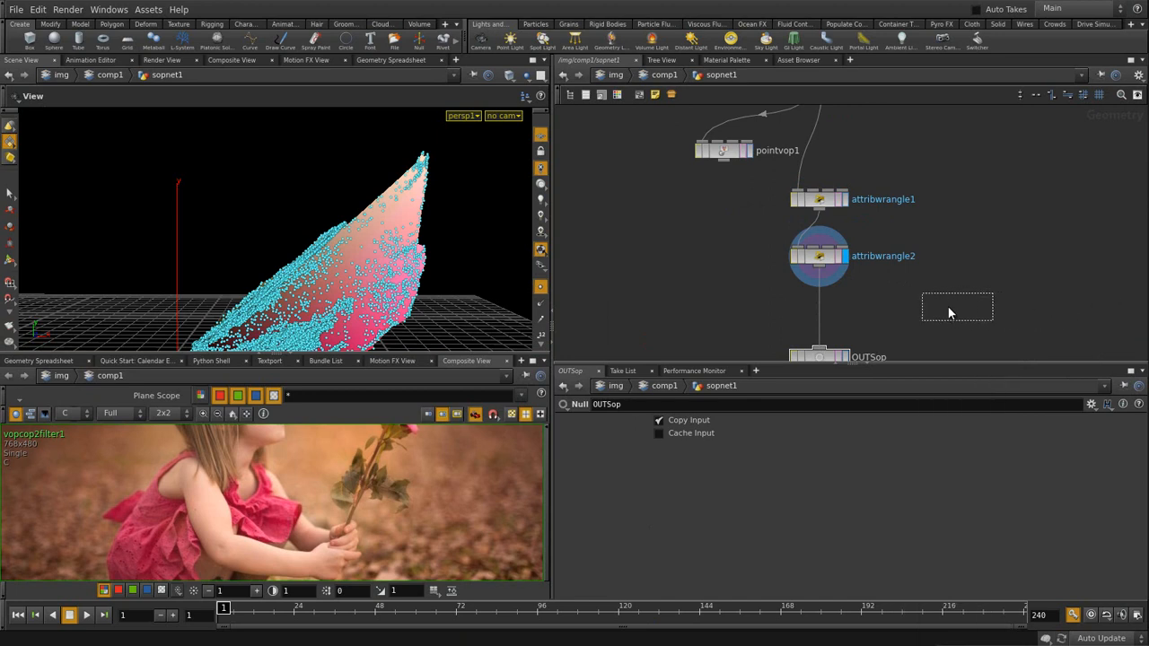
{"action": "left_click", "coordinate": [896, 302]}
{"action": "left_click", "coordinate": [694, 440]}
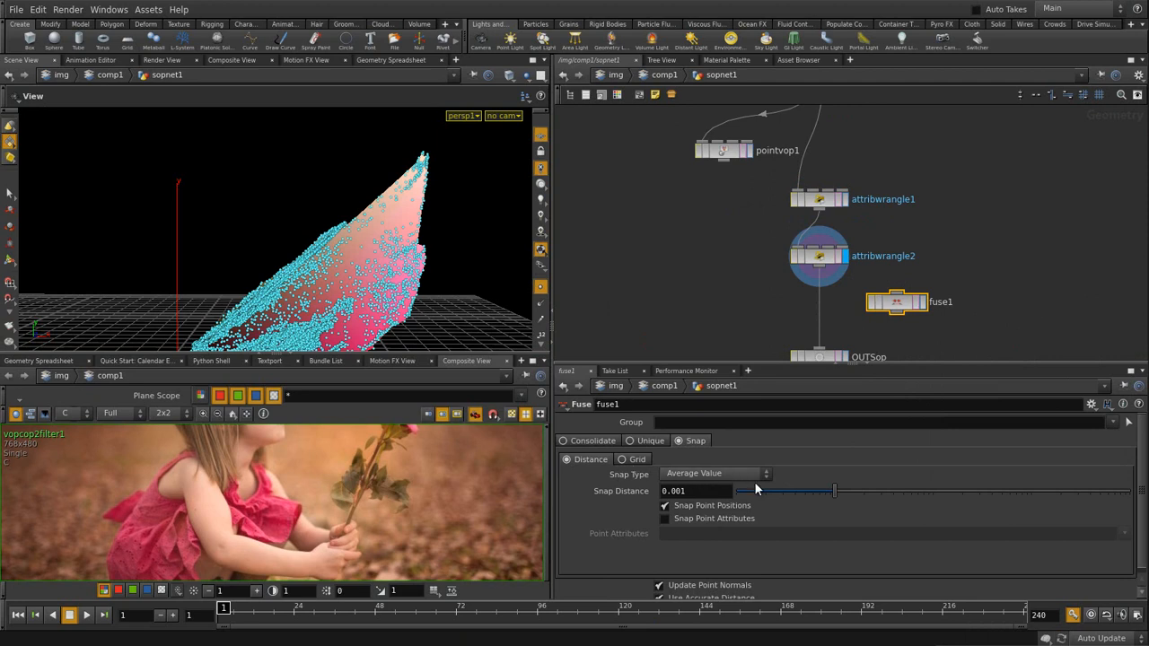
{"action": "left_click", "coordinate": [1050, 491]}
{"action": "left_click", "coordinate": [992, 270]}
- Wire attribwrangle2 through fuse1 into OUTSop and display the fused mesh
{"action": "left_click_drag", "start_coordinate": [818, 269], "coordinate": [896, 292]}
{"action": "left_click", "coordinate": [923, 301]}
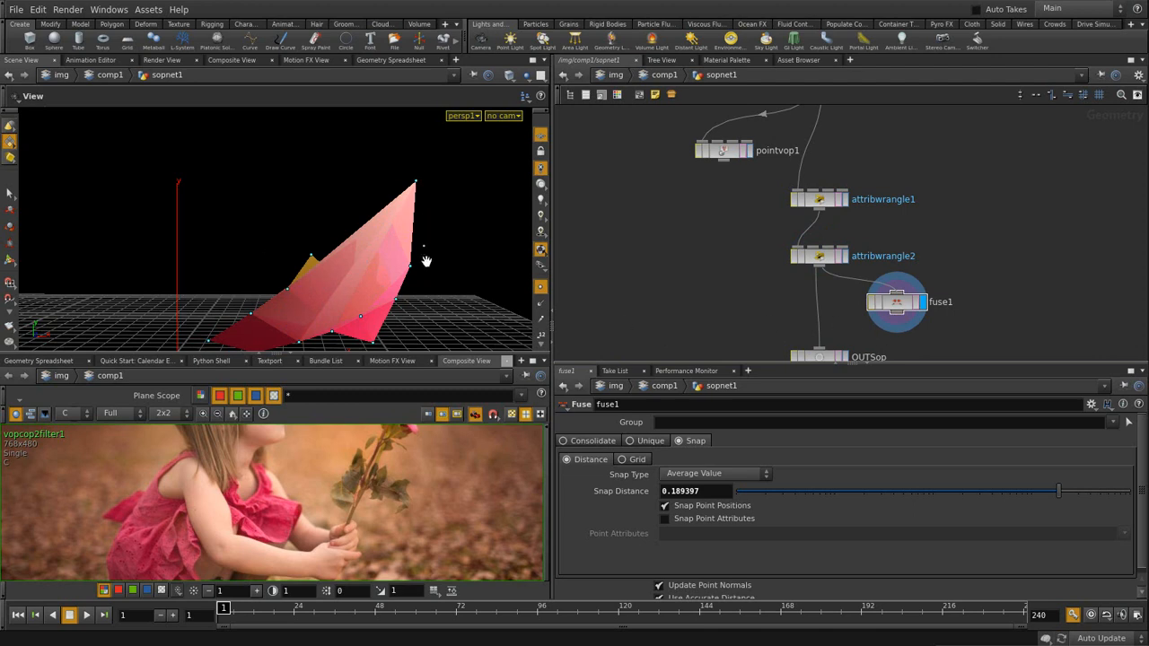
{"action": "left_click_drag", "start_coordinate": [896, 315], "coordinate": [820, 351]}
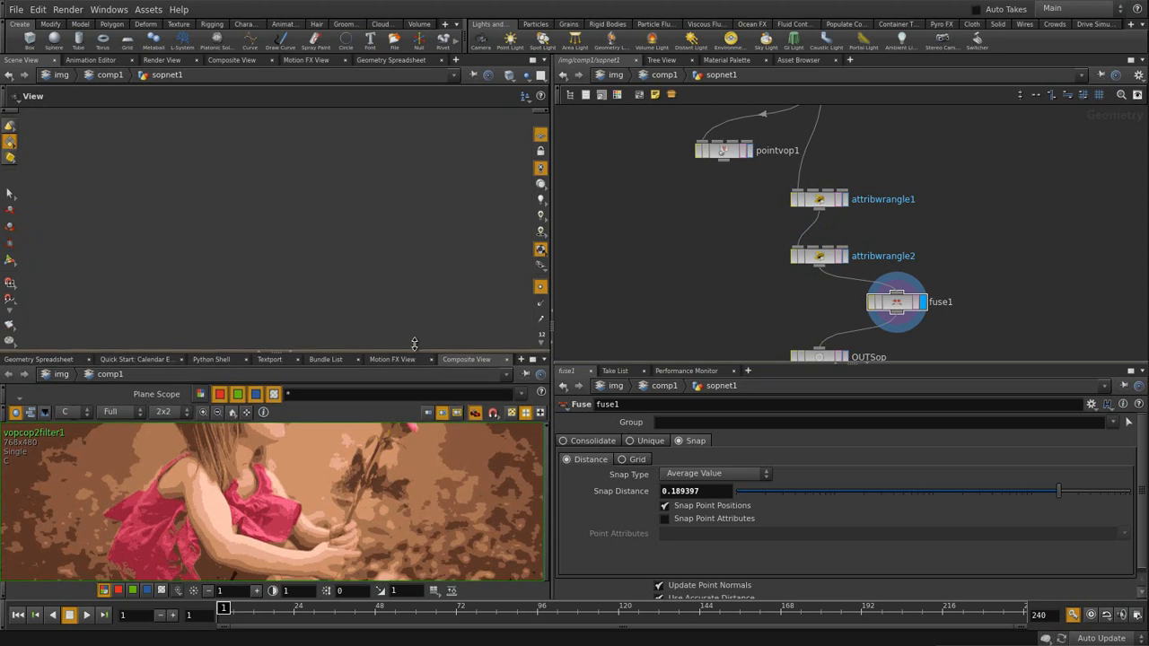
{"action": "left_click_drag", "start_coordinate": [415, 350], "coordinate": [416, 255]}
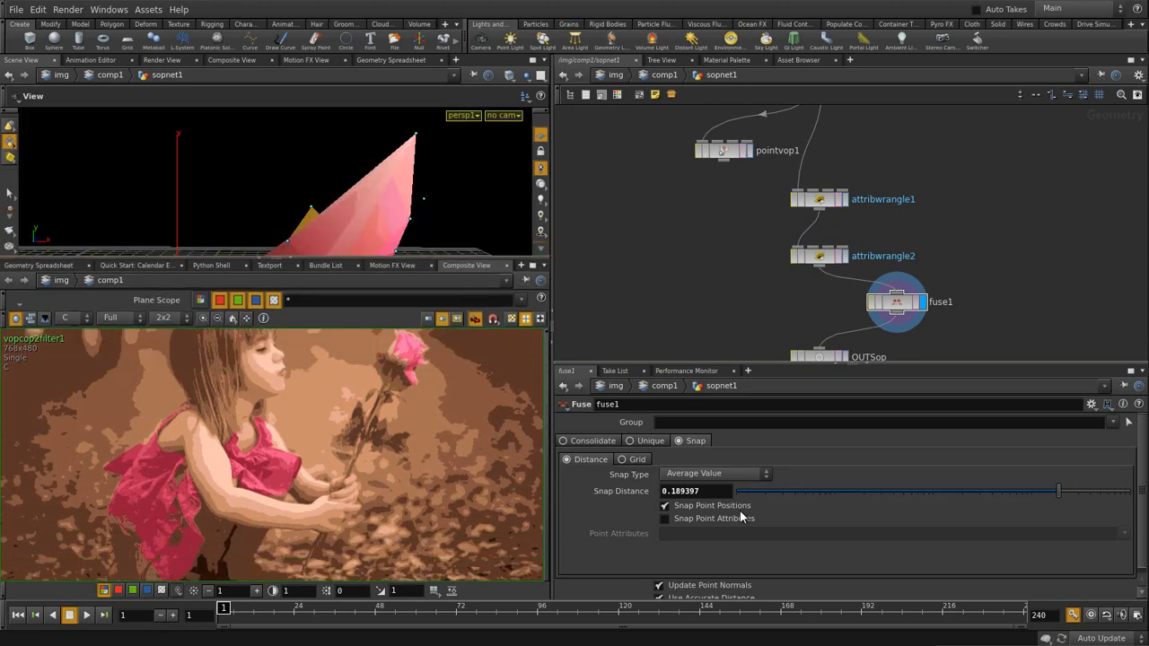
{"action": "left_click", "coordinate": [261, 260]}
- Set fuse1's Snap Distance to 0.293193
{"action": "left_click_drag", "start_coordinate": [1083, 492], "coordinate": [1084, 492]}
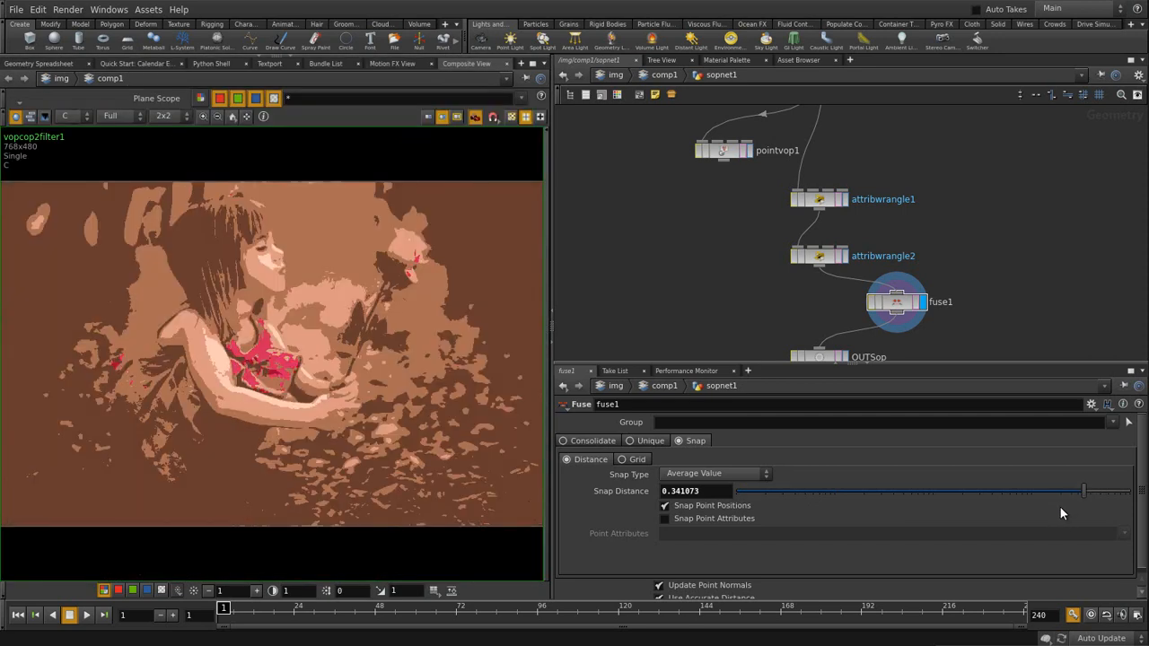
{"action": "left_click_drag", "start_coordinate": [1084, 492], "coordinate": [1077, 492]}
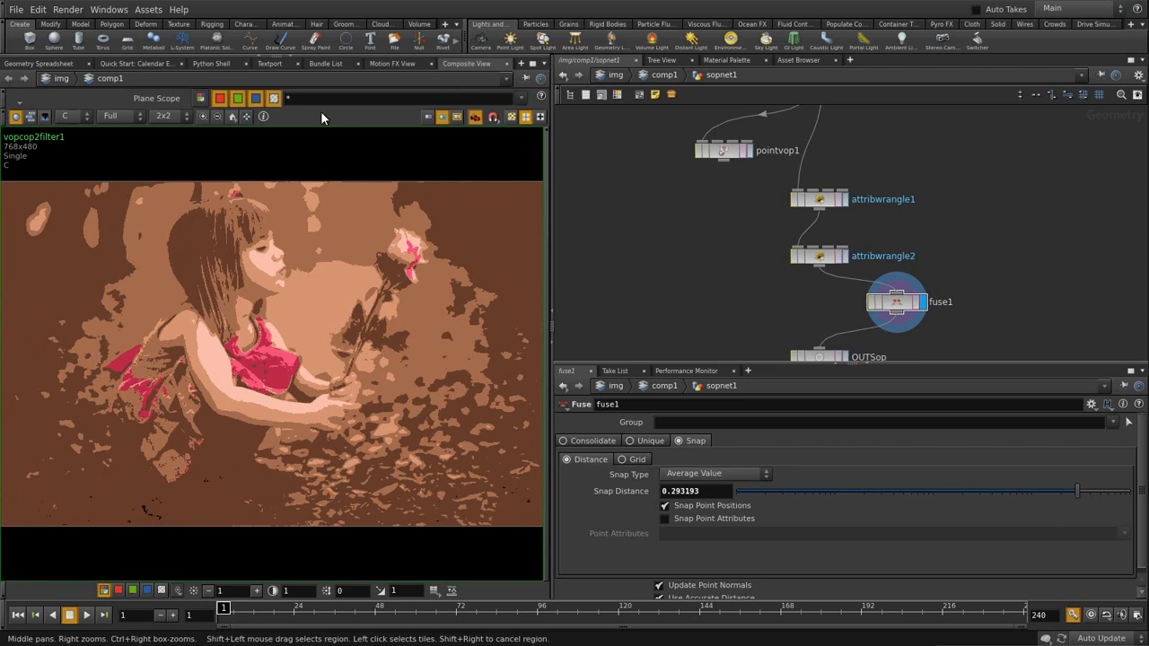
{"action": "left_click", "coordinate": [291, 57]}
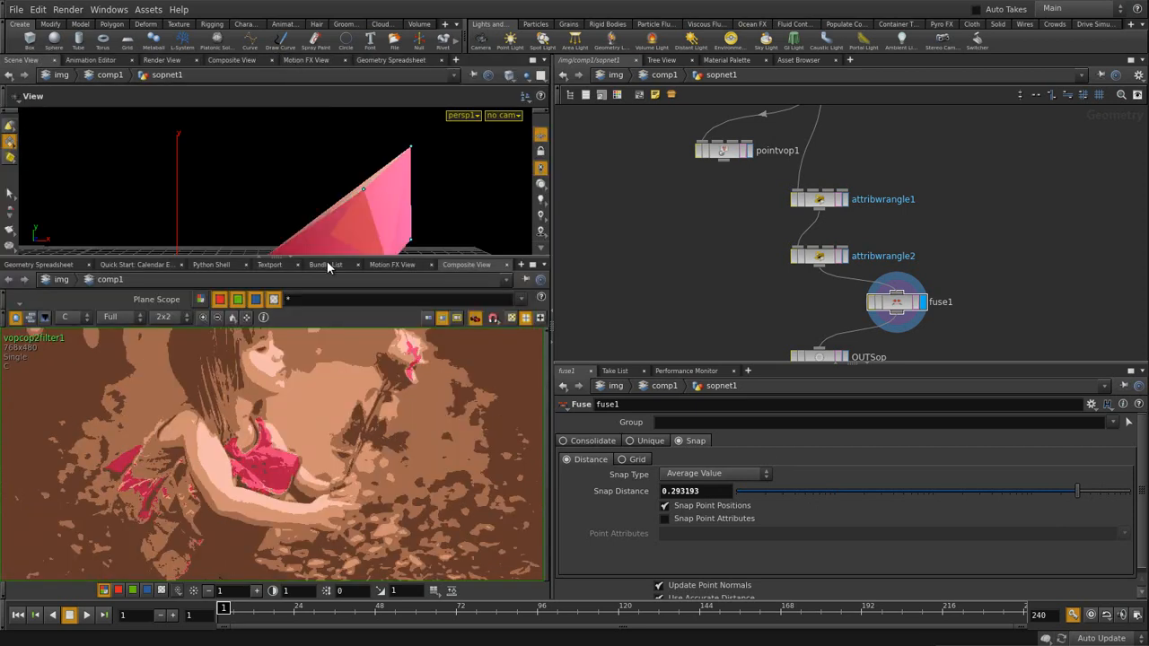
{"action": "mouse_move", "coordinate": [338, 259]}
{"action": "left_mouse_down"}
{"action": "mouse_move", "coordinate": [336, 311]}
{"action": "mouse_move", "coordinate": [338, 274]}
{"action": "left_mouse_up"}
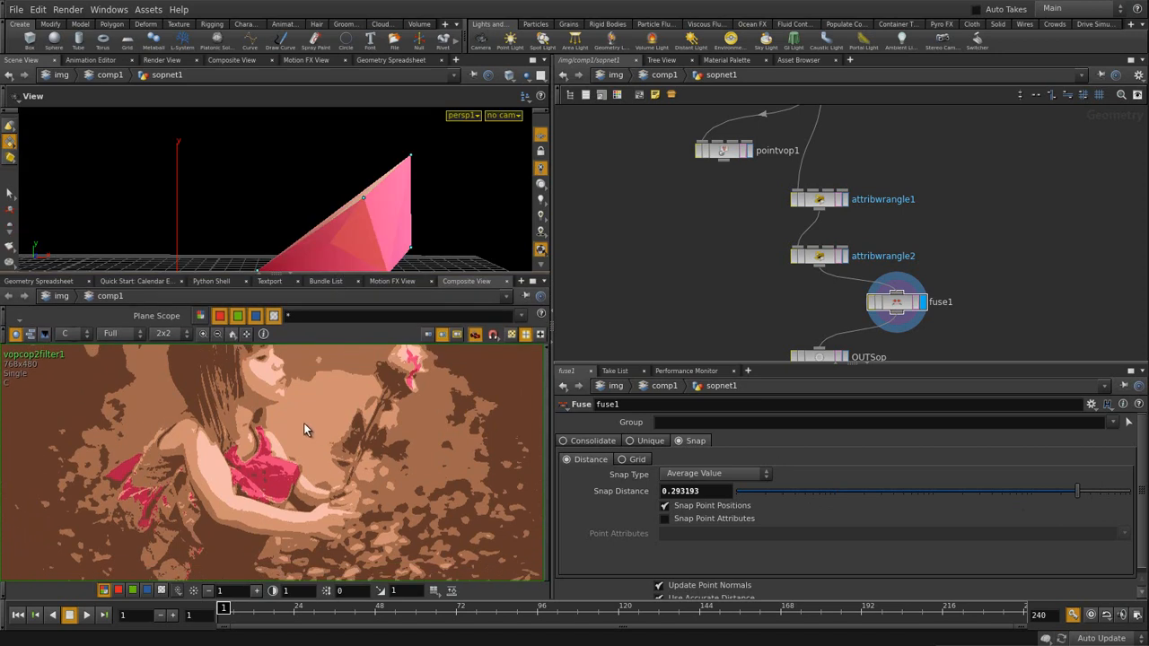
- Insert fuse1 into the attribwrangle2–OUTSop wire and tidy the node layout
{"action": "left_click_drag", "start_coordinate": [898, 305], "coordinate": [824, 314]}
{"action": "left_click_drag", "start_coordinate": [823, 256], "coordinate": [823, 235]}
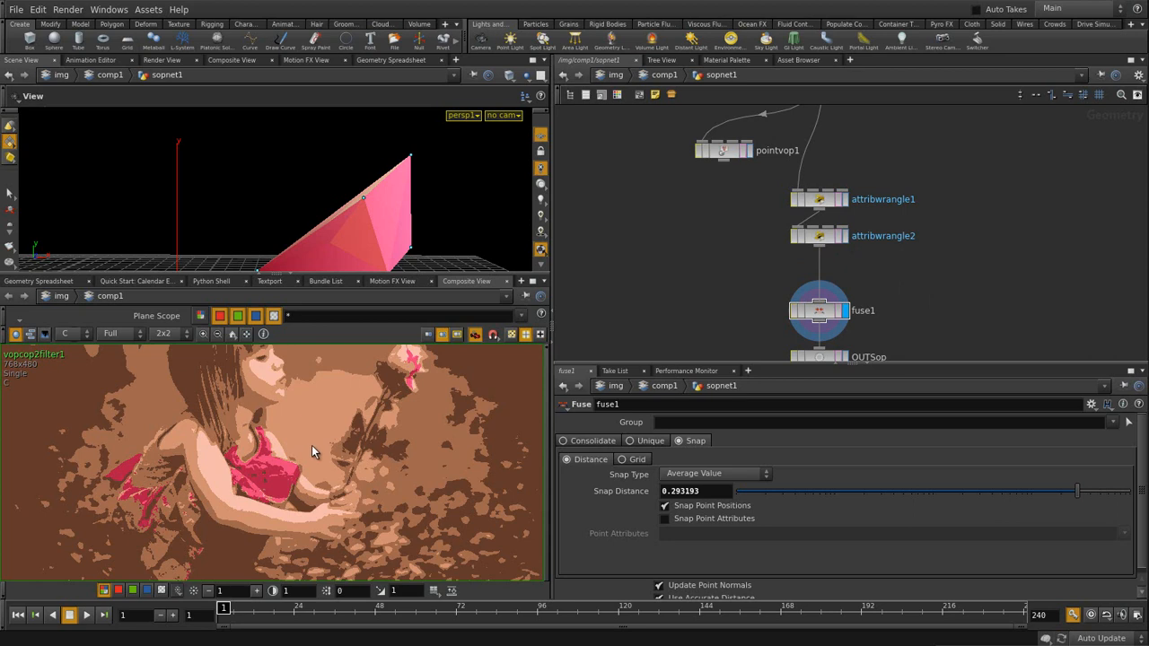
{"action": "left_click_drag", "start_coordinate": [745, 228], "coordinate": [762, 320]}
{"action": "left_click_drag", "start_coordinate": [819, 199], "coordinate": [819, 174]}
{"action": "left_click_drag", "start_coordinate": [775, 246], "coordinate": [774, 233]}
- Rename attribwrangle2 to RGBSpace
{"action": "left_click", "coordinate": [823, 232]}
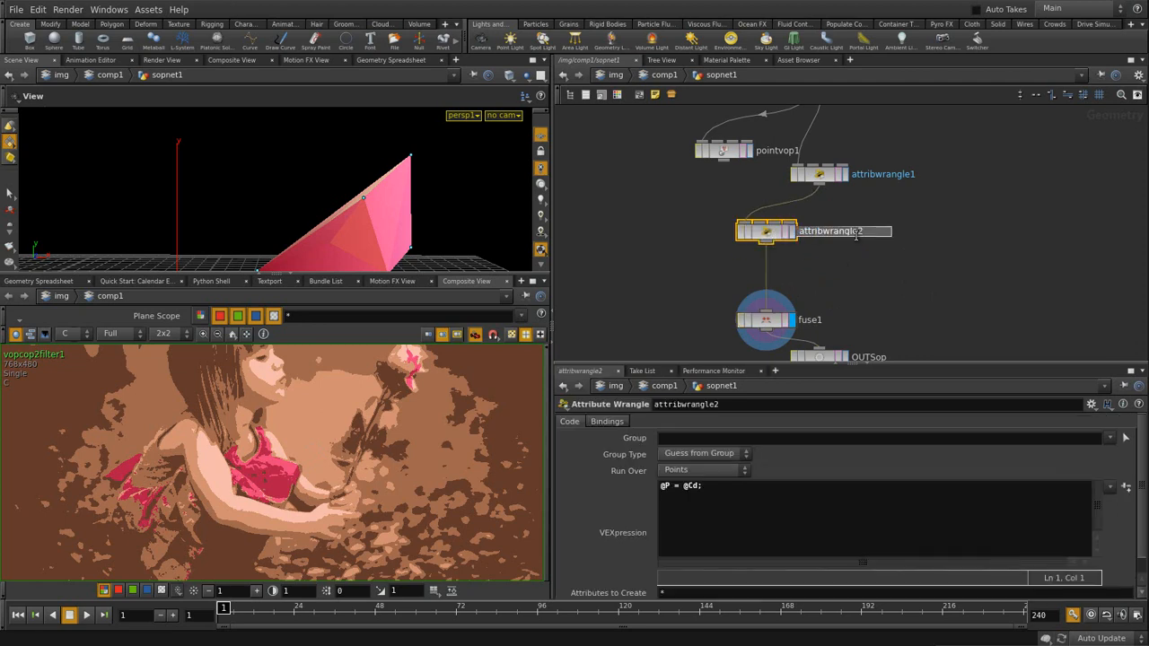
{"action": "left_click_drag", "start_coordinate": [865, 234], "coordinate": [752, 253]}
{"action": "type", "text": "RGBSpace"}
{"action": "key", "text": "Return"}
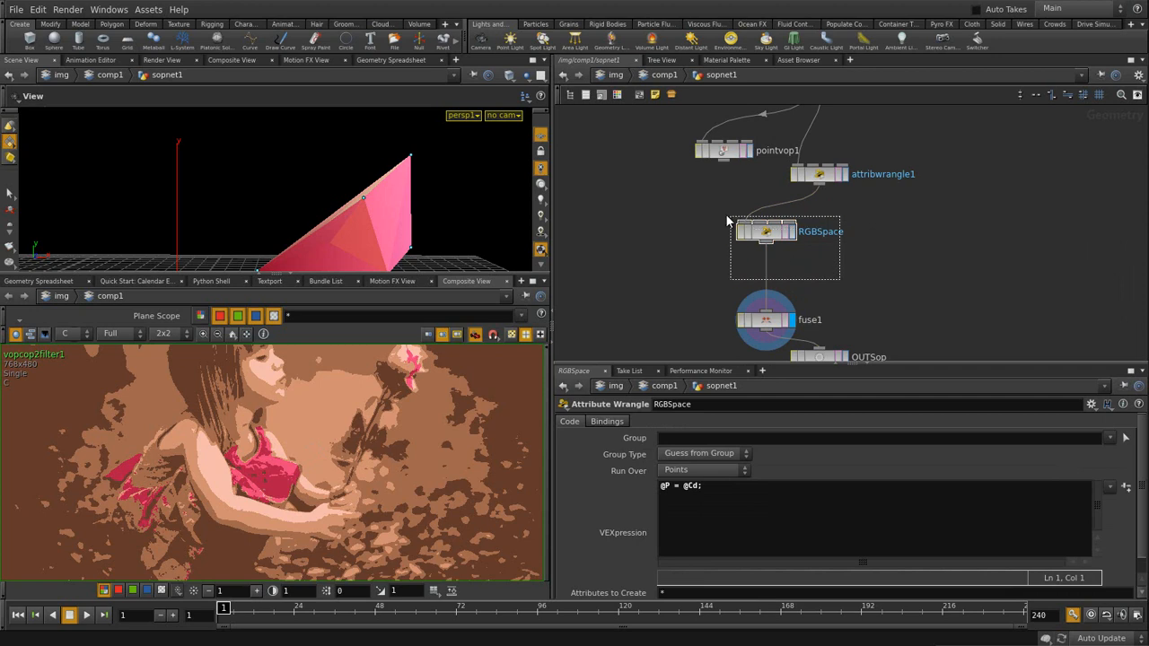
- Copy and paste RGBSpace as RGBSpace1, arranging it beside the original above OUTSop
{"action": "key", "text": "super"}
{"action": "key", "text": "super"}
{"action": "key", "text": "ctrl+c"}
{"action": "key", "text": "ctrl+v"}
{"action": "left_click_drag", "start_coordinate": [887, 257], "coordinate": [837, 261]}
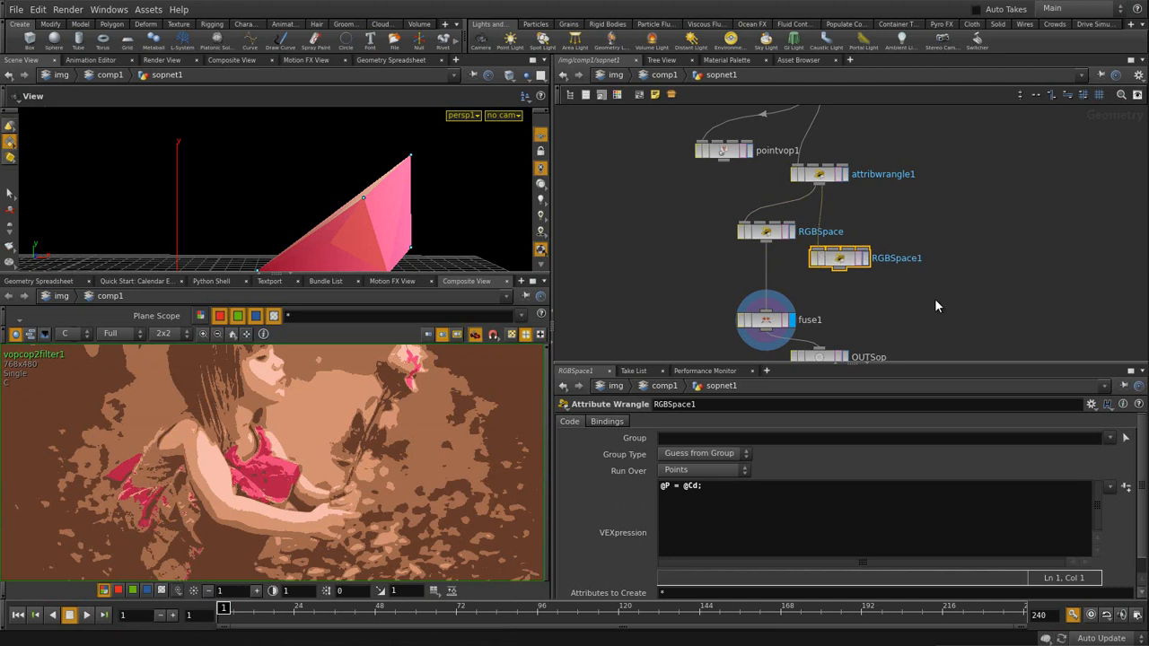
{"action": "middle_click_drag", "start_coordinate": [939, 301], "coordinate": [918, 240]}
{"action": "left_click_drag", "start_coordinate": [817, 280], "coordinate": [817, 325]}
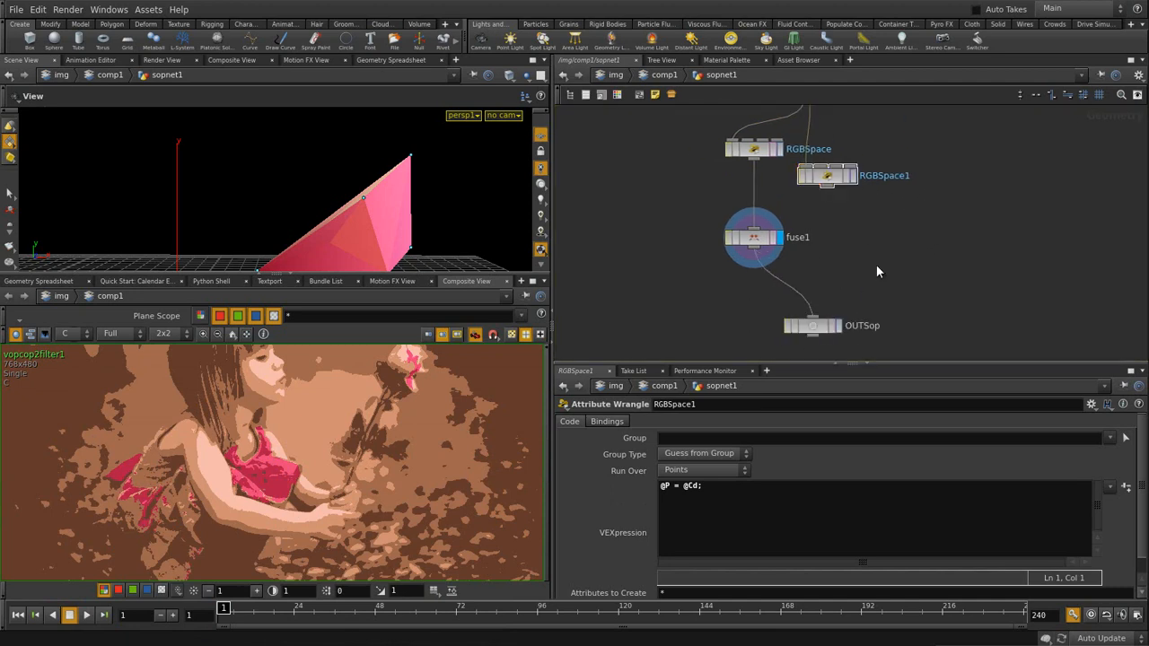
{"action": "left_click_drag", "start_coordinate": [827, 176], "coordinate": [808, 179]}
{"action": "middle_click_drag", "start_coordinate": [808, 180], "coordinate": [817, 270]}
{"action": "left_click", "coordinate": [684, 486]}
{"action": "type", "text": "rg"}
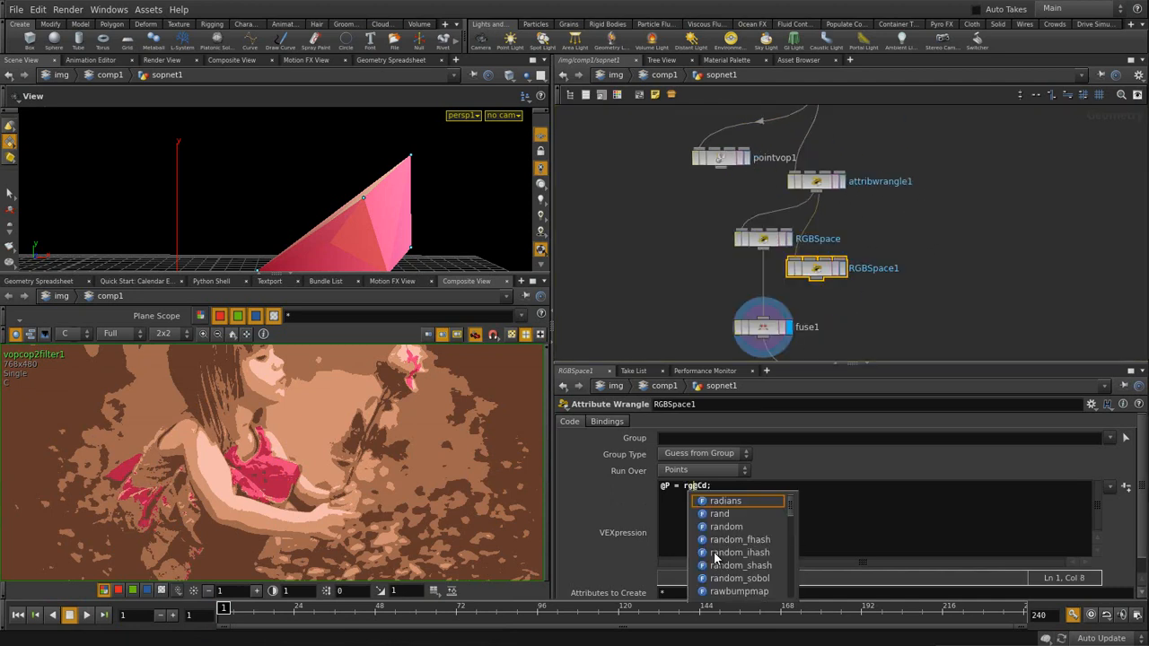
{"action": "type", "text": "bto"}
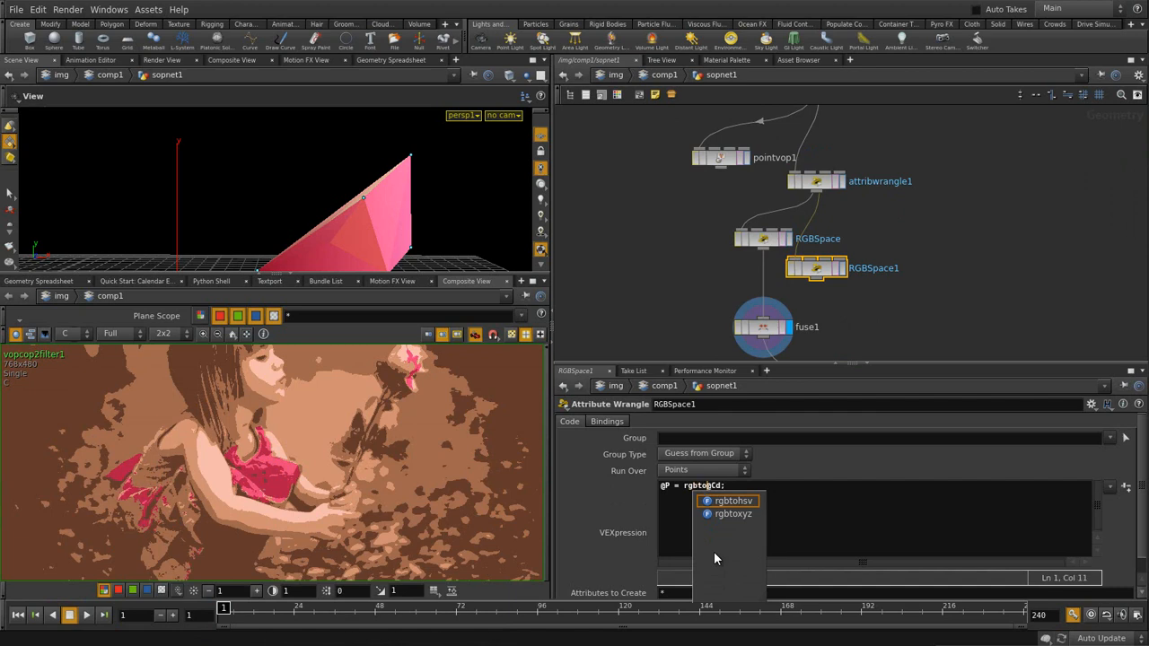
{"action": "key", "text": "Return"}
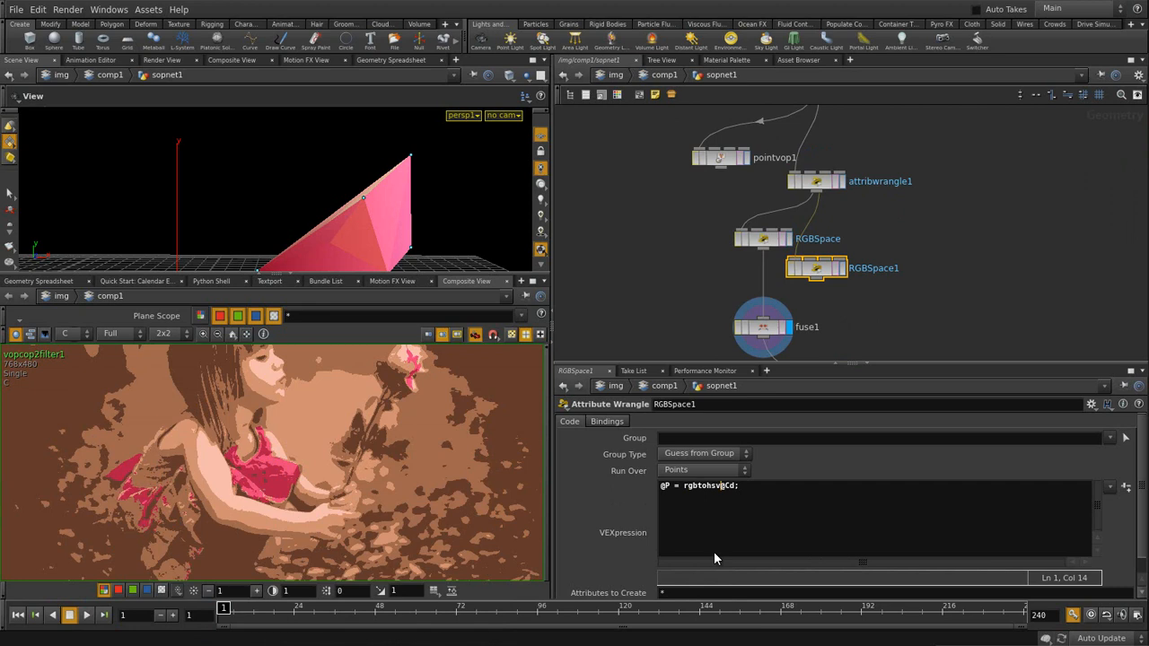
{"action": "type", "text": "(@Cd)"}
{"action": "key", "text": "Return"}
{"action": "key", "text": "BackSpace"}
{"action": "left_click", "coordinate": [849, 268]}
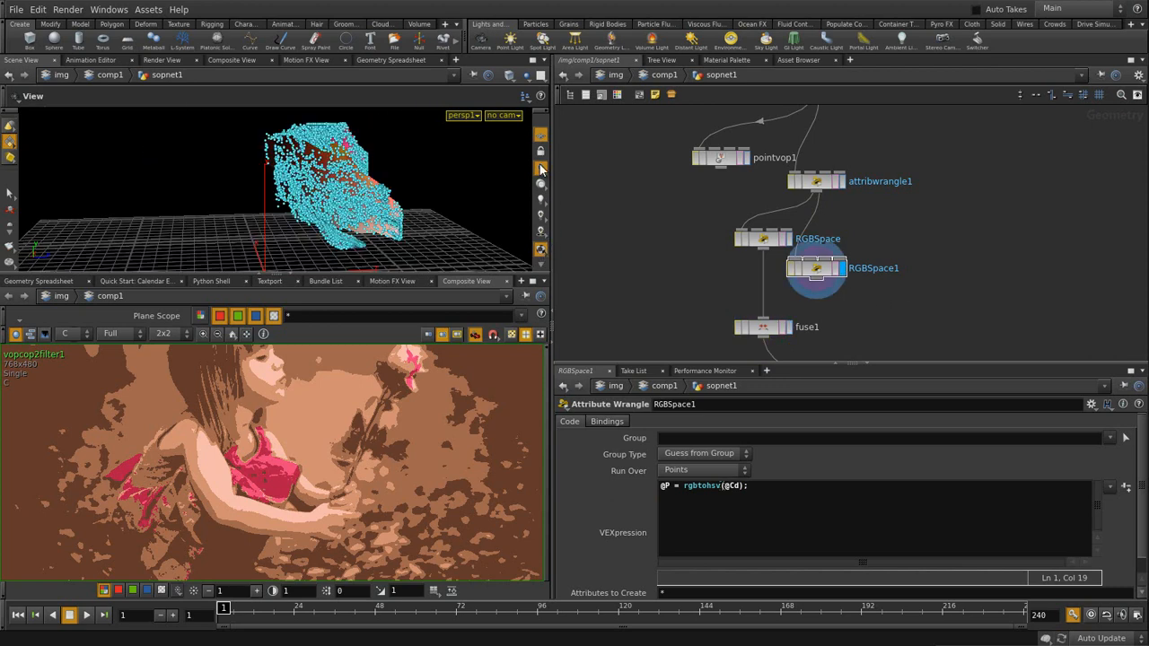
- Enlarge the 3D view, toggle between RGBSpace and RGBSpace1, and orbit the HSV slab
{"action": "left_click_drag", "start_coordinate": [520, 275], "coordinate": [520, 442]}
{"action": "left_click_drag", "start_coordinate": [403, 249], "coordinate": [235, 248]}
{"action": "left_click", "coordinate": [789, 240]}
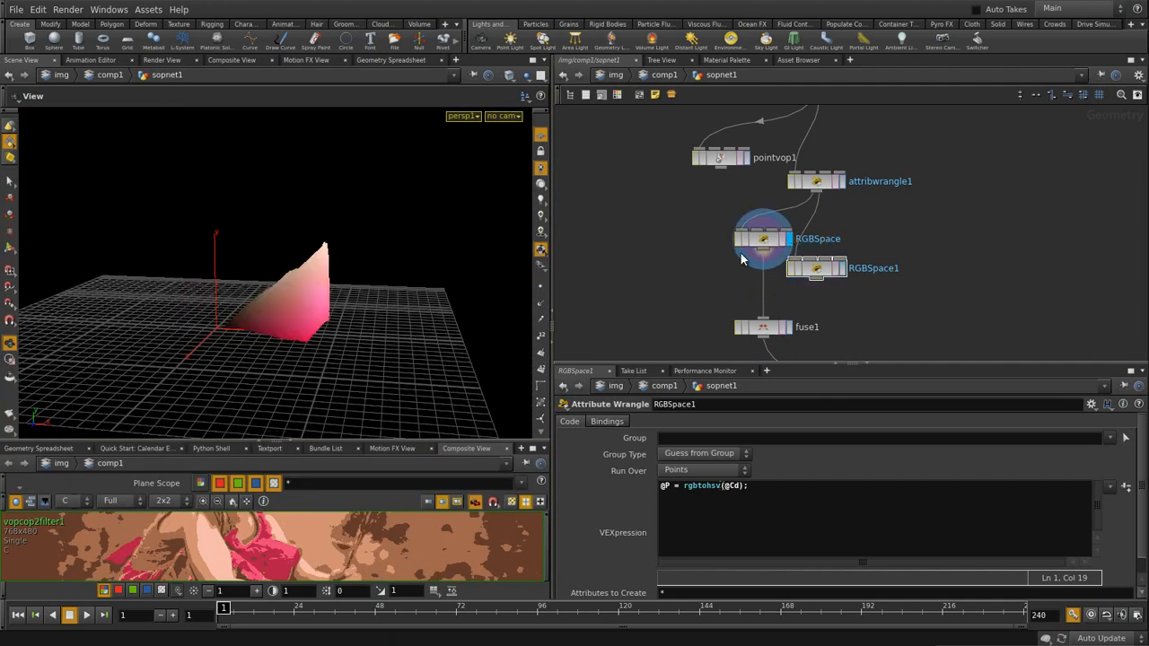
{"action": "left_click", "coordinate": [842, 269]}
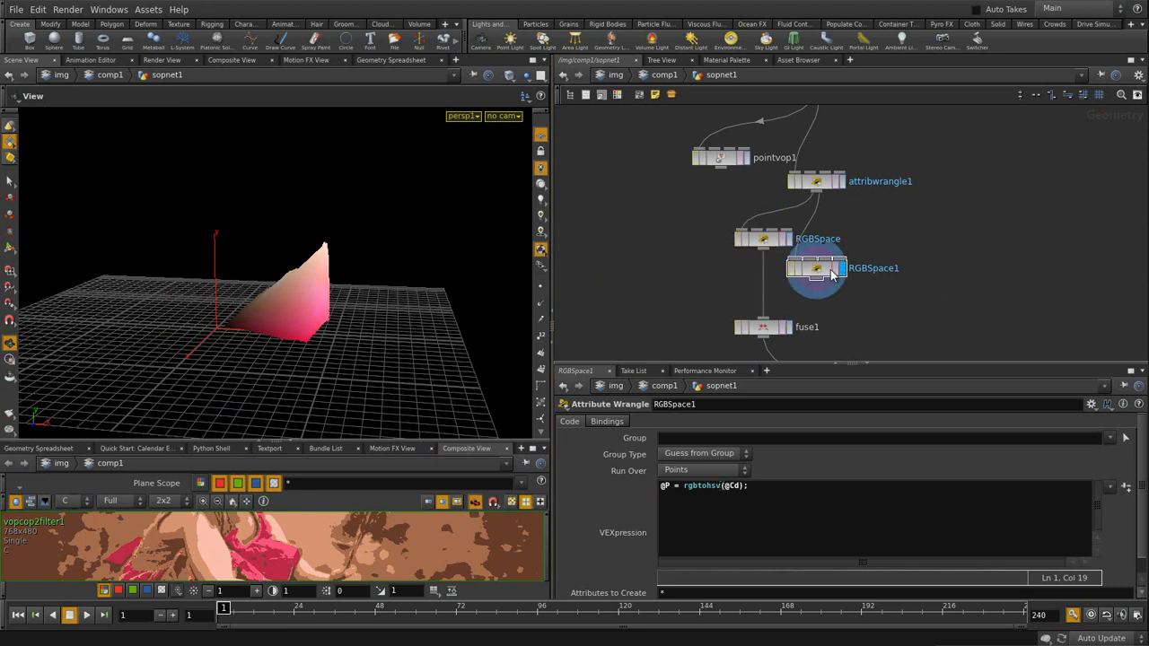
{"action": "left_click_drag", "start_coordinate": [218, 257], "coordinate": [261, 246]}
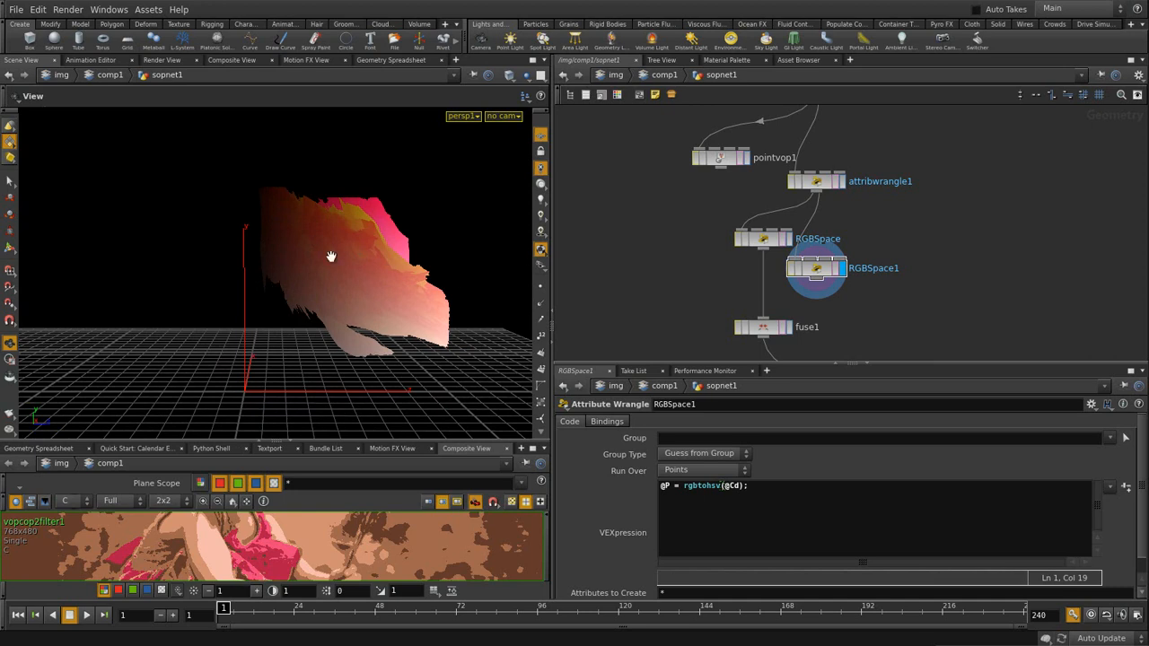
{"action": "left_click_drag", "start_coordinate": [375, 306], "coordinate": [364, 372]}
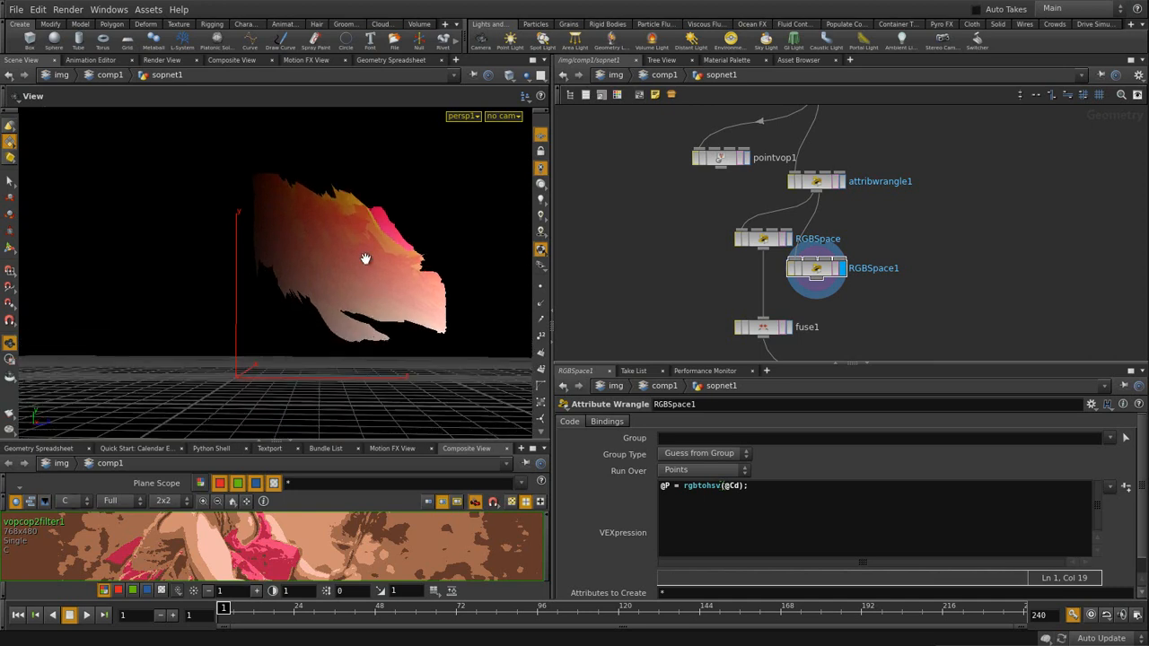
{"action": "left_click_drag", "start_coordinate": [369, 210], "coordinate": [329, 267]}
{"action": "middle_click_drag", "start_coordinate": [886, 288], "coordinate": [879, 198]}
{"action": "left_click", "coordinate": [778, 240]}
- Duplicate fuse1 as fuse2, feed it from RGBSpace1 and display its fused result
{"action": "key", "text": "ctrl+c"}
{"action": "key", "text": "ctrl+v"}
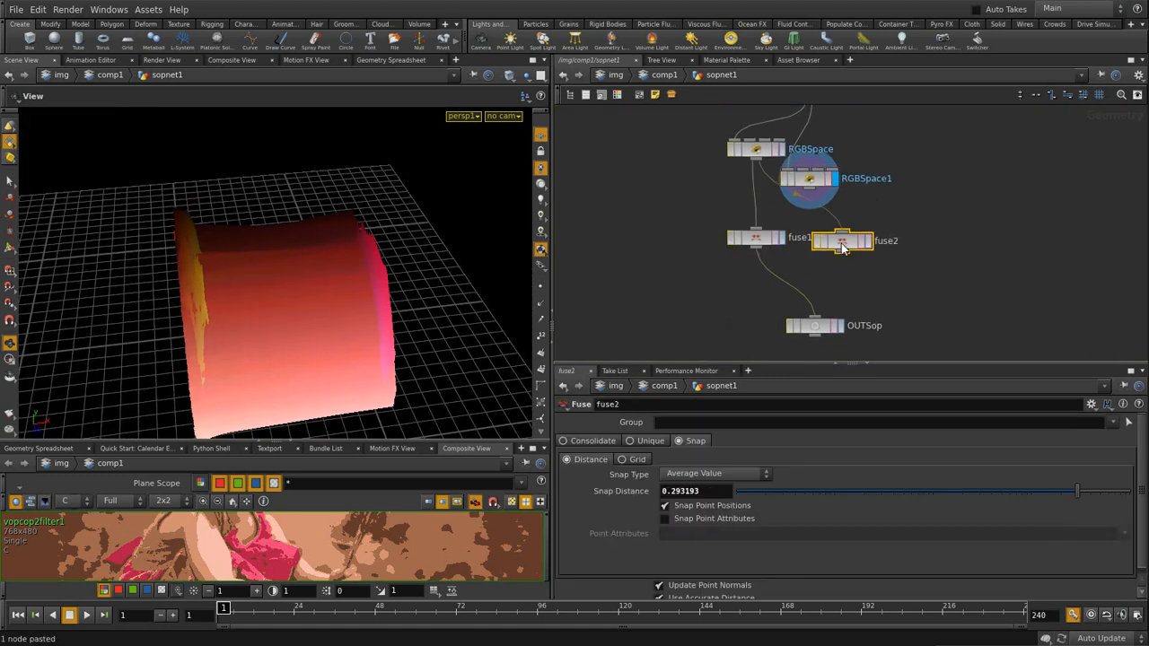
{"action": "left_click", "coordinate": [846, 241]}
{"action": "left_click", "coordinate": [868, 242]}
{"action": "left_click_drag", "start_coordinate": [846, 248], "coordinate": [833, 246]}
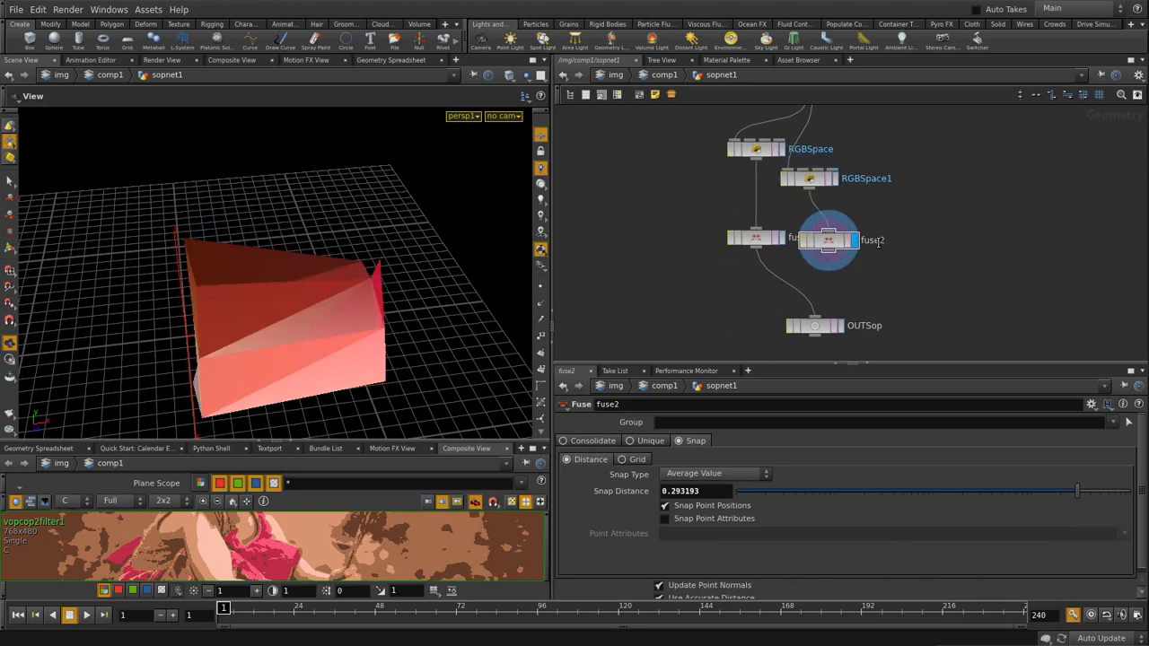
{"action": "left_click_drag", "start_coordinate": [818, 176], "coordinate": [837, 178]}
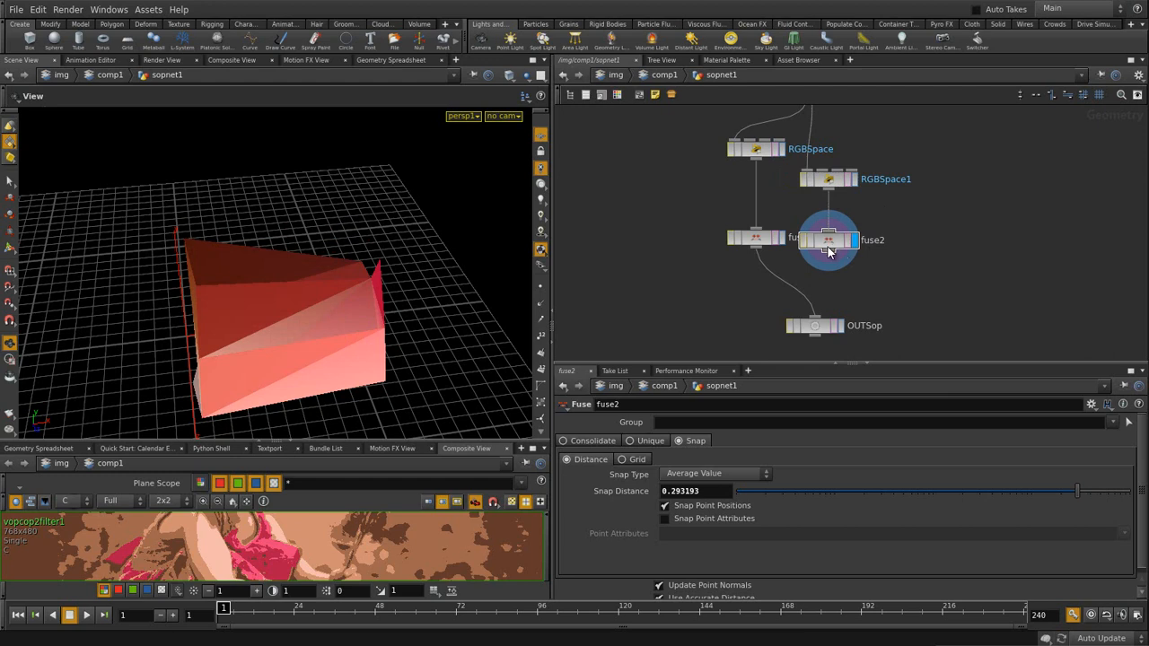
{"action": "left_click_drag", "start_coordinate": [436, 314], "coordinate": [436, 281]}
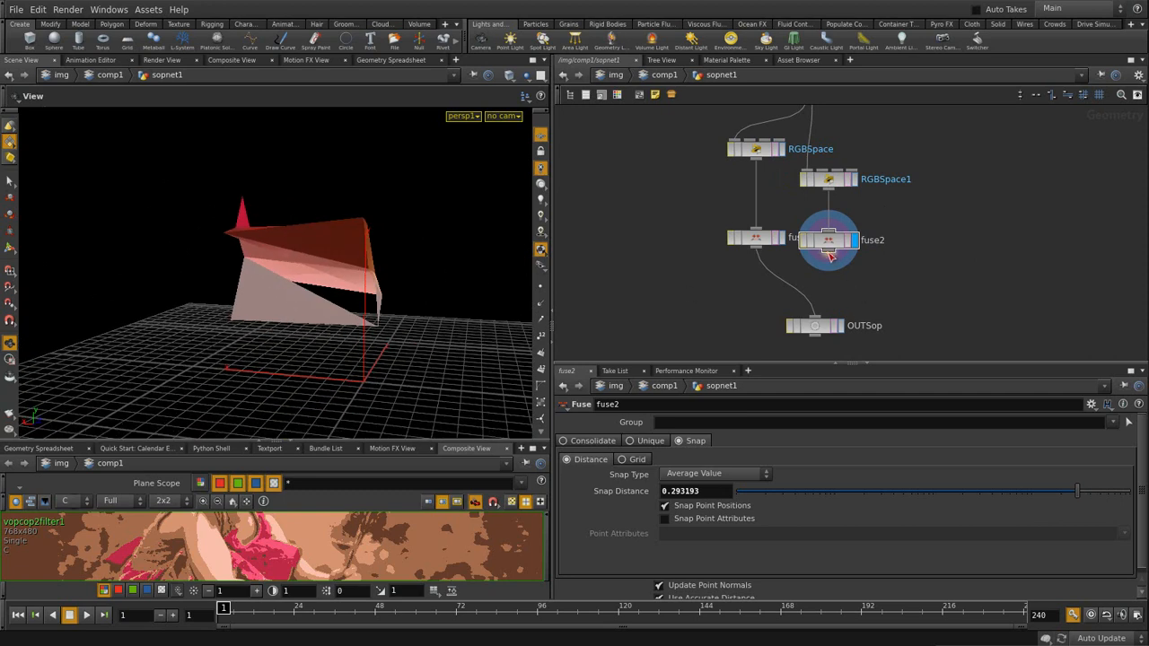
- Wire fuse2 into OUTSop, enlarge and fit the composited image, and move OUTSop down
{"action": "left_click_drag", "start_coordinate": [828, 262], "coordinate": [817, 317]}
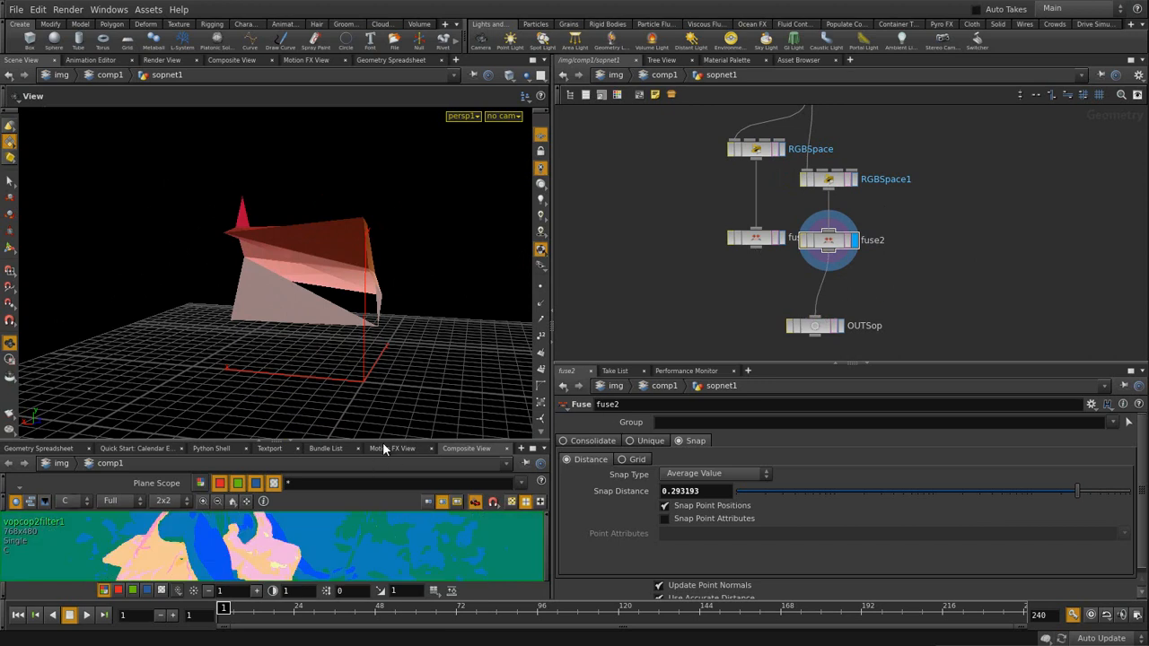
{"action": "left_click_drag", "start_coordinate": [387, 441], "coordinate": [387, 259]}
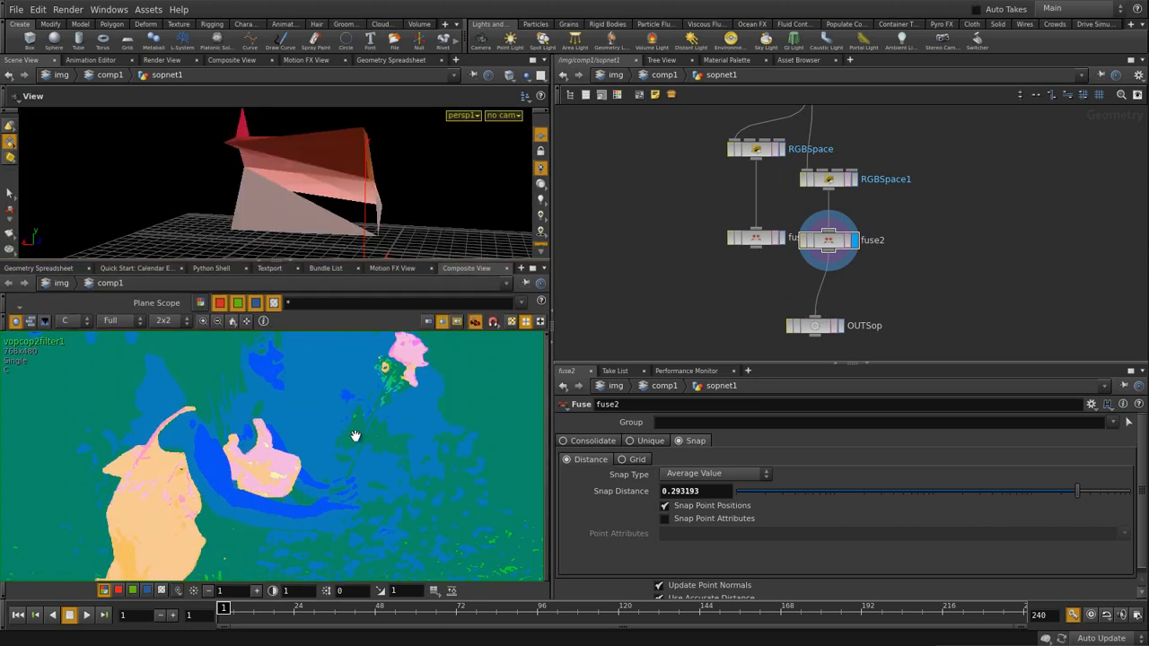
{"action": "middle_click_drag", "start_coordinate": [358, 431], "coordinate": [350, 447]}
{"action": "right_click_drag", "start_coordinate": [350, 447], "coordinate": [327, 463]}
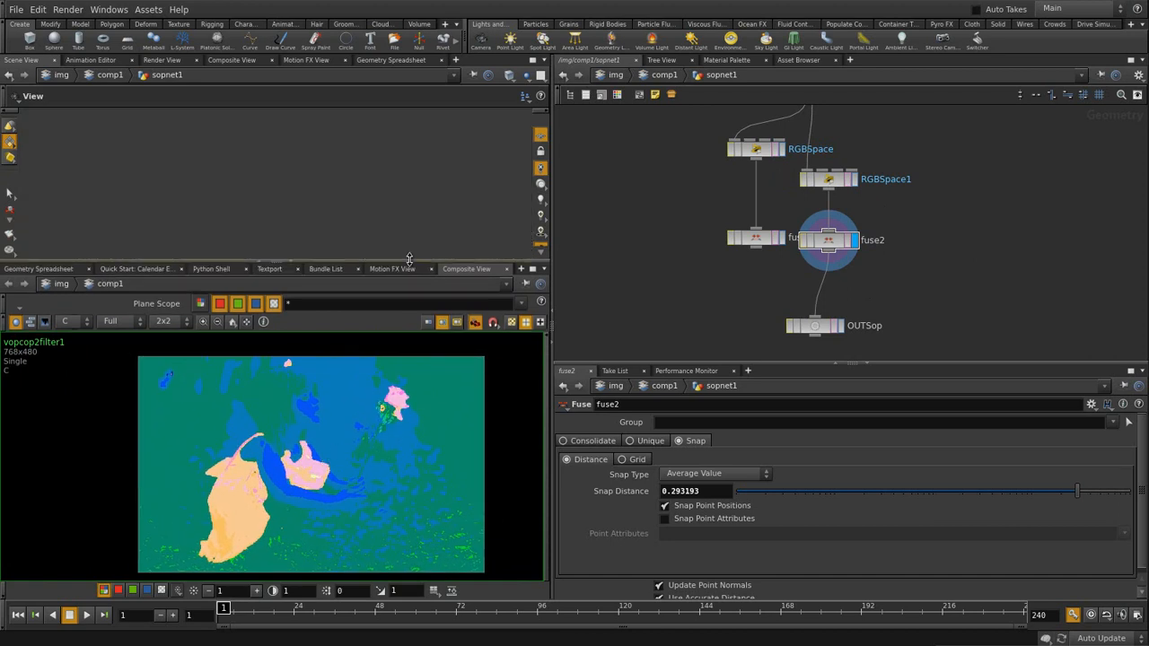
{"action": "left_click_drag", "start_coordinate": [410, 260], "coordinate": [409, 382]}
{"action": "left_click_drag", "start_coordinate": [815, 326], "coordinate": [805, 356]}
{"action": "middle_click_drag", "start_coordinate": [882, 287], "coordinate": [870, 243]}
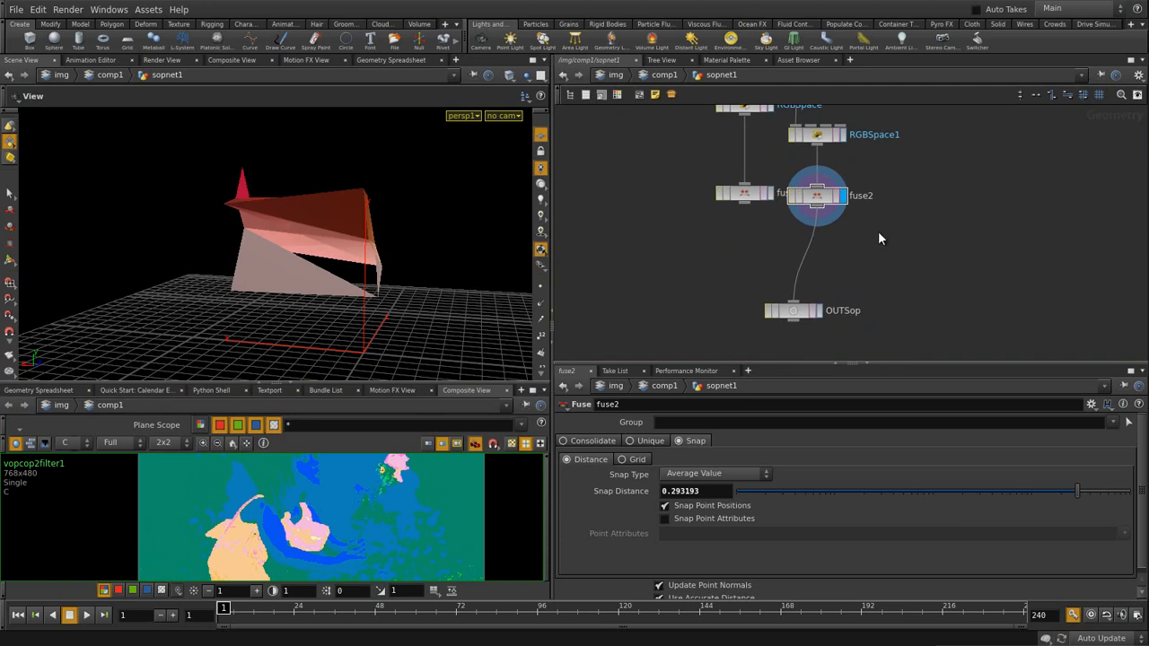
{"action": "key", "text": "Tab"}
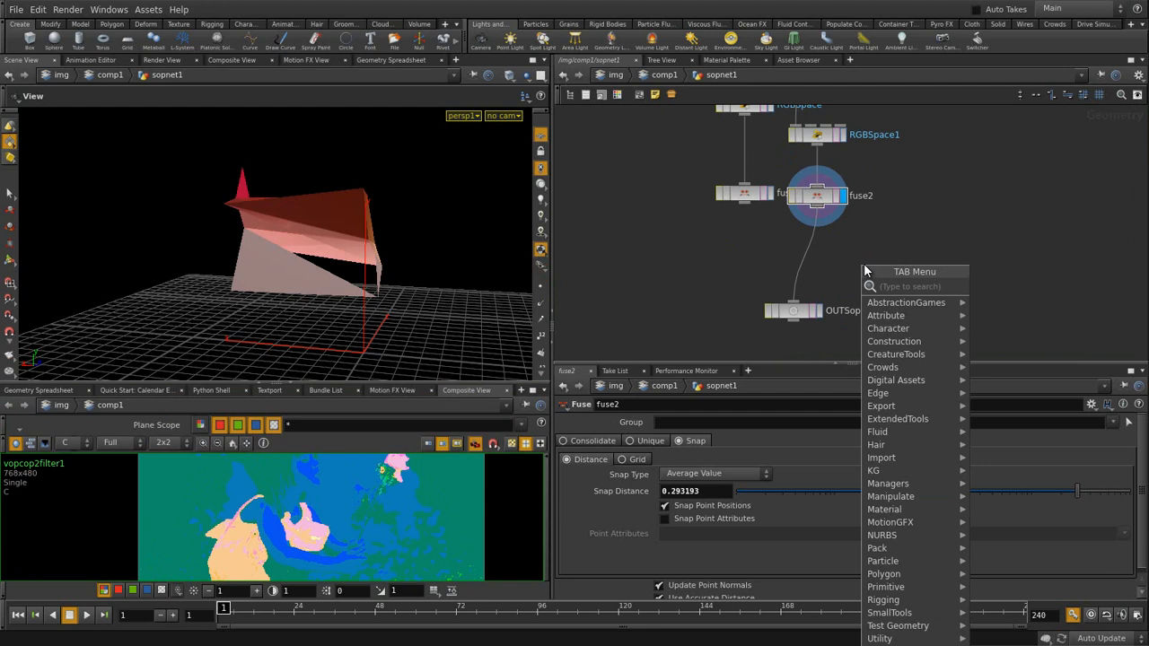
- Insert an Attribute Wrangle node between fuse2 and OUTSop
{"action": "key", "text": "Escape"}
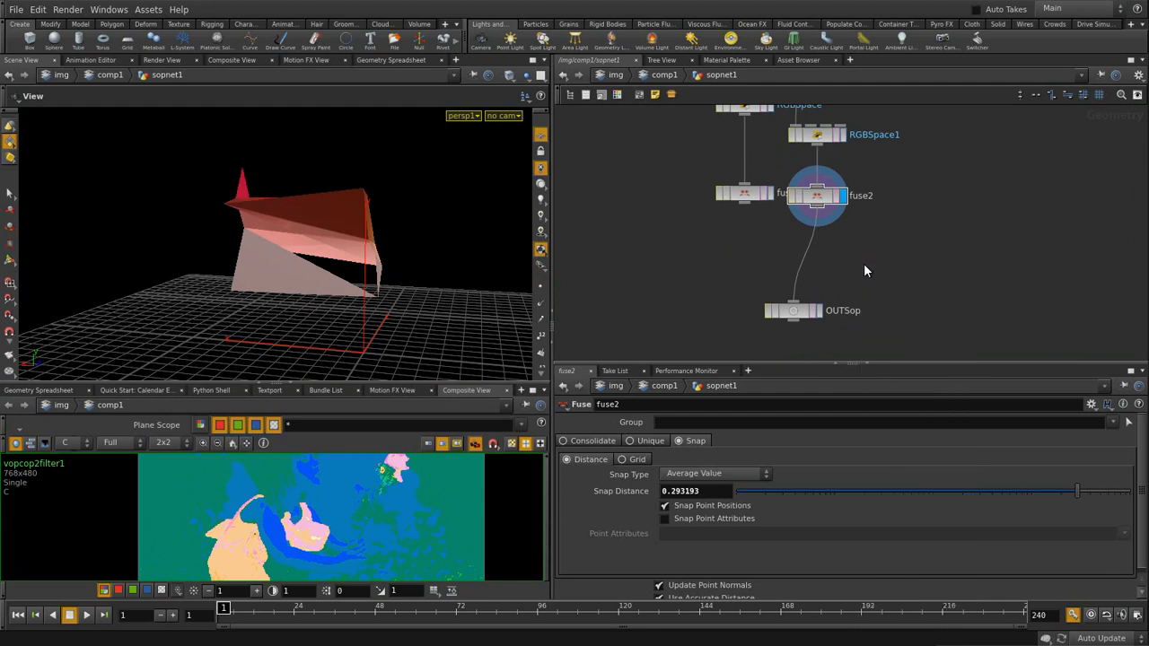
{"action": "key", "text": "Tab"}
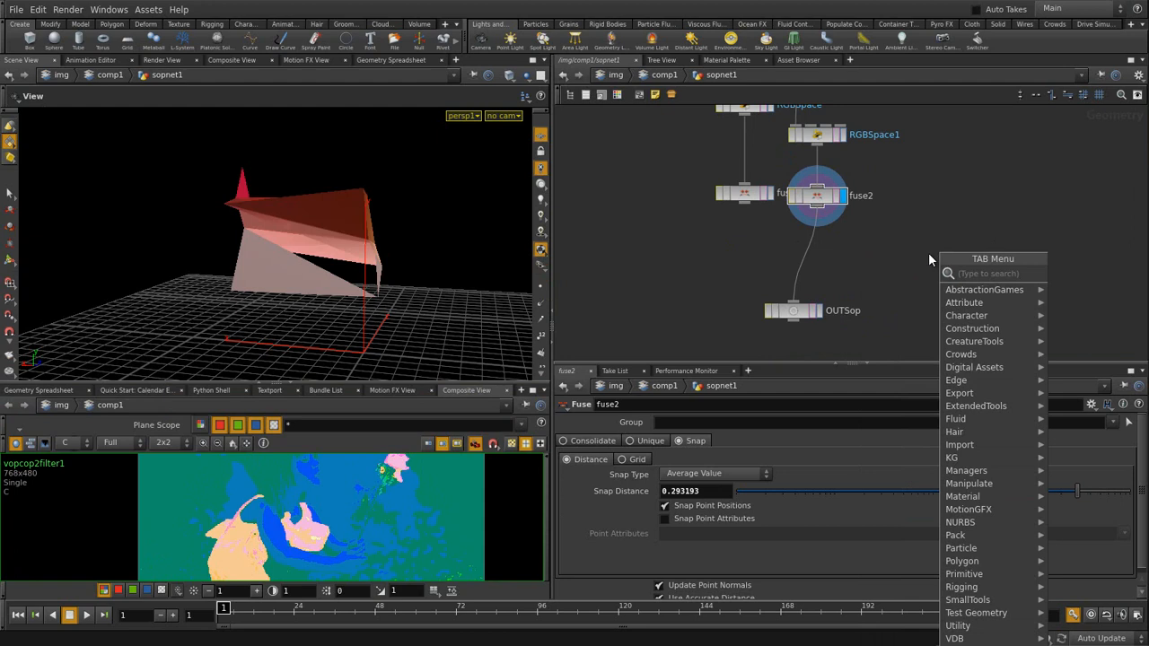
{"action": "type", "text": "aw"}
{"action": "left_click", "coordinate": [1100, 274]}
{"action": "left_click", "coordinate": [816, 257]}
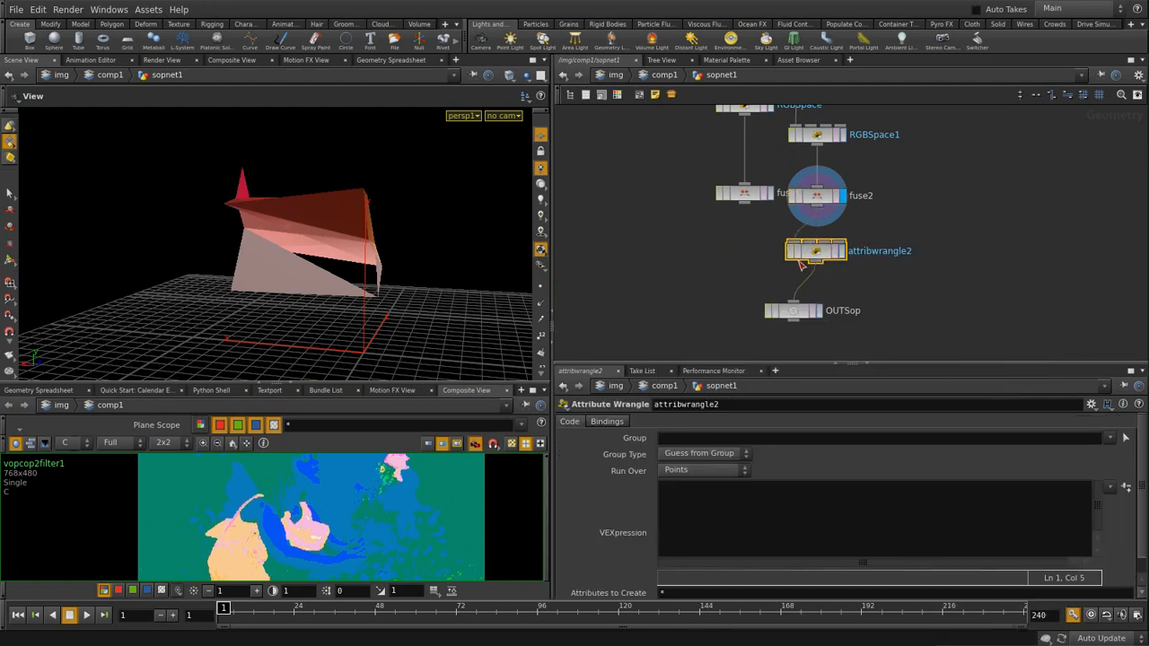
- Enter the VEX code @P = hsvtorgb(@P); in the new wrangle
{"action": "left_click", "coordinate": [753, 522]}
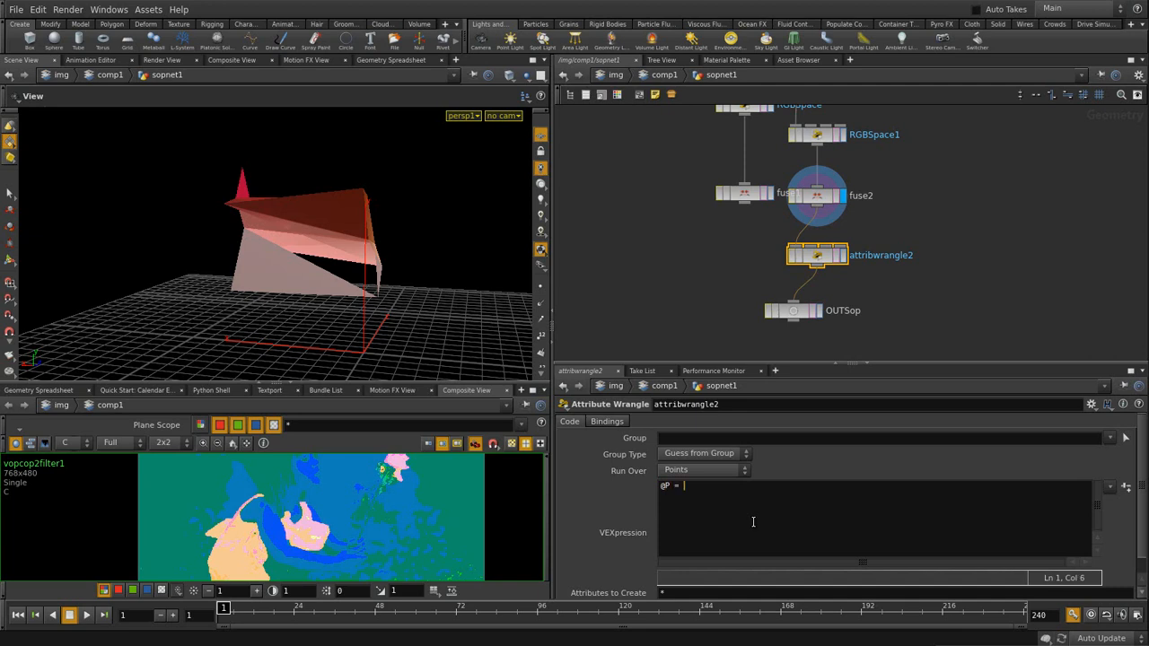
{"action": "type", "text": "@P = hsv"}
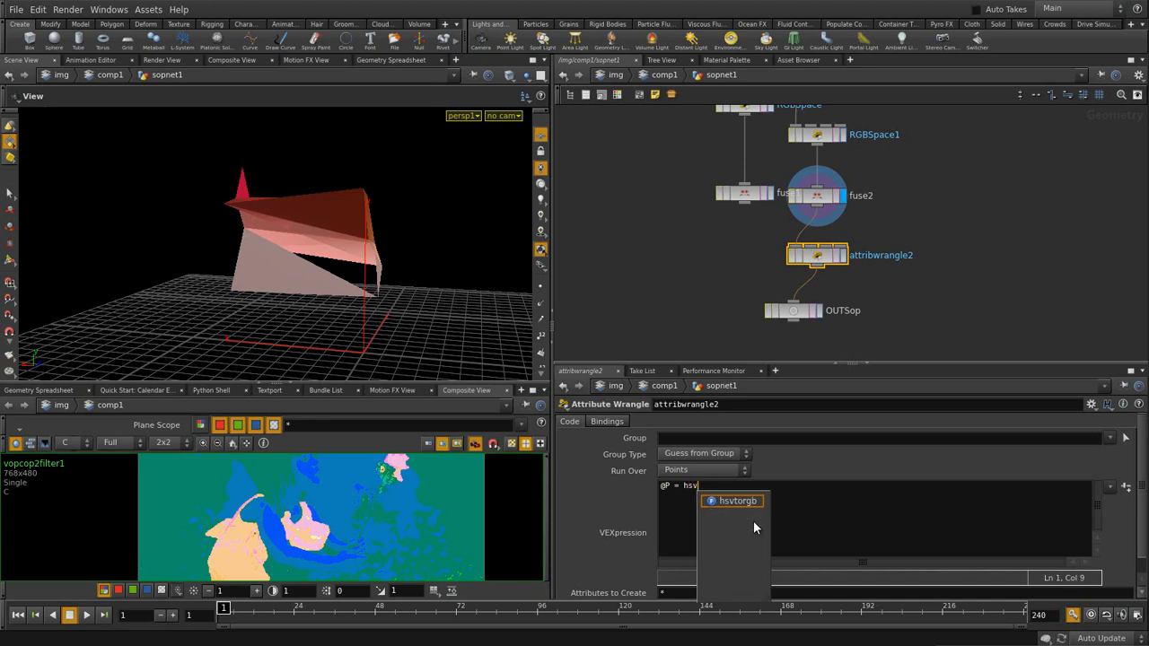
{"action": "key", "text": "Return"}
{"action": "type", "text": "(@P"}
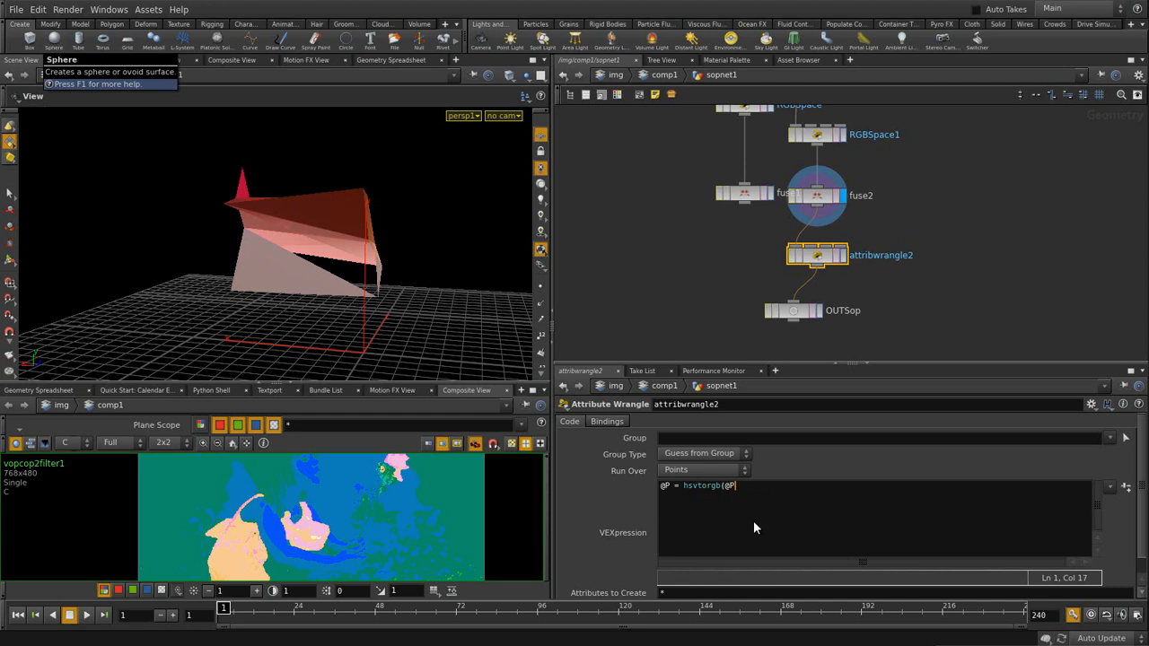
{"action": "type", "text": ";"}
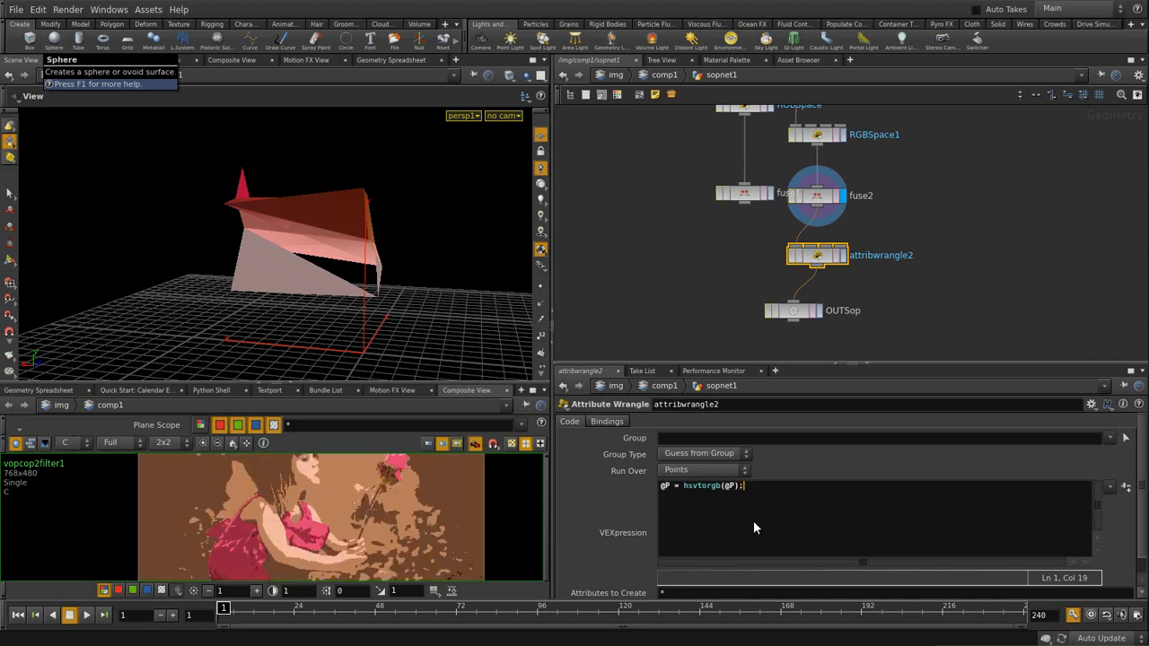
{"action": "left_click", "coordinate": [932, 271]}
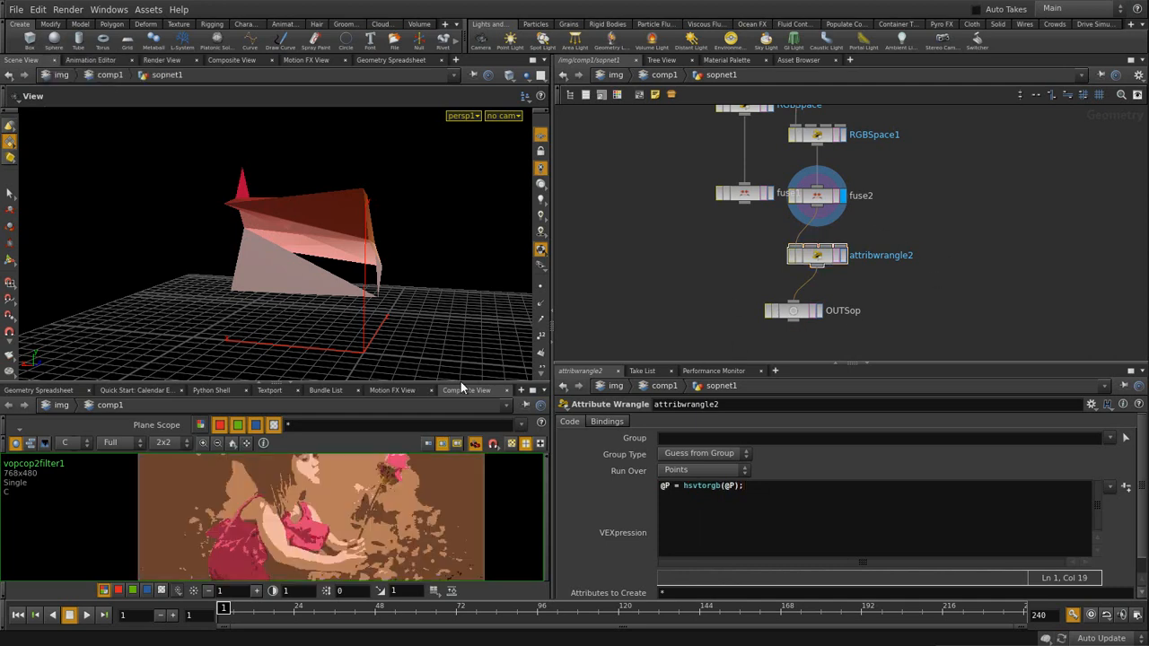
- Switch the display between attribwrangle2, fuse2 and fuse1 to compare their results
{"action": "left_click_drag", "start_coordinate": [373, 389], "coordinate": [373, 349]}
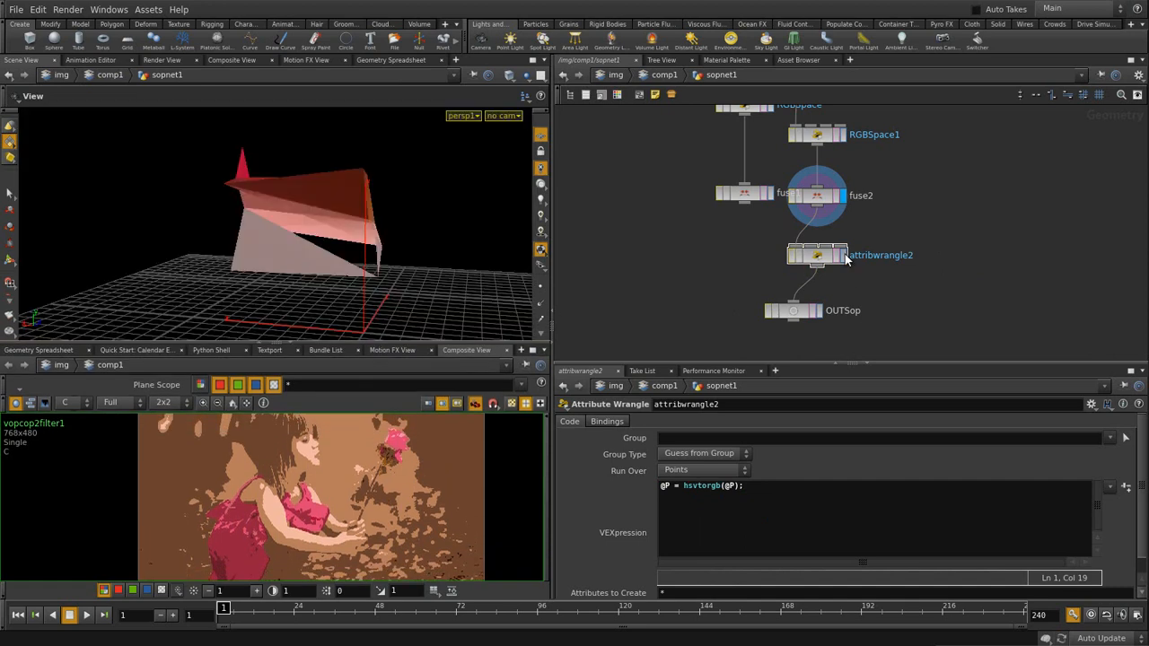
{"action": "left_click", "coordinate": [843, 256]}
{"action": "left_click_drag", "start_coordinate": [313, 226], "coordinate": [356, 239]}
{"action": "left_click", "coordinate": [845, 196]}
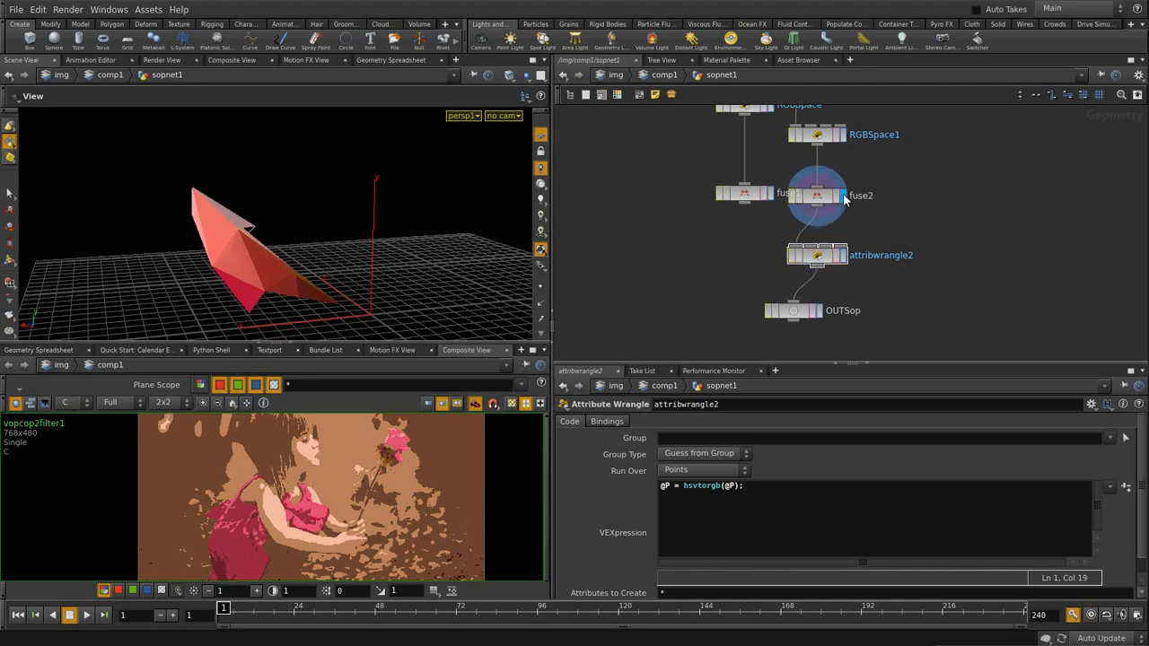
{"action": "left_click", "coordinate": [846, 256]}
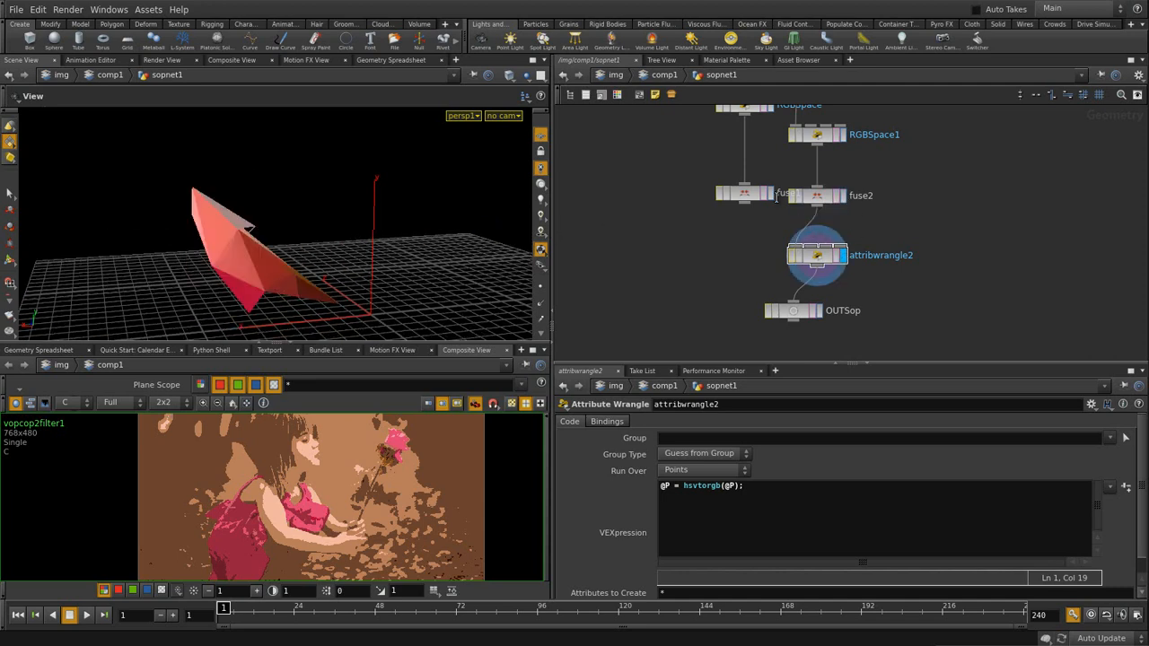
{"action": "left_click", "coordinate": [761, 196]}
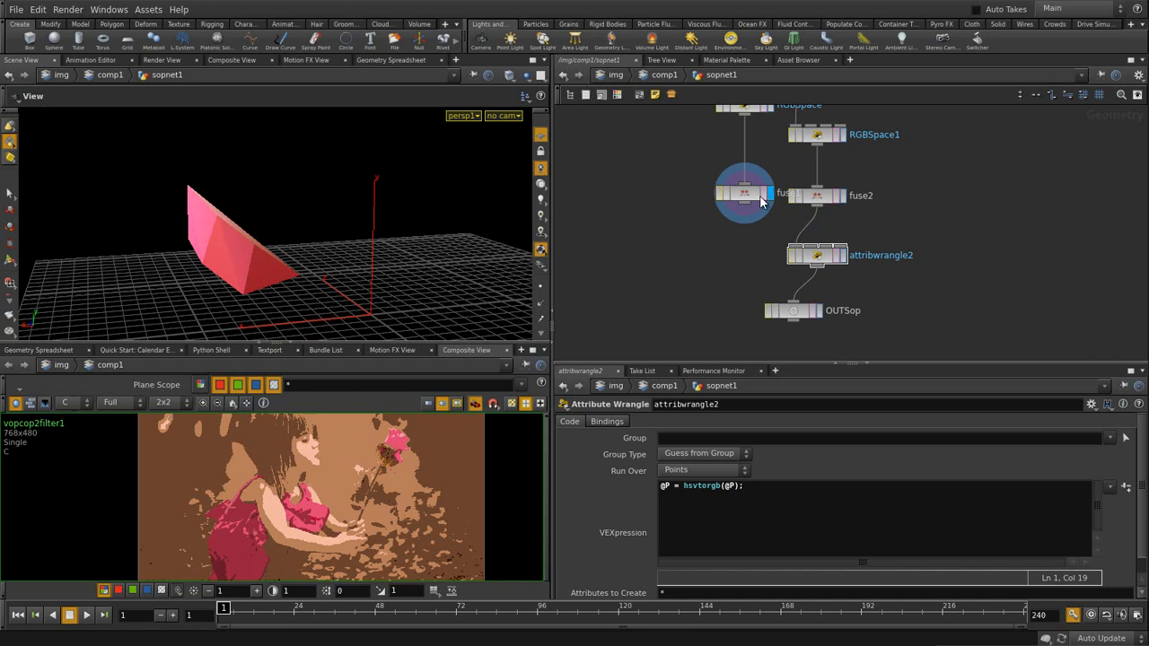
{"action": "left_click", "coordinate": [845, 197]}
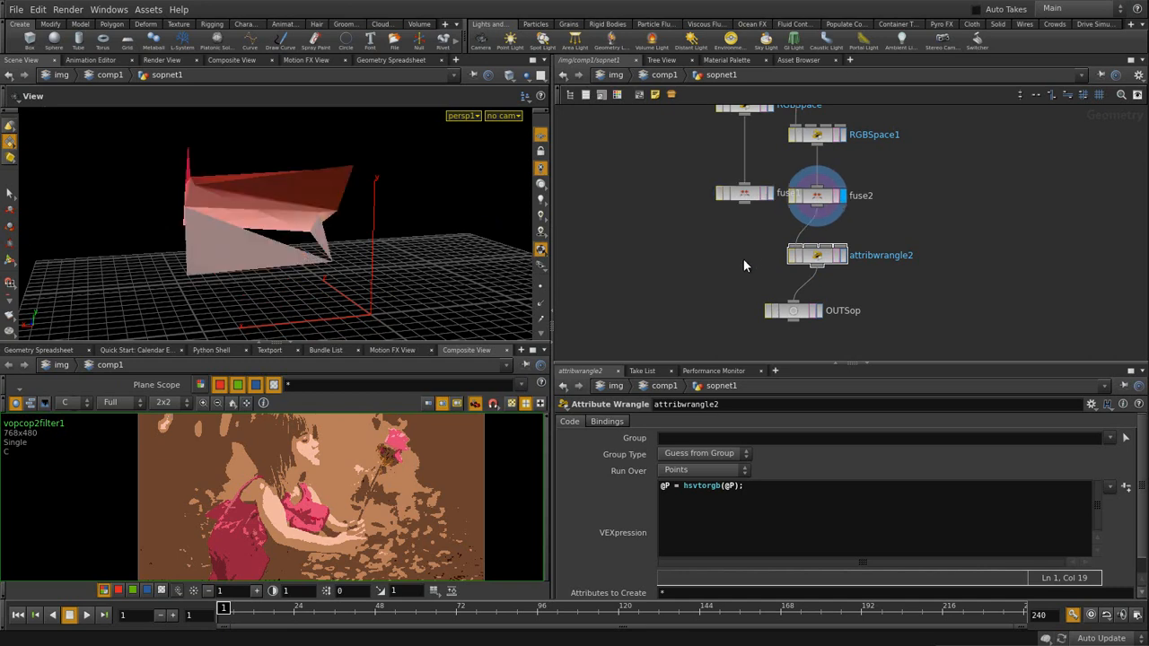
{"action": "left_click", "coordinate": [756, 199]}
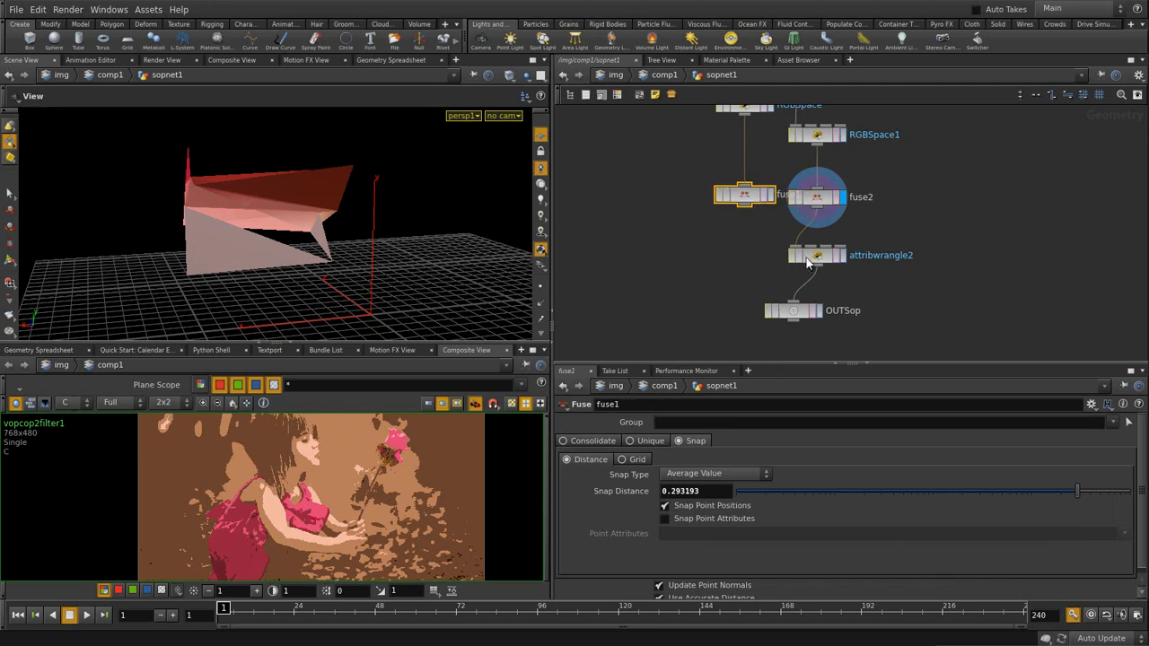
- Display OUTSop, try wiring fuse1 into it, undo that, and enlarge the composite view
{"action": "left_click", "coordinate": [820, 311]}
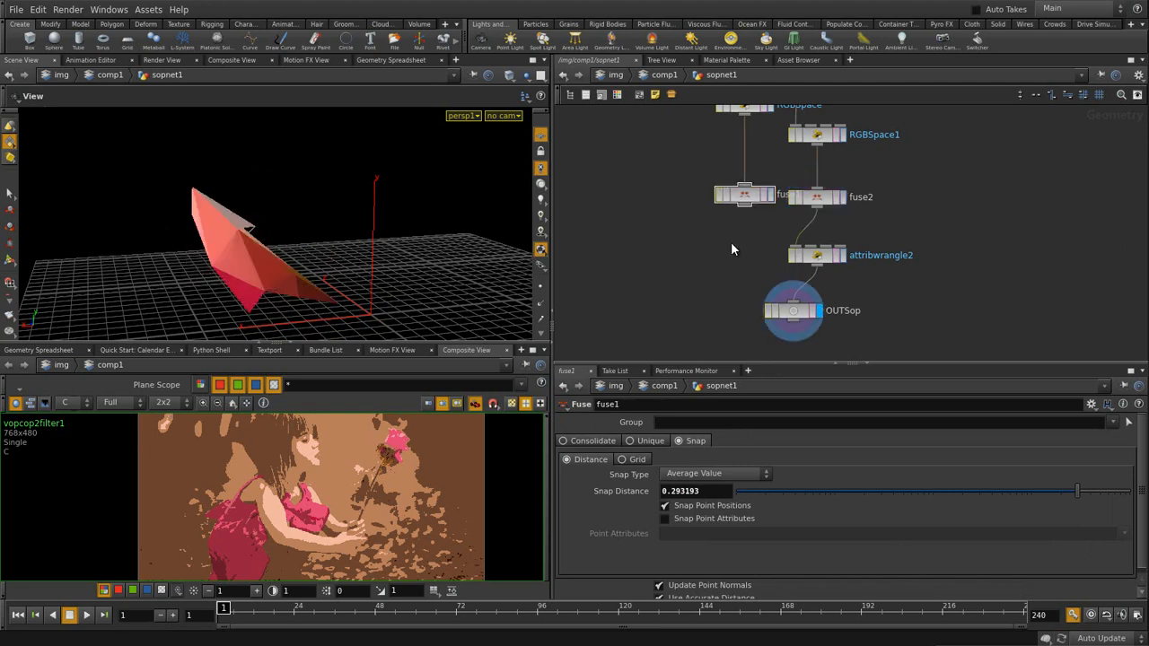
{"action": "left_click_drag", "start_coordinate": [743, 209], "coordinate": [792, 300]}
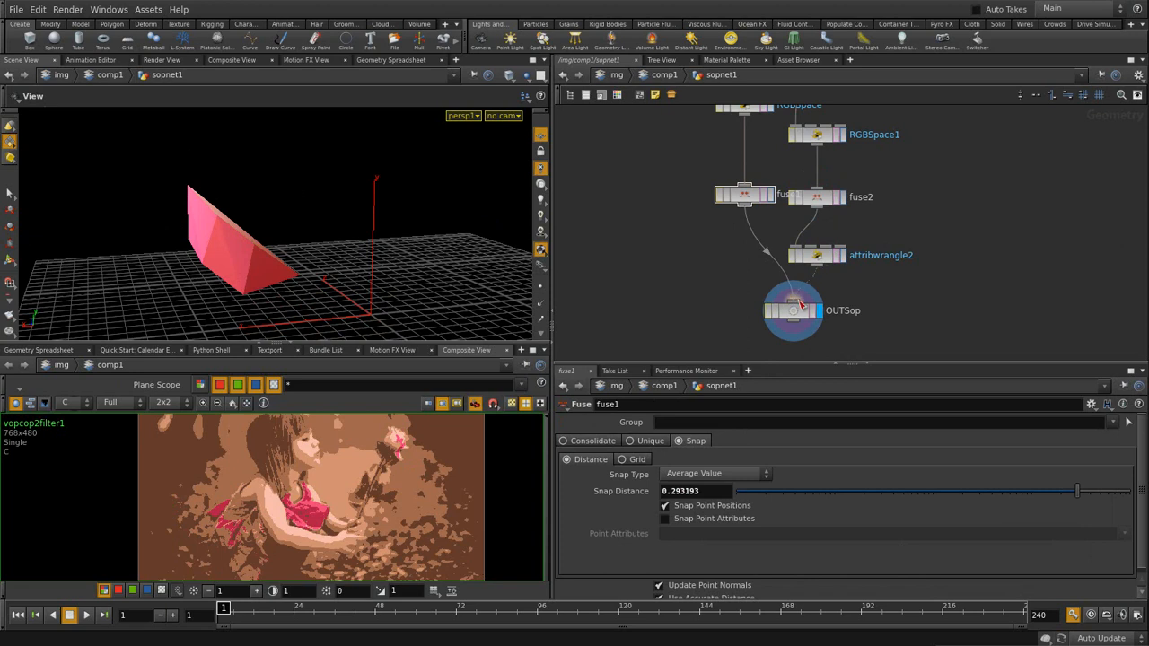
{"action": "key", "text": "ctrl+z"}
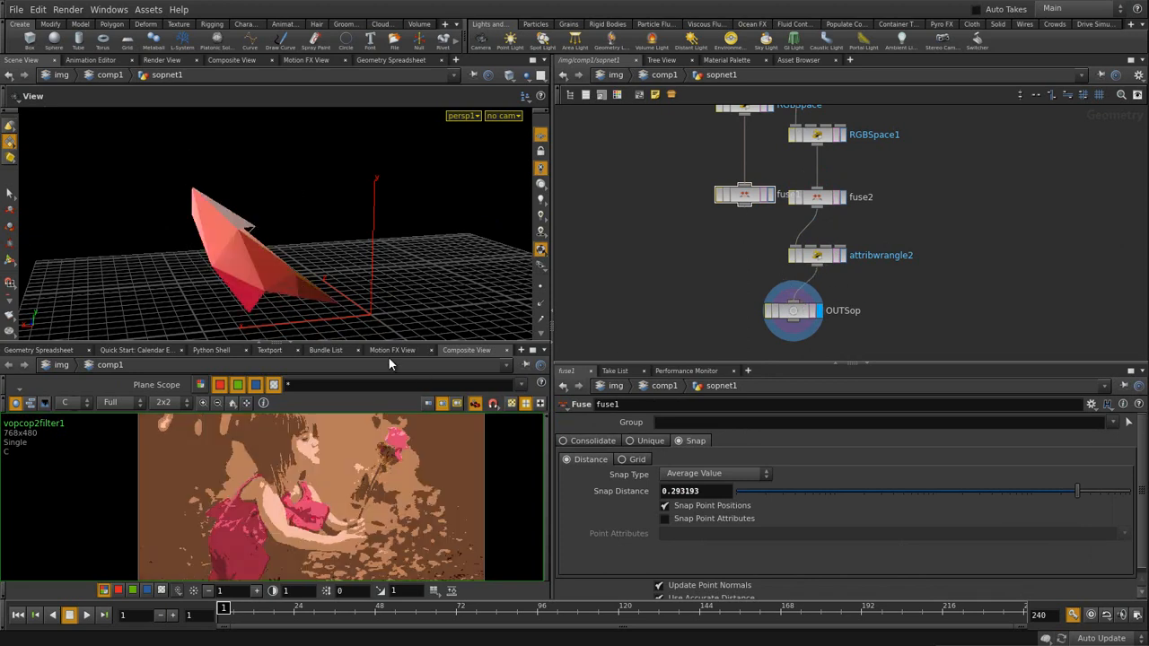
{"action": "left_click_drag", "start_coordinate": [395, 347], "coordinate": [398, 262]}
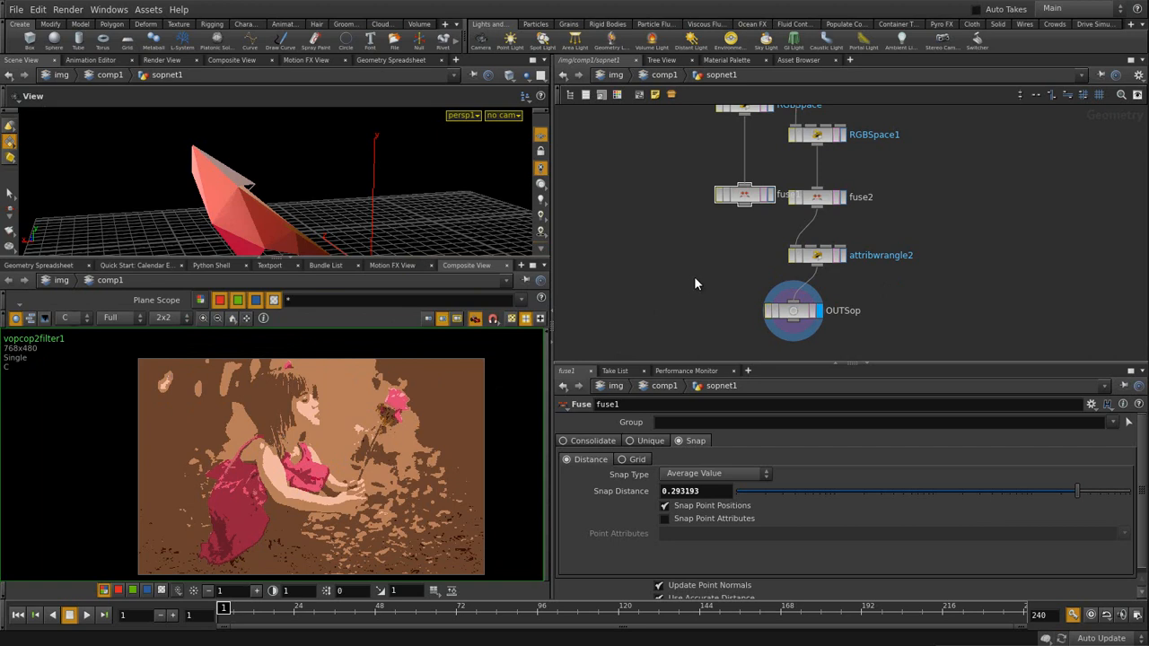
- Lower fuse1's Snap Distance to 0.177082 and copy the parameter
{"action": "left_click", "coordinate": [1055, 490]}
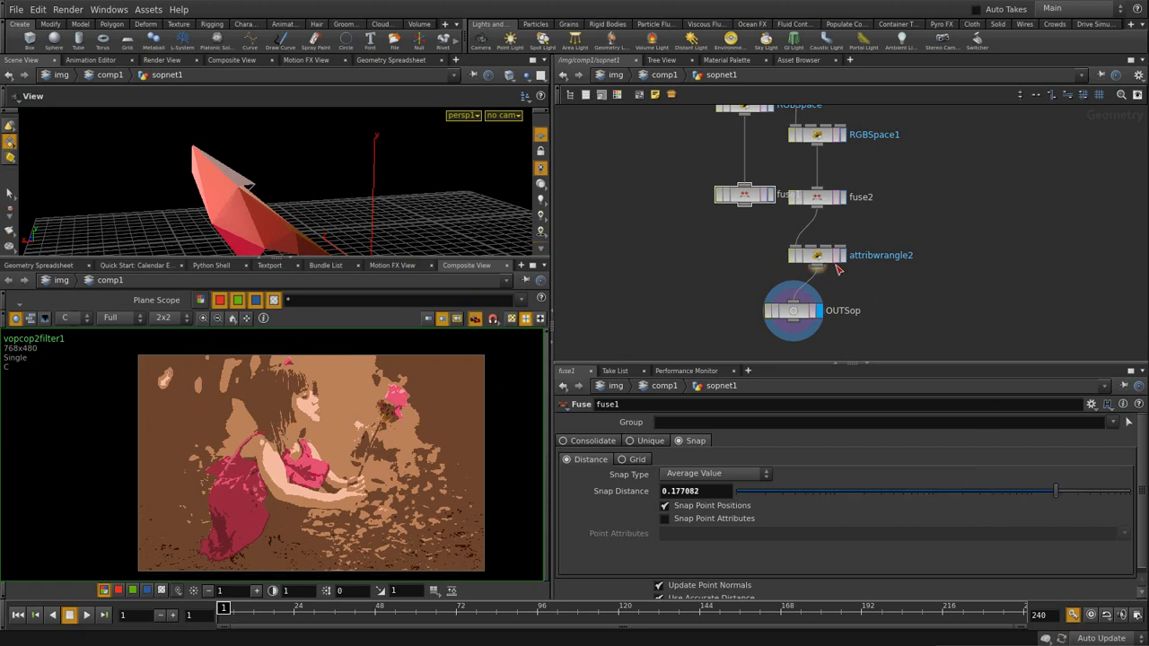
{"action": "right_click", "coordinate": [633, 490]}
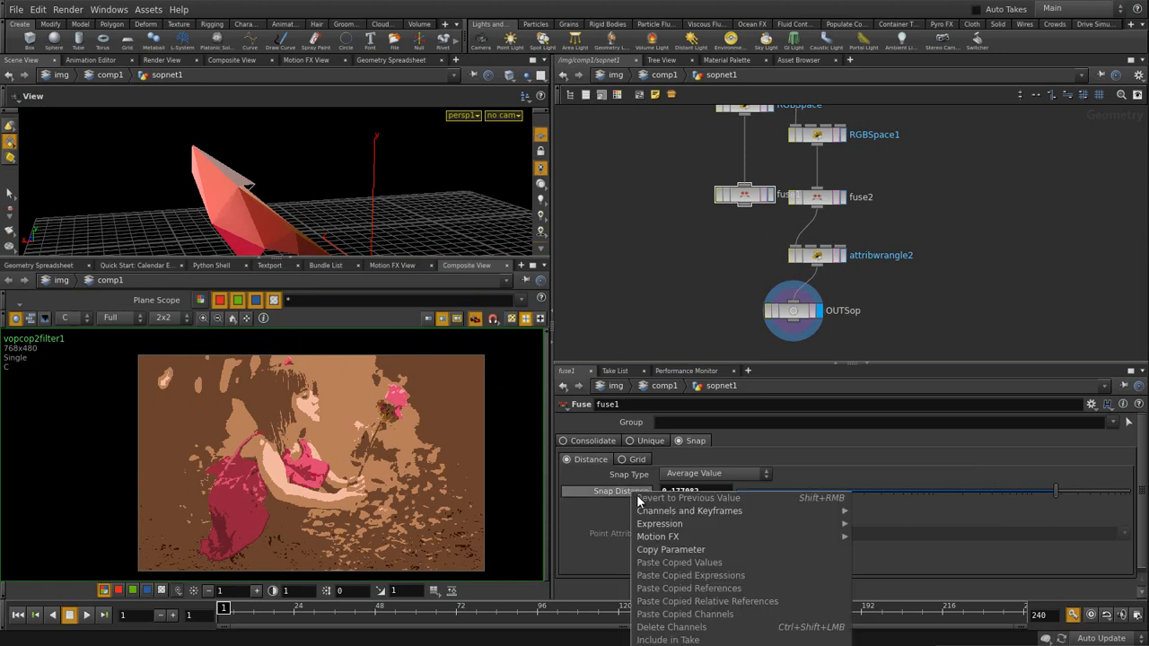
{"action": "left_click", "coordinate": [669, 550]}
- Paste it onto fuse2's Snap Distance as a relative reference, ch("../fuse1/tol3d")
{"action": "left_click", "coordinate": [817, 196]}
{"action": "right_click", "coordinate": [639, 493]}
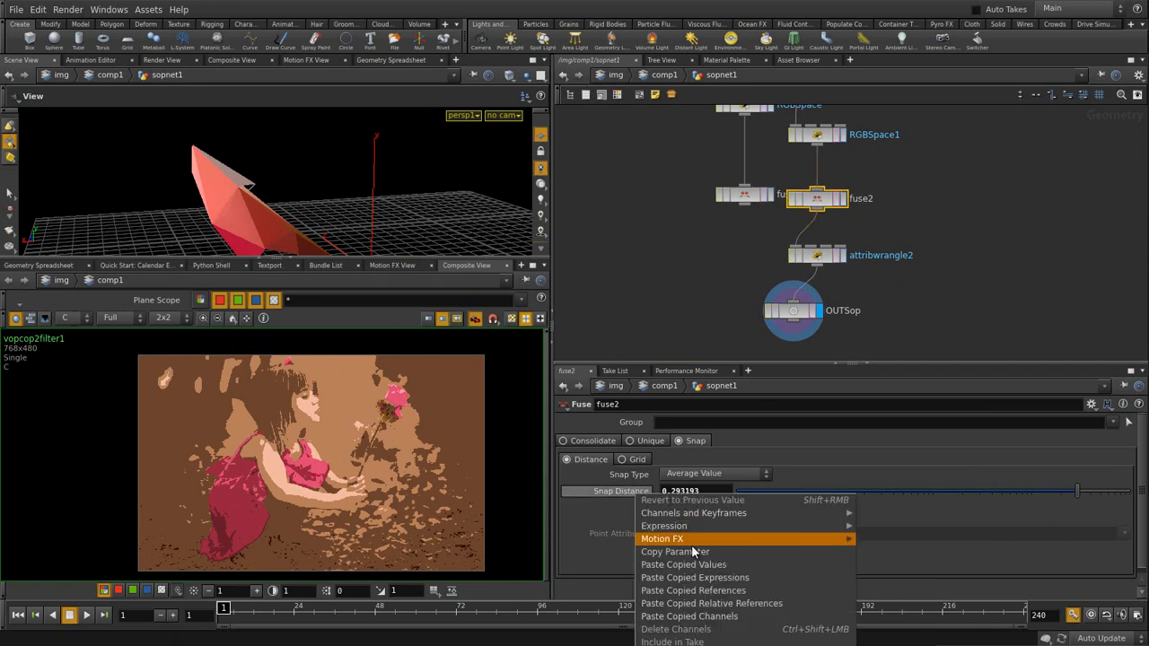
{"action": "left_click", "coordinate": [714, 604]}
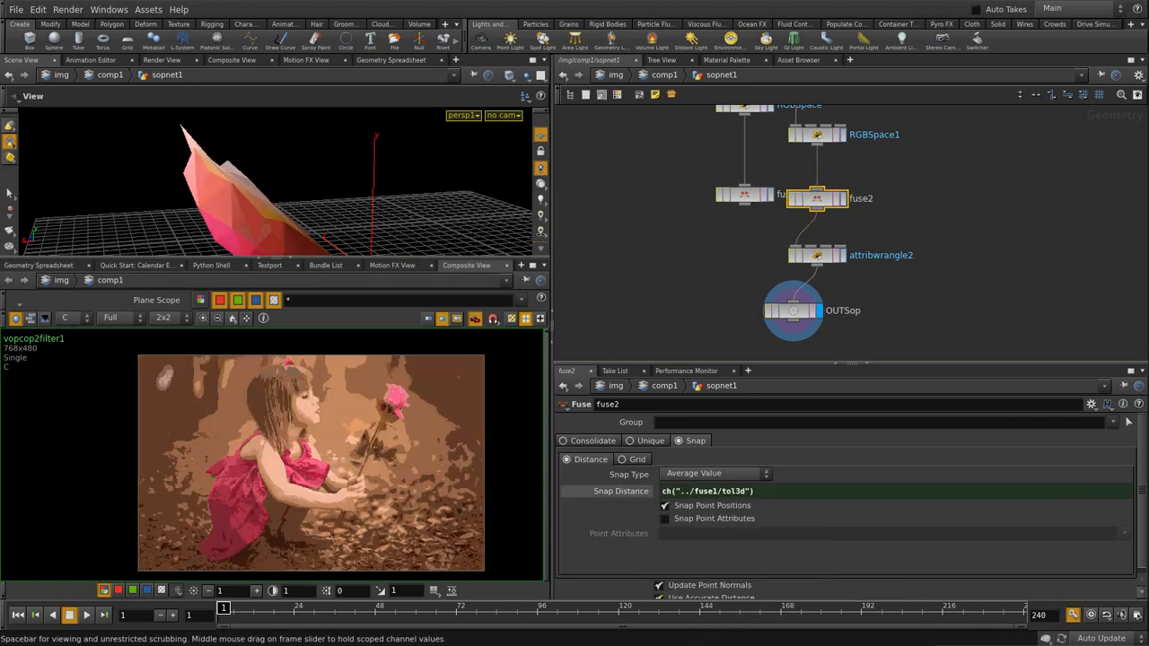
{"action": "left_click_drag", "start_coordinate": [786, 315], "coordinate": [790, 345]}
{"action": "key", "text": "Tab"}
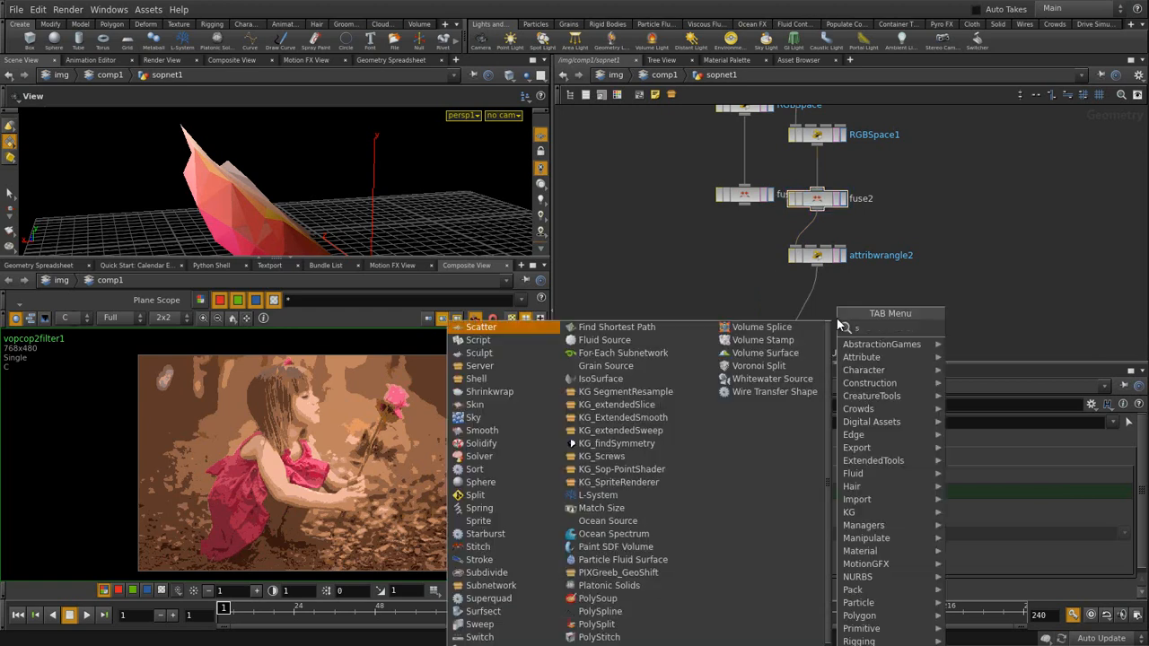
- Add a Switch node fed by fuse1 and attribwrangle2 and route it into OUTSop
{"action": "type", "text": "sw"}
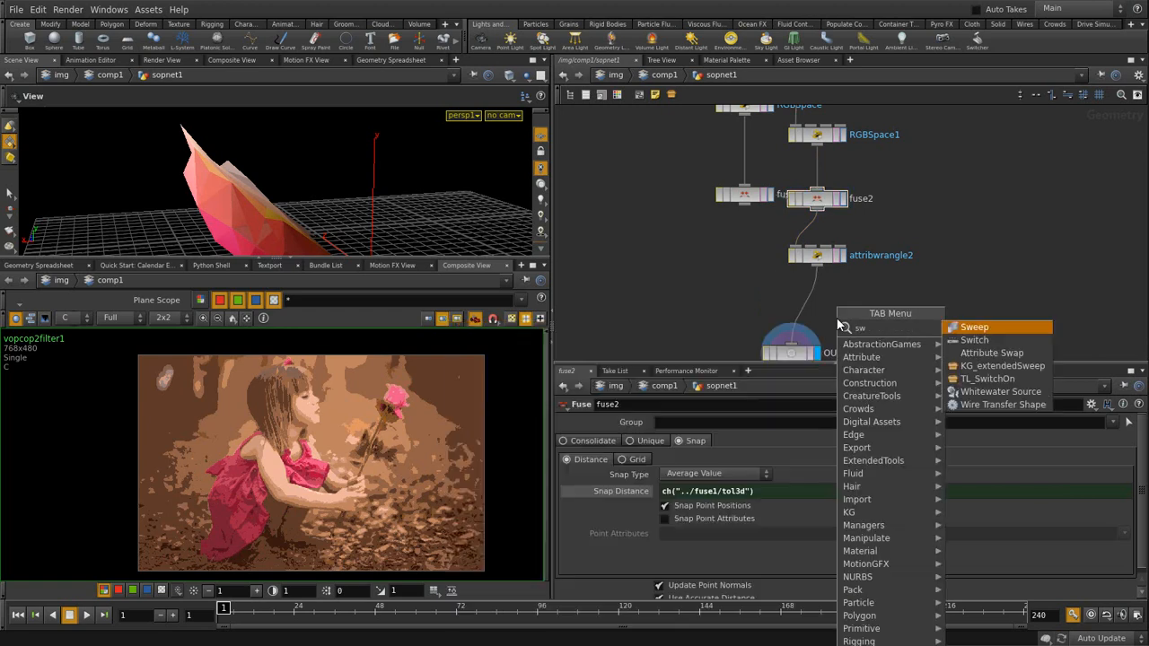
{"action": "left_click", "coordinate": [977, 339]}
{"action": "left_click", "coordinate": [727, 309]}
{"action": "left_click_drag", "start_coordinate": [746, 212], "coordinate": [737, 301]}
{"action": "left_click_drag", "start_coordinate": [818, 265], "coordinate": [791, 345]}
{"action": "left_click_drag", "start_coordinate": [741, 311], "coordinate": [794, 318]}
- Compare switch1's inputs 0 and 1, leaving Select Input at 1
{"action": "mouse_move", "coordinate": [739, 421]}
{"action": "left_mouse_down"}
{"action": "mouse_move", "coordinate": [770, 420]}
{"action": "mouse_move", "coordinate": [731, 421]}
{"action": "left_mouse_up"}
{"action": "left_click", "coordinate": [773, 421]}
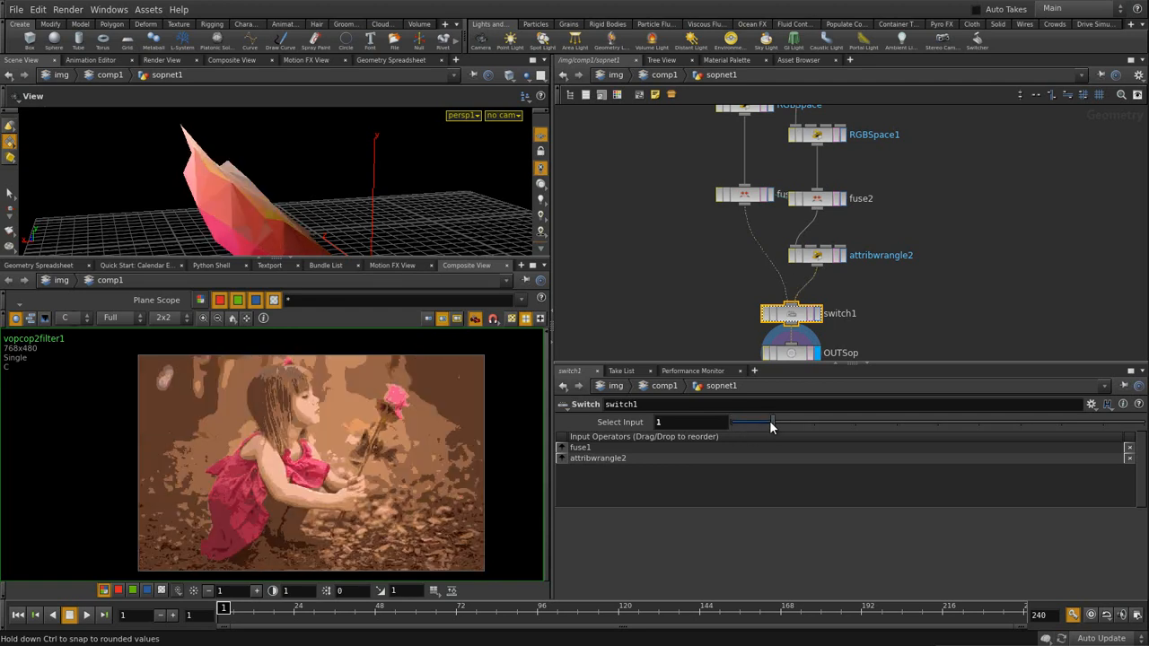
{"action": "left_click", "coordinate": [731, 421]}
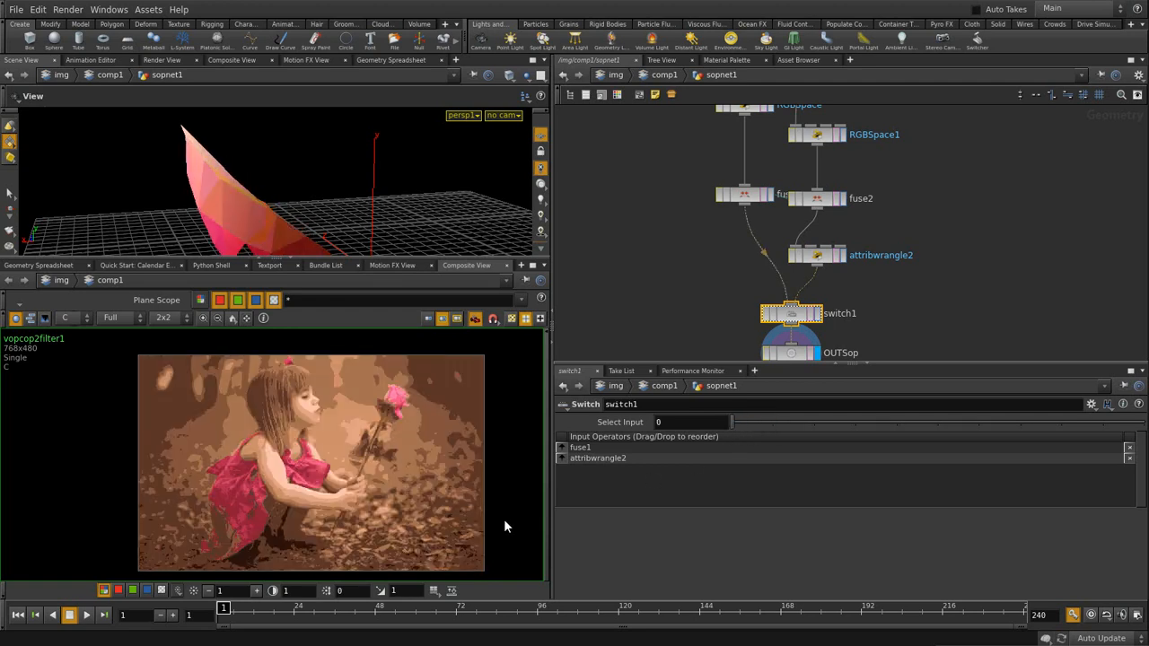
{"action": "left_click", "coordinate": [767, 421]}
{"action": "left_click", "coordinate": [703, 292]}
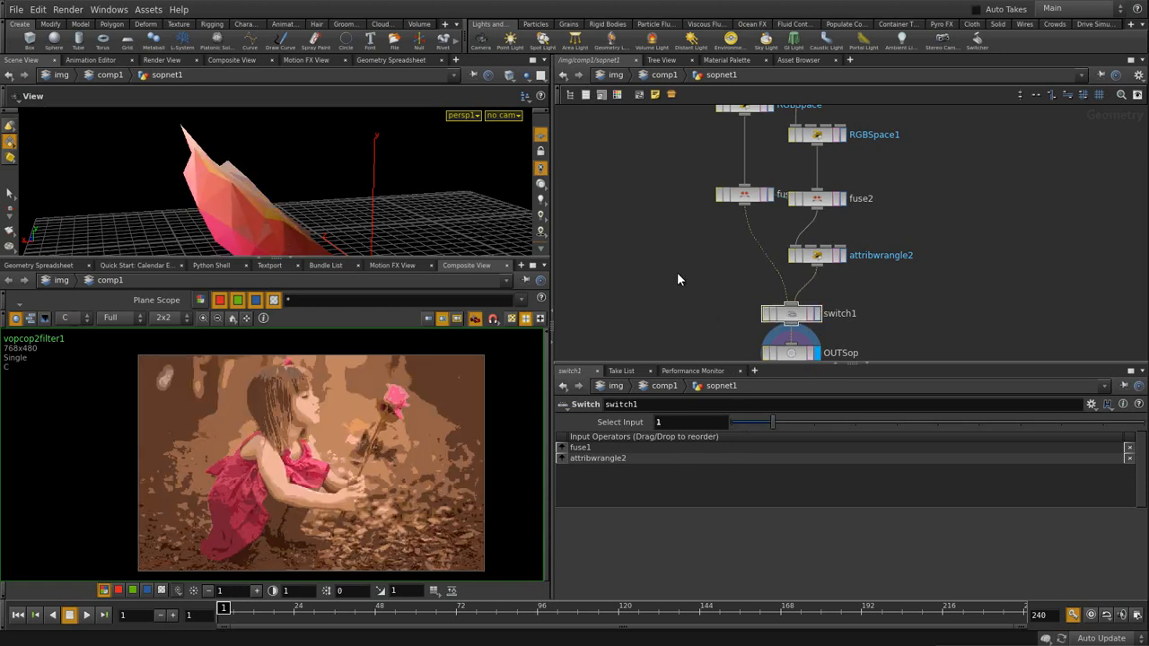
- Return to comp1, compare quantize1, the original photo and vopcop2filter1, leaving vopcop2filter1 displayed
{"action": "key", "text": "u"}
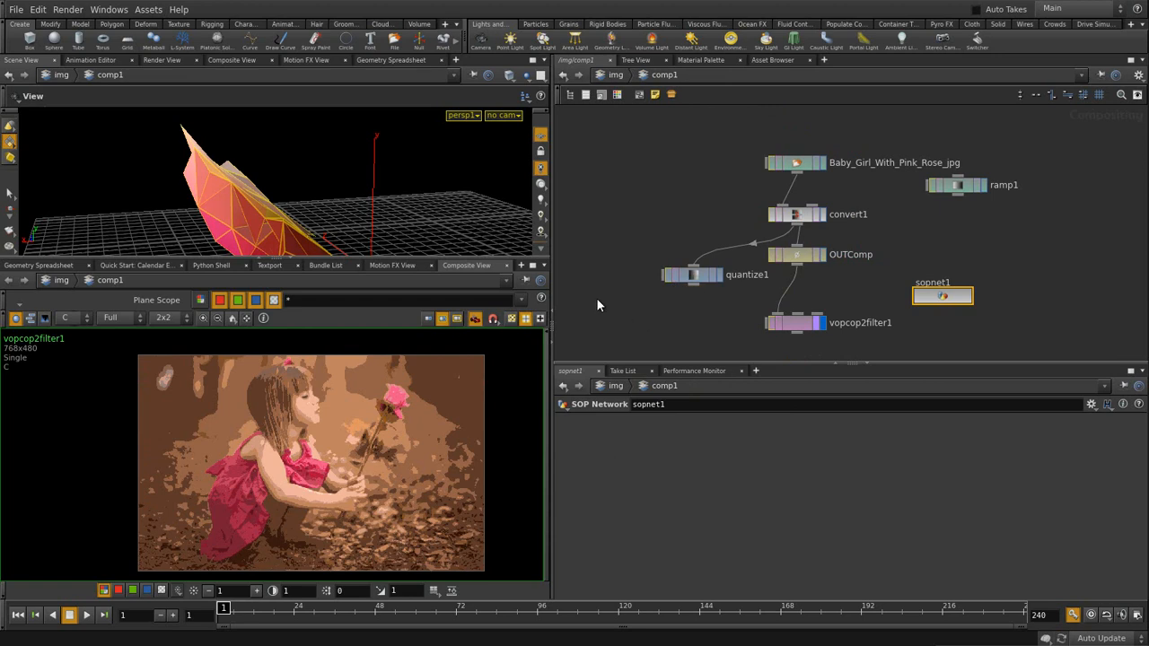
{"action": "left_click", "coordinate": [718, 276]}
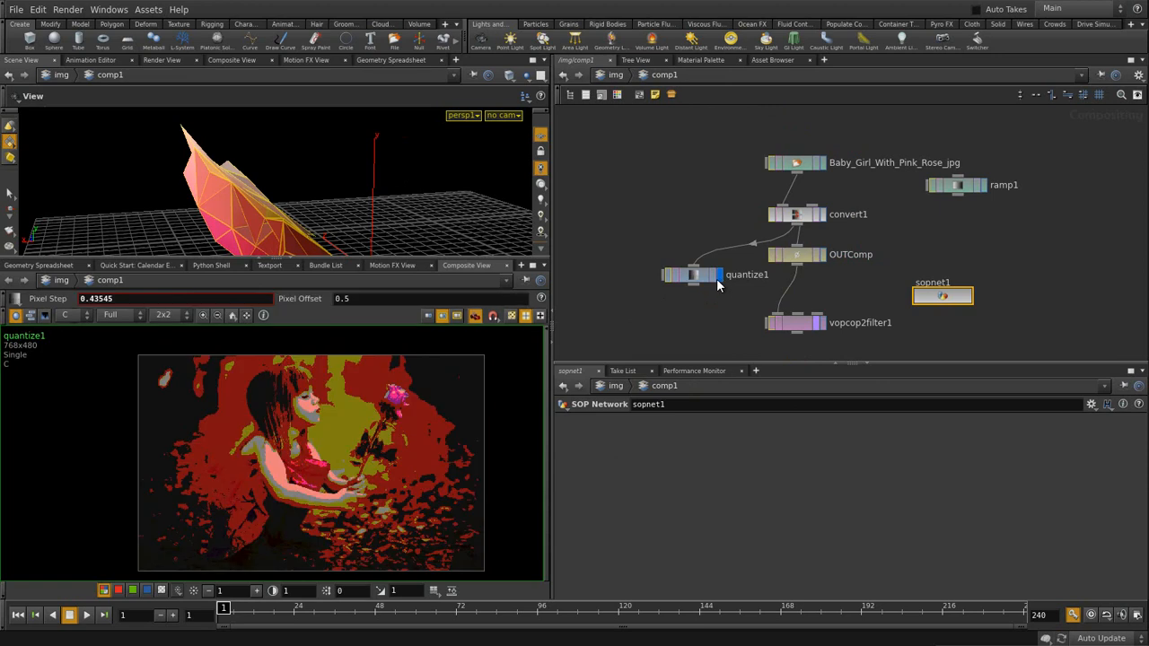
{"action": "left_click", "coordinate": [821, 323]}
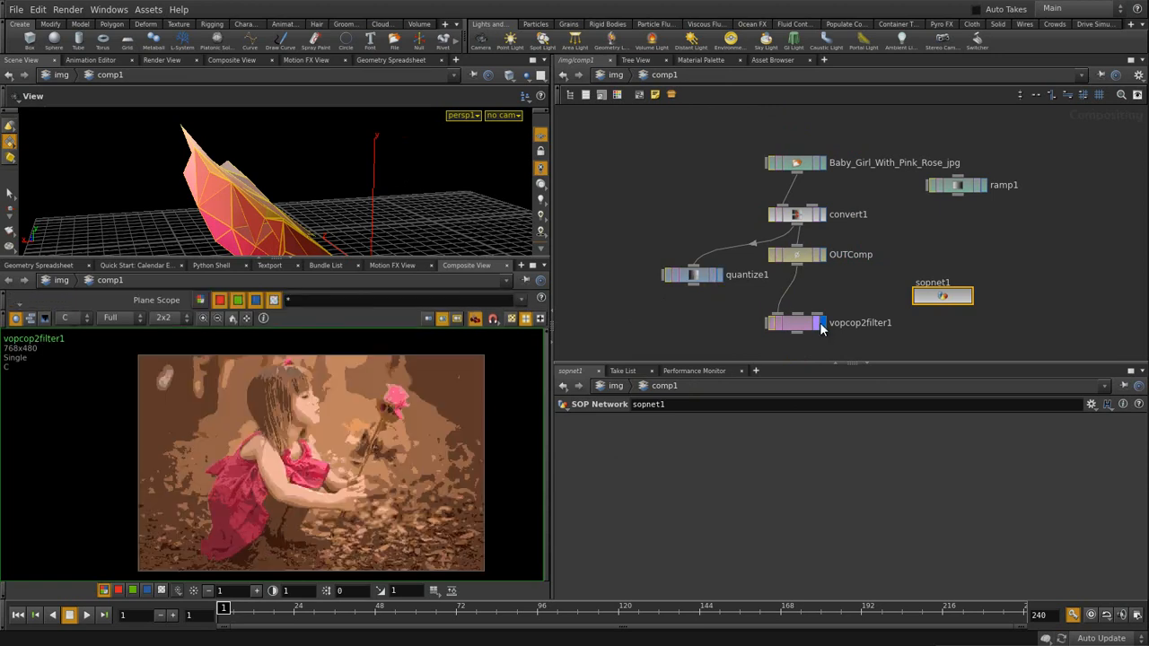
{"action": "left_click", "coordinate": [823, 162]}
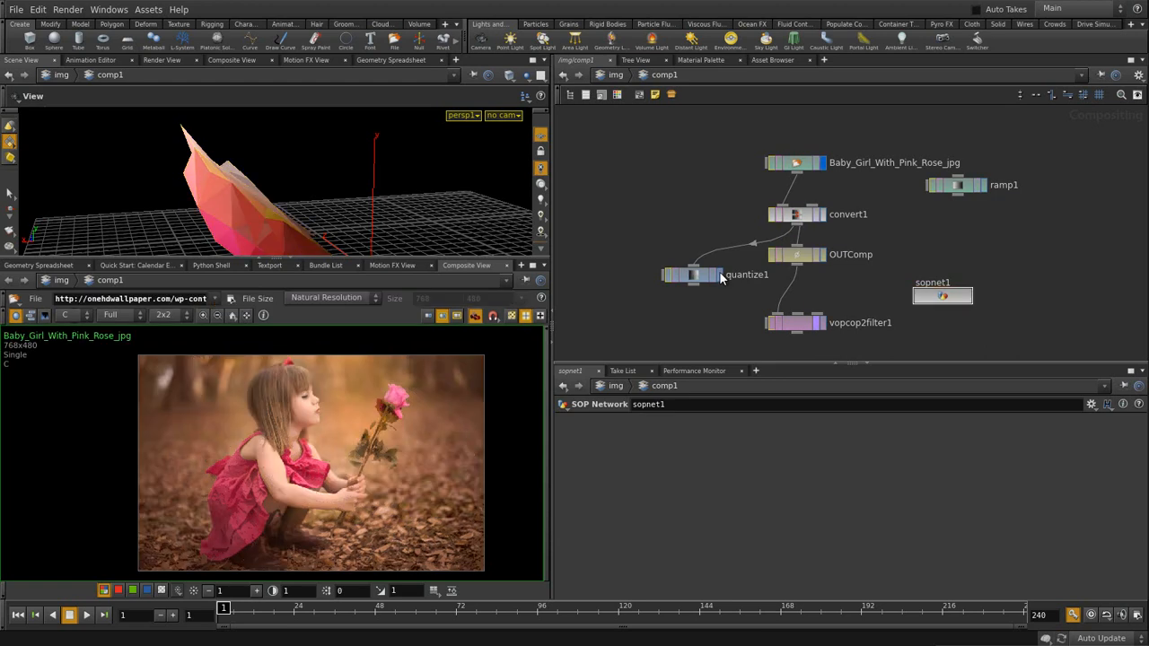
{"action": "left_click", "coordinate": [822, 323]}
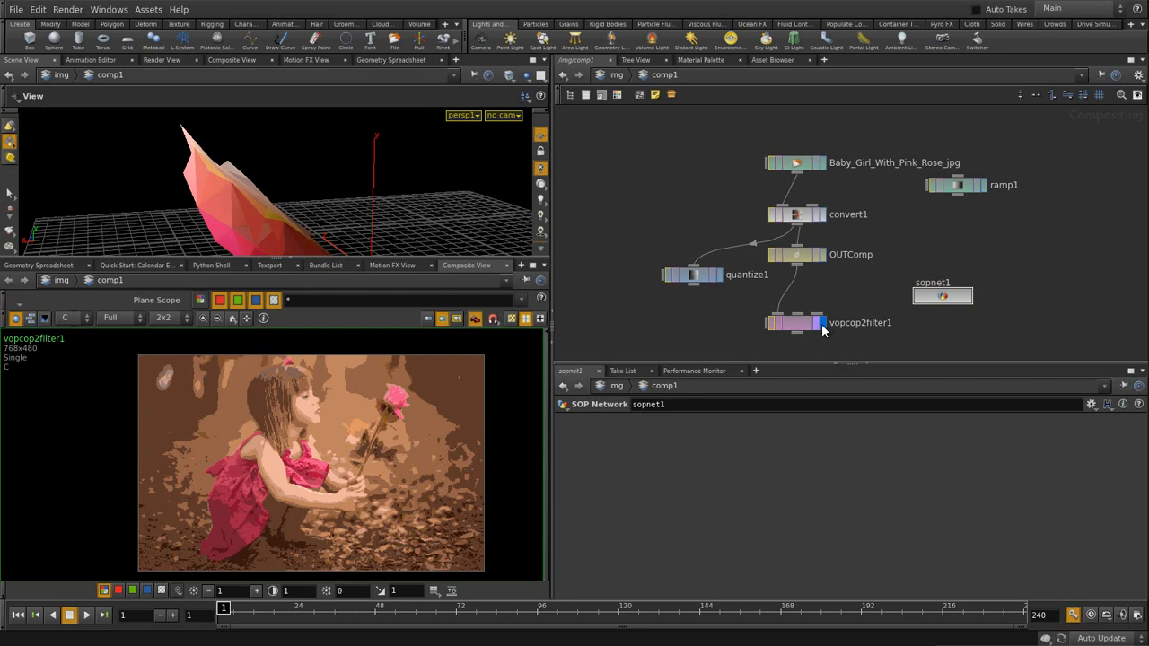
{"action": "left_click", "coordinate": [717, 275]}
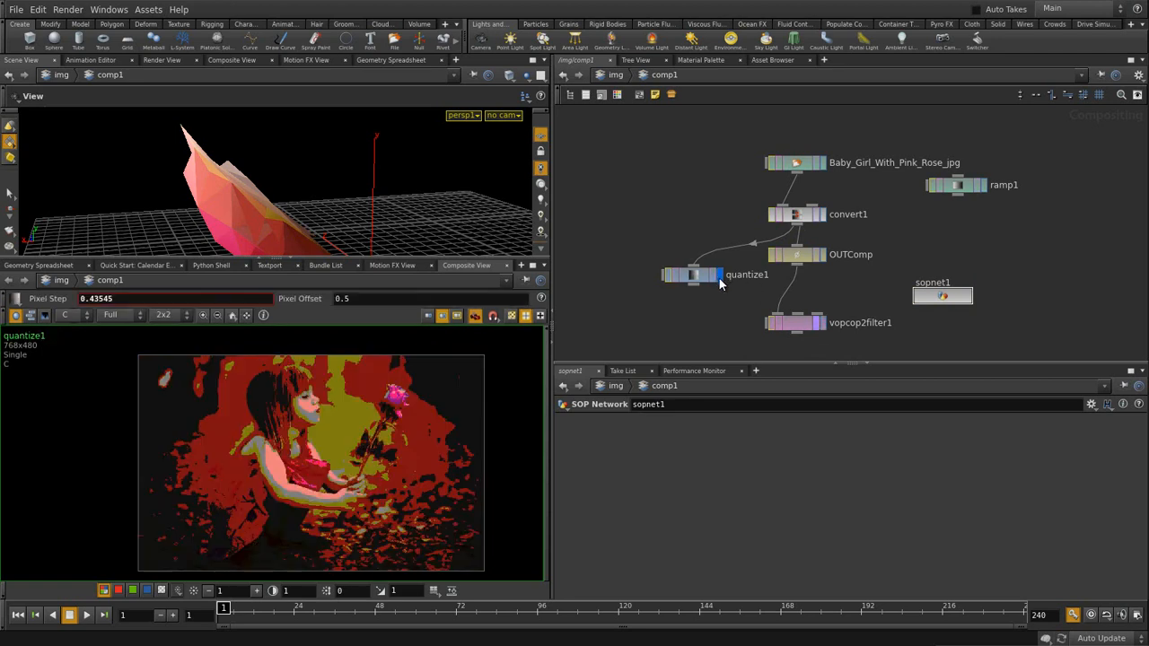
{"action": "left_click", "coordinate": [818, 324]}
{"action": "left_click", "coordinate": [799, 325]}
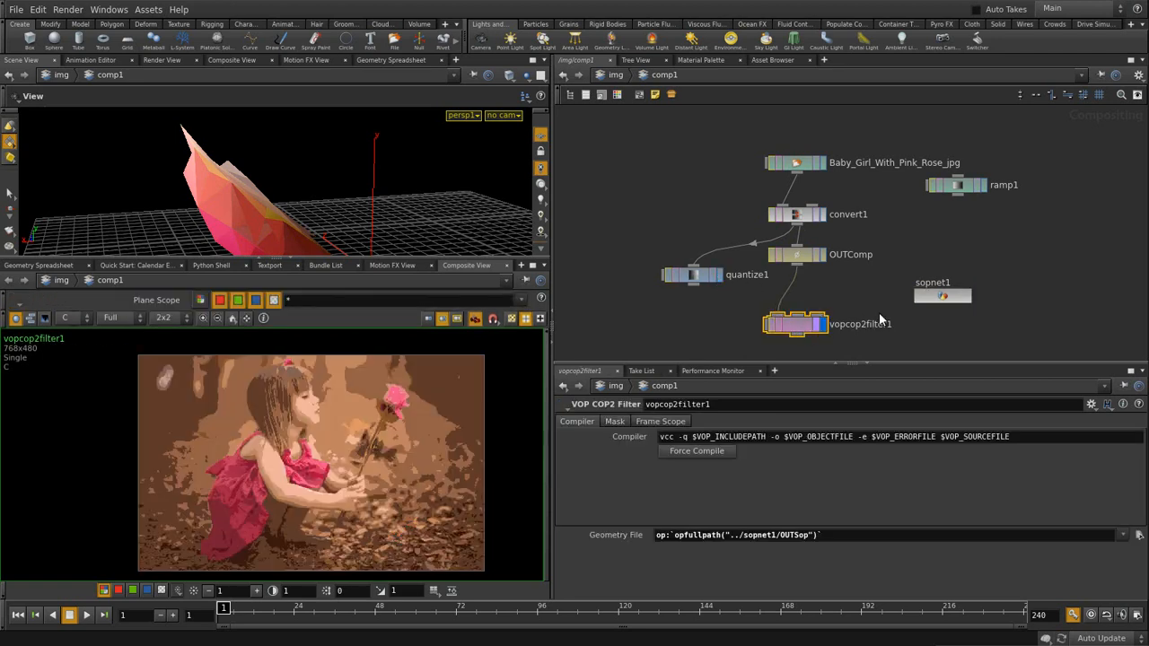
{"action": "left_click_drag", "start_coordinate": [939, 296], "coordinate": [899, 294]}
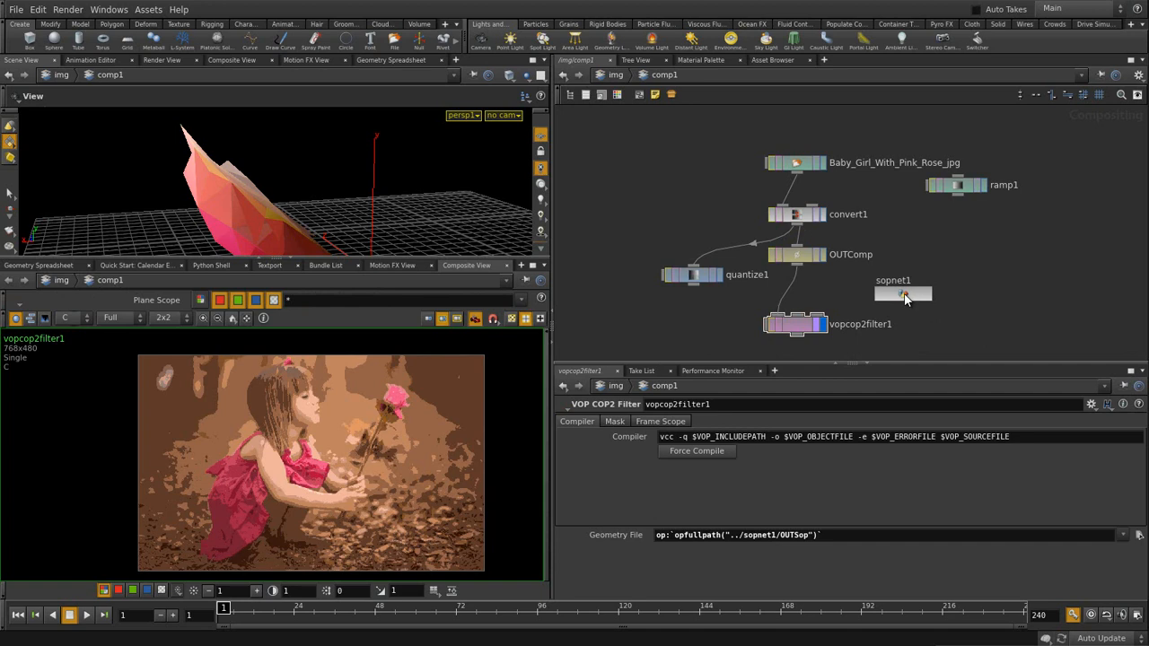
- Inside sopnet1, rename the RGBSpace1 node to HSVSpace
{"action": "double_click", "coordinate": [904, 296]}
{"action": "middle_click_drag", "start_coordinate": [925, 287], "coordinate": [873, 291]}
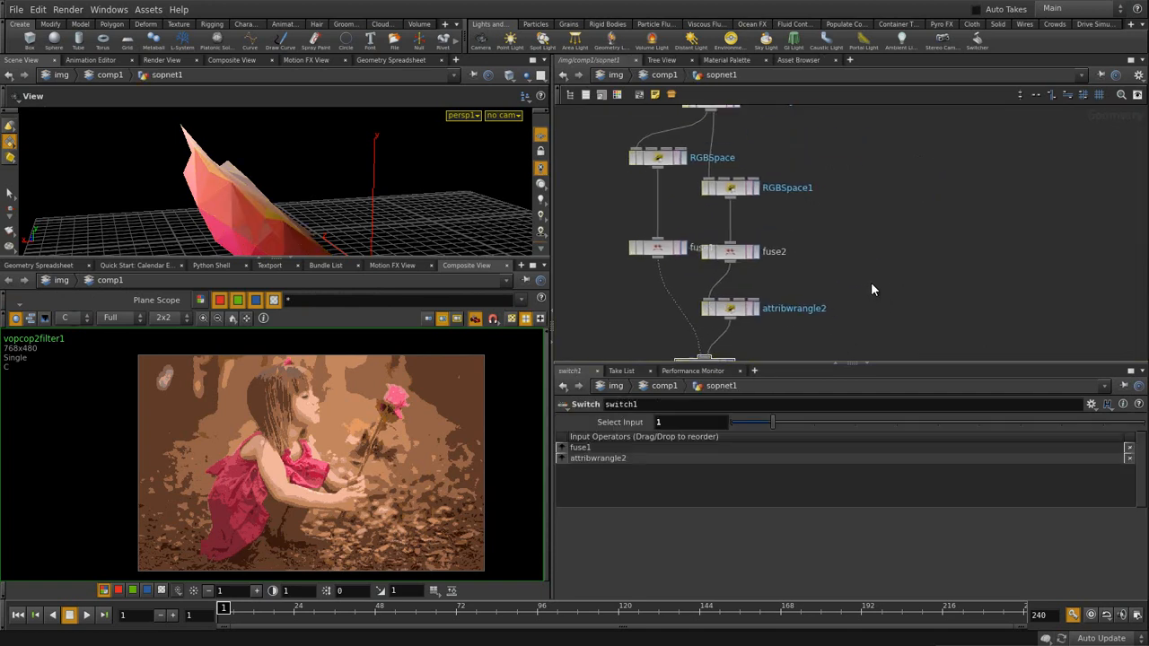
{"action": "middle_click_drag", "start_coordinate": [876, 200], "coordinate": [847, 261]}
{"action": "double_click", "coordinate": [765, 288]}
{"action": "left_click_drag", "start_coordinate": [765, 288], "coordinate": [725, 289]}
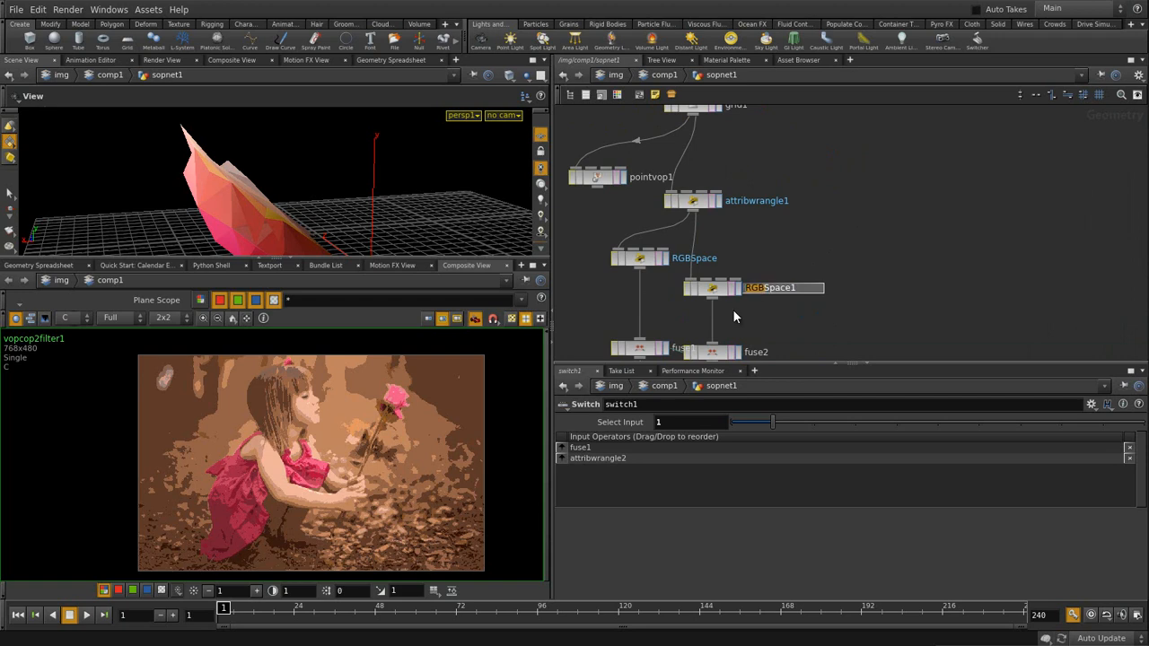
{"action": "type", "text": "HSV"}
{"action": "key", "text": "BackSpace"}
{"action": "key", "text": "Return"}
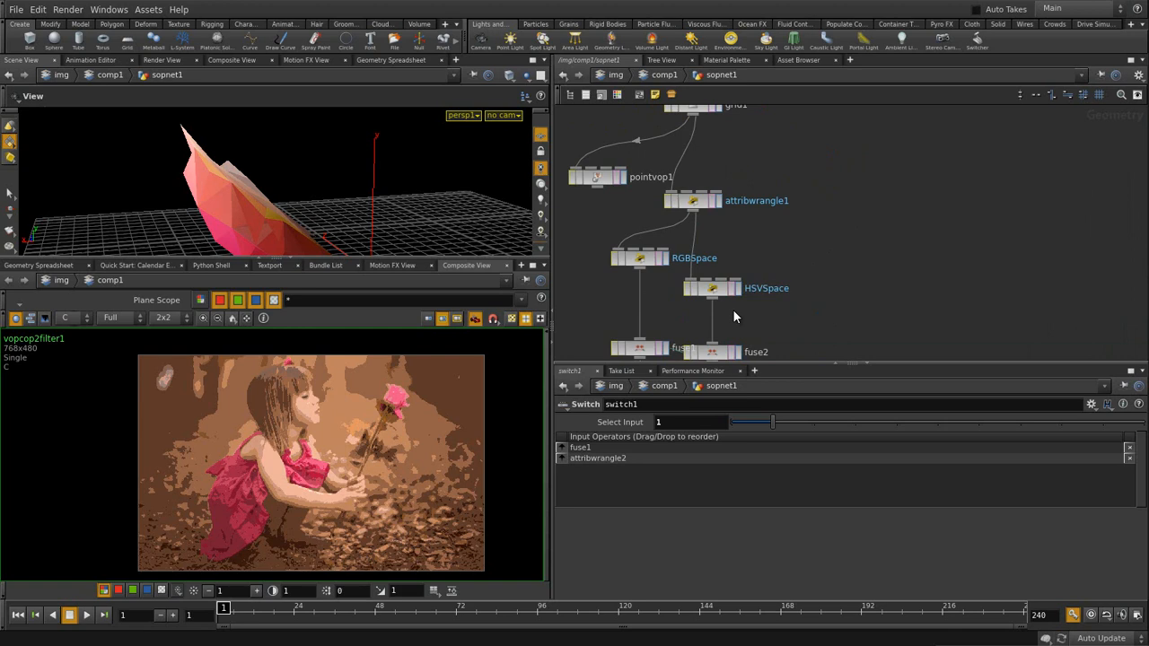
- Move grid1, pointvop1 and attribwrangle1 up and to the right
{"action": "middle_click_drag", "start_coordinate": [866, 195], "coordinate": [907, 247]}
{"action": "left_click_drag", "start_coordinate": [627, 122], "coordinate": [758, 241]}
{"action": "left_click", "coordinate": [864, 240]}
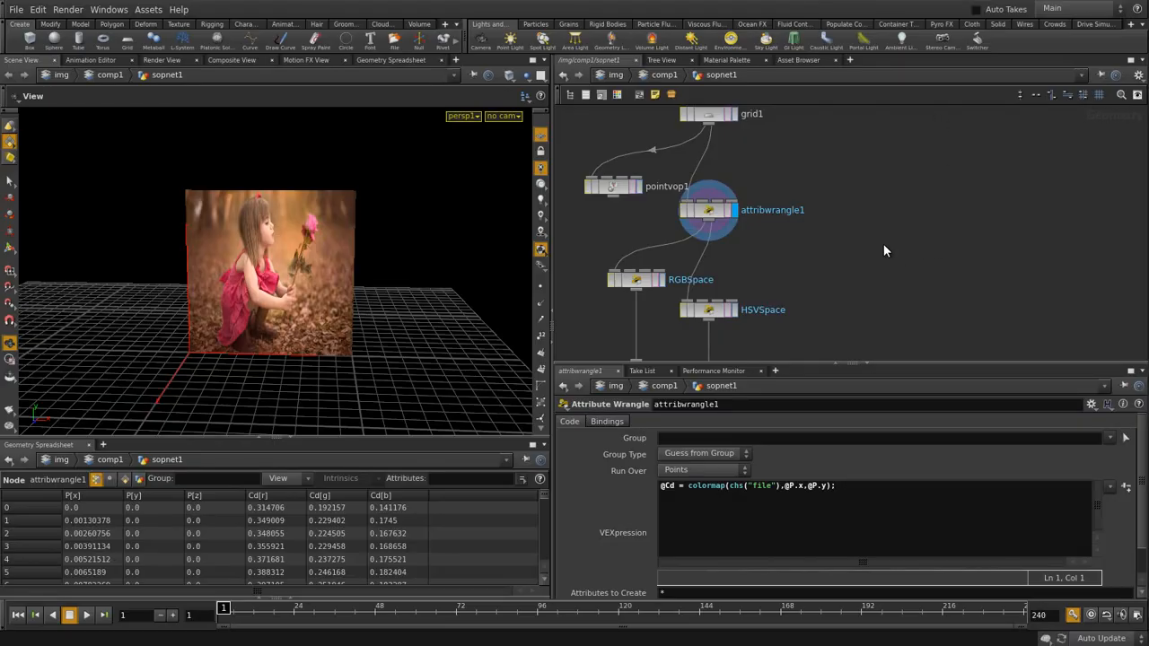
- Pan to the HSVSpace branch and search the node menu for 'wa'
{"action": "middle_click_drag", "start_coordinate": [872, 301], "coordinate": [910, 217]}
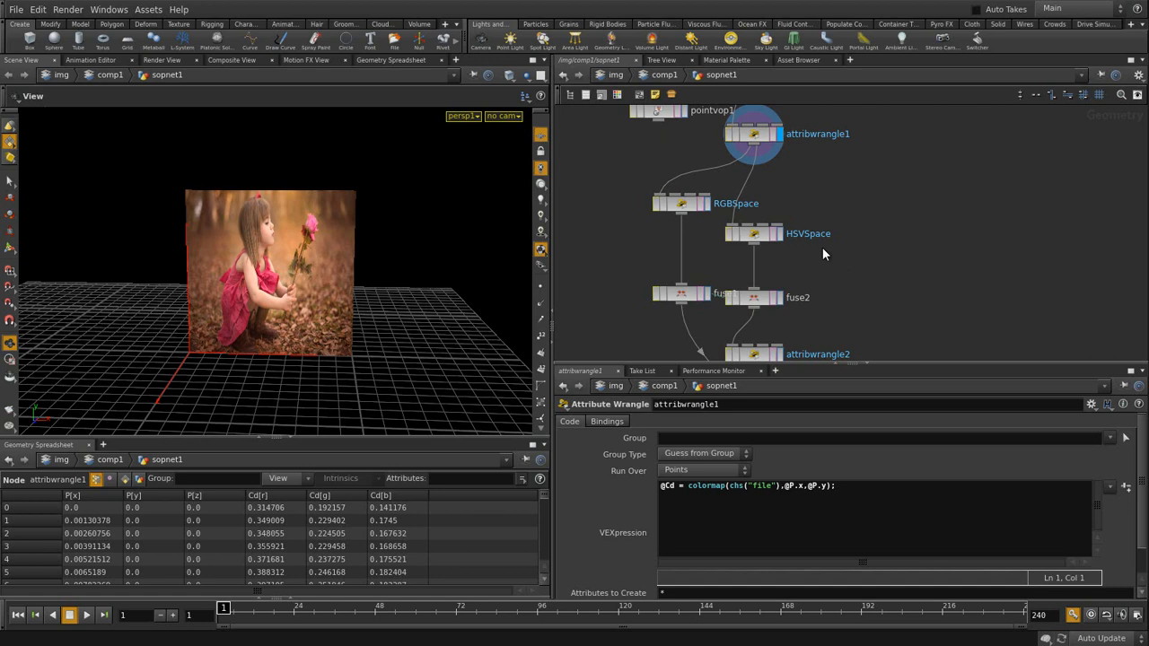
{"action": "middle_click_drag", "start_coordinate": [904, 288], "coordinate": [834, 266]}
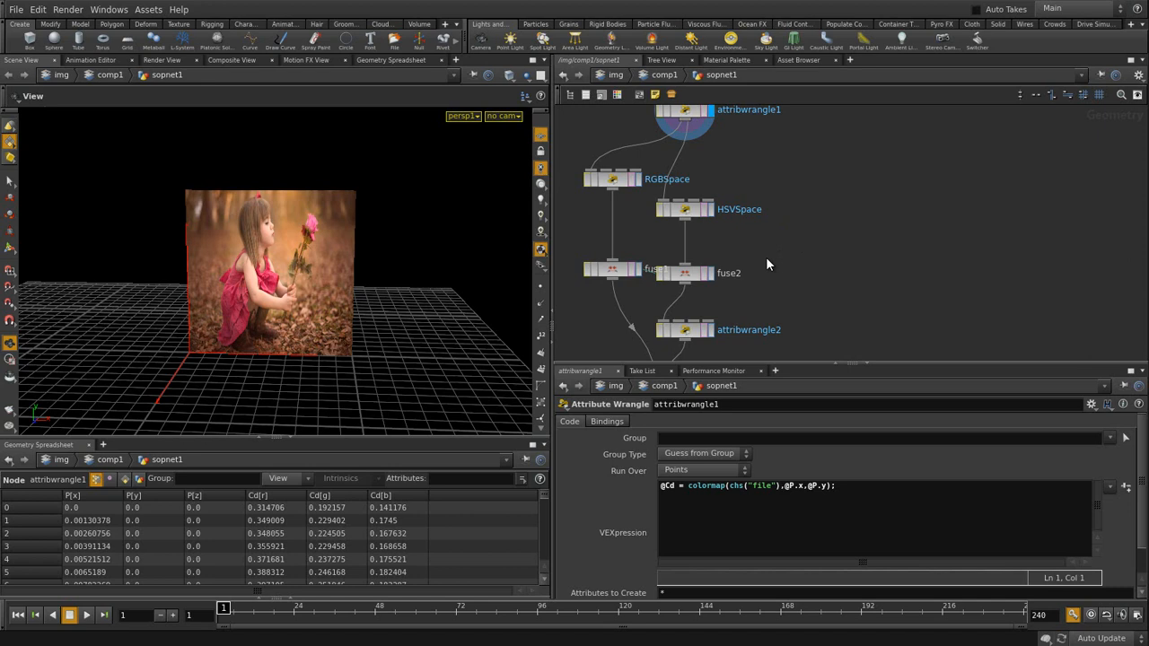
{"action": "middle_click_drag", "start_coordinate": [816, 253], "coordinate": [747, 276]}
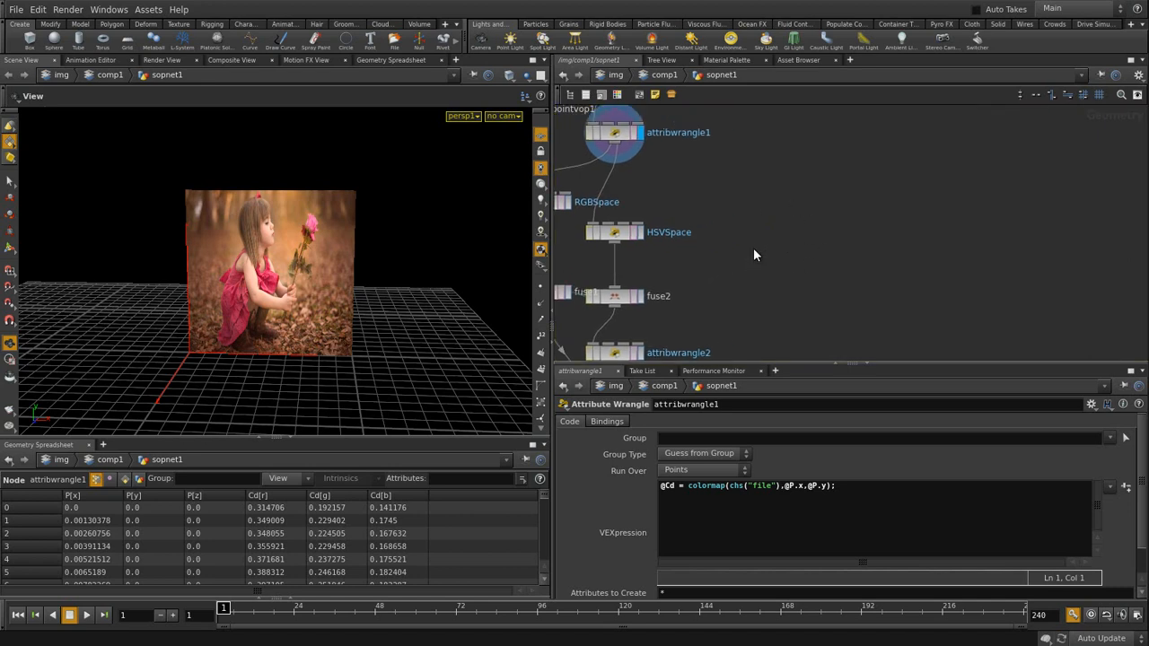
{"action": "key", "text": "Tab"}
{"action": "type", "text": "wa"}
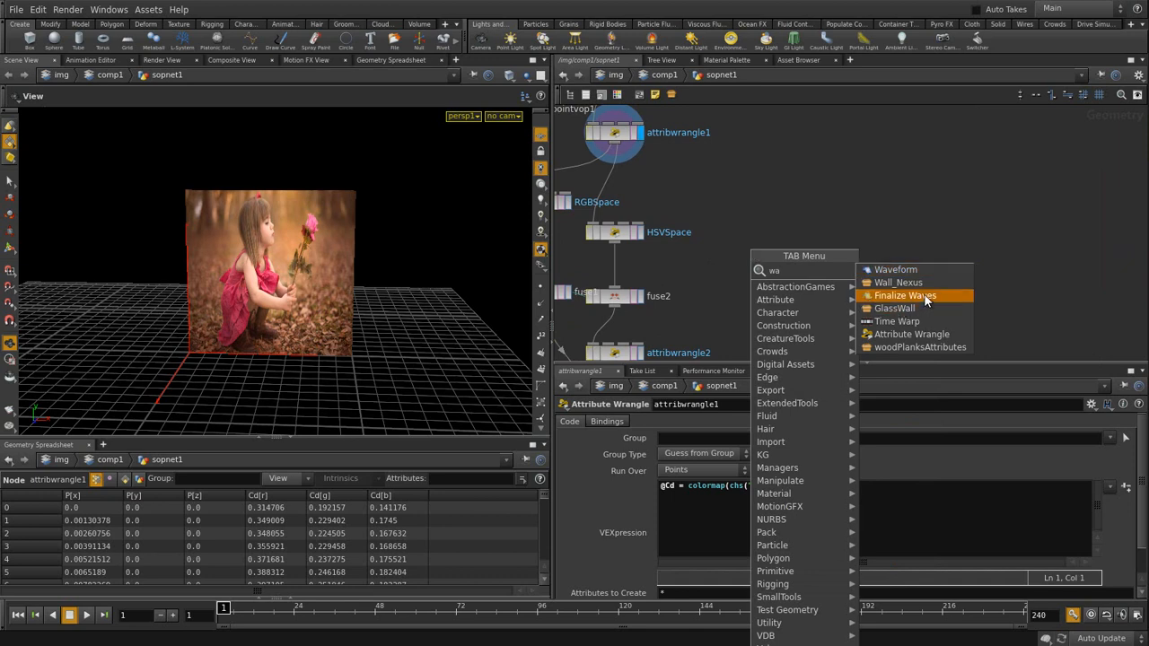
- Add an Attribute Wrangle (attribwrangle3) beside HSVSpace, fed by attribwrangle1
{"action": "left_click", "coordinate": [917, 334]}
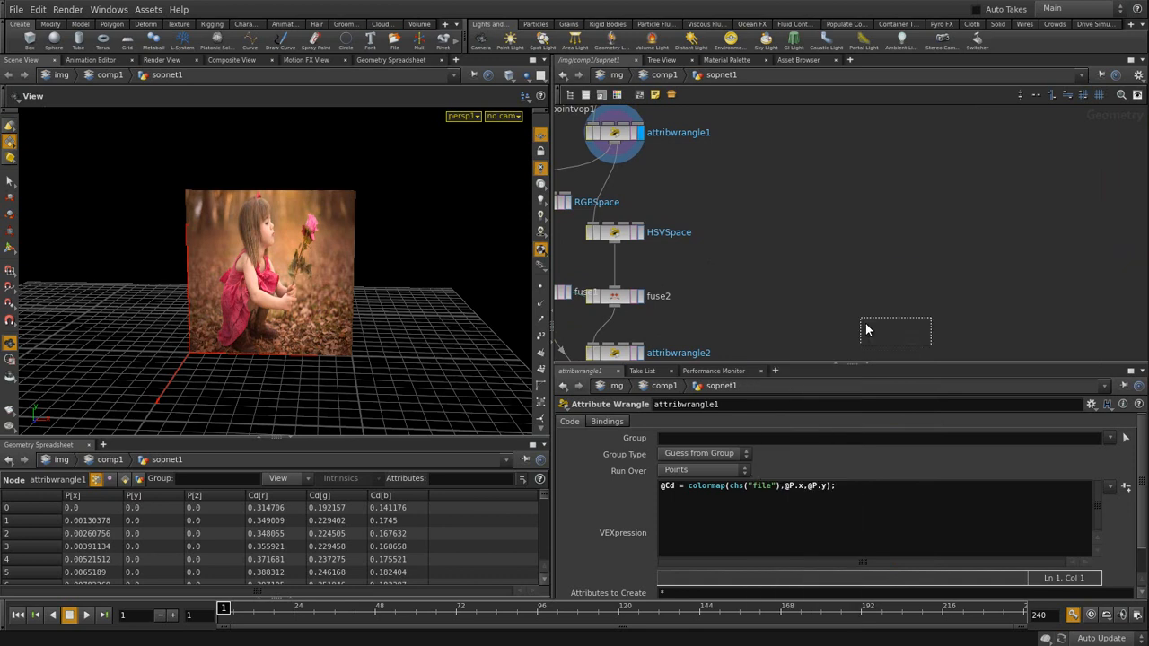
{"action": "left_click", "coordinate": [698, 262]}
{"action": "left_click", "coordinate": [708, 250]}
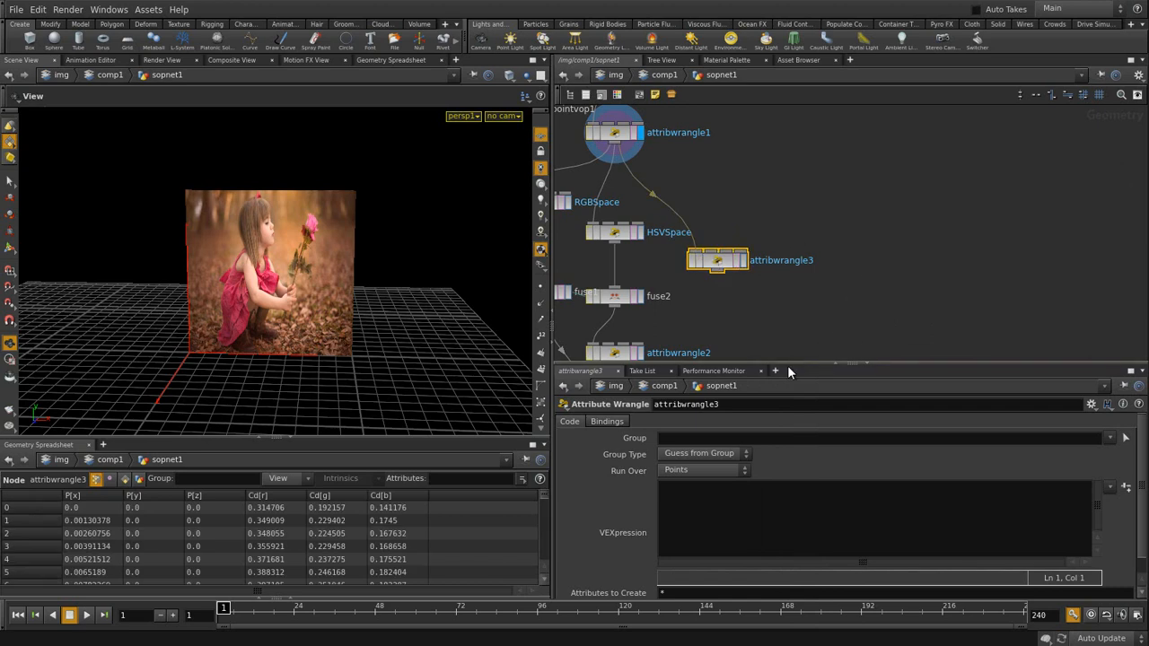
{"action": "left_click_drag", "start_coordinate": [790, 364], "coordinate": [790, 319]}
{"action": "left_click", "coordinate": [705, 448]}
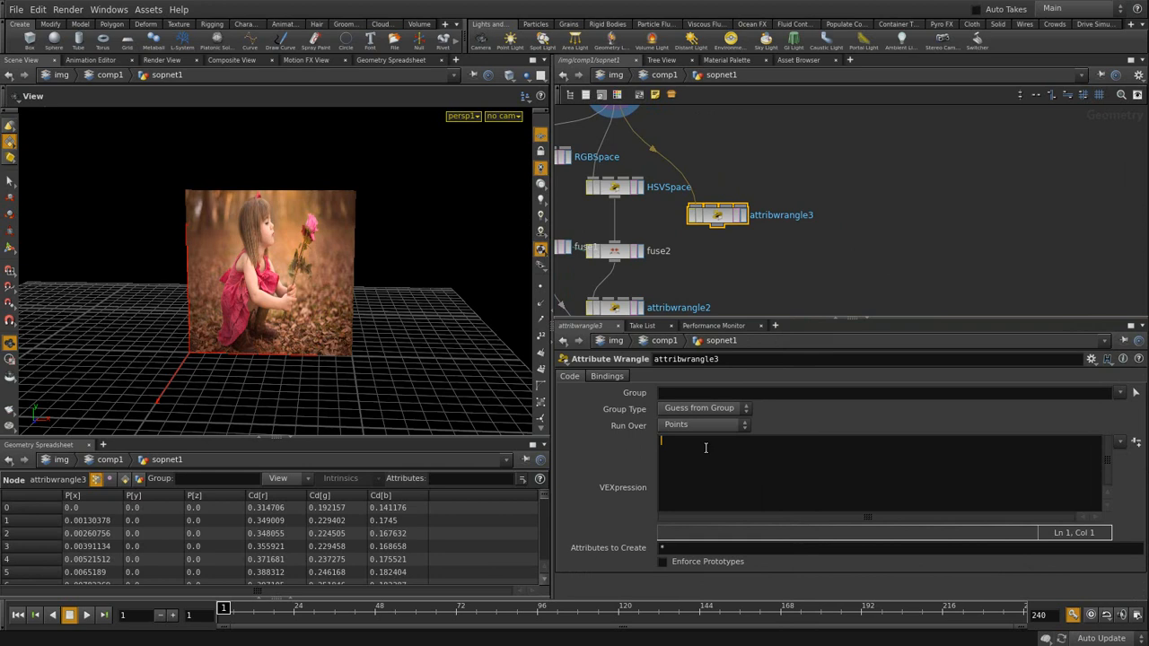
{"action": "type", "text": "vecto"}
{"action": "type", "text": "r"}
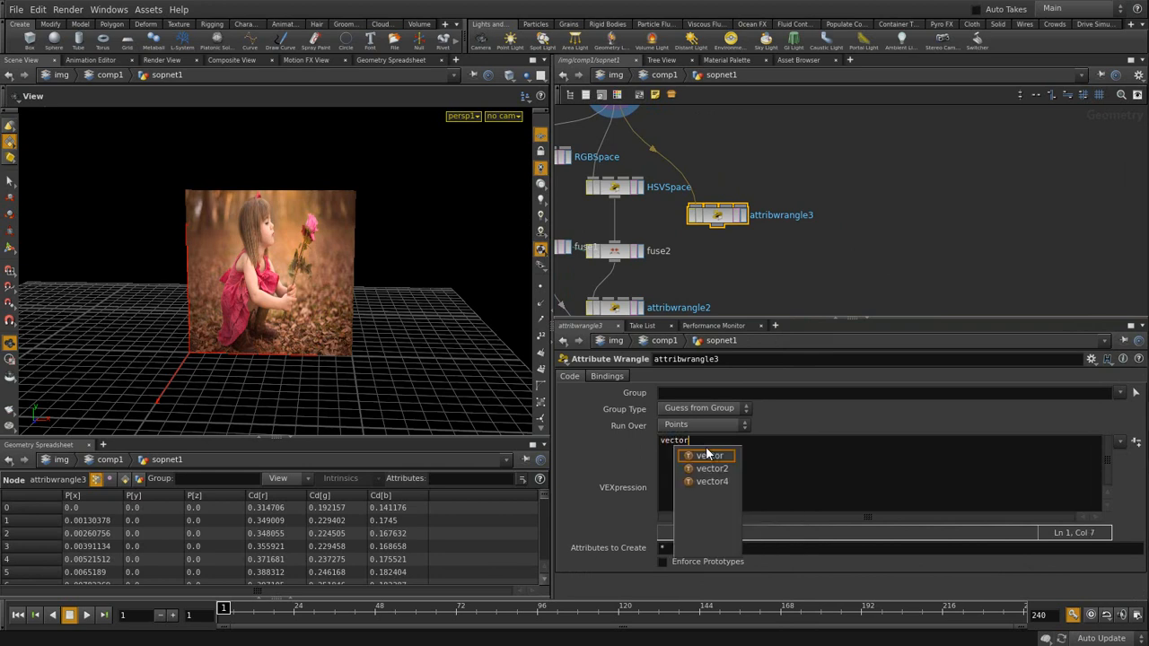
{"action": "type", "text": " color"}
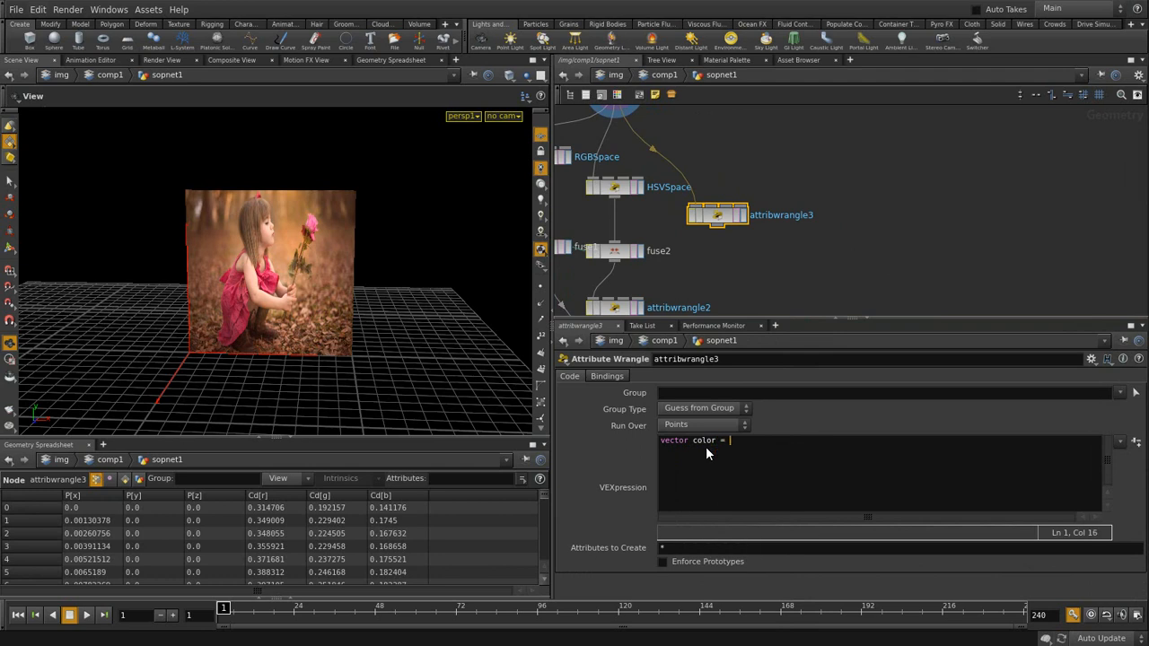
{"action": "type", "text": "= rgbto"}
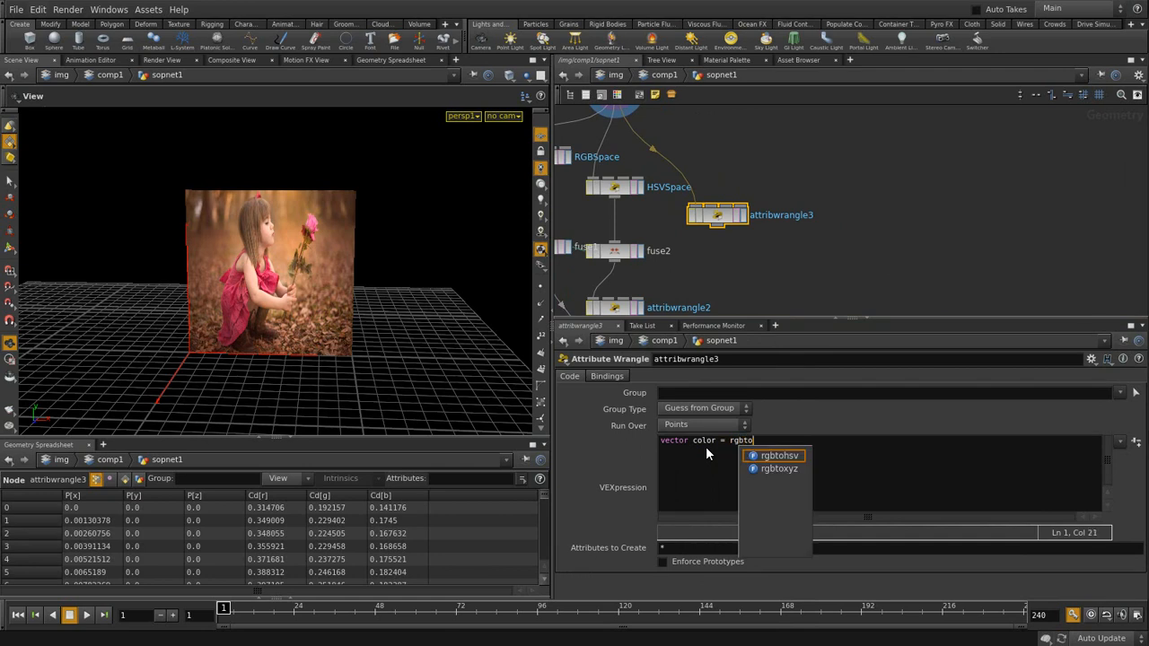
{"action": "key", "text": "Return"}
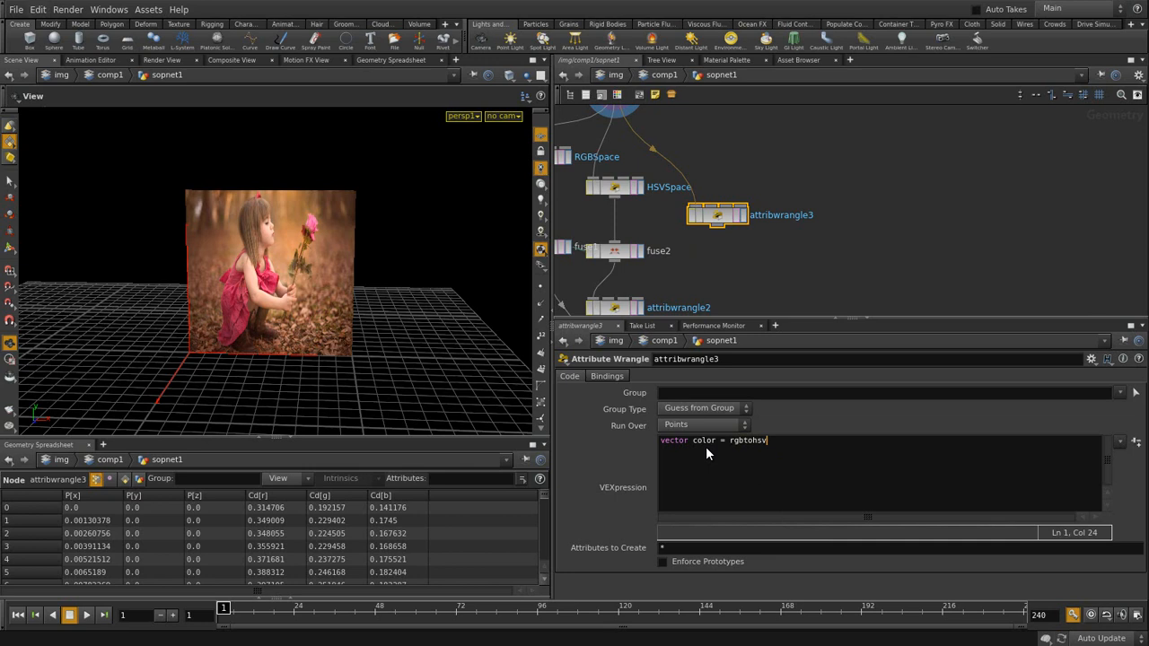
{"action": "type", "text": "(@Cd);"}
{"action": "key", "text": "Return"}
{"action": "left_click", "coordinate": [744, 216]}
{"action": "left_click_drag", "start_coordinate": [734, 245], "coordinate": [754, 246]}
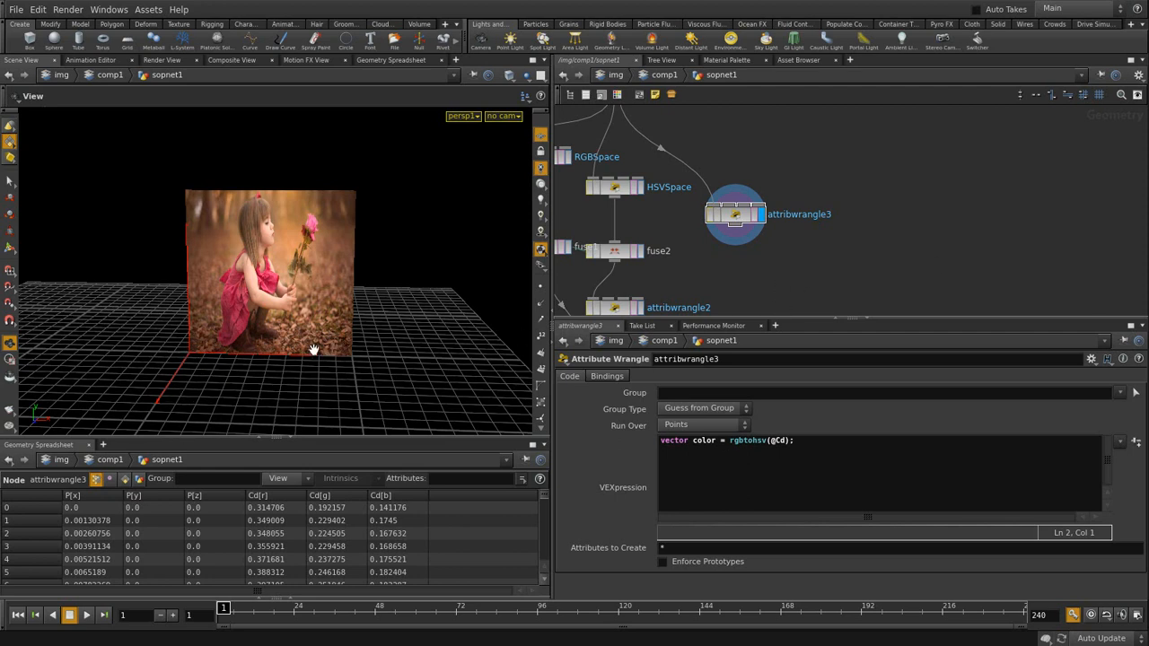
{"action": "middle_click_drag", "start_coordinate": [893, 266], "coordinate": [813, 255]}
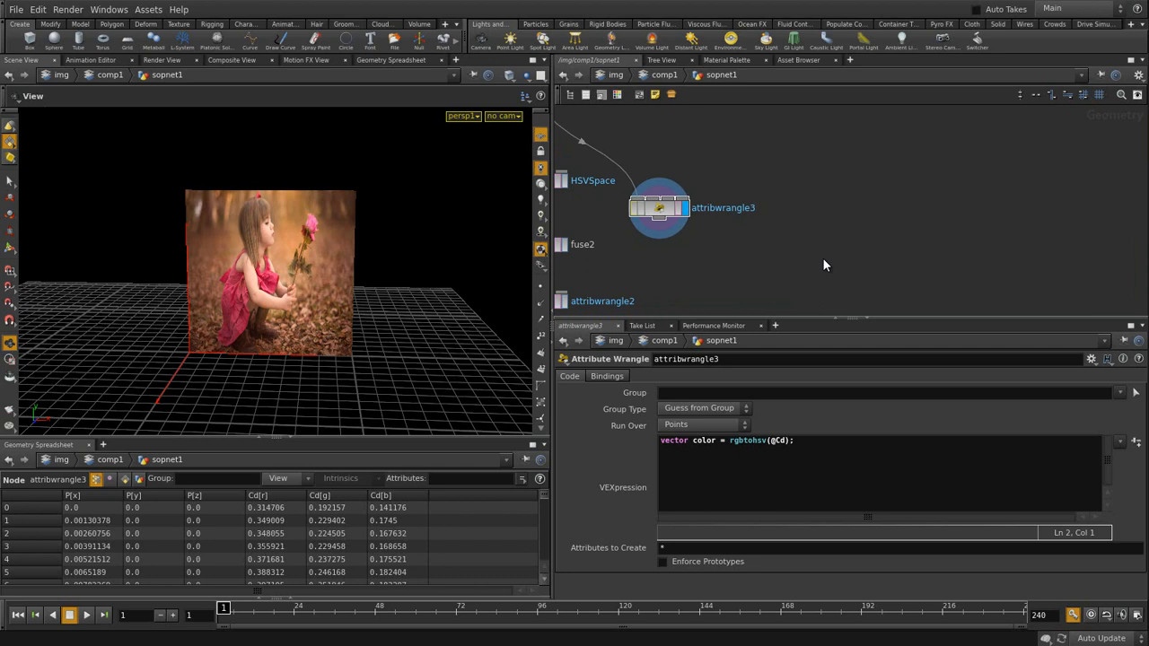
- Add a Line node to sopnet1 and display it
{"action": "key", "text": "Tab"}
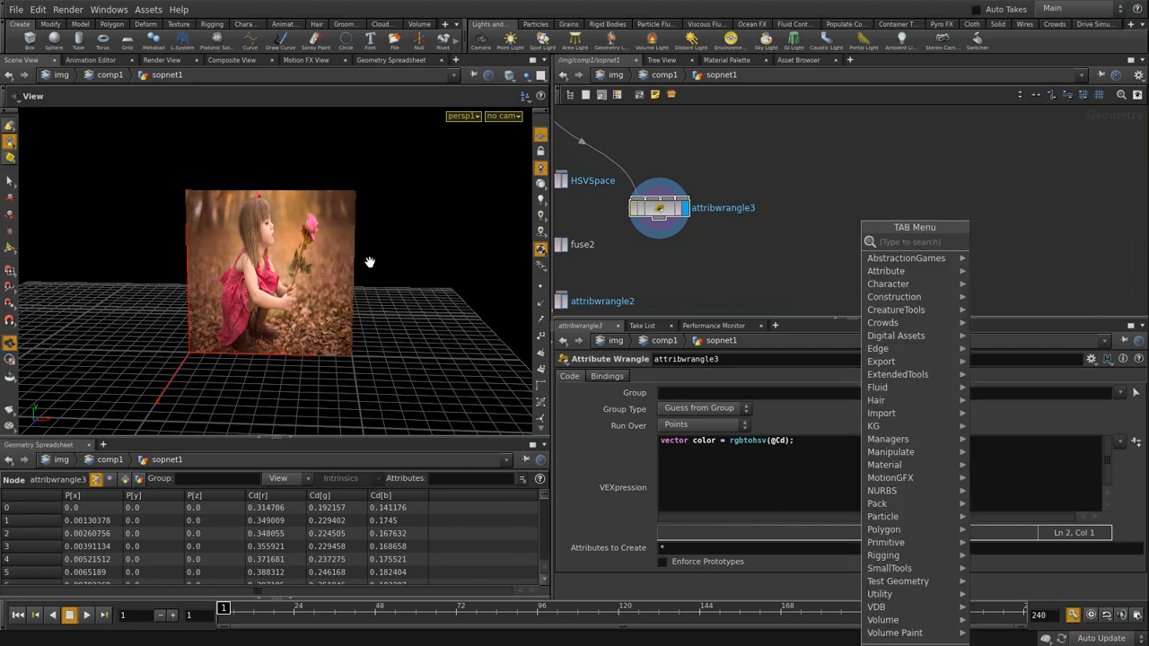
{"action": "left_click", "coordinate": [831, 250]}
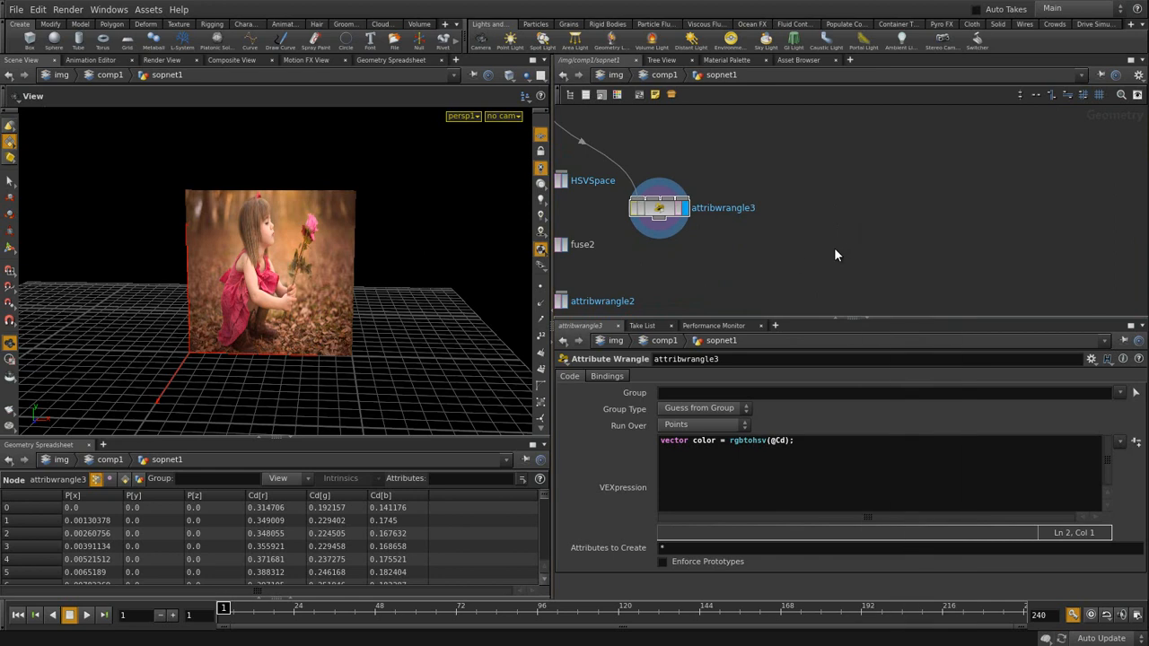
{"action": "key", "text": "Tab"}
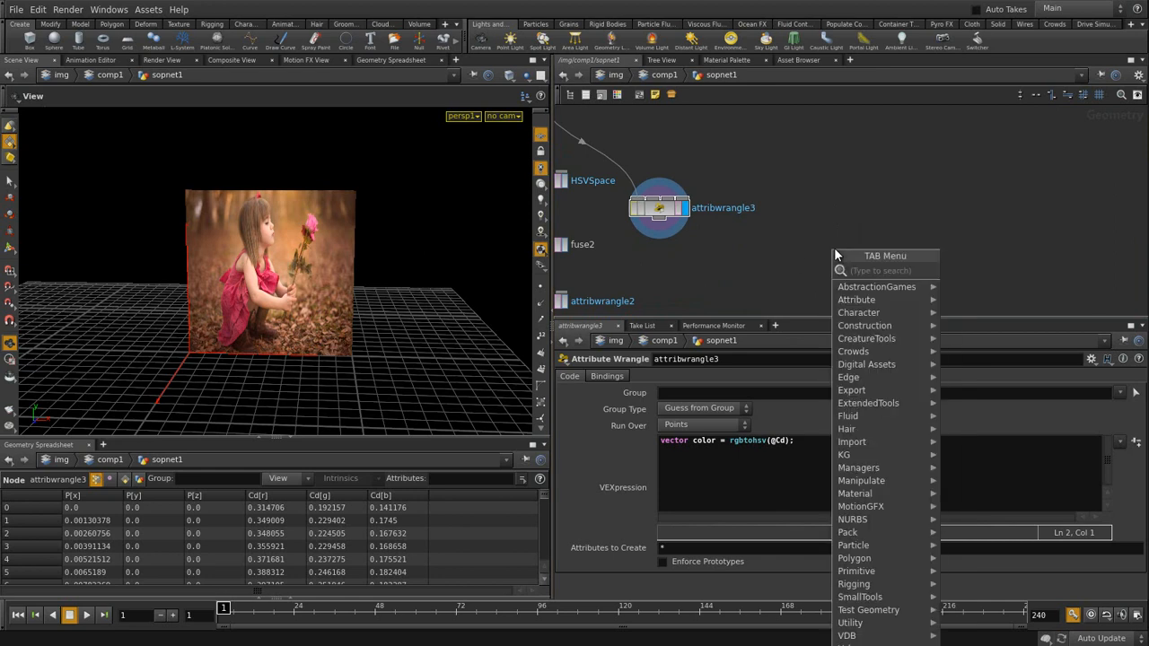
{"action": "type", "text": "line"}
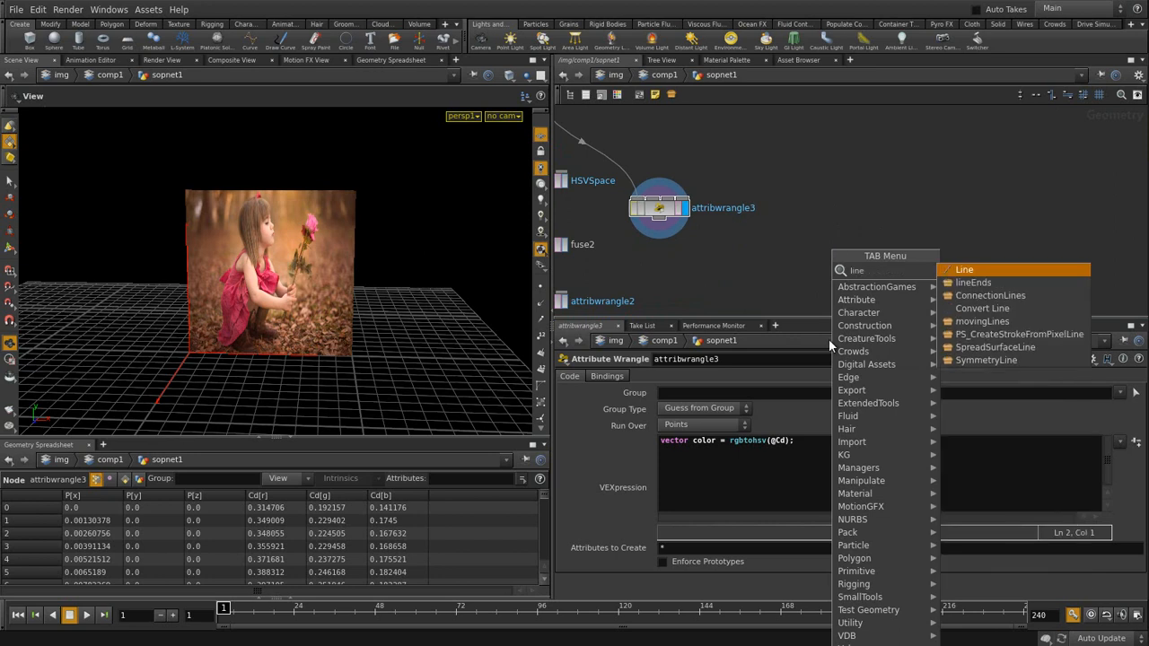
{"action": "left_click", "coordinate": [984, 271]}
{"action": "left_click", "coordinate": [905, 234]}
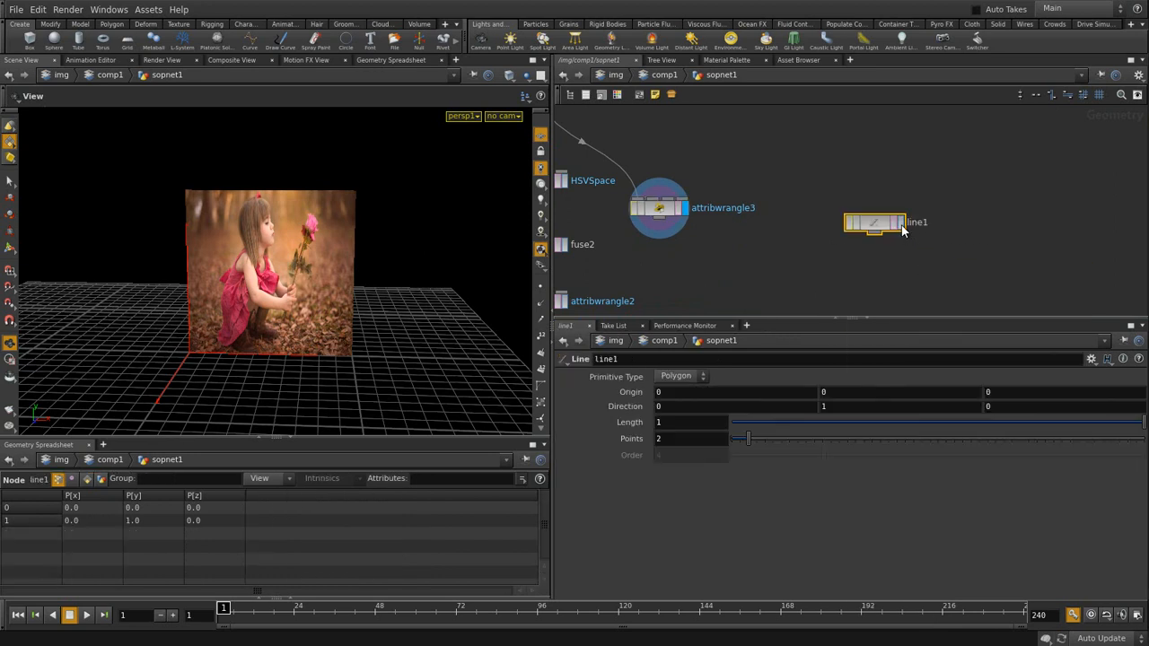
{"action": "left_click", "coordinate": [901, 230]}
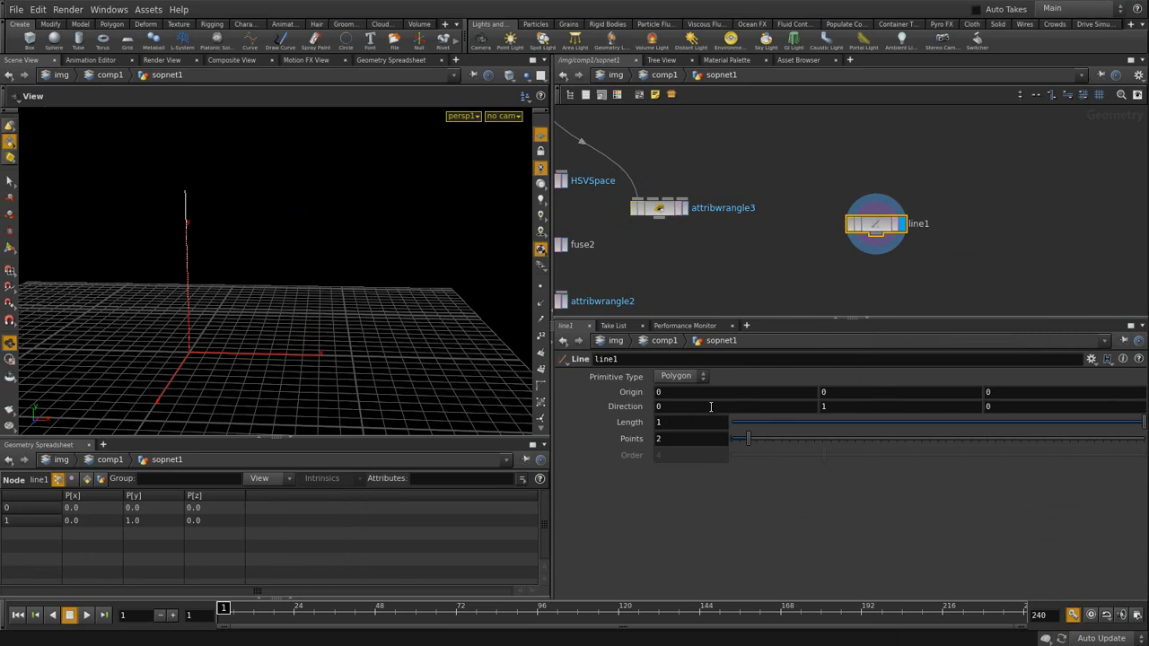
- Set the line's Direction to 1,0,0 and Points to 360, then frame it
{"action": "type", "text": "1"}
{"action": "key", "text": "Tab"}
{"action": "type", "text": "0"}
{"action": "key", "text": "Return"}
{"action": "left_click_drag", "start_coordinate": [678, 440], "coordinate": [616, 440]}
{"action": "type", "text": "360"}
{"action": "key", "text": "Return"}
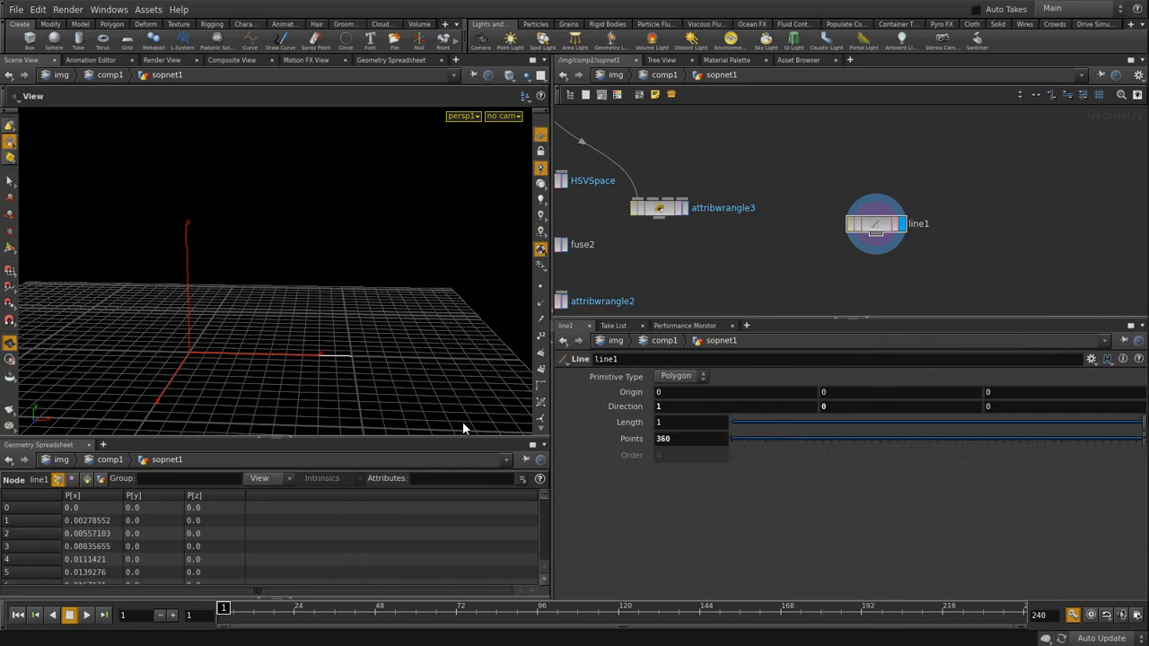
{"action": "key", "text": "g"}
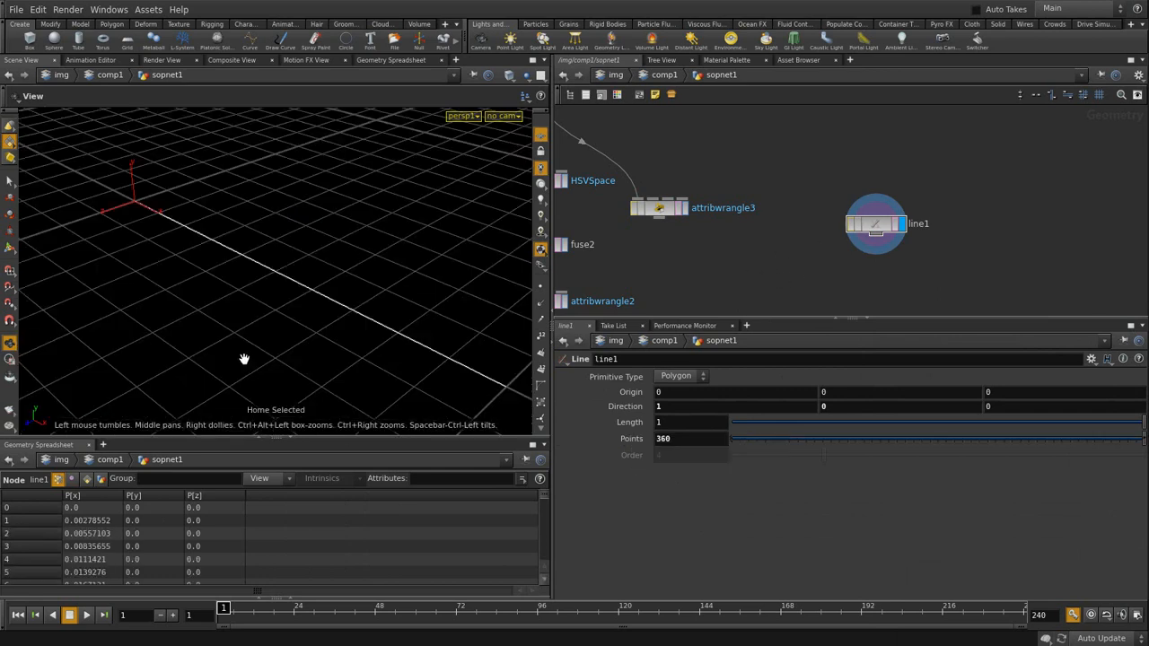
{"action": "left_click_drag", "start_coordinate": [236, 285], "coordinate": [321, 324]}
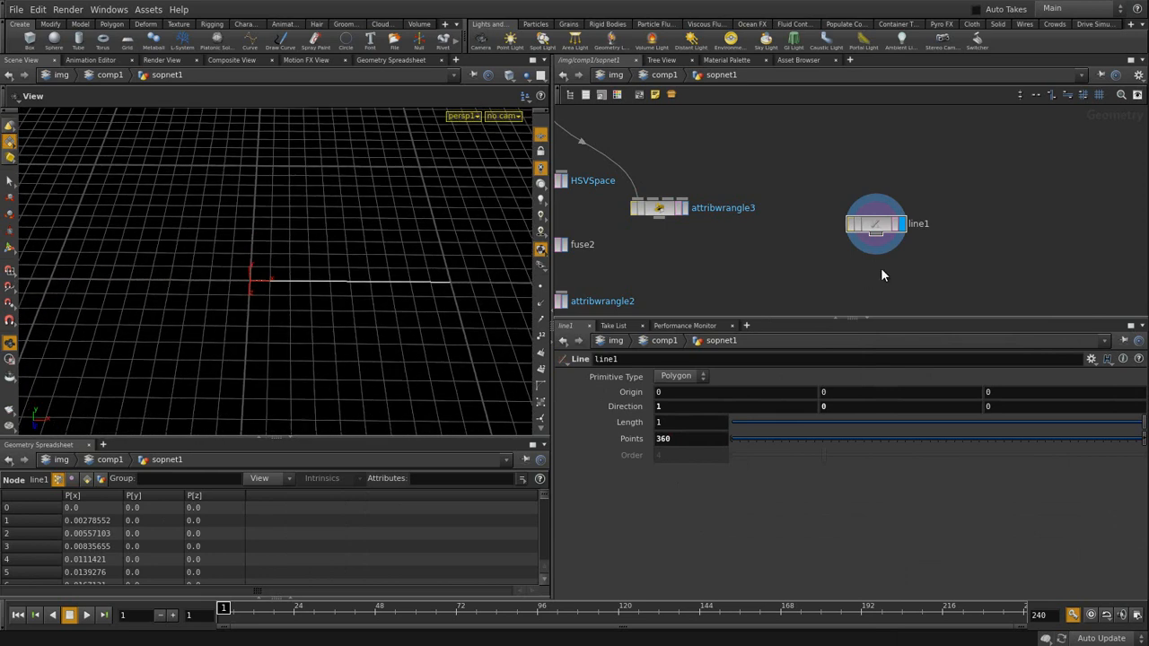
- Add an Attribute Wrangle below line1, wired to it
{"action": "key", "text": "Tab"}
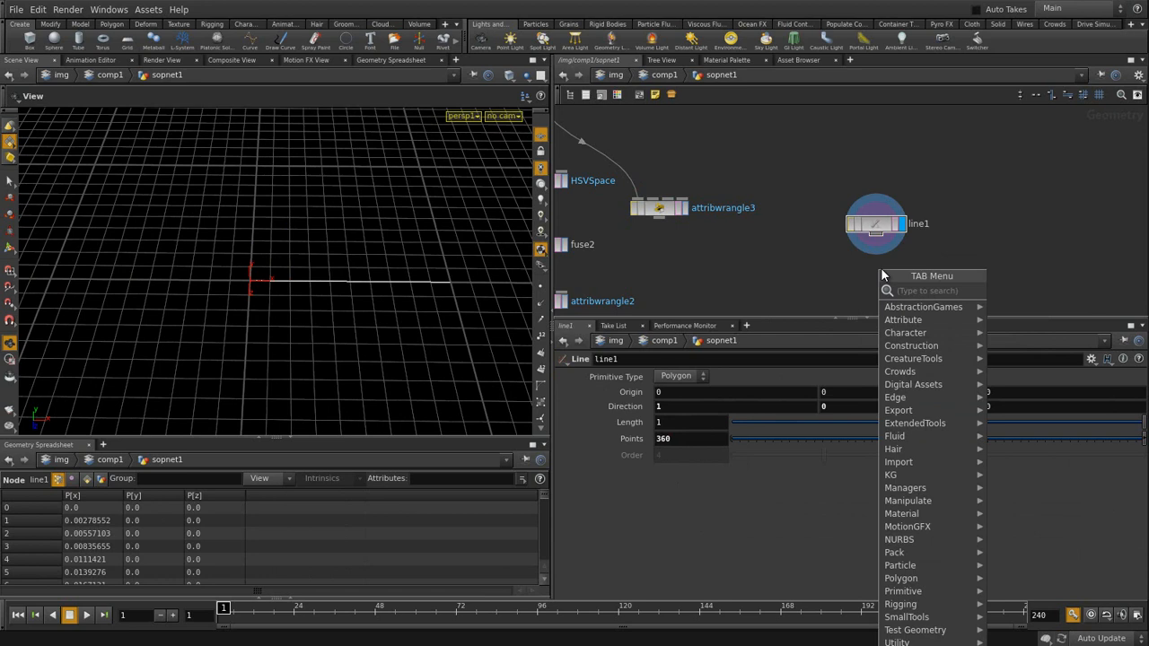
{"action": "type", "text": "at"}
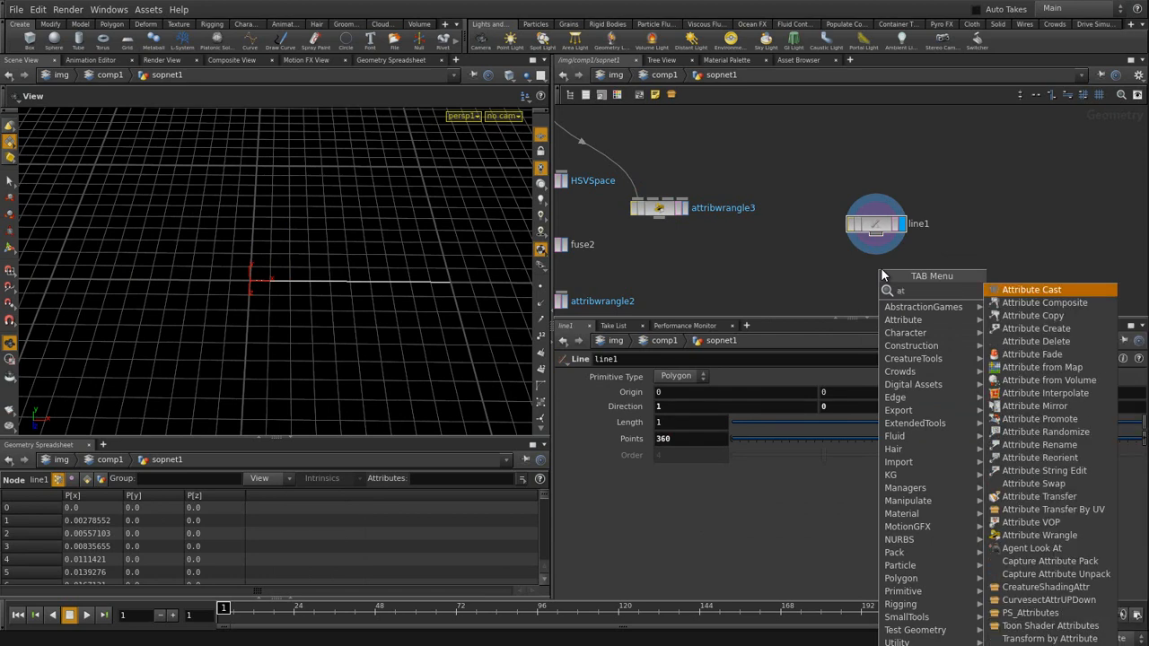
{"action": "left_click", "coordinate": [1029, 534]}
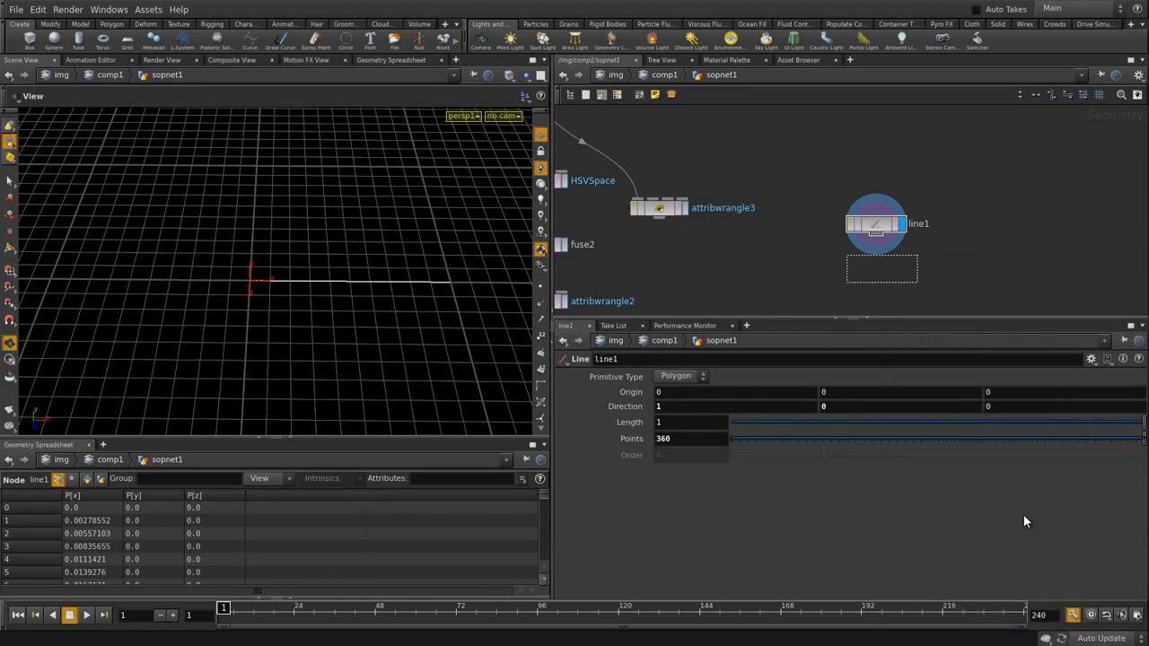
{"action": "left_click", "coordinate": [876, 272]}
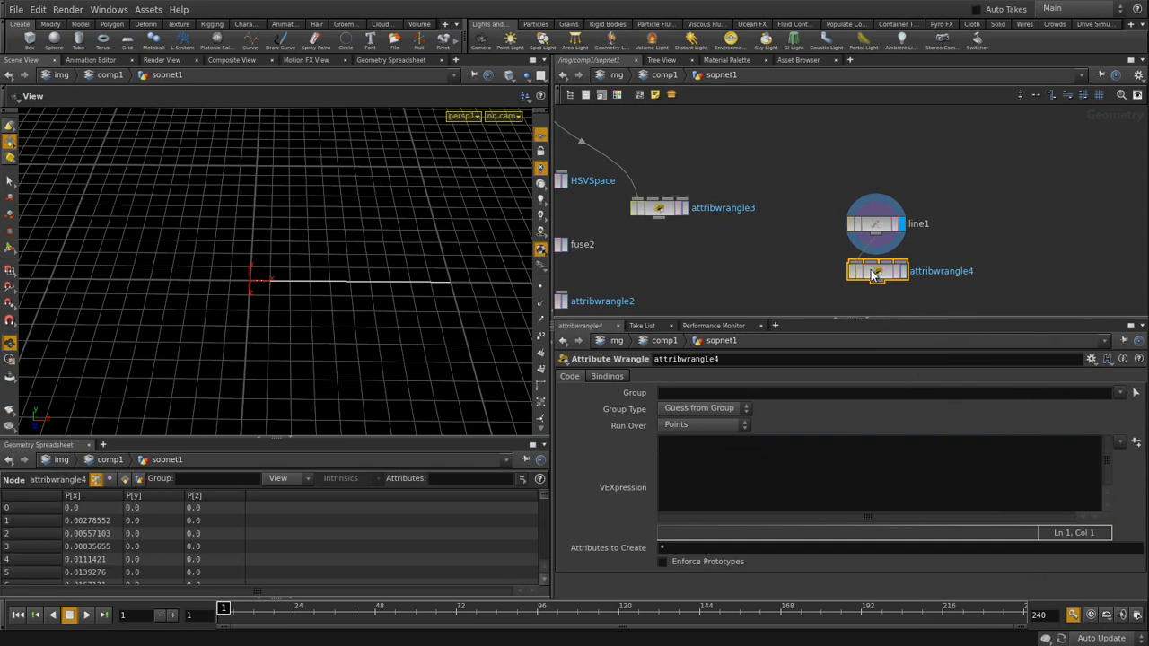
- Display attribwrangle4 and give it the code @P = set(sin(@P.x),0,cos(@P.x)); to bend the line
{"action": "left_click_drag", "start_coordinate": [872, 274], "coordinate": [870, 269]}
{"action": "left_click", "coordinate": [901, 265]}
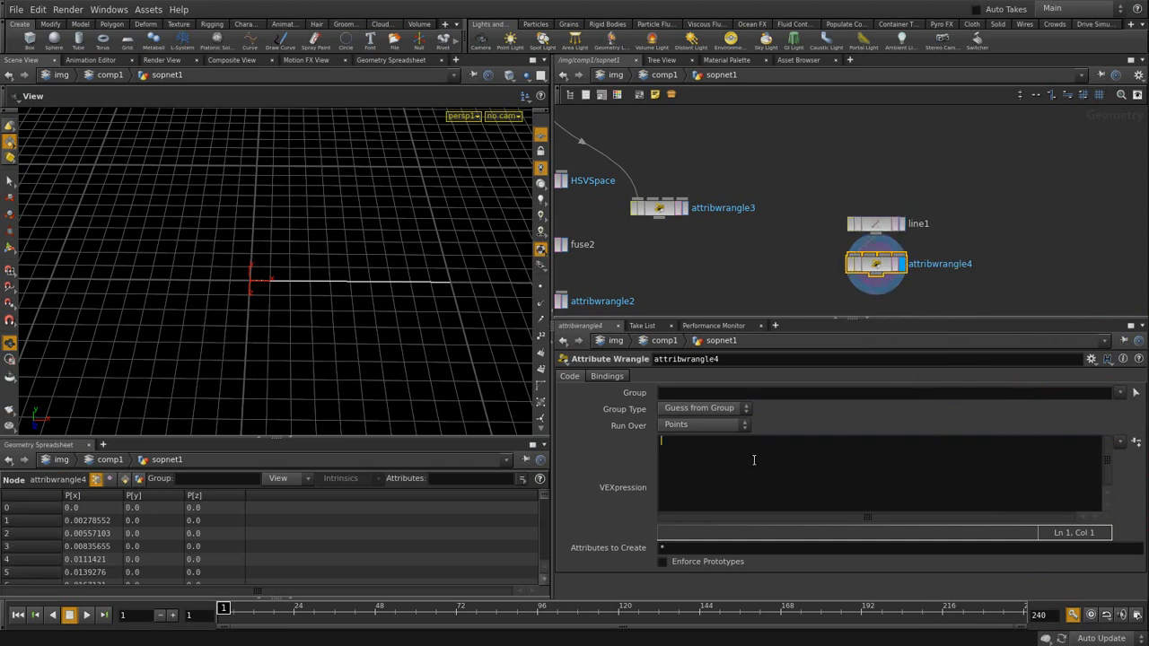
{"action": "type", "text": "@P ="}
{"action": "type", "text": "set(sin"}
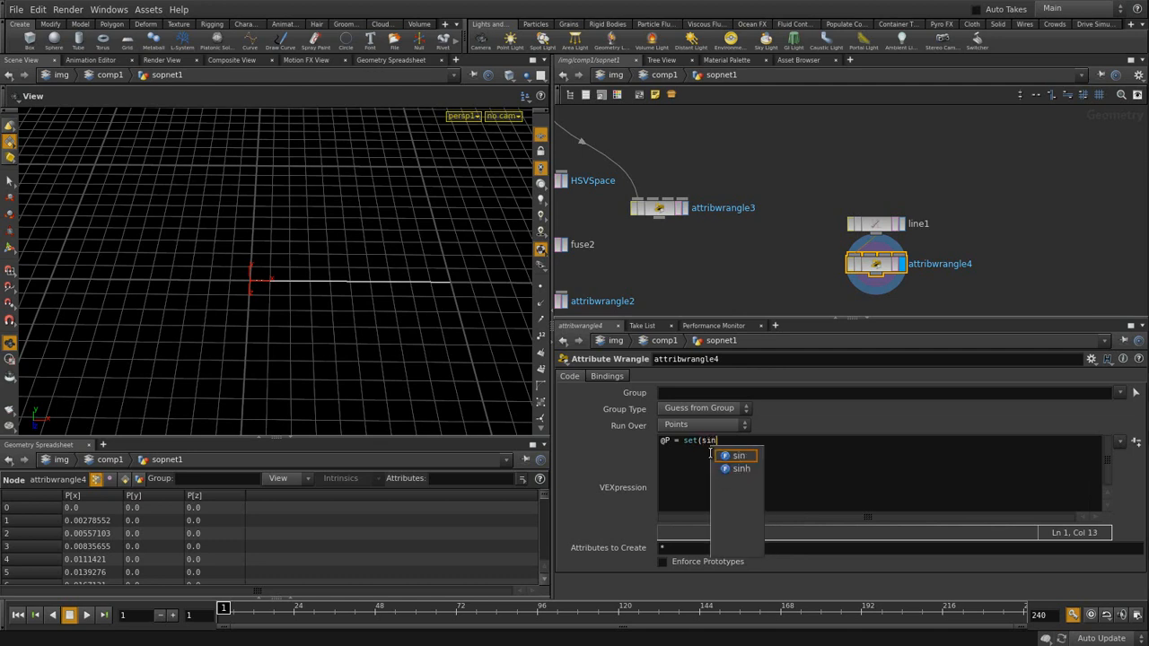
{"action": "type", "text": "(@"}
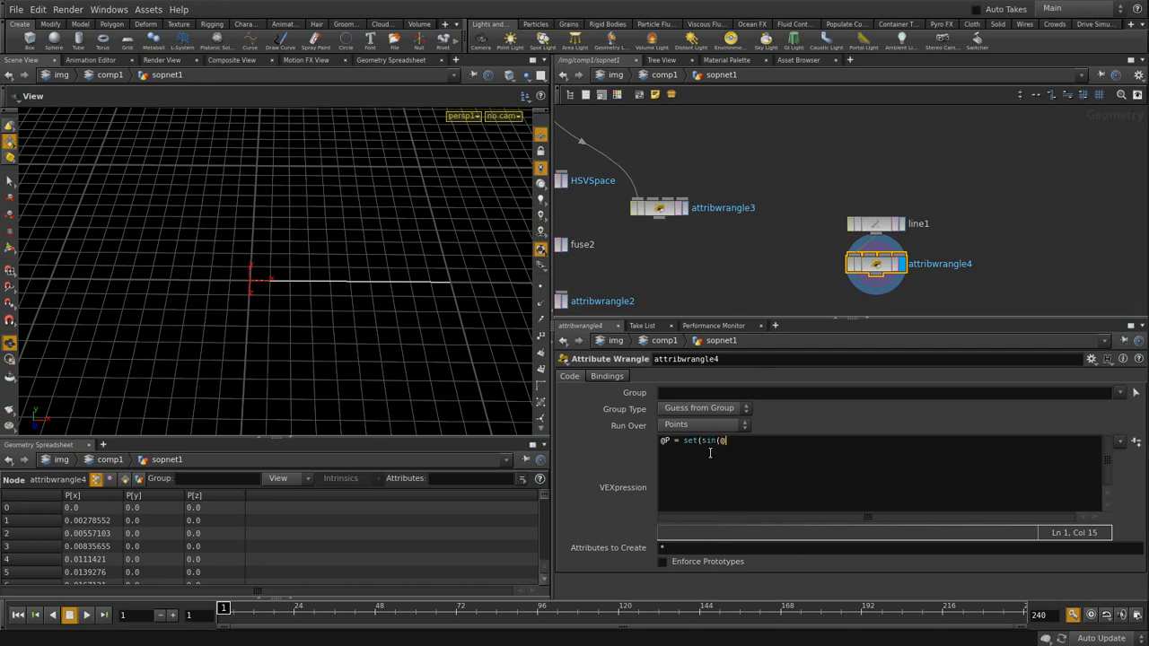
{"action": "type", "text": "P.x"}
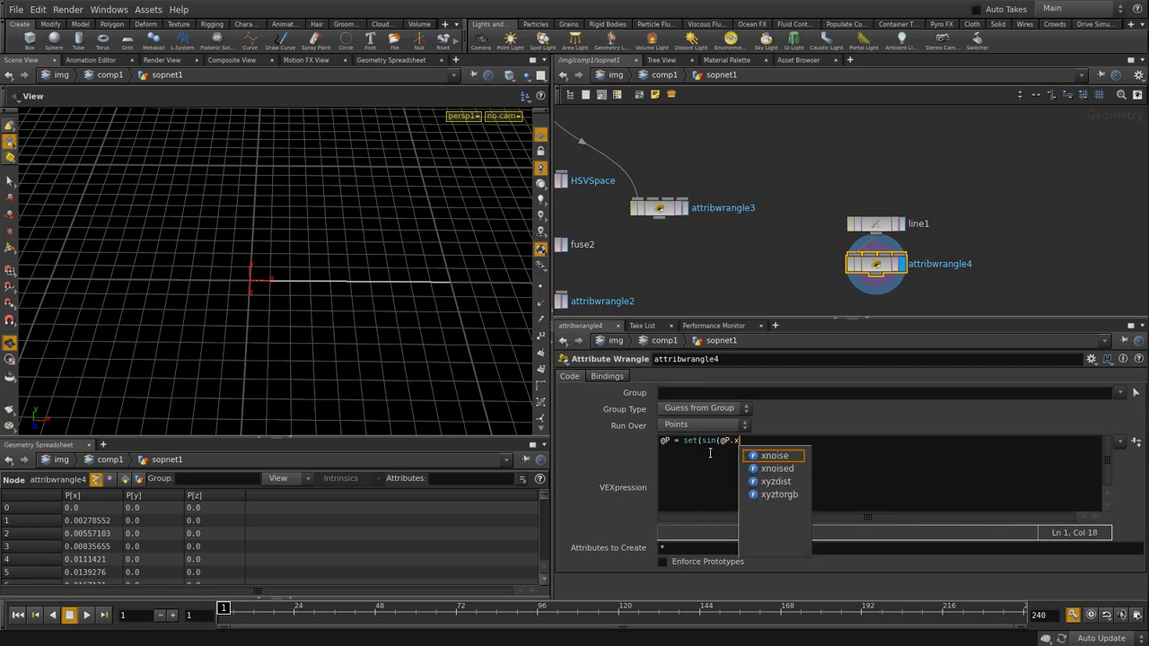
{"action": "type", "text": "),0"}
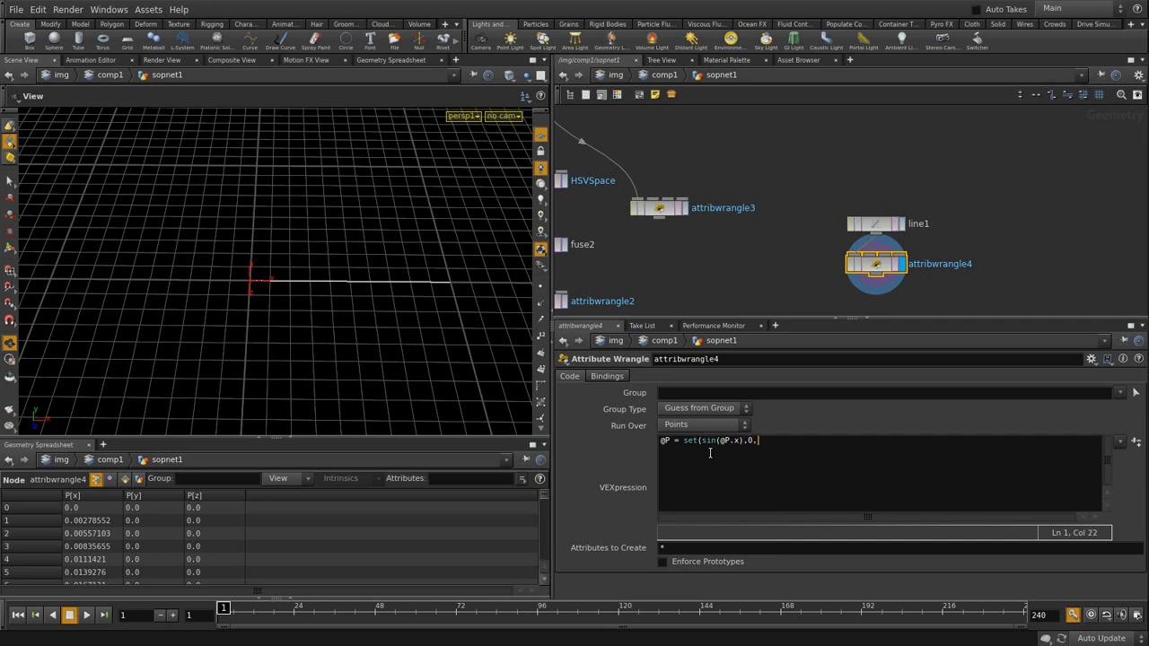
{"action": "type", "text": ",co"}
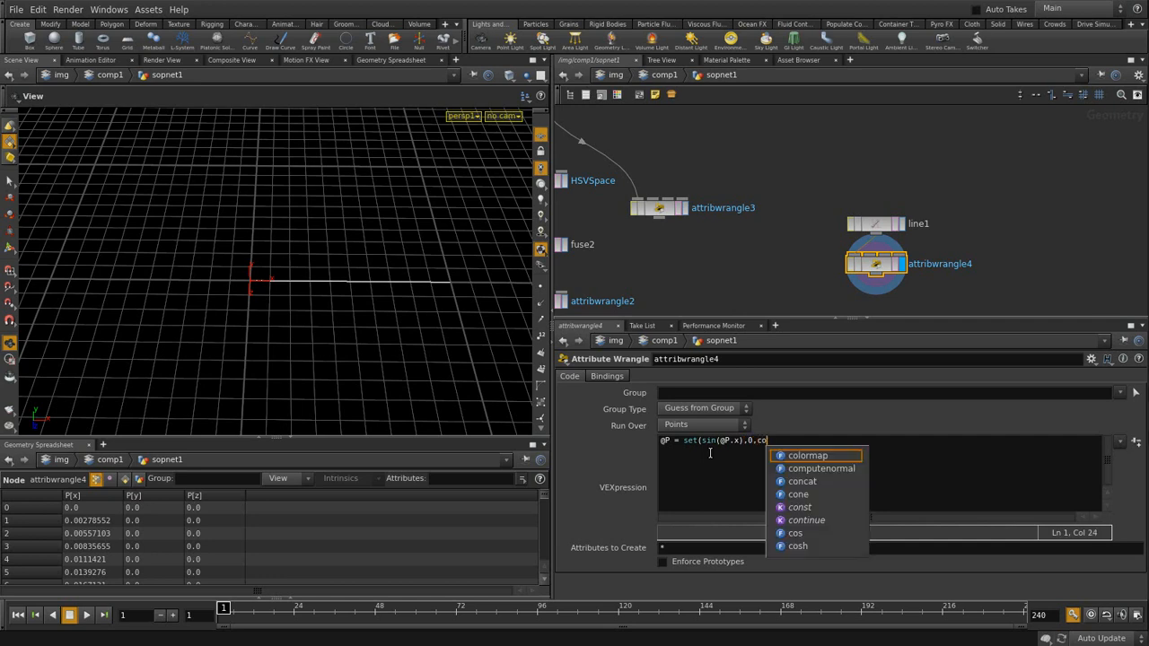
{"action": "type", "text": "s("}
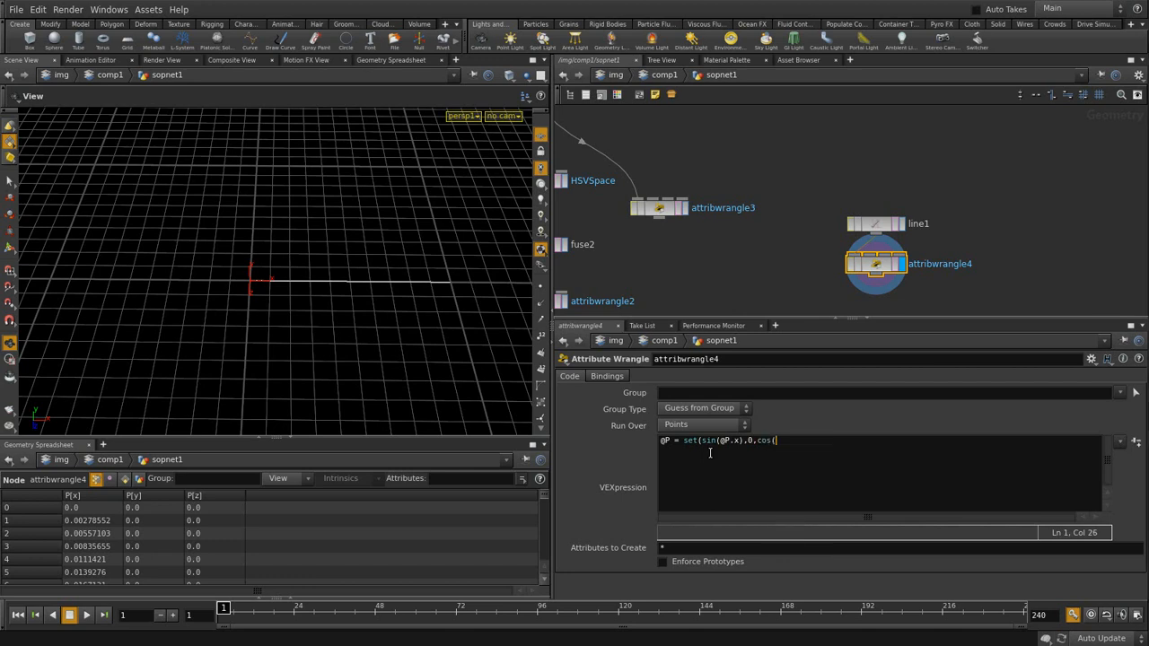
{"action": "type", "text": "@P.x));"}
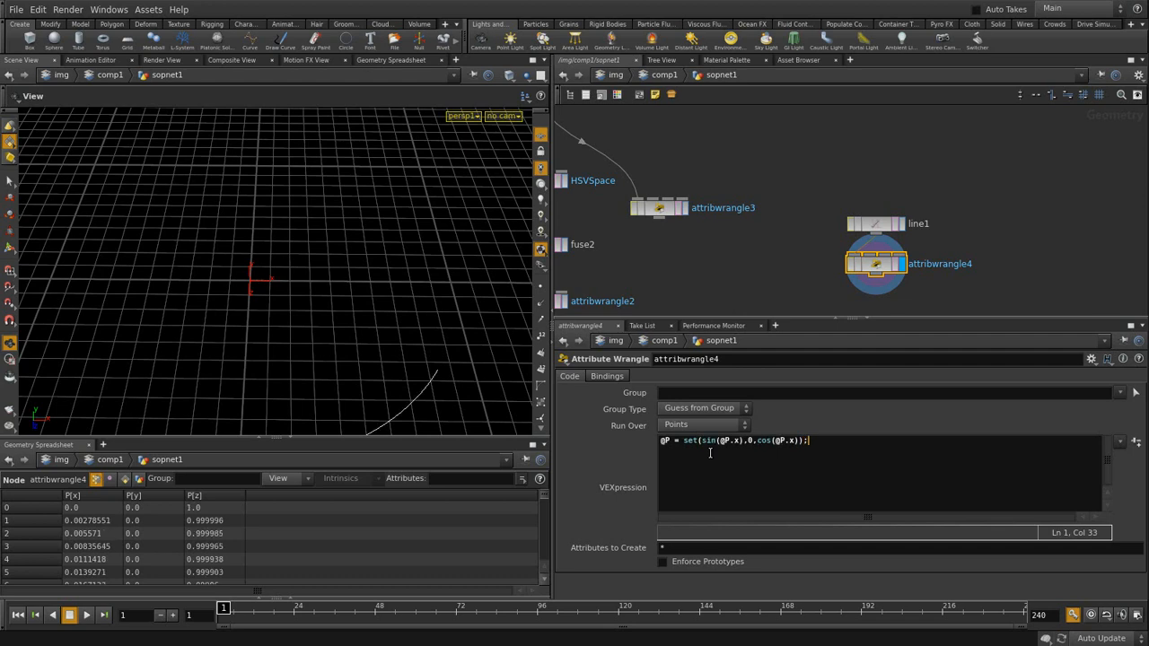
{"action": "left_click_drag", "start_coordinate": [313, 313], "coordinate": [290, 310]}
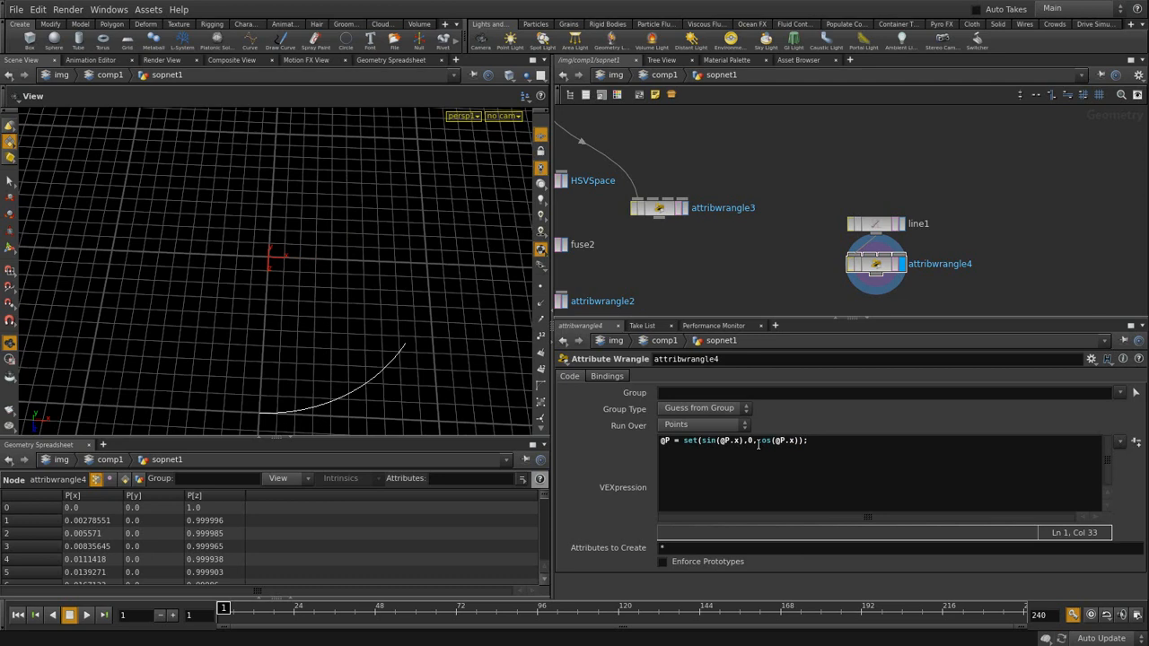
- Add a *3.141592 multiplier after sin(@P.x) and cos(@P.x) in attribwrangle4's code
{"action": "left_click", "coordinate": [745, 468]}
{"action": "type", "text": "*"}
{"action": "type", "text": "3.141592"}
{"action": "left_click", "coordinate": [743, 439]}
{"action": "left_click_drag", "start_coordinate": [743, 440], "coordinate": [787, 441]}
{"action": "key", "text": "ctrl+c"}
{"action": "left_click", "coordinate": [868, 490]}
{"action": "left_click", "coordinate": [844, 439]}
{"action": "key", "text": "Left"}
{"action": "key", "text": "ctrl+v"}
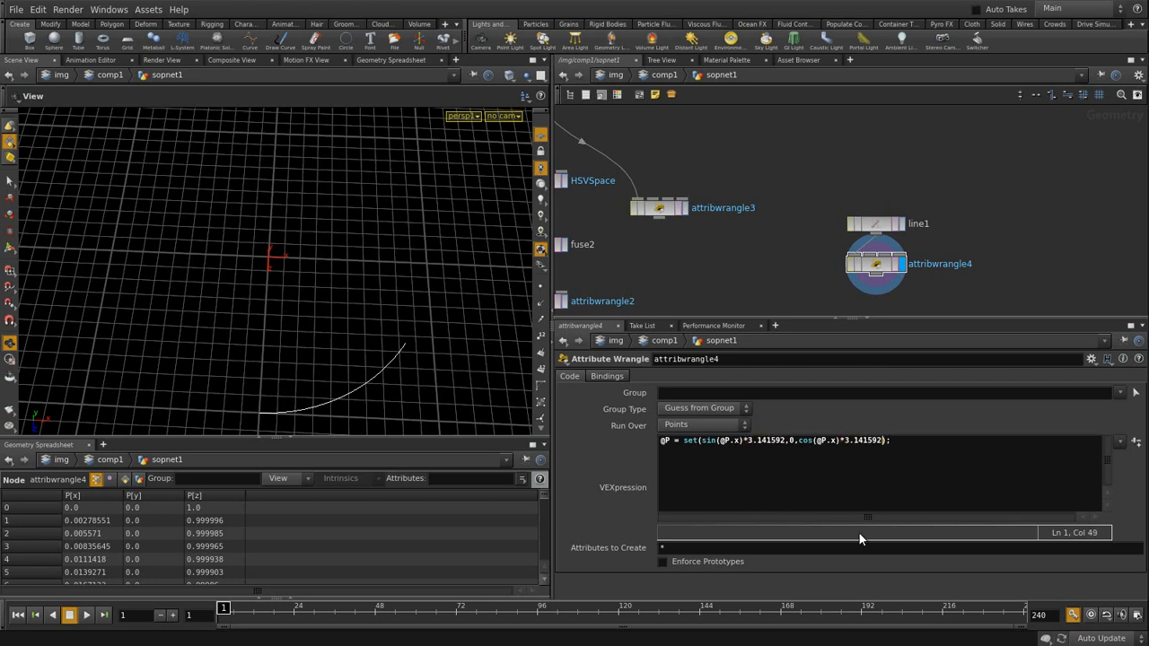
{"action": "key", "text": "End"}
{"action": "key", "text": "Return"}
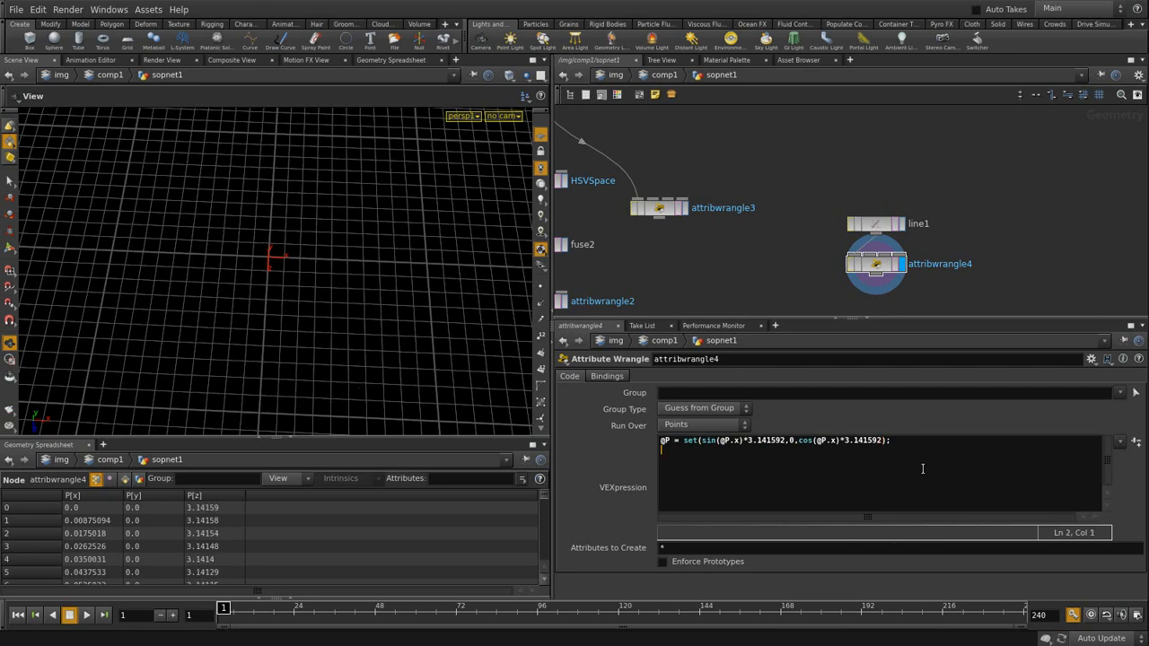
{"action": "middle_click_drag", "start_coordinate": [384, 300], "coordinate": [430, 291]}
{"action": "right_click_drag", "start_coordinate": [430, 291], "coordinate": [287, 334]}
- Move both *3.141592 multipliers inside sin() and cos() next to @P.x and apply the code
{"action": "left_click_drag", "start_coordinate": [744, 440], "coordinate": [786, 441]}
{"action": "key", "text": "ctrl+c"}
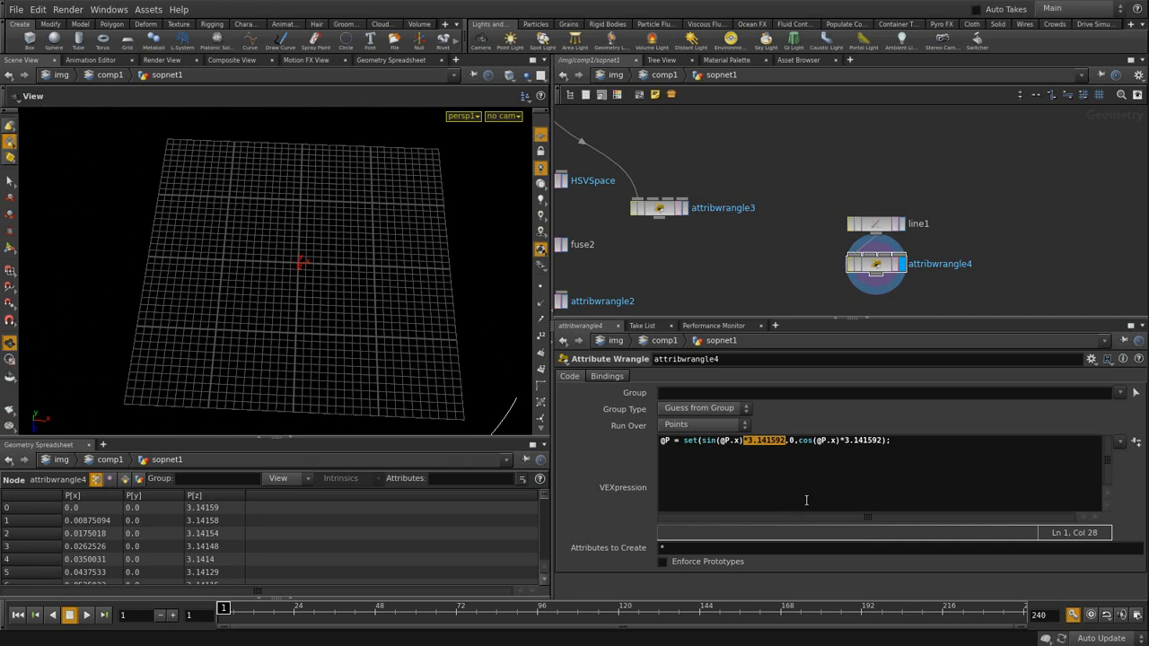
{"action": "key", "text": "BackSpace"}
{"action": "key", "text": "Left"}
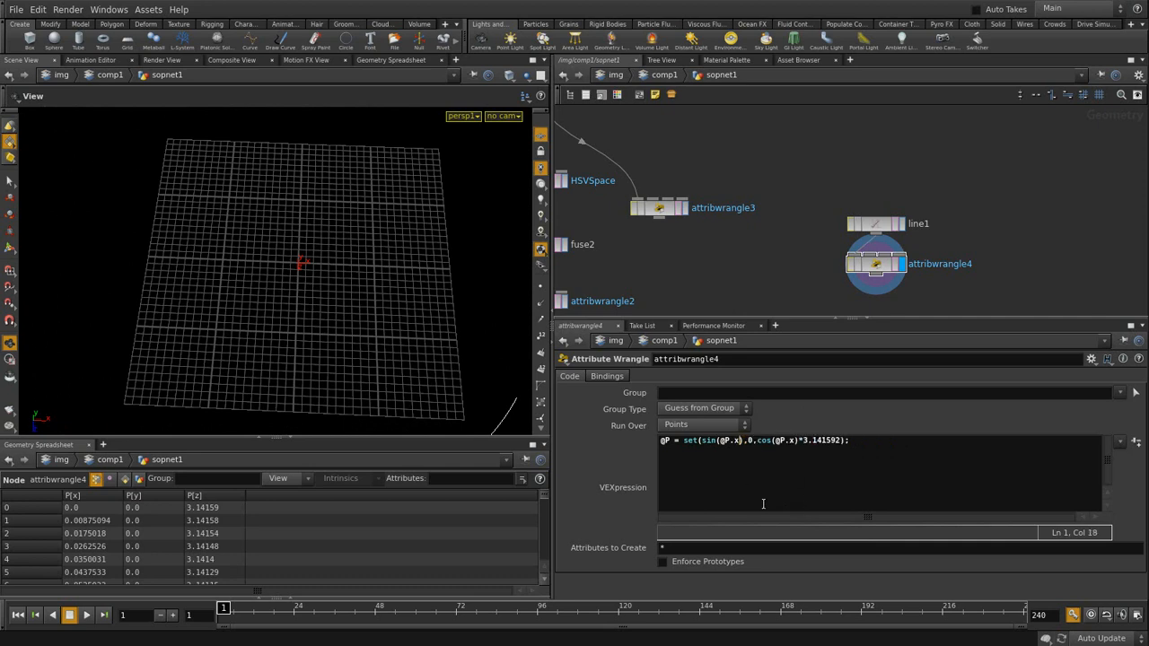
{"action": "key", "text": "ctrl+v"}
{"action": "left_click_drag", "start_coordinate": [840, 441], "coordinate": [882, 441]}
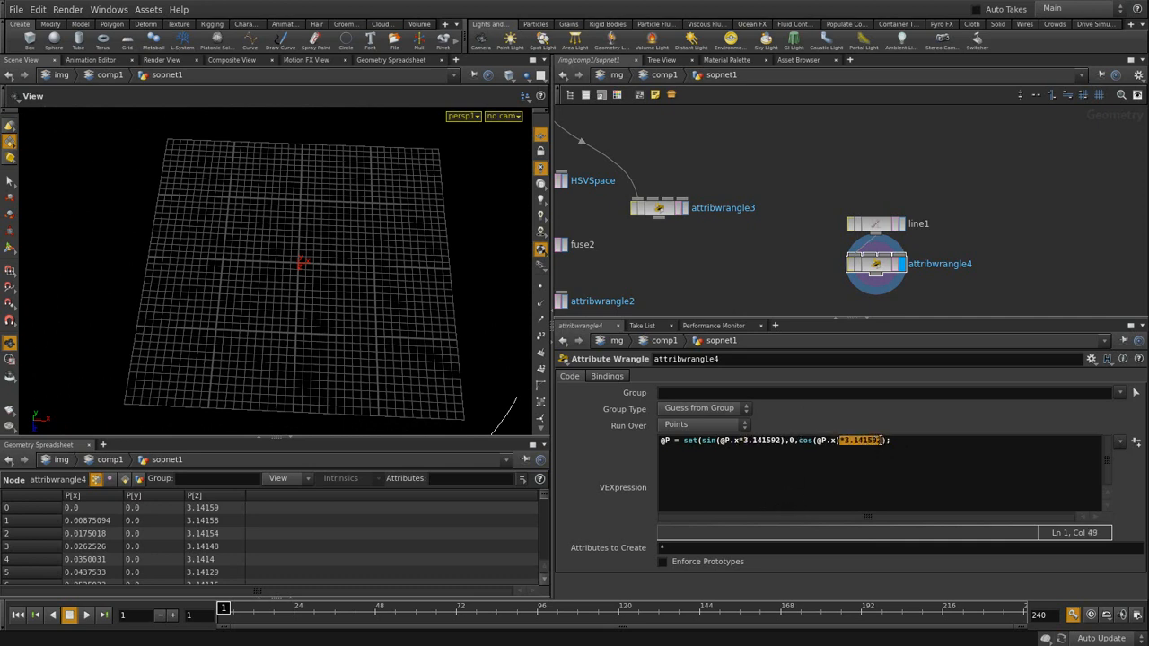
{"action": "key", "text": "BackSpace"}
{"action": "key", "text": "Left"}
{"action": "key", "text": "ctrl+v"}
{"action": "key", "text": "ctrl+Return"}
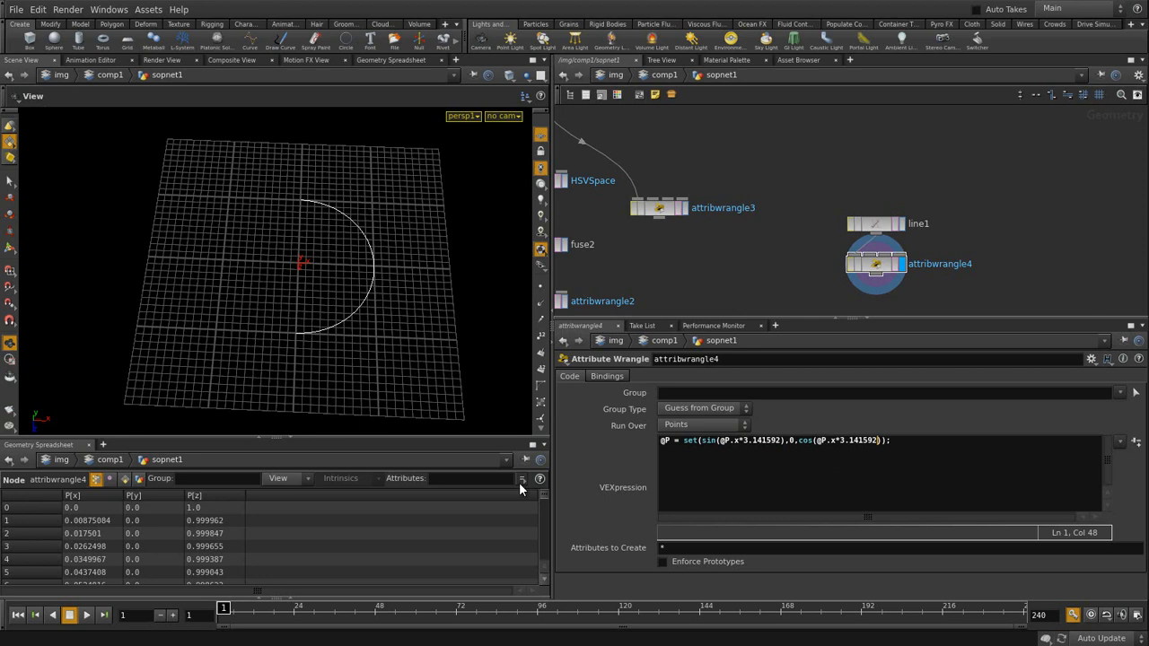
- Append *2 after 3.141592 inside both sin() and cos(), fixing the misplaced cos edit
{"action": "left_click_drag", "start_coordinate": [309, 269], "coordinate": [353, 347]}
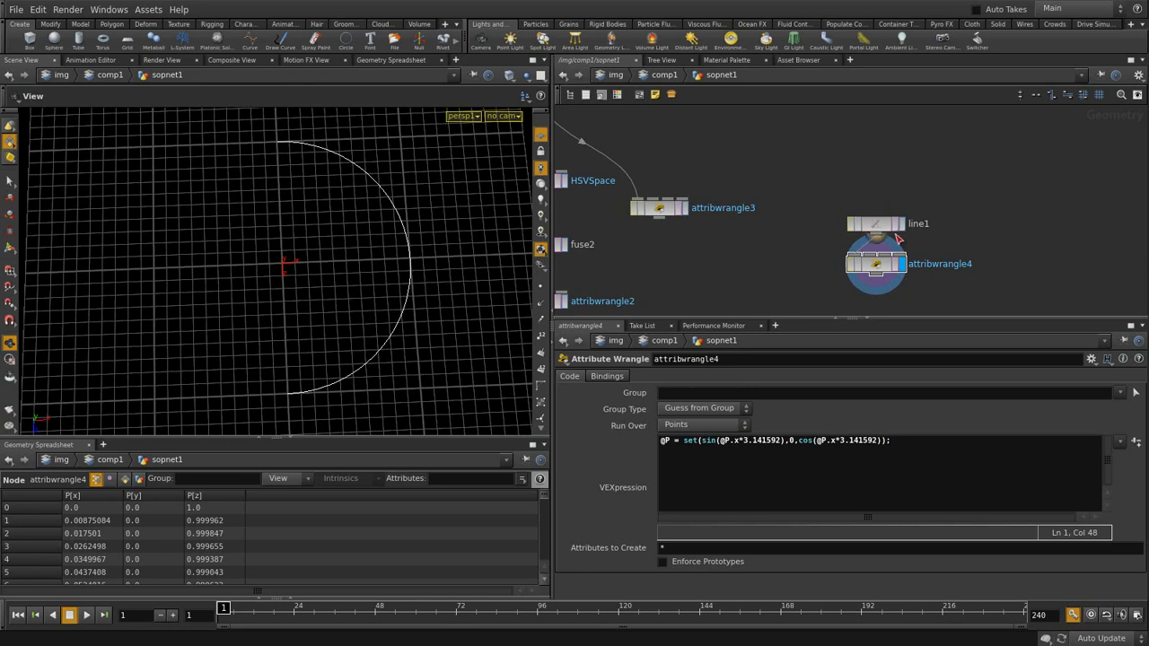
{"action": "left_click", "coordinate": [781, 440]}
{"action": "type", "text": "*2"}
{"action": "left_click", "coordinate": [887, 441]}
{"action": "type", "text": ")*2"}
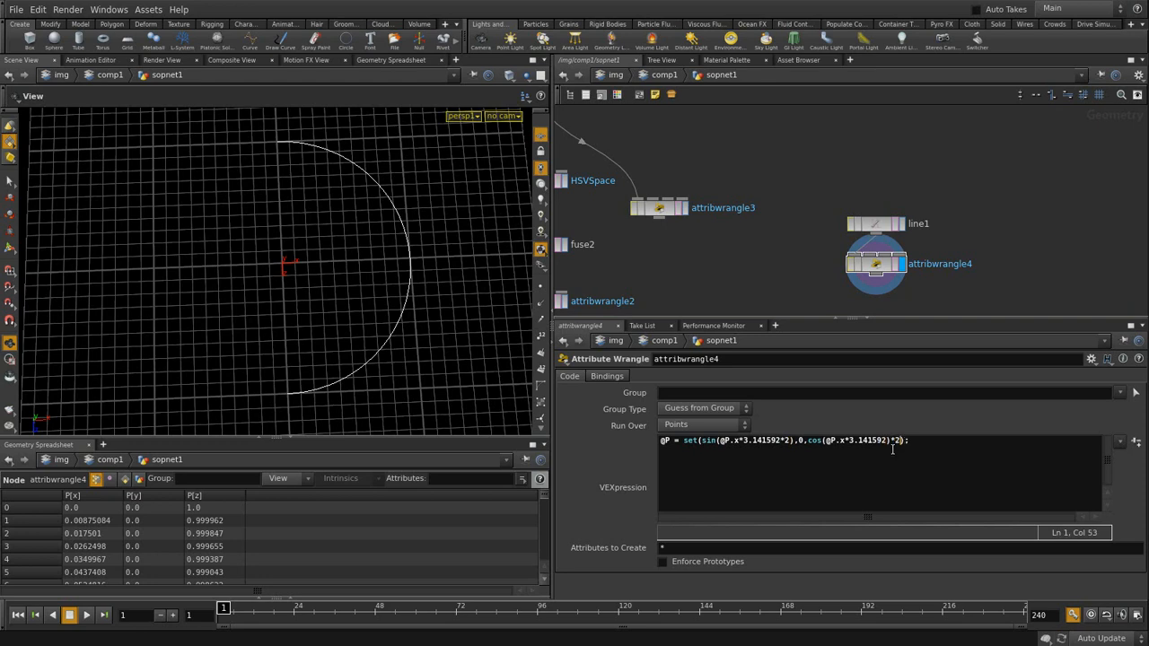
{"action": "key", "text": "ctrl+Return"}
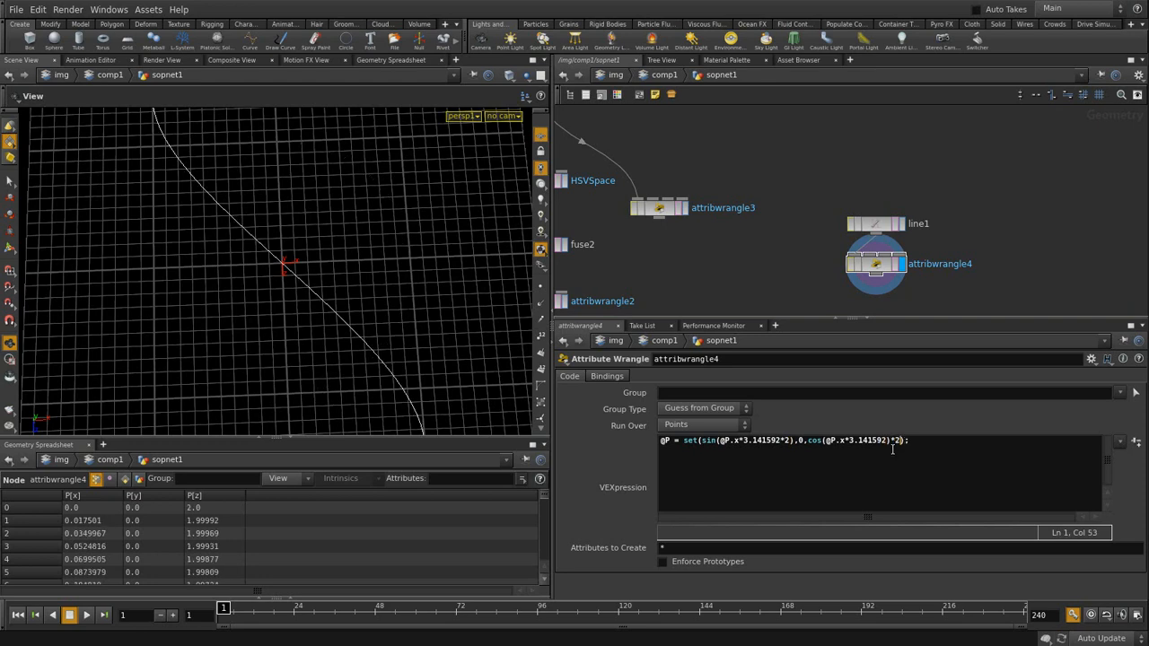
{"action": "key", "text": "BackSpace"}
{"action": "key", "text": "BackSpace"}
{"action": "type", "text": "*2"}
{"action": "key", "text": "ctrl+Return"}
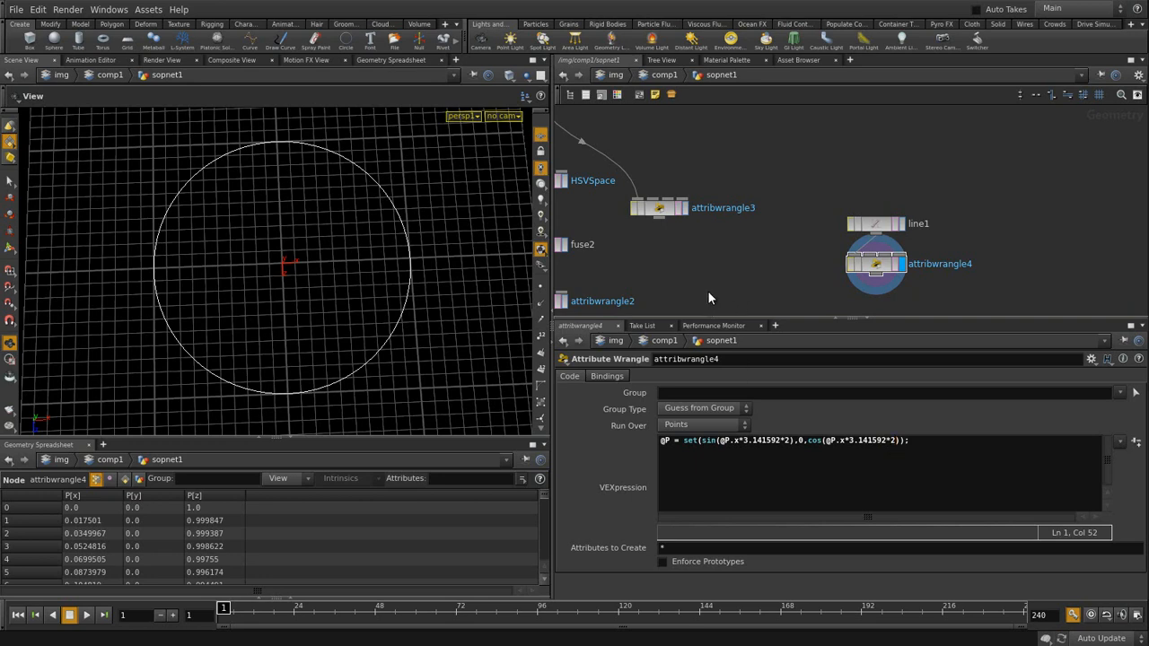
{"action": "left_click_drag", "start_coordinate": [338, 311], "coordinate": [341, 279]}
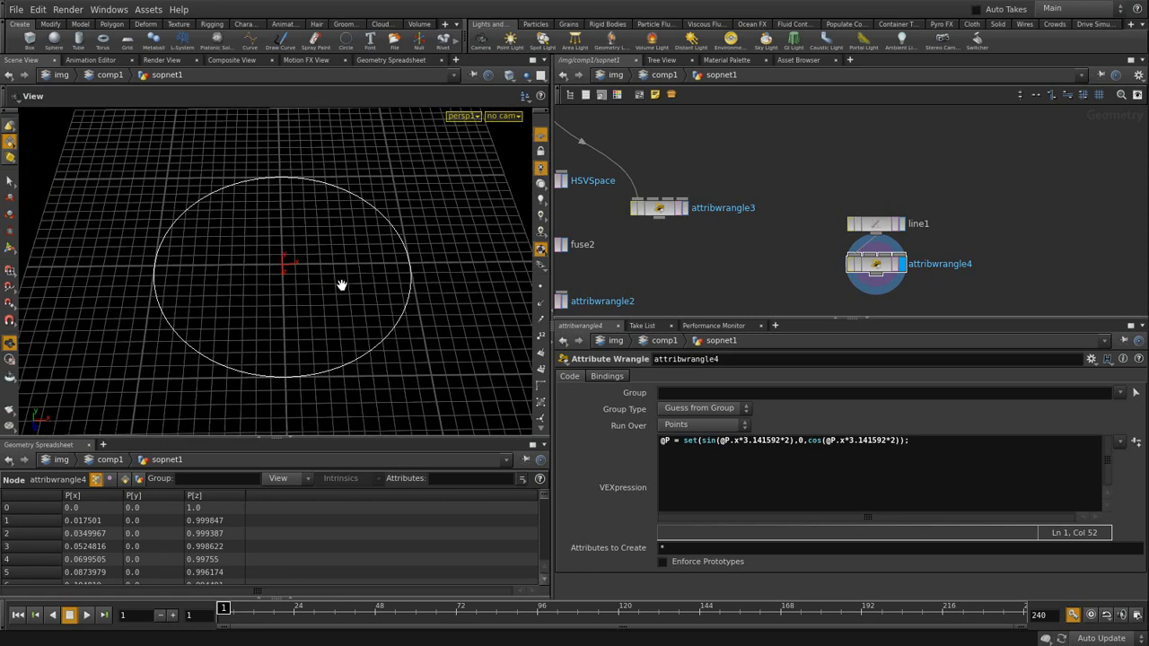
- Begin an '@P = set(' line below the rgbtohsv line in attribwrangle3's code
{"action": "middle_click_drag", "start_coordinate": [688, 244], "coordinate": [822, 259]}
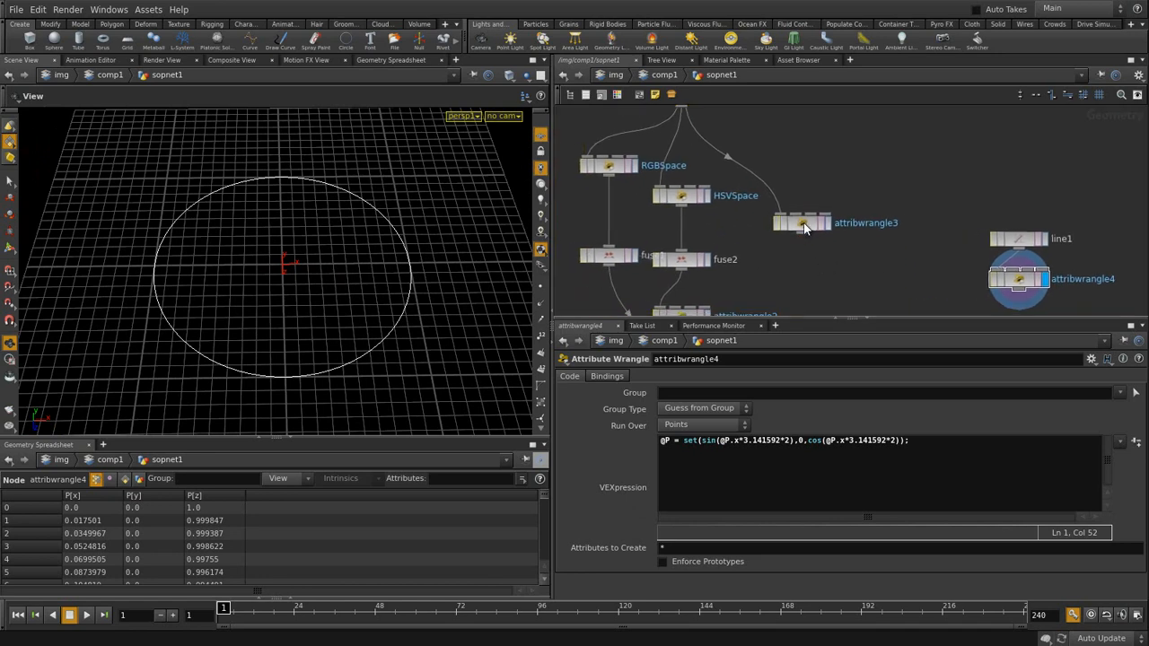
{"action": "left_click", "coordinate": [805, 225]}
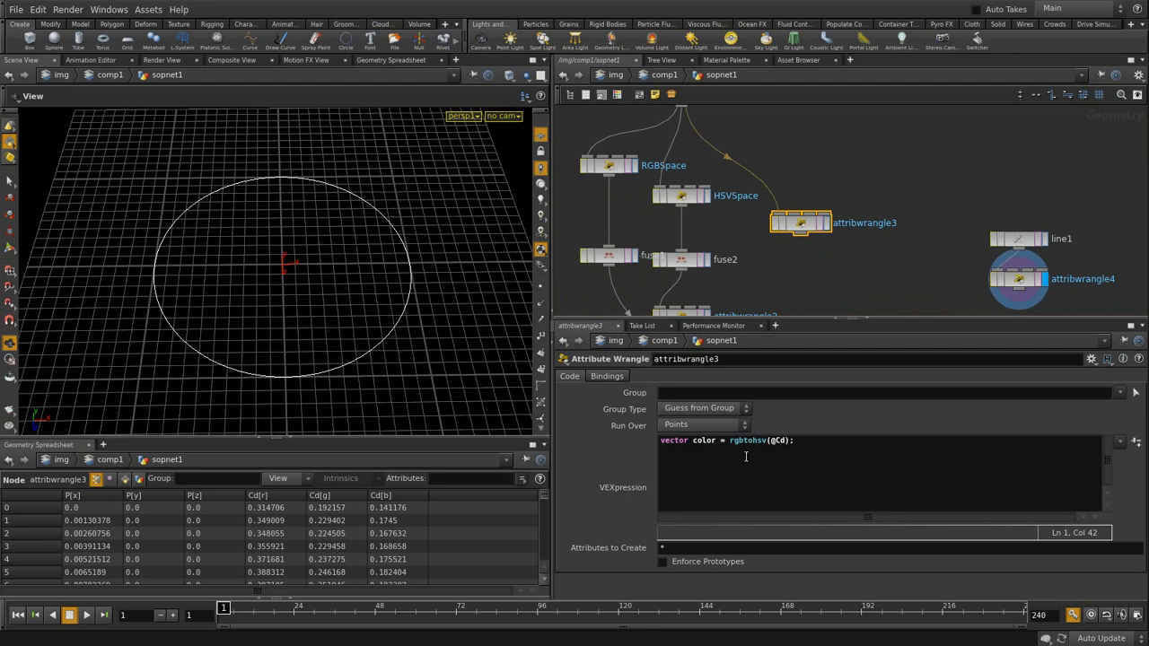
{"action": "left_click", "coordinate": [684, 458]}
{"action": "type", "text": "@P = set("}
{"action": "key", "text": "Return"}
- Copy the sin/cos expression from attribwrangle4's code, then return to attribwrangle3
{"action": "left_click", "coordinate": [1020, 282]}
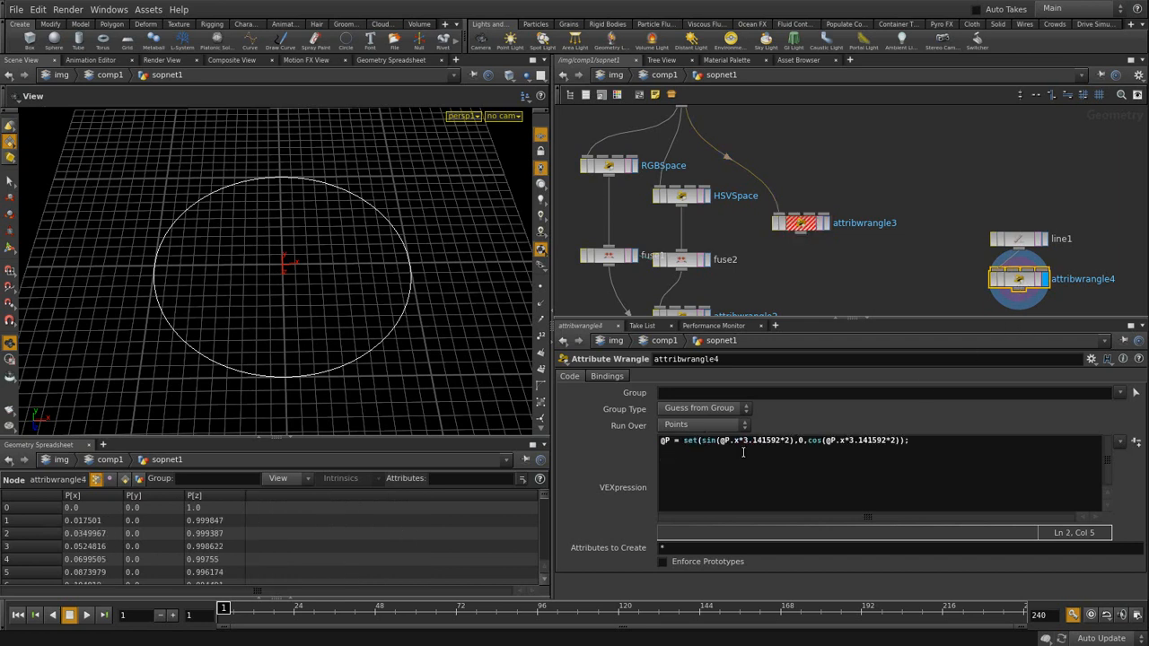
{"action": "left_click_drag", "start_coordinate": [701, 441], "coordinate": [900, 440]}
{"action": "key", "text": "ctrl+c"}
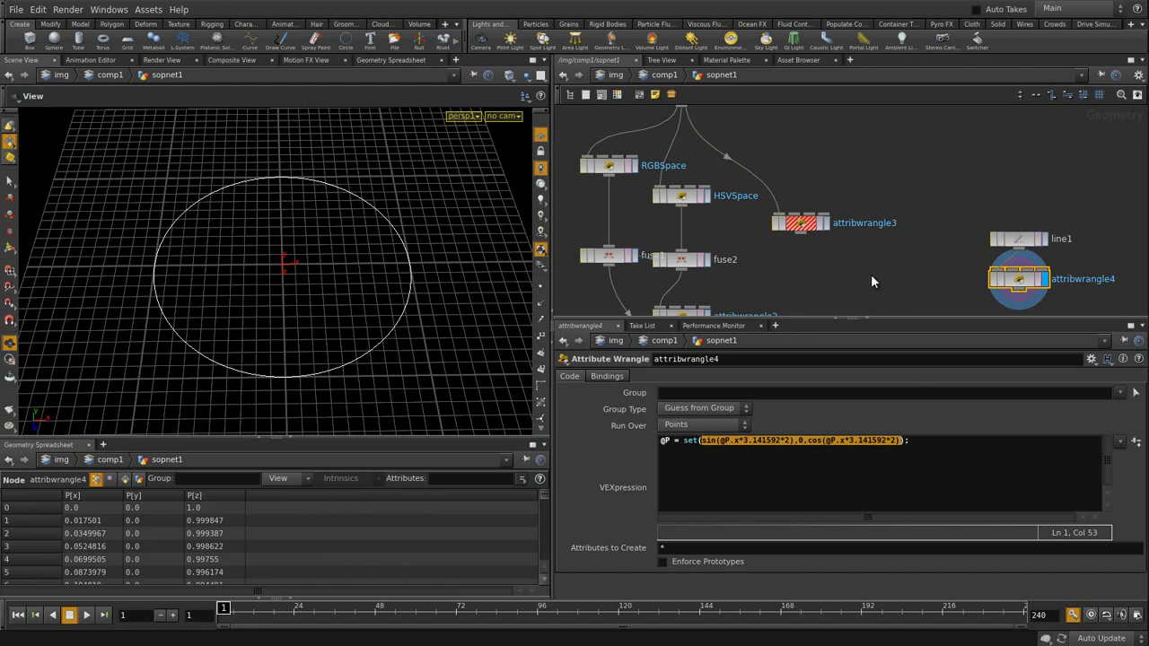
{"action": "left_click", "coordinate": [802, 223]}
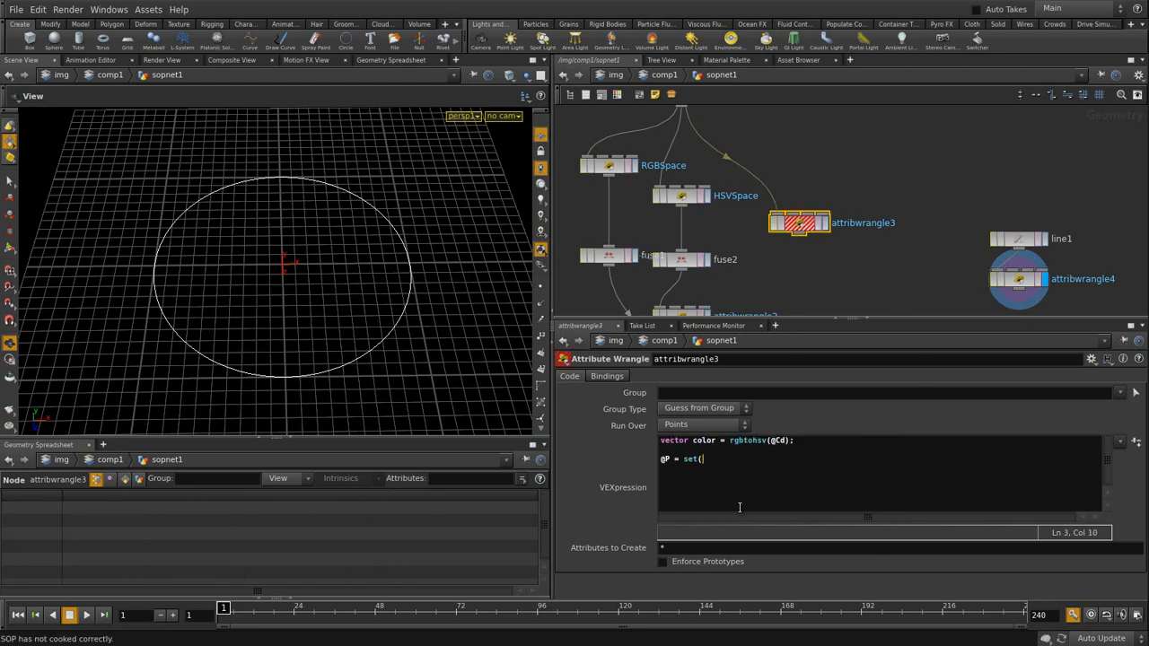
- Paste the sin/cos expression into set(, put each argument on its own line, and close with ');'
{"action": "left_click", "coordinate": [684, 471]}
{"action": "key", "text": "ctrl+v"}
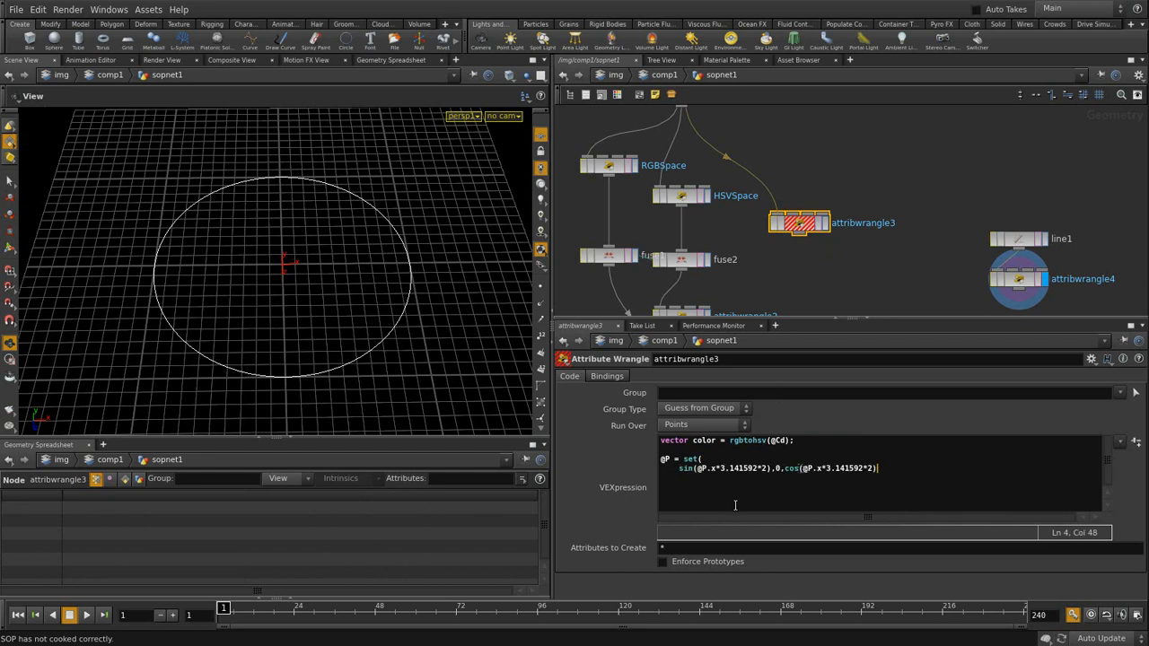
{"action": "left_click", "coordinate": [773, 469]}
{"action": "key", "text": "Return"}
{"action": "key", "text": "Right"}
{"action": "key", "text": "Right"}
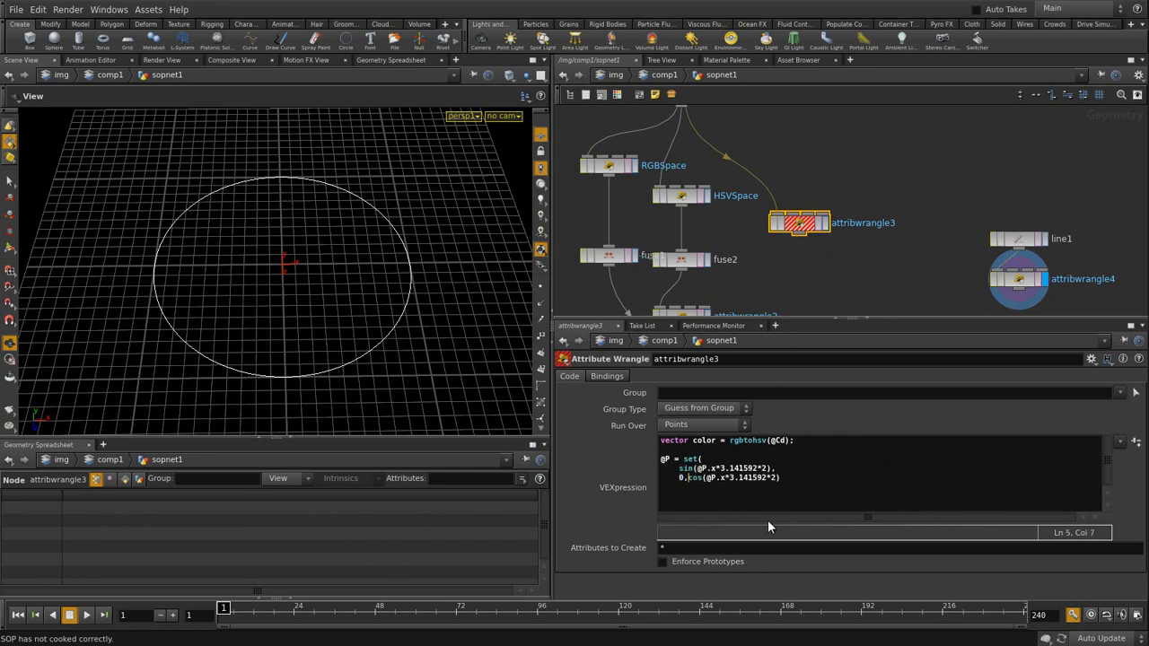
{"action": "key", "text": "Return"}
{"action": "key", "text": "End"}
{"action": "key", "text": "Left"}
{"action": "key", "text": "Left"}
{"action": "key", "text": "Left"}
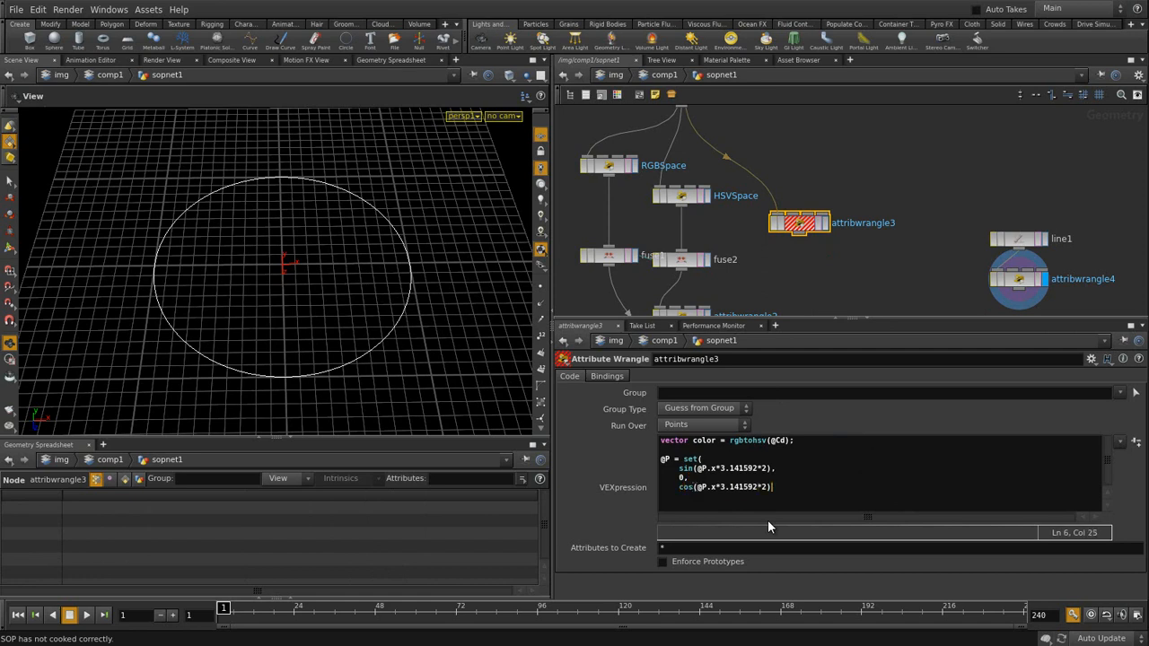
{"action": "key", "text": "Return"}
{"action": "type", "text": ");"}
{"action": "left_click", "coordinate": [799, 458]}
{"action": "left_click", "coordinate": [820, 486]}
- Replace @P.x with color[0] in both the sin and cos terms
{"action": "left_click_drag", "start_coordinate": [715, 468], "coordinate": [696, 469]}
{"action": "type", "text": "color[0]"}
{"action": "left_click_drag", "start_coordinate": [720, 487], "coordinate": [699, 489]}
{"action": "type", "text": "colo"}
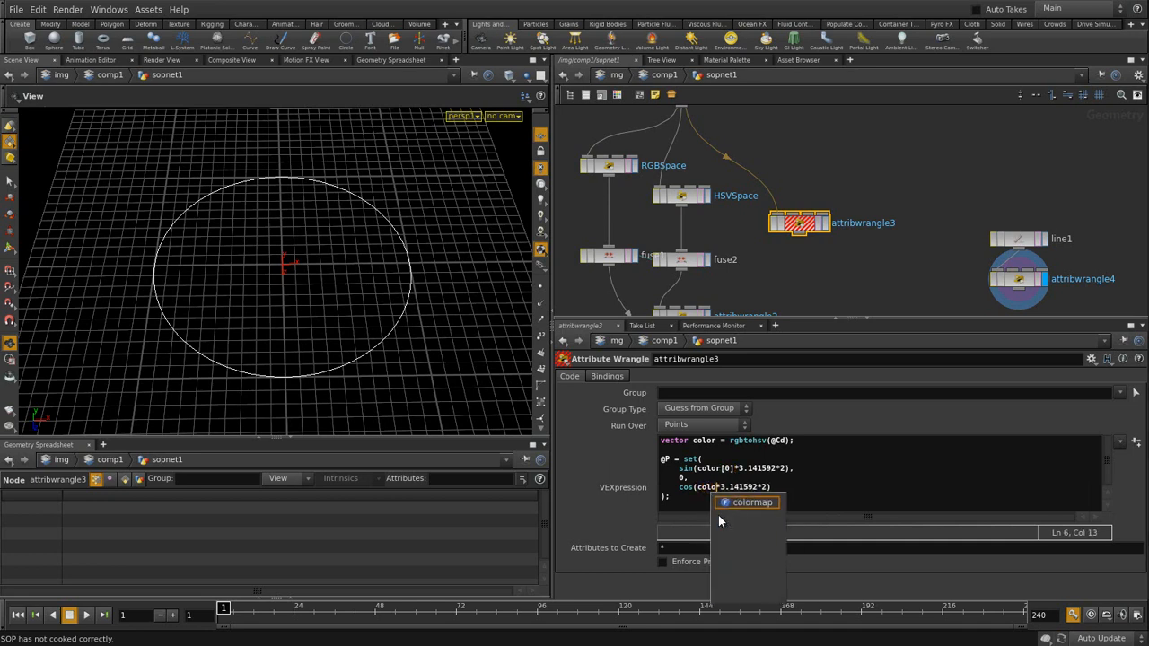
{"action": "type", "text": "r[0]"}
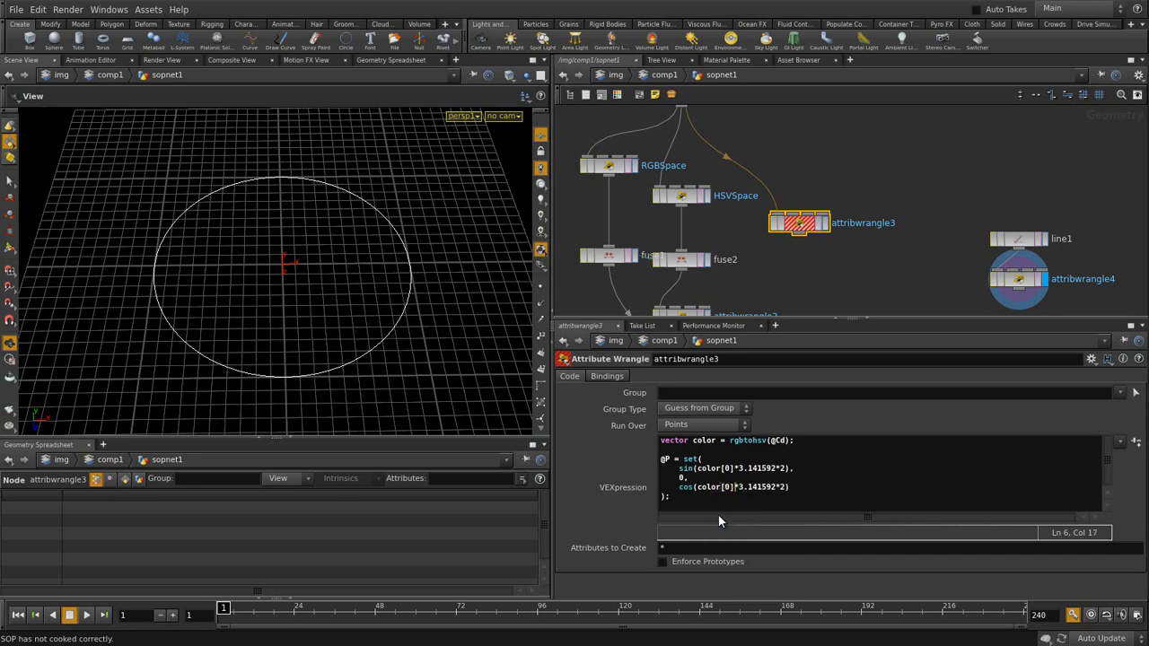
{"action": "left_click", "coordinate": [808, 497]}
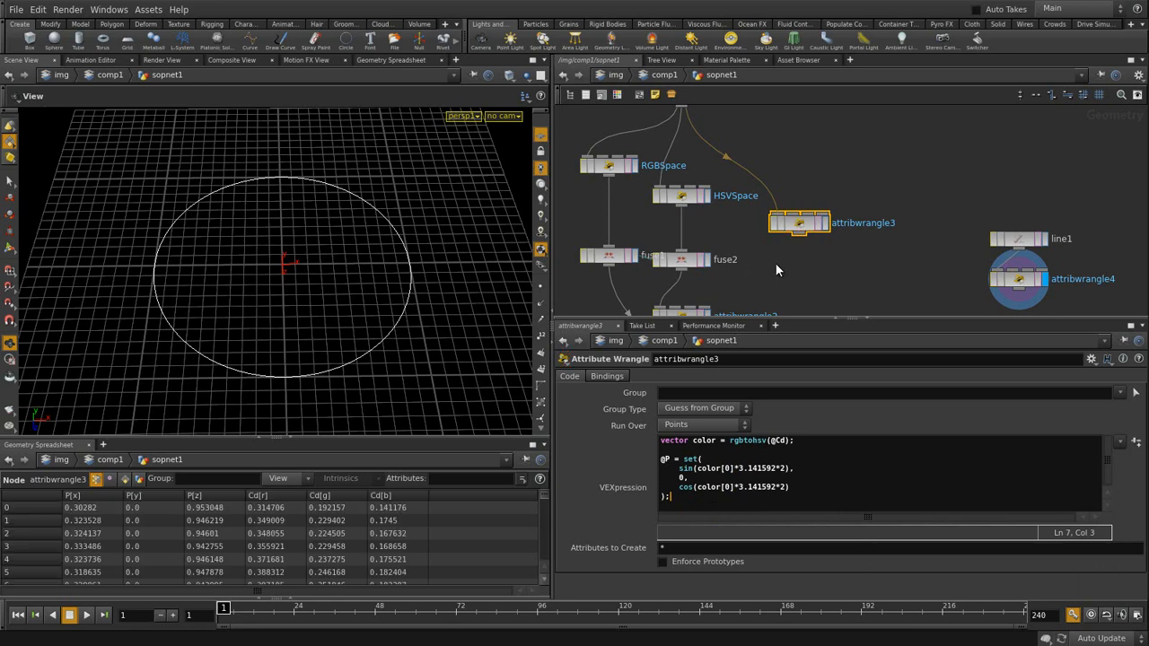
- Display attribwrangle3's output with point markers shown, seen from a low angle
{"action": "left_click", "coordinate": [825, 223]}
{"action": "left_click_drag", "start_coordinate": [261, 320], "coordinate": [329, 379]}
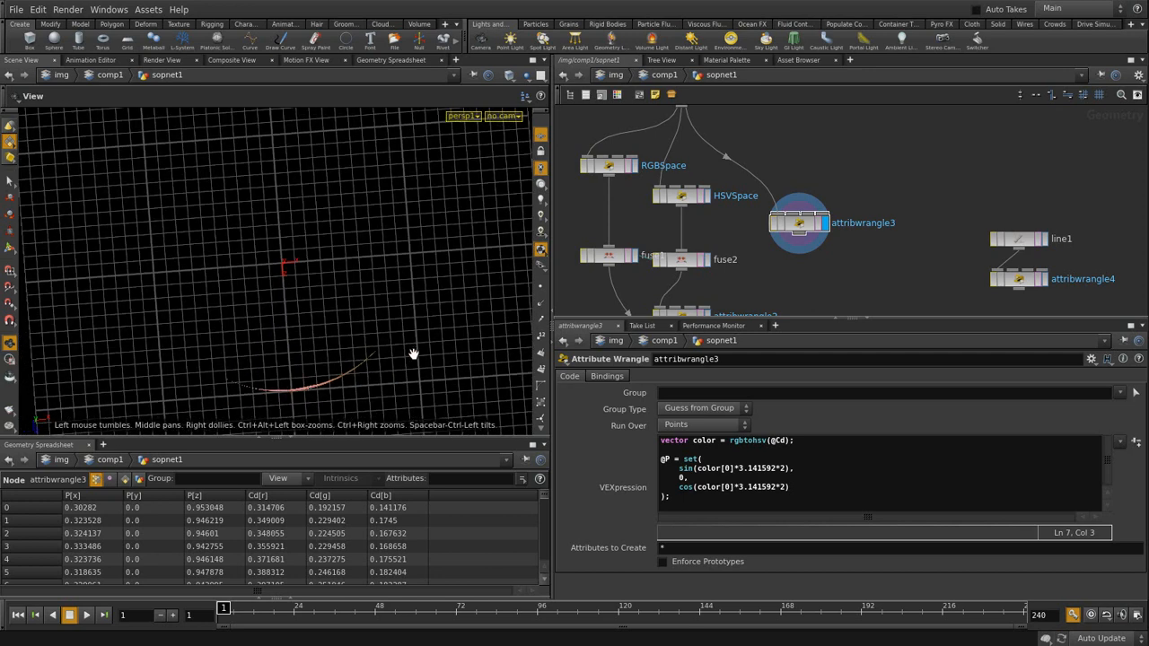
{"action": "left_click", "coordinate": [542, 288]}
{"action": "mouse_move", "coordinate": [273, 333]}
{"action": "left_mouse_down"}
{"action": "mouse_move", "coordinate": [298, 257]}
{"action": "mouse_move", "coordinate": [301, 276]}
{"action": "mouse_move", "coordinate": [333, 290]}
{"action": "left_mouse_up"}
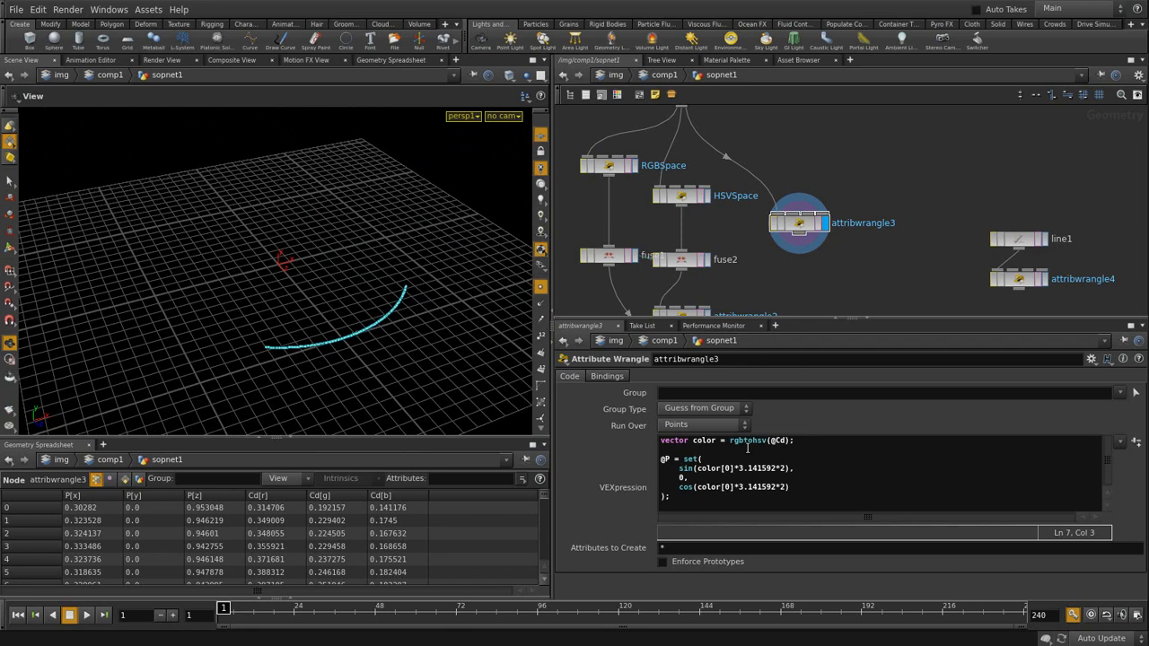
- Replace the middle 0 argument with color[1] so points rise by saturation
{"action": "double_click", "coordinate": [682, 478]}
{"action": "type", "text": "color[1"}
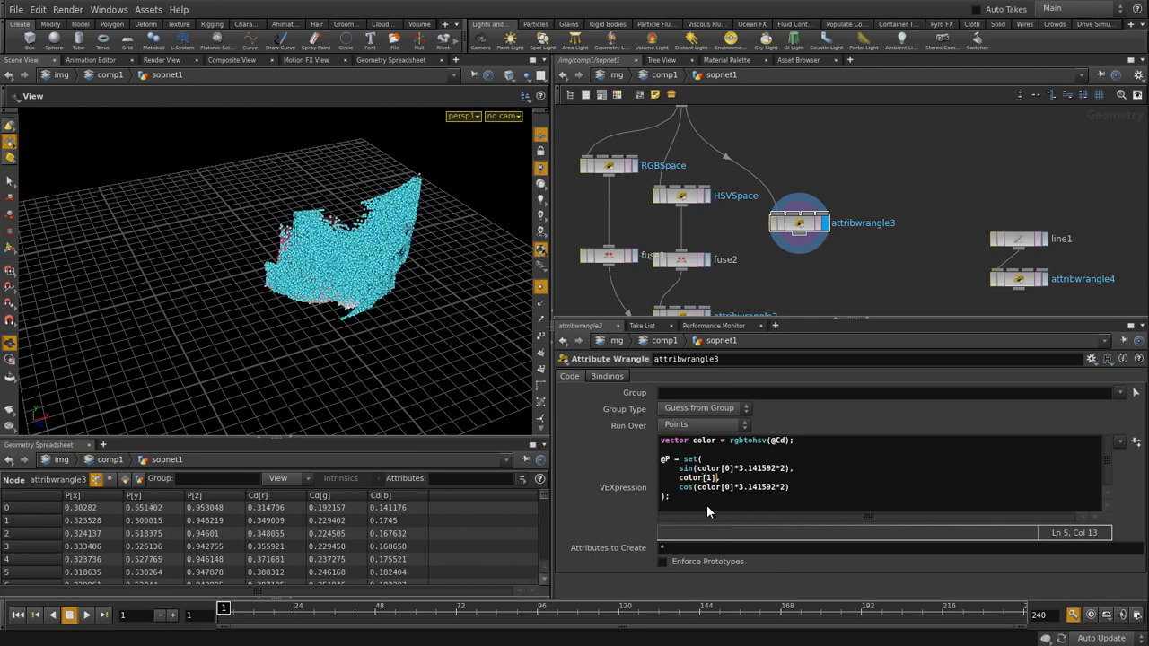
{"action": "mouse_move", "coordinate": [342, 240]}
{"action": "left_mouse_down"}
{"action": "mouse_move", "coordinate": [324, 247]}
{"action": "mouse_move", "coordinate": [487, 254]}
{"action": "left_mouse_up"}
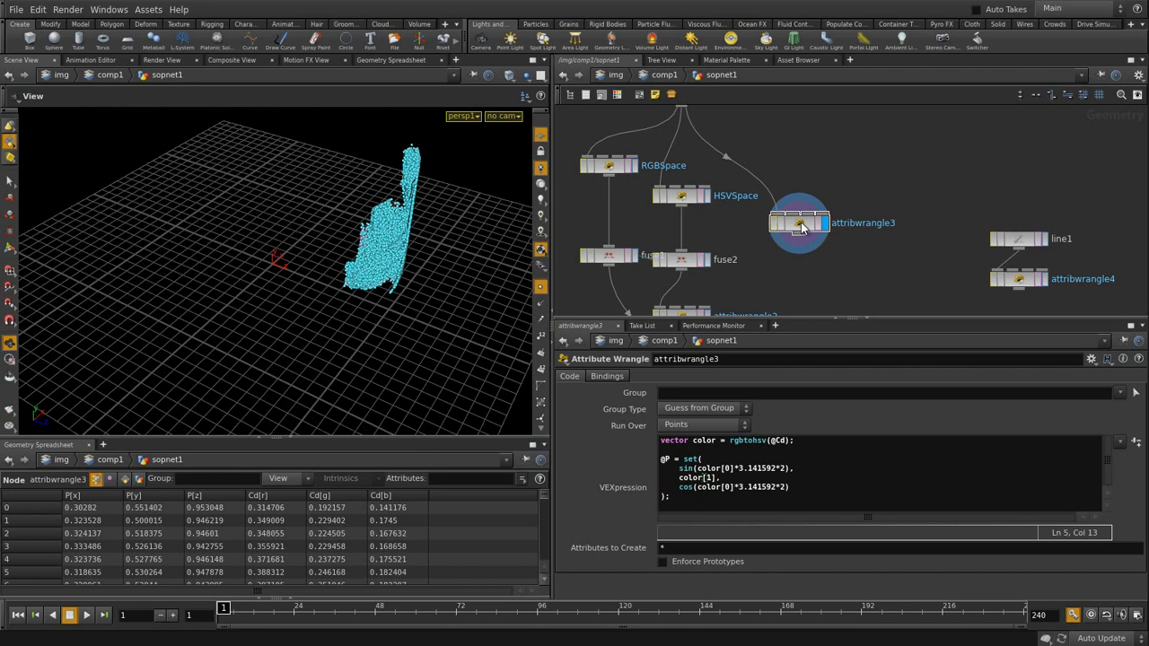
{"action": "mouse_move", "coordinate": [362, 245]}
{"action": "left_mouse_down"}
{"action": "mouse_move", "coordinate": [346, 249]}
{"action": "mouse_move", "coordinate": [333, 300]}
{"action": "mouse_move", "coordinate": [369, 313]}
{"action": "mouse_move", "coordinate": [318, 295]}
{"action": "mouse_move", "coordinate": [282, 301]}
{"action": "mouse_move", "coordinate": [303, 300]}
{"action": "mouse_move", "coordinate": [303, 313]}
{"action": "mouse_move", "coordinate": [300, 297]}
{"action": "mouse_move", "coordinate": [338, 282]}
{"action": "mouse_move", "coordinate": [382, 300]}
{"action": "mouse_move", "coordinate": [408, 267]}
{"action": "mouse_move", "coordinate": [347, 261]}
{"action": "mouse_move", "coordinate": [369, 256]}
{"action": "left_mouse_up"}
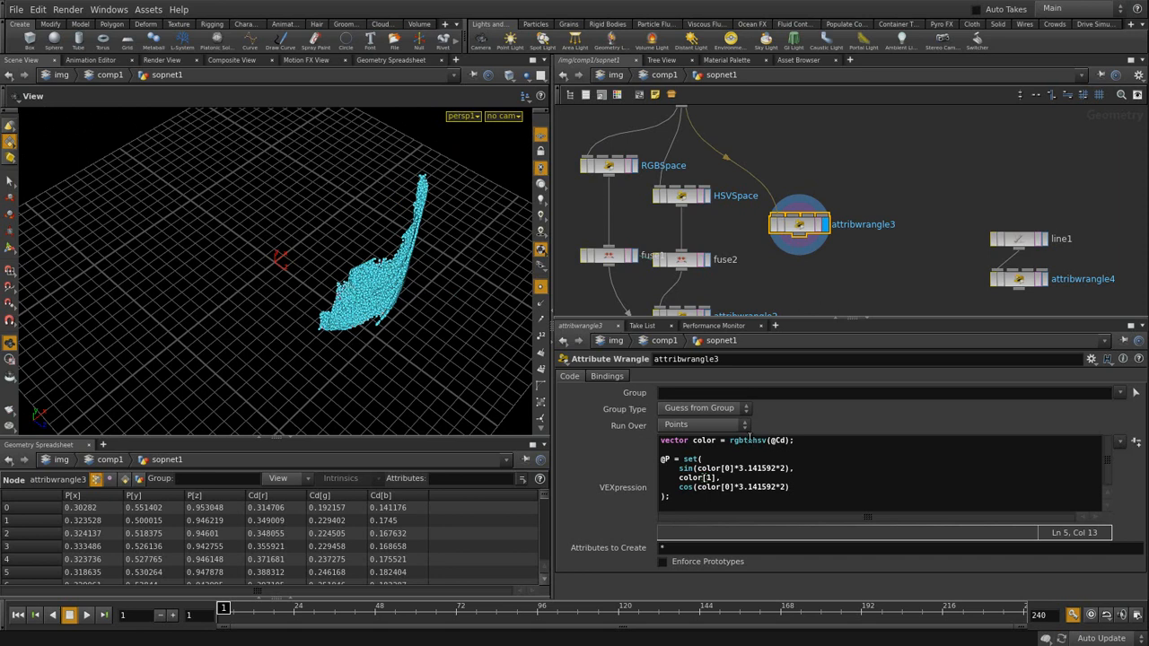
{"action": "left_click", "coordinate": [746, 456]}
{"action": "left_click_drag", "start_coordinate": [350, 286], "coordinate": [375, 317]}
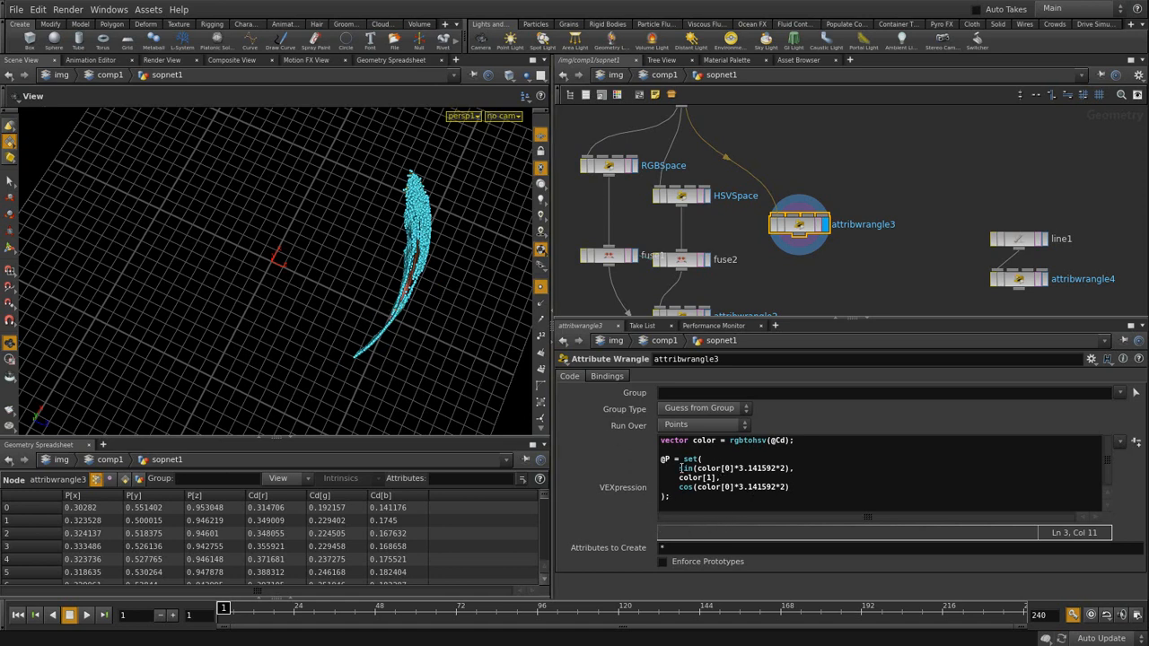
- Multiply the sin and cos lines by color[2] in attribwrangle3's code and apply it
{"action": "left_click", "coordinate": [789, 468]}
{"action": "mouse_move", "coordinate": [748, 562]}
{"action": "type", "text": "*"}
{"action": "type", "text": "color"}
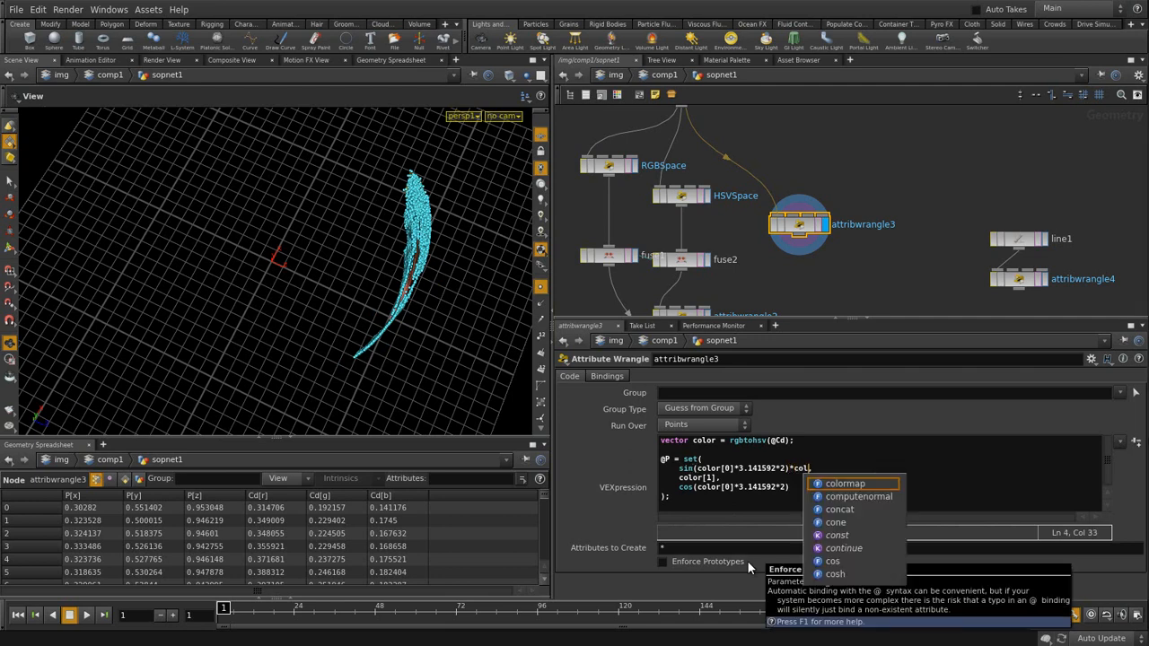
{"action": "type", "text": "["}
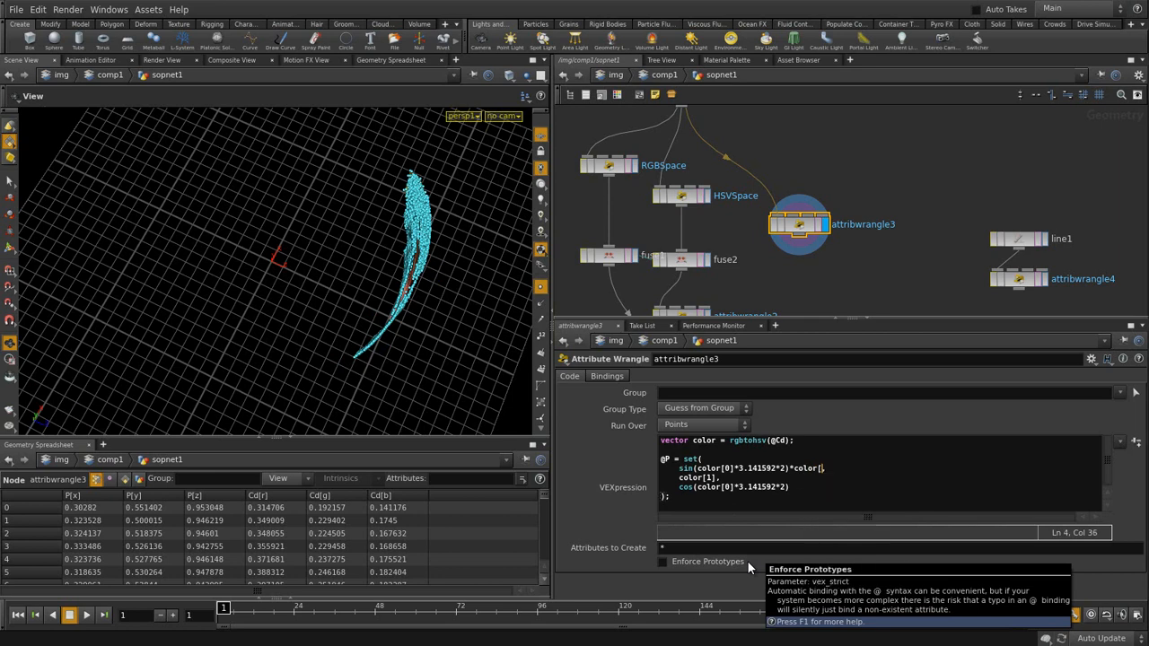
{"action": "type", "text": "2],"}
{"action": "key", "text": "Down"}
{"action": "type", "text": ")*color"}
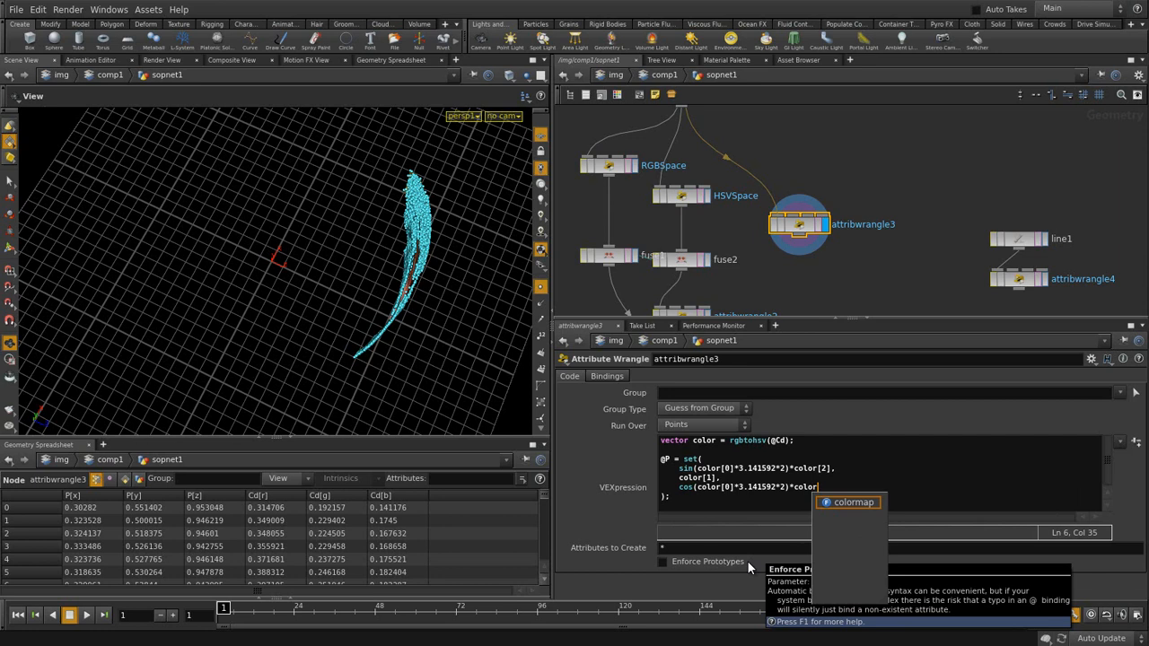
{"action": "type", "text": "[2]"}
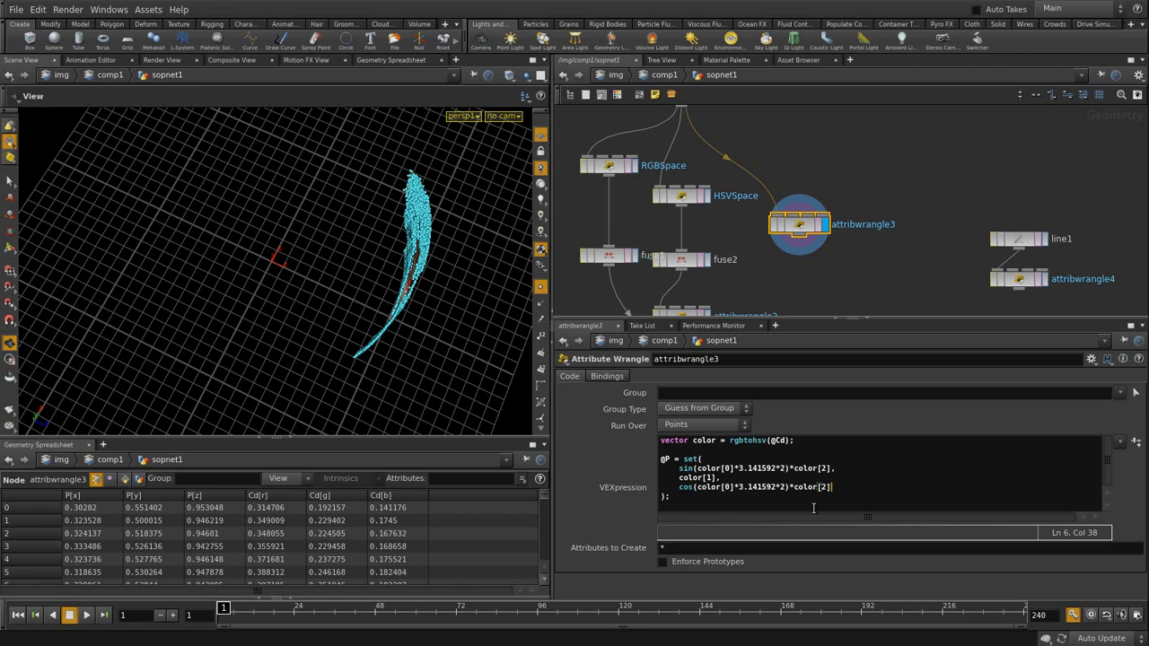
{"action": "key", "text": "ctrl+Return"}
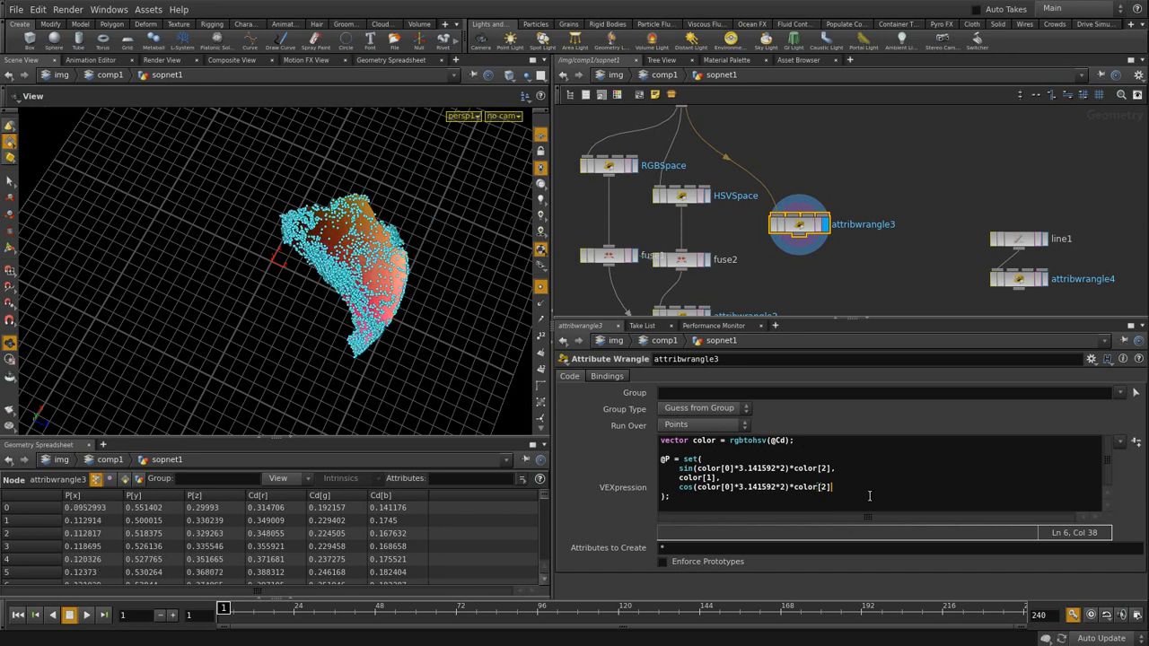
- Turn off point markers and orbit around the pink-to-yellow HSV cone from several sides
{"action": "left_click_drag", "start_coordinate": [359, 261], "coordinate": [372, 316]}
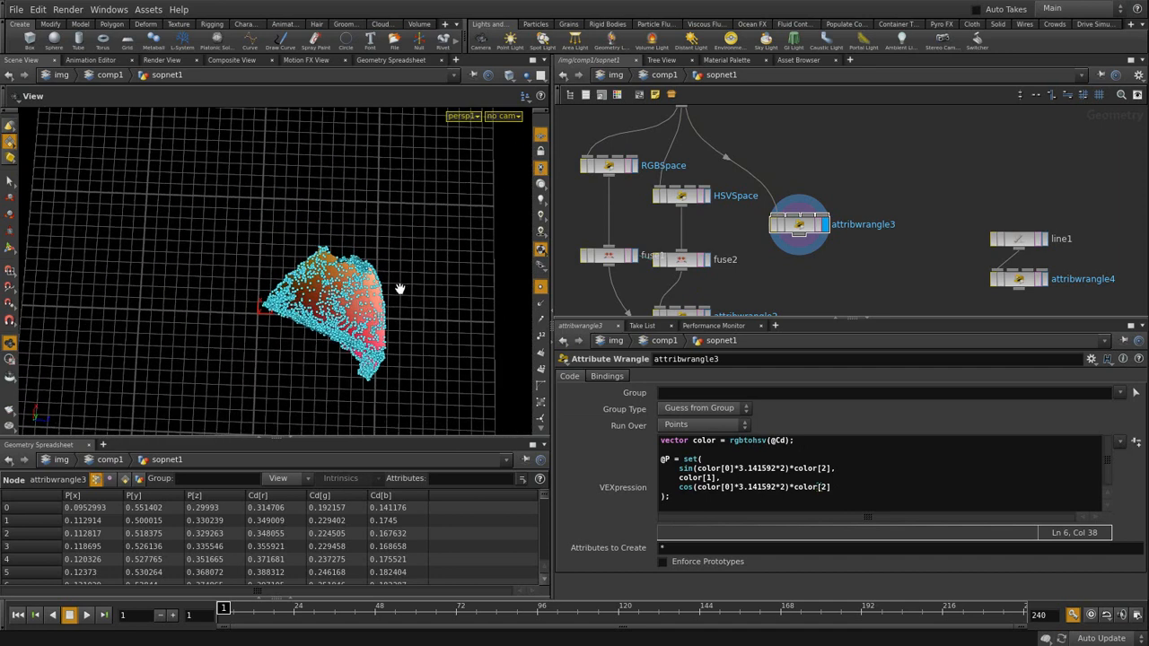
{"action": "left_click_drag", "start_coordinate": [302, 302], "coordinate": [239, 252]}
{"action": "left_click", "coordinate": [540, 287]}
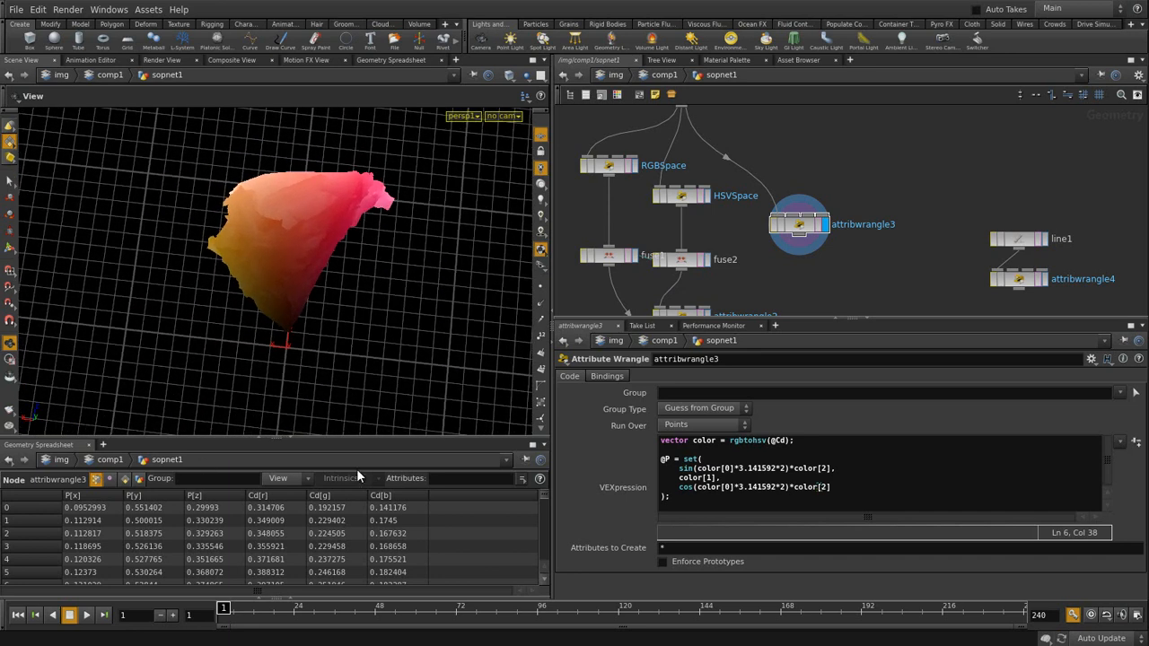
{"action": "left_click_drag", "start_coordinate": [350, 341], "coordinate": [333, 238]}
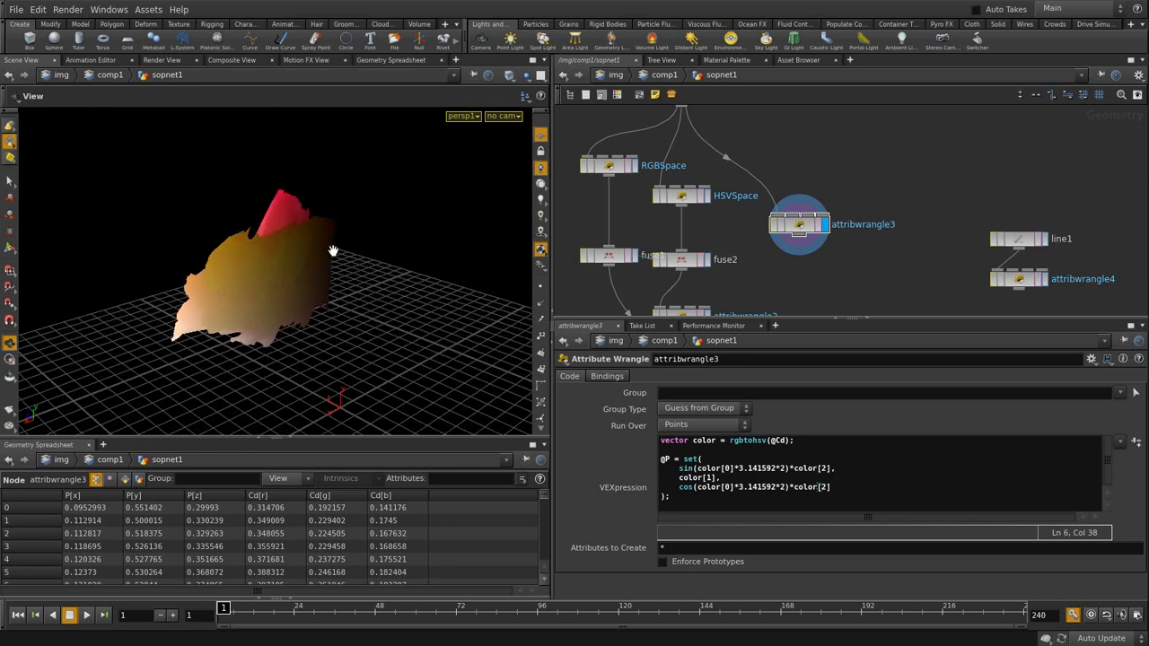
{"action": "mouse_move", "coordinate": [328, 293]}
{"action": "left_mouse_down"}
{"action": "mouse_move", "coordinate": [349, 333]}
{"action": "mouse_move", "coordinate": [342, 303]}
{"action": "left_mouse_up"}
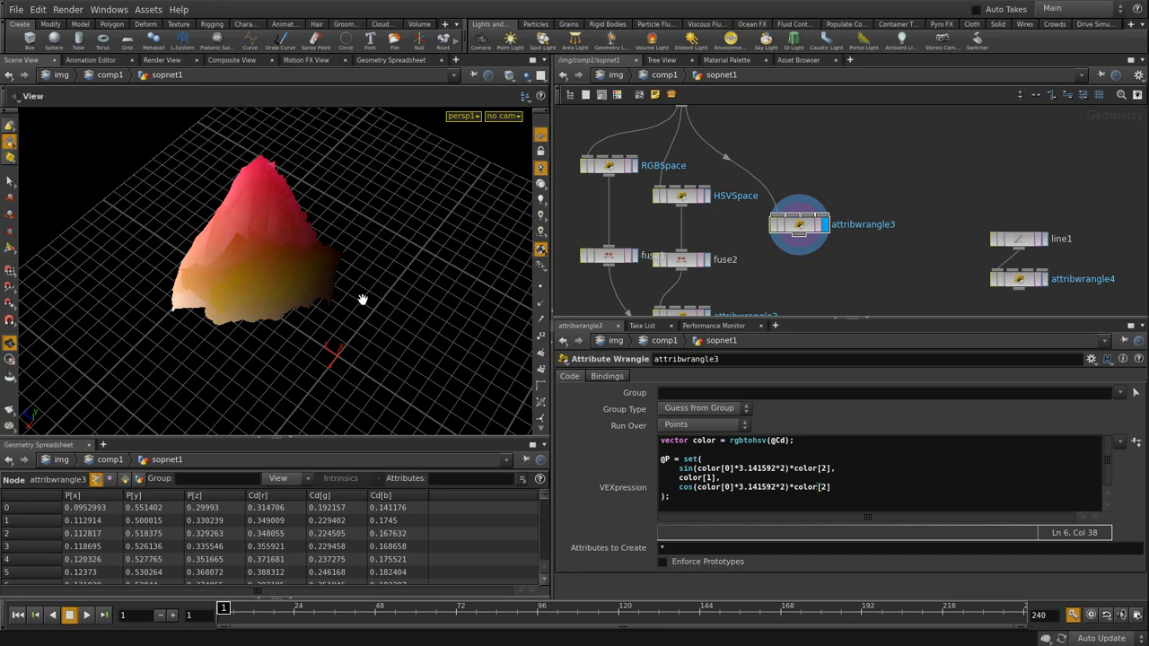
{"action": "left_click_drag", "start_coordinate": [375, 302], "coordinate": [257, 329]}
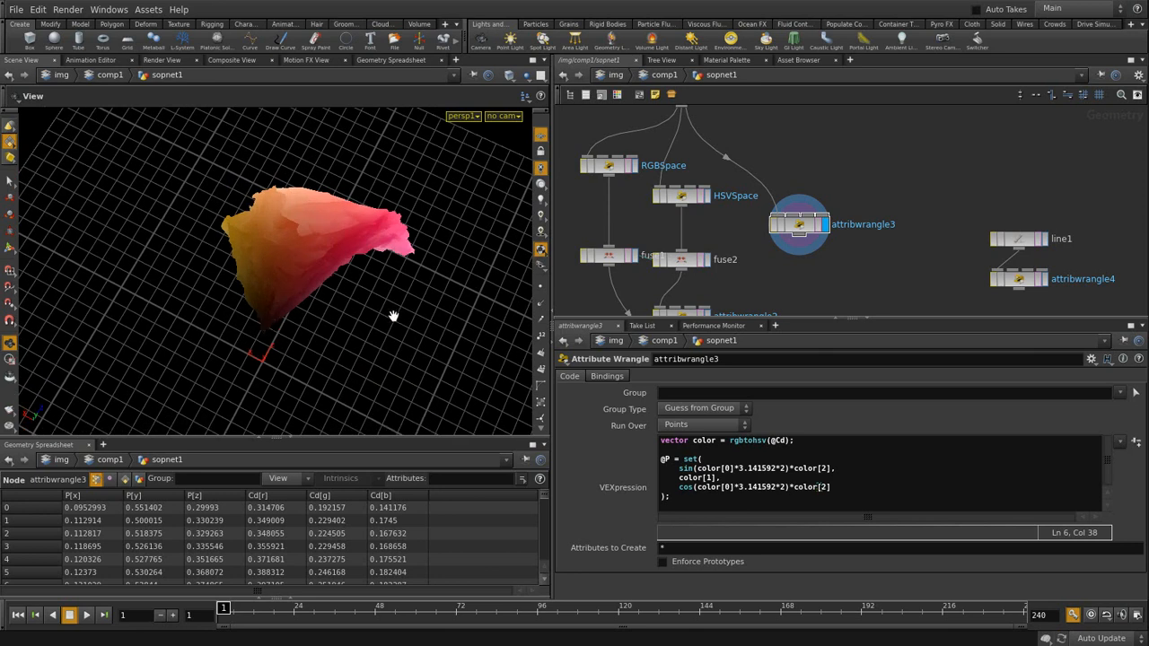
- Open File > Save As and change the name from ImageToSop-02.hip to ImageToSop-03.hip
{"action": "left_click", "coordinate": [16, 11]}
{"action": "left_click", "coordinate": [37, 84]}
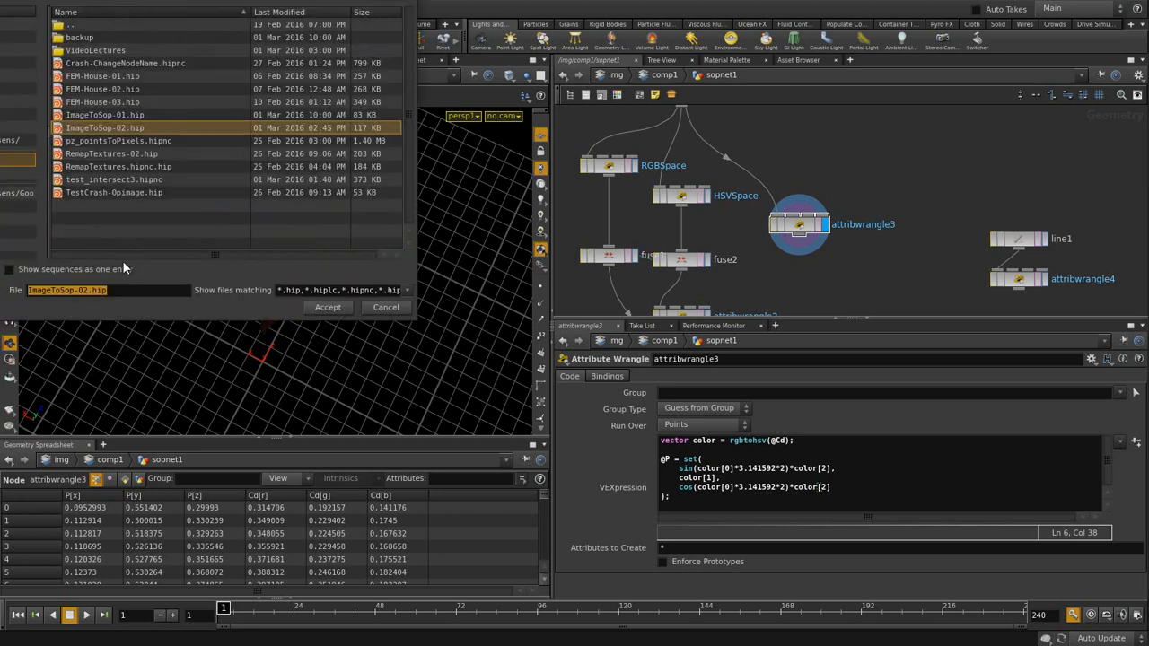
{"action": "left_click", "coordinate": [90, 292]}
{"action": "key", "text": "BackSpace"}
{"action": "type", "text": "3"}
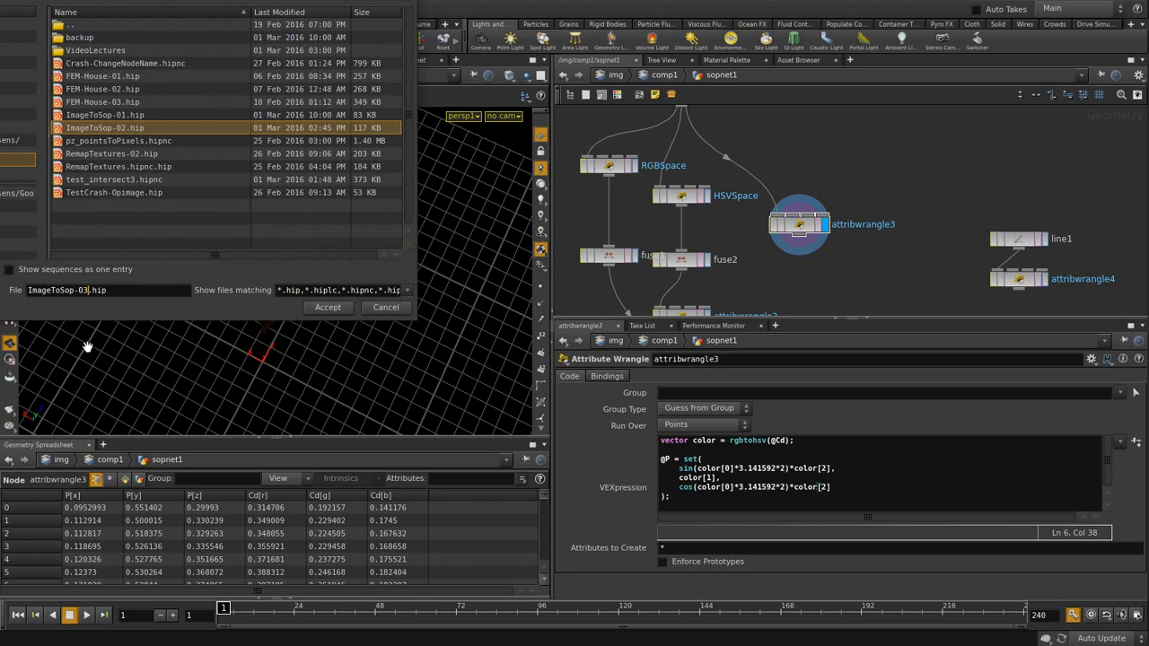
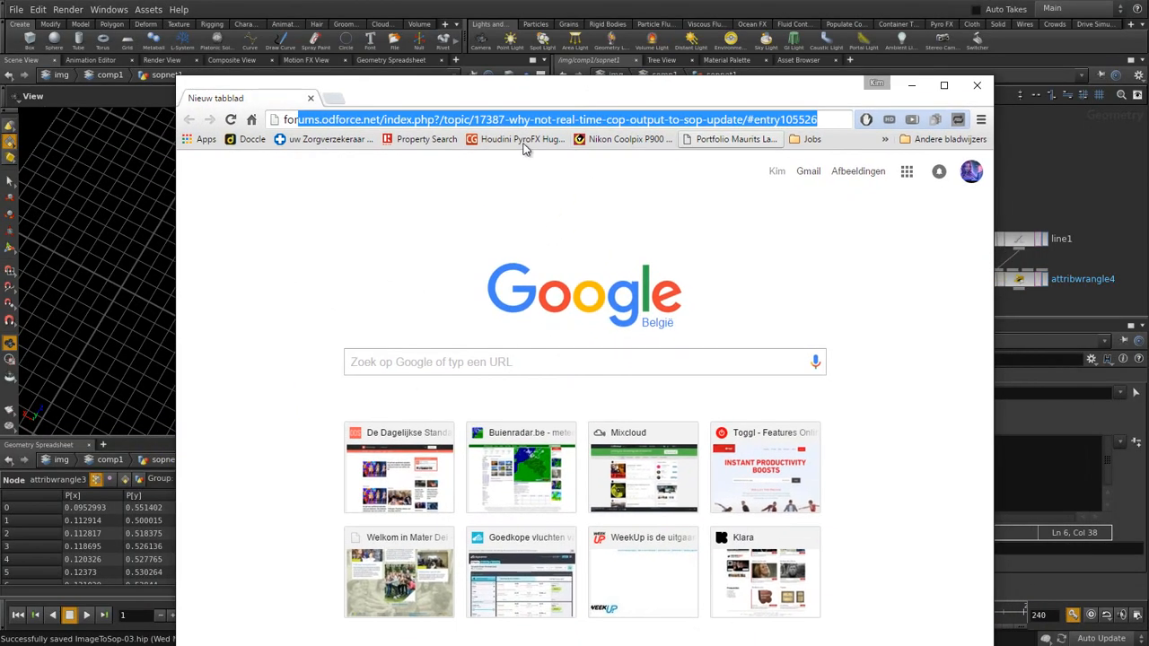
- Search Google for 'flower forest' and switch to the Afbeeldingen (image) results
{"action": "left_click", "coordinate": [455, 361]}
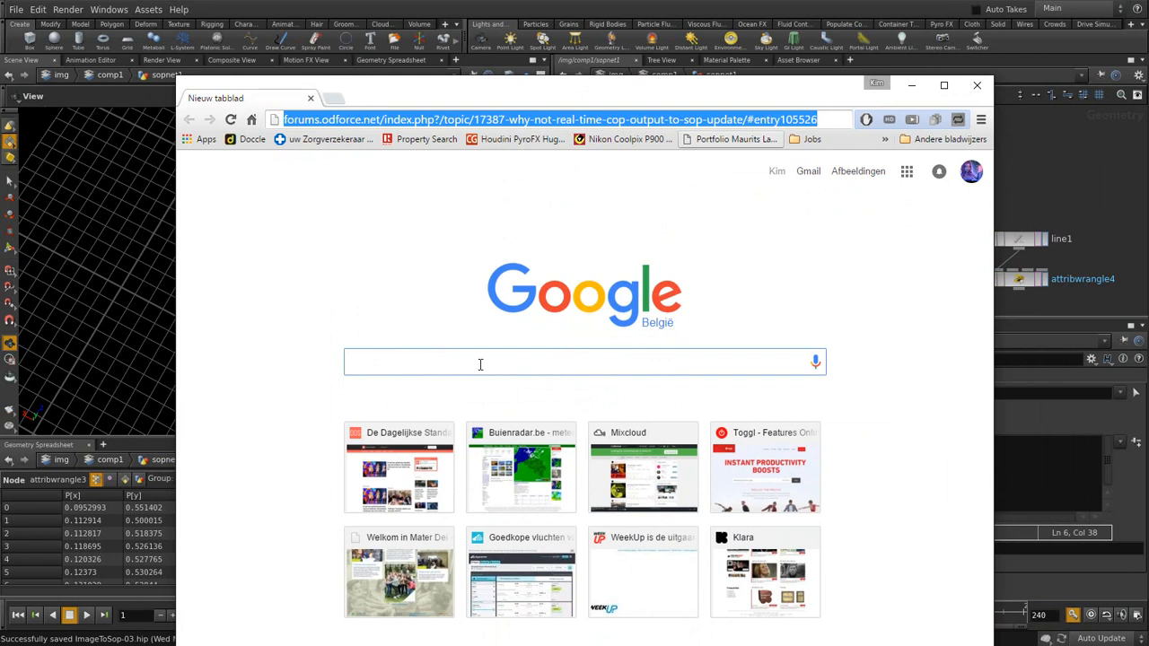
{"action": "type", "text": "flower "}
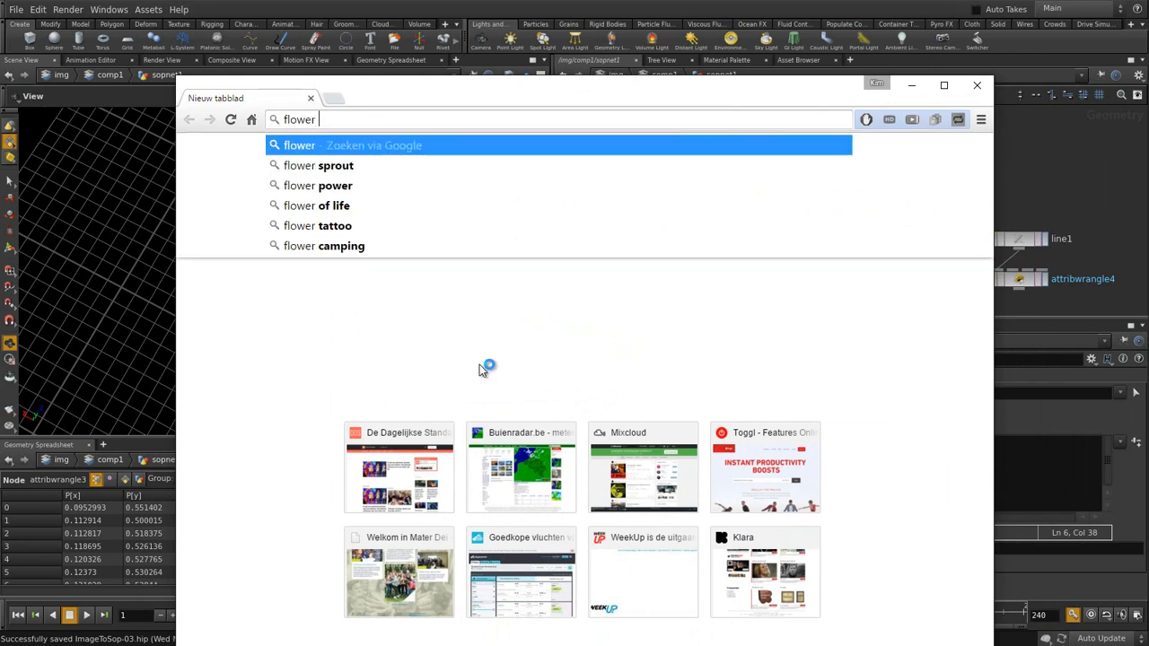
{"action": "type", "text": "forest"}
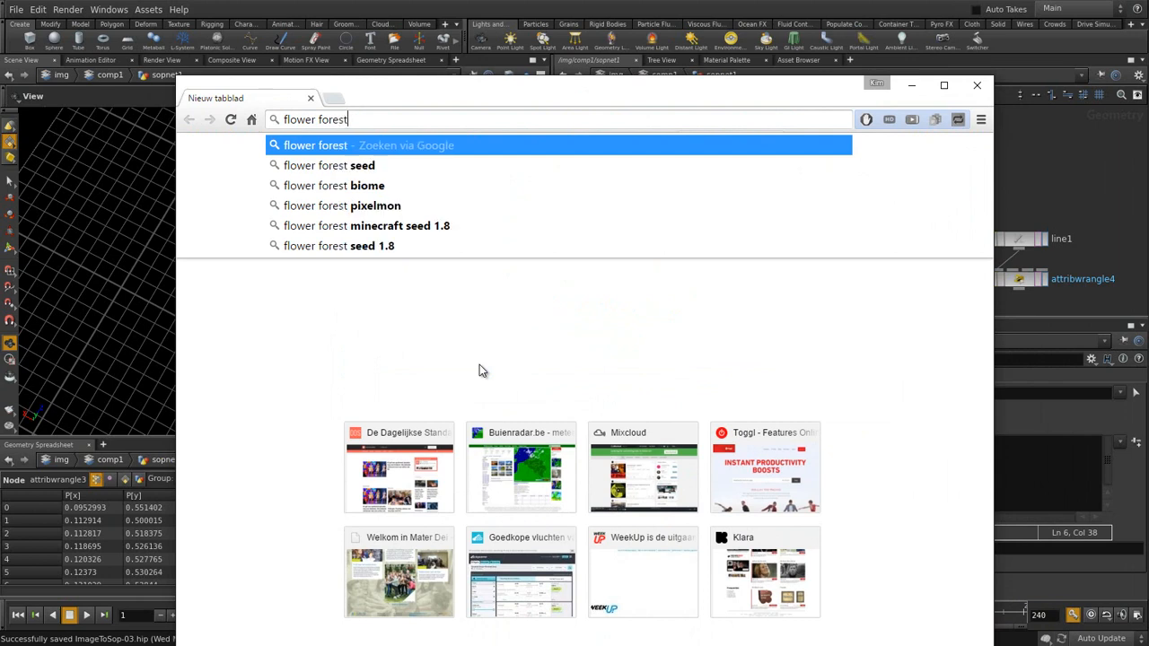
{"action": "key", "text": "Return"}
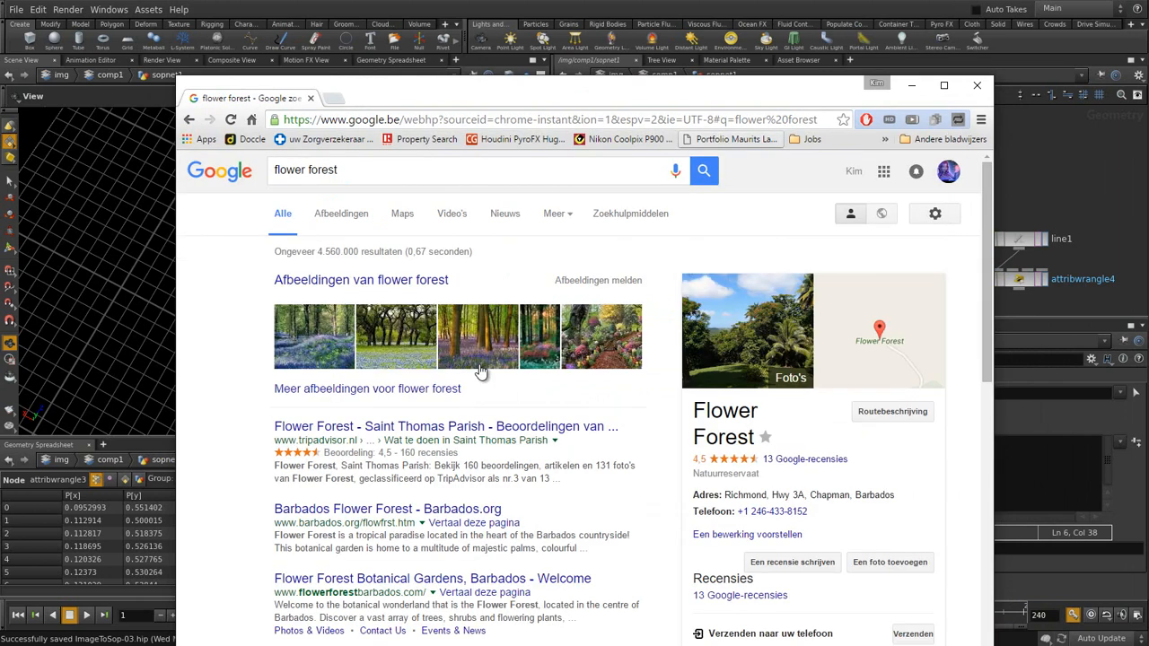
{"action": "left_click", "coordinate": [353, 218]}
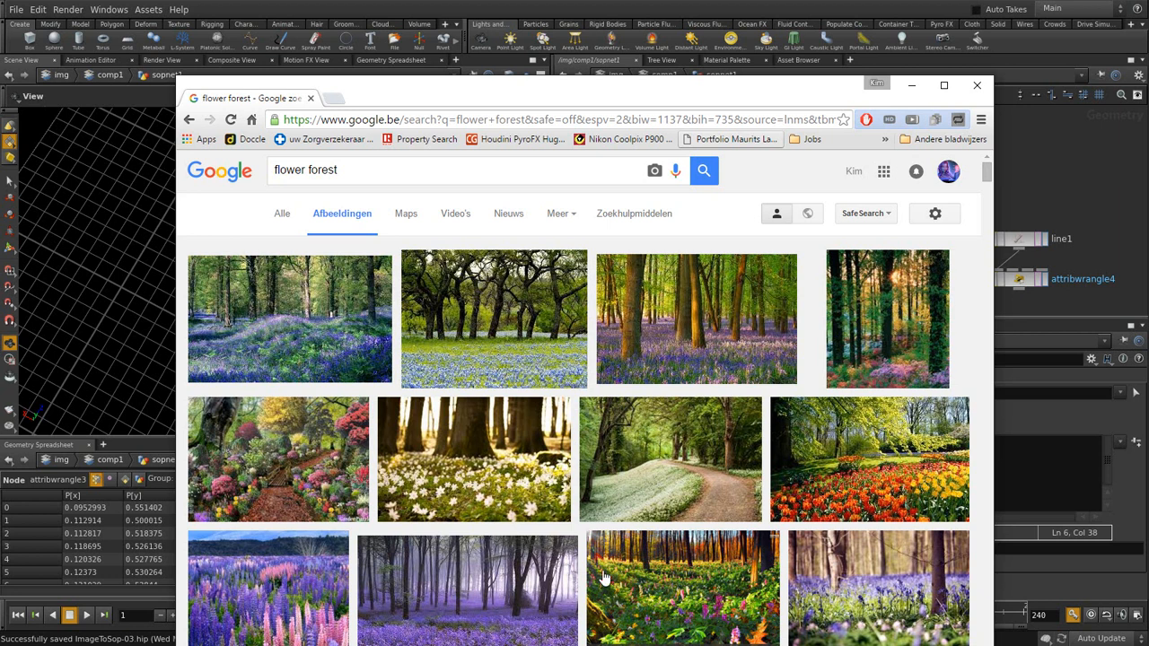
- Filter the image results to medium size (Grootte > Gemiddeld)
{"action": "left_click", "coordinate": [638, 224]}
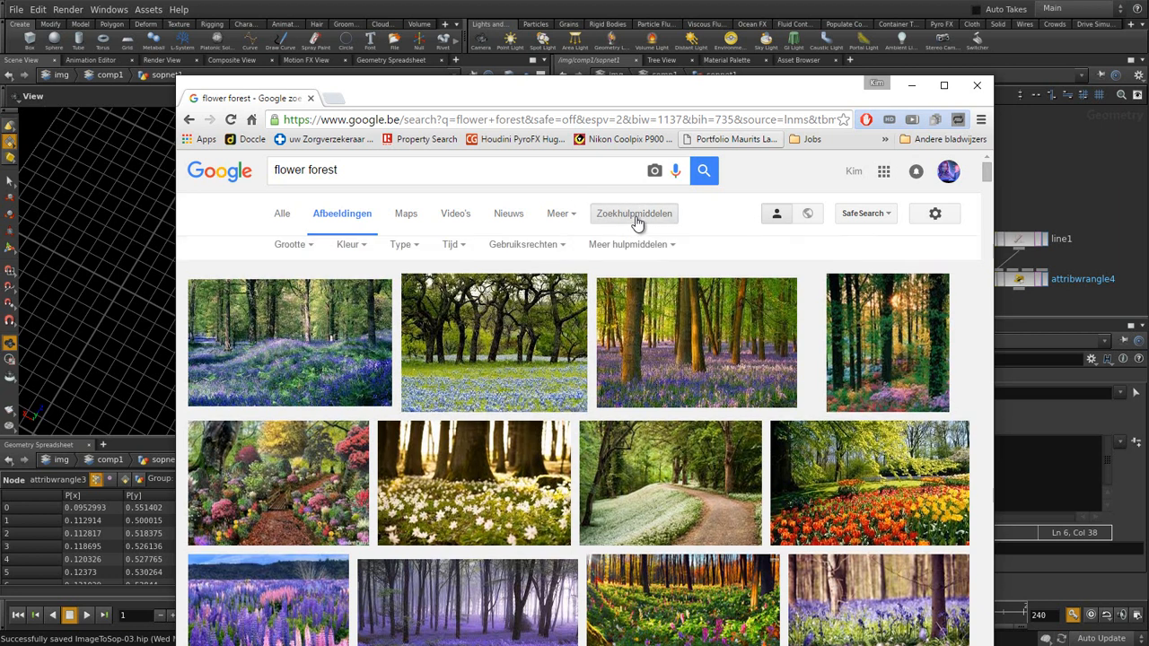
{"action": "left_click", "coordinate": [309, 255]}
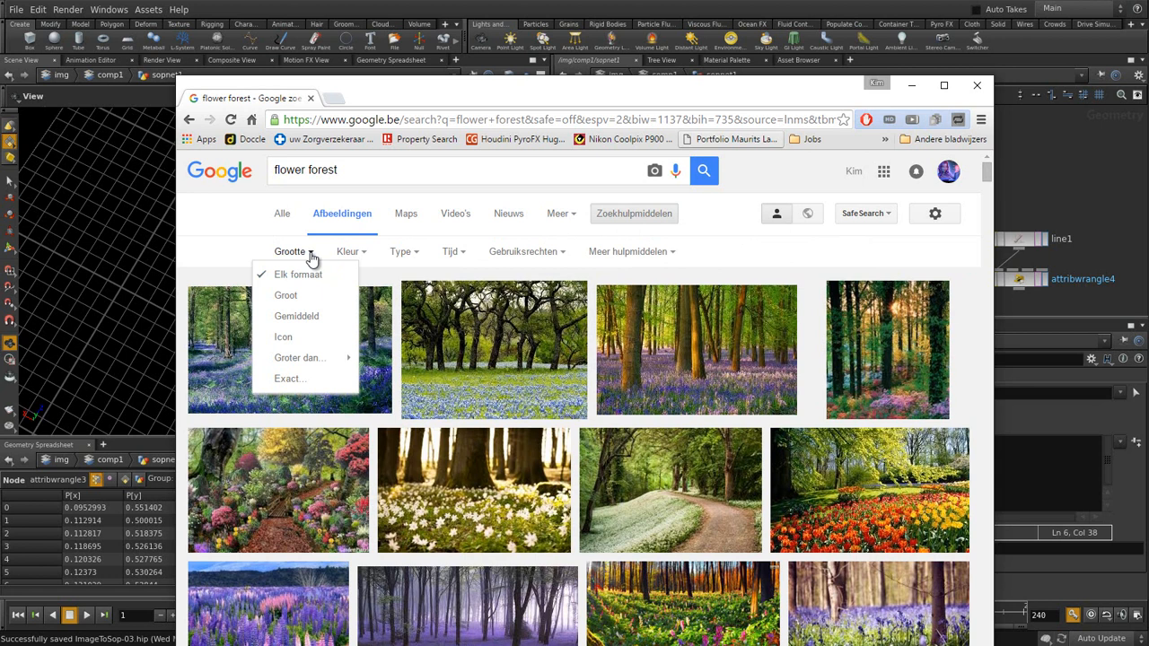
{"action": "left_click", "coordinate": [304, 317]}
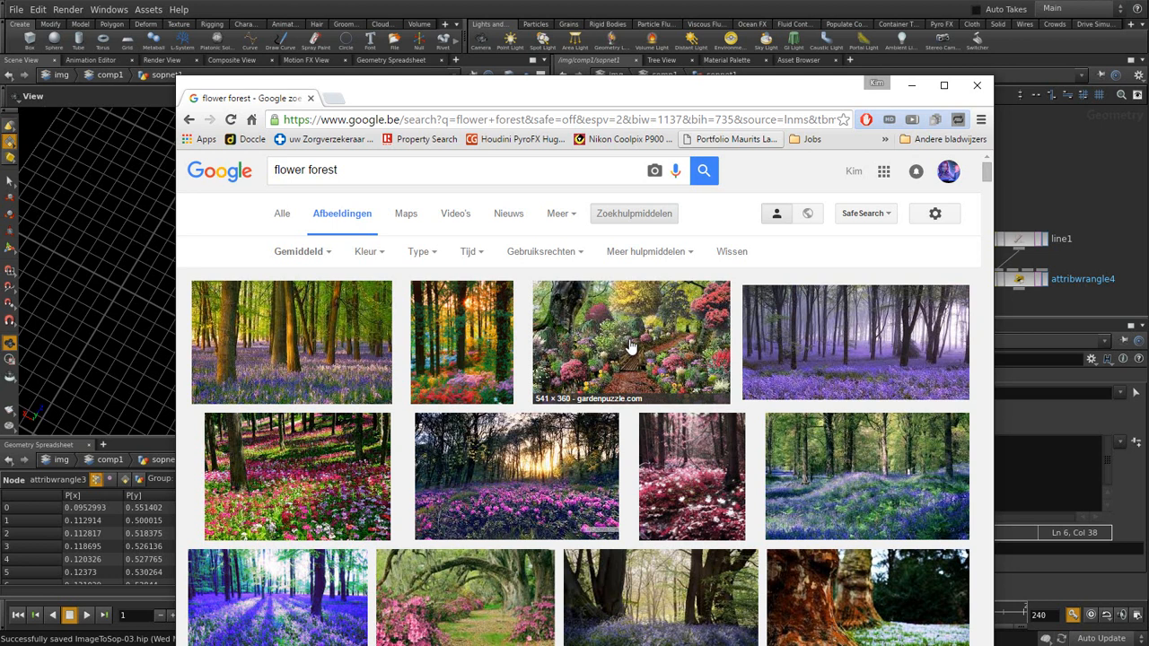
- Open the flower-forest.jpg photo on its own tab and copy its web address
{"action": "left_click", "coordinate": [474, 337]}
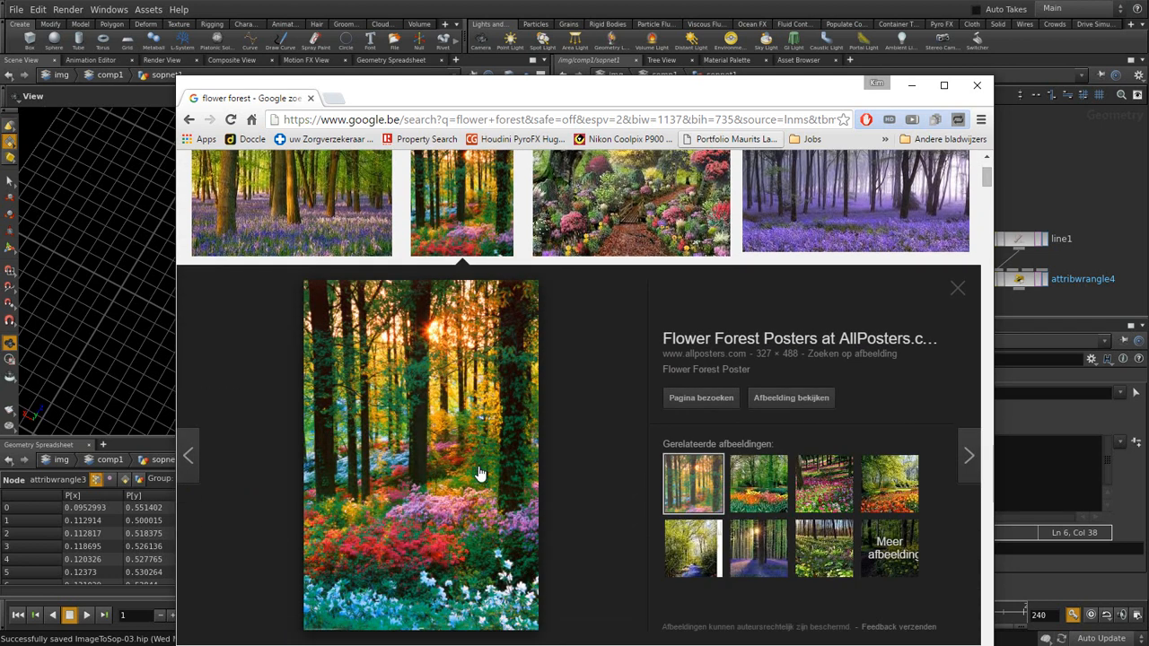
{"action": "left_click", "coordinate": [789, 401]}
{"action": "left_click", "coordinate": [768, 120]}
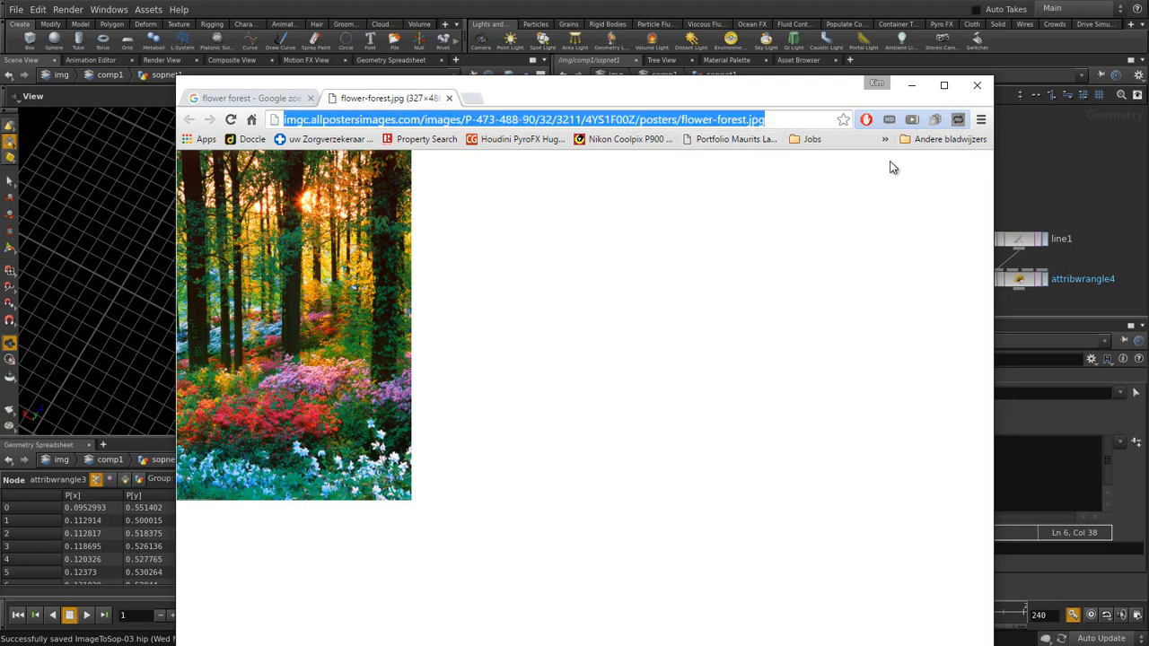
{"action": "left_click", "coordinate": [1068, 175]}
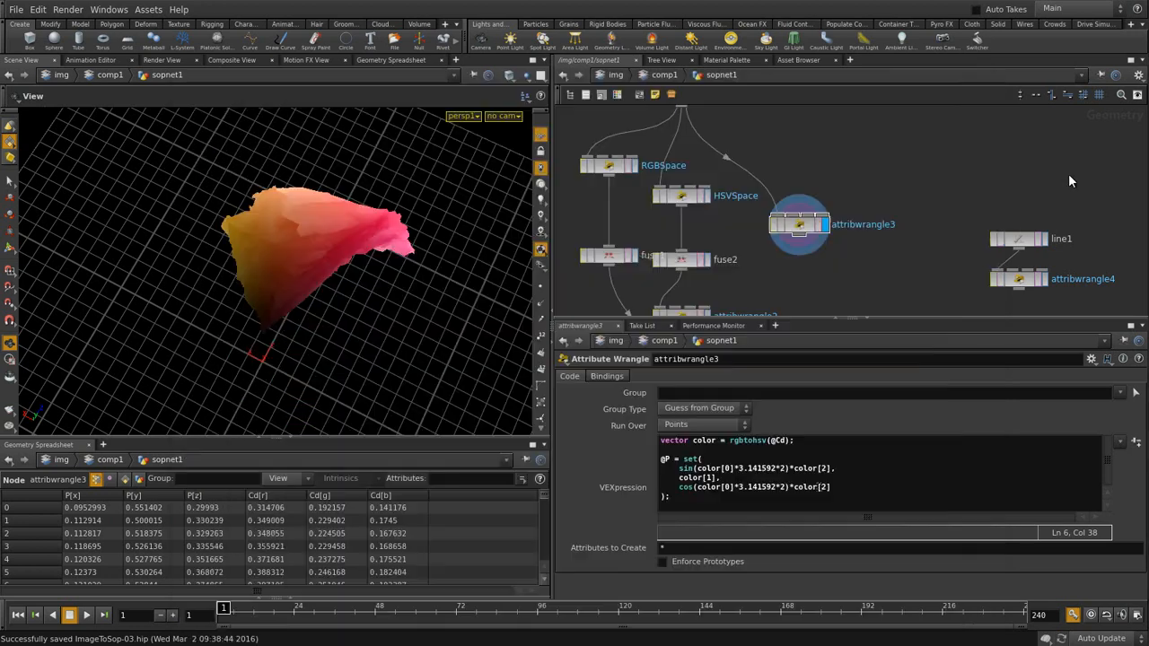
- In comp1, add a File COP that loads the pasted flower-forest.jpg web address
{"action": "left_click", "coordinate": [656, 76]}
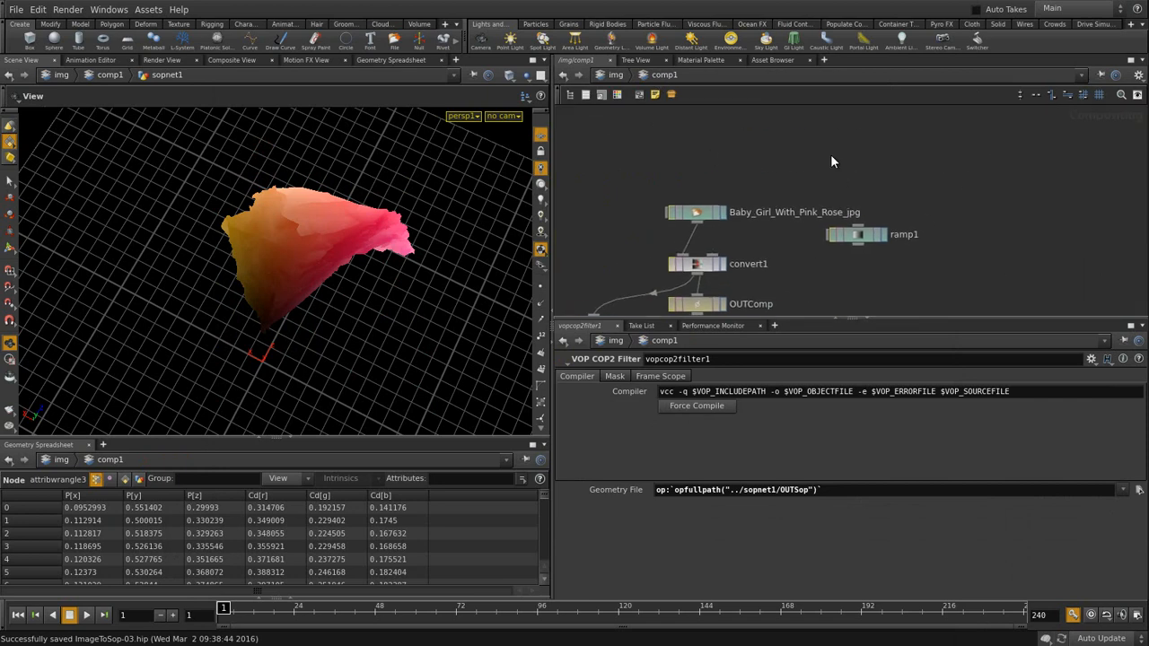
{"action": "key", "text": "Tab"}
{"action": "type", "text": "fil"}
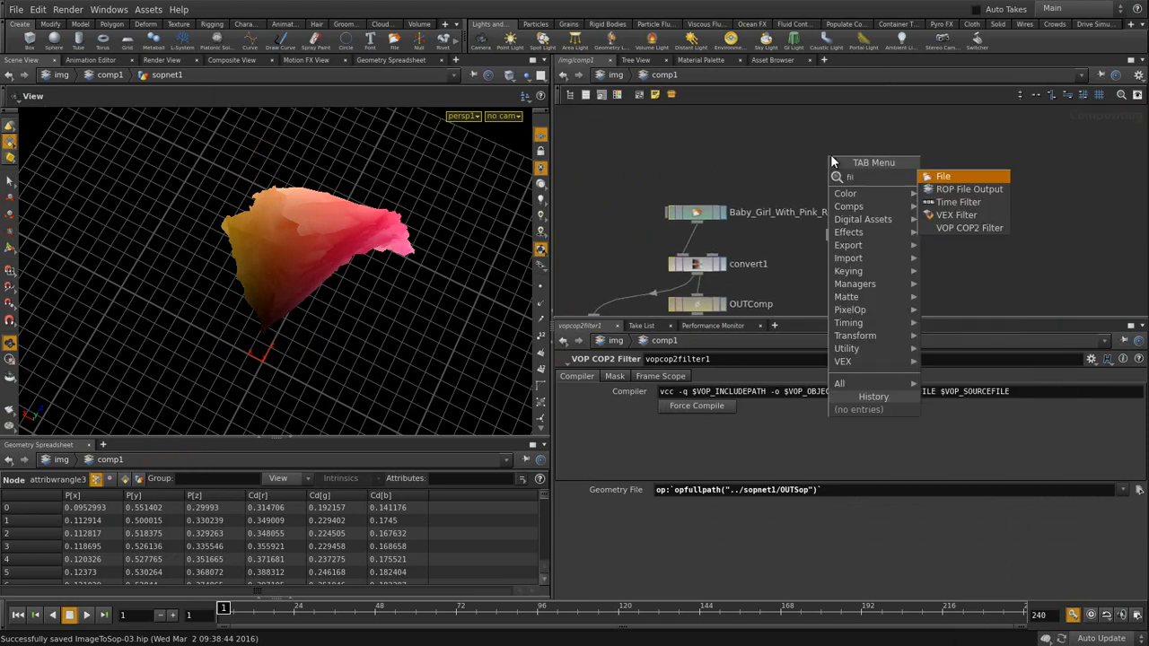
{"action": "left_click", "coordinate": [955, 177]}
{"action": "left_click", "coordinate": [845, 142]}
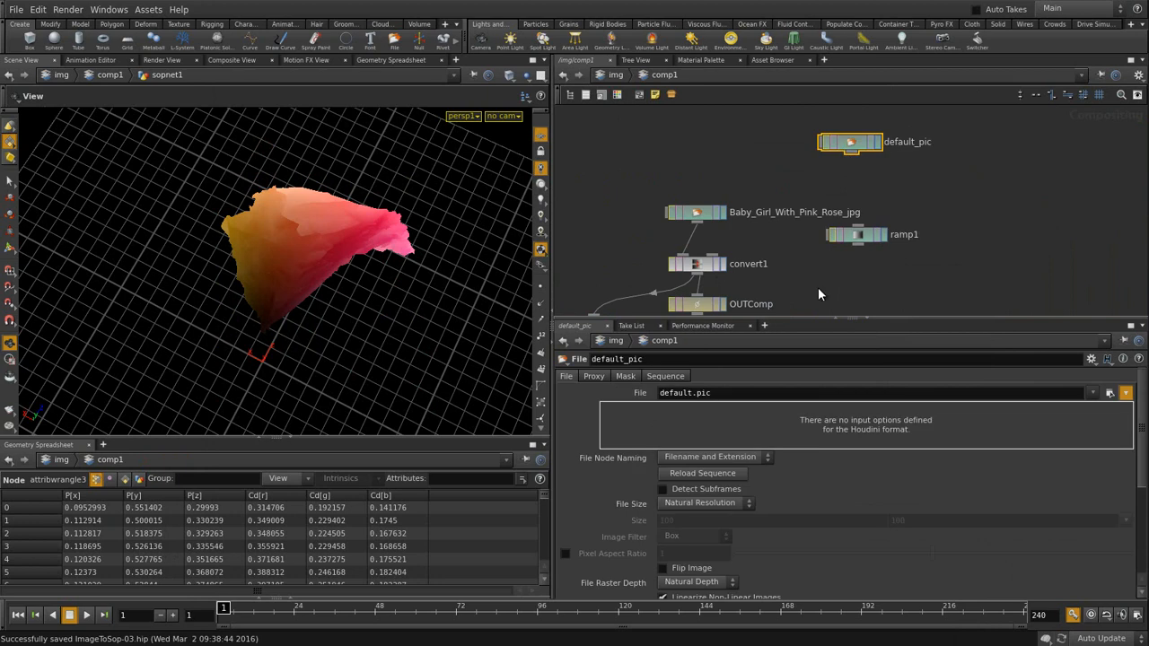
{"action": "left_click", "coordinate": [746, 399]}
{"action": "key", "text": "ctrl+v"}
{"action": "key", "text": "Return"}
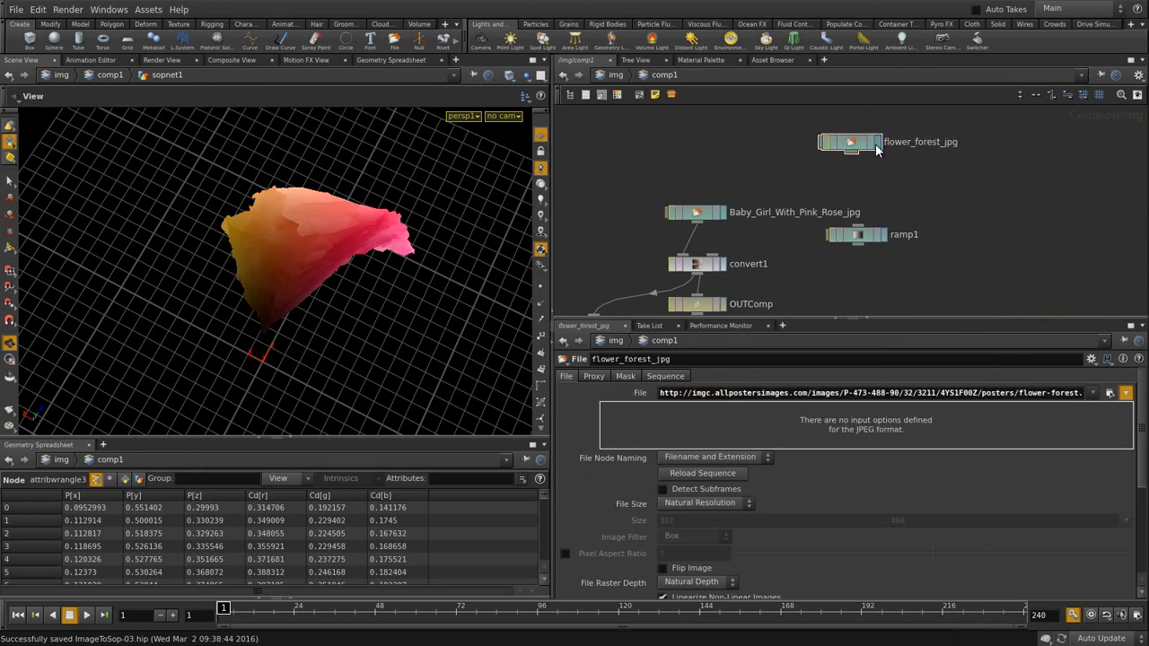
- Move the baby-girl image node aside and wire flower_forest_jpg into convert1
{"action": "left_click_drag", "start_coordinate": [1142, 434], "coordinate": [1095, 505]}
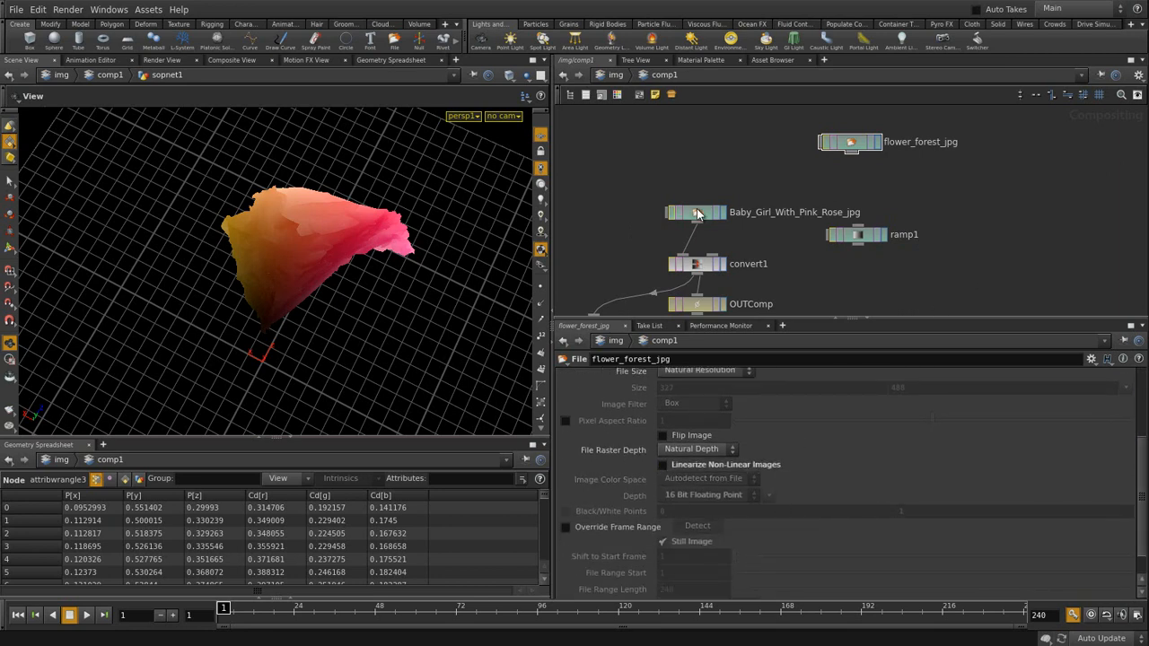
{"action": "left_click_drag", "start_coordinate": [696, 215], "coordinate": [615, 177]}
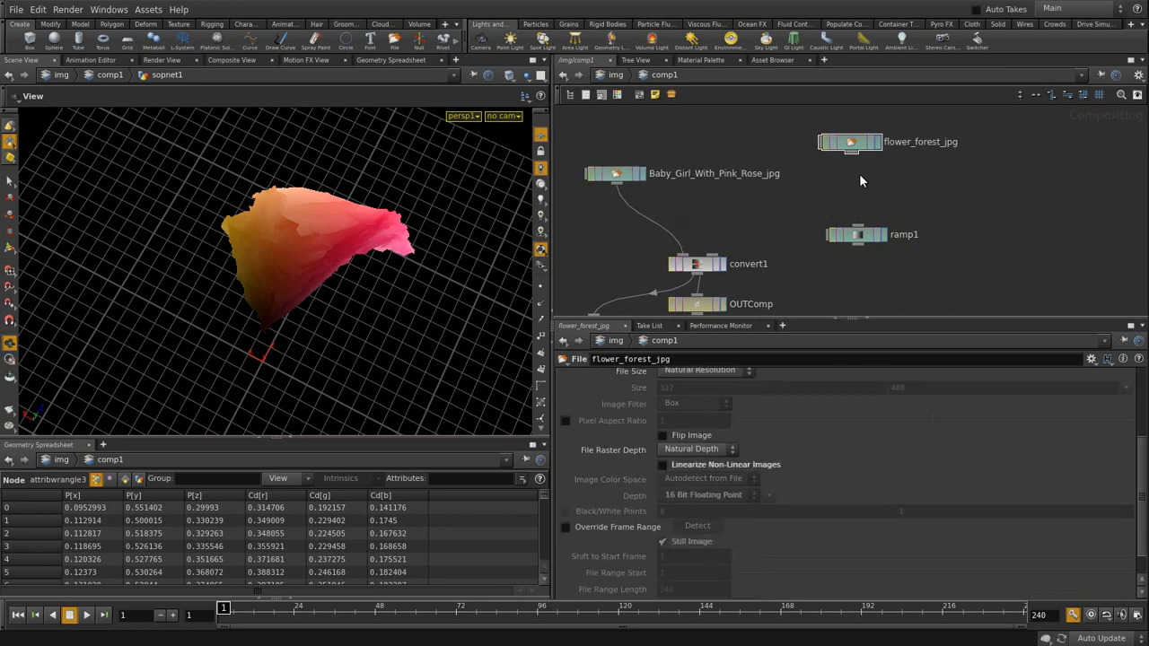
{"action": "left_click_drag", "start_coordinate": [855, 158], "coordinate": [687, 257]}
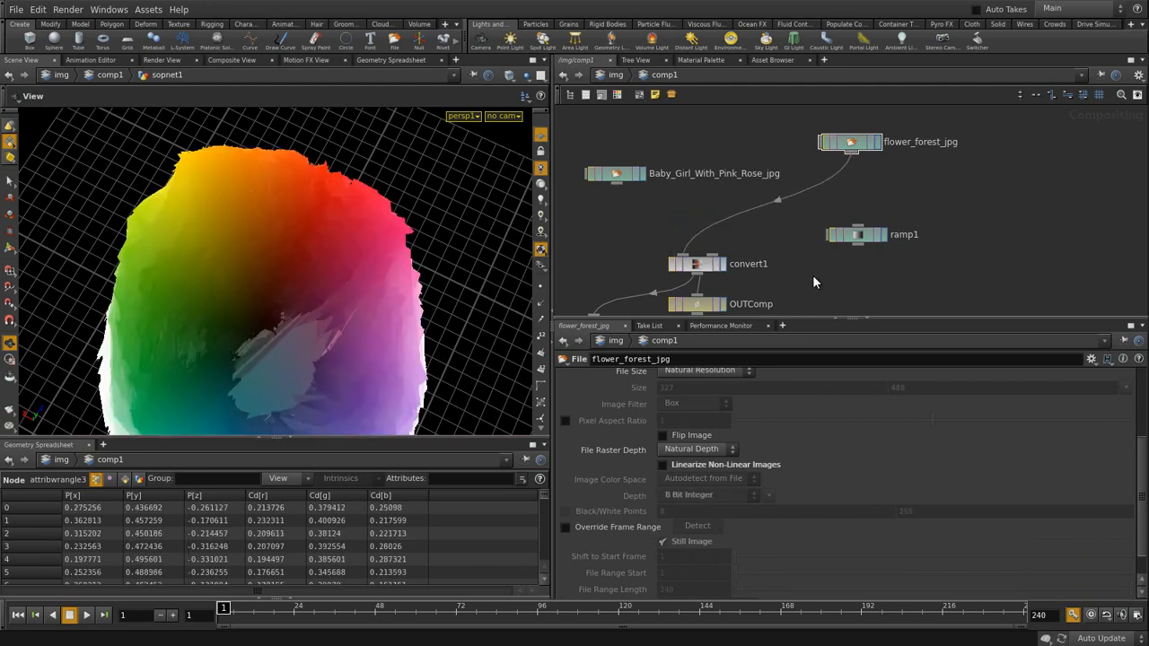
- Orbit the flower photo's colour disc from side and top, then go inside sopnet1
{"action": "left_click_drag", "start_coordinate": [280, 321], "coordinate": [311, 223]}
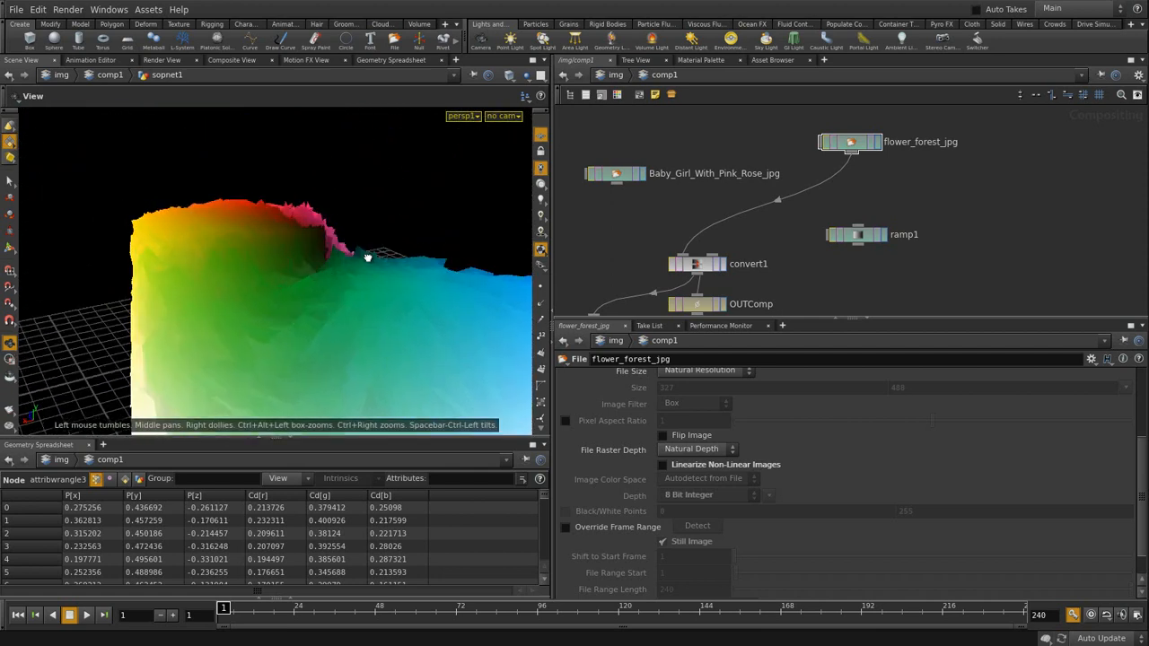
{"action": "left_click_drag", "start_coordinate": [412, 279], "coordinate": [405, 333]}
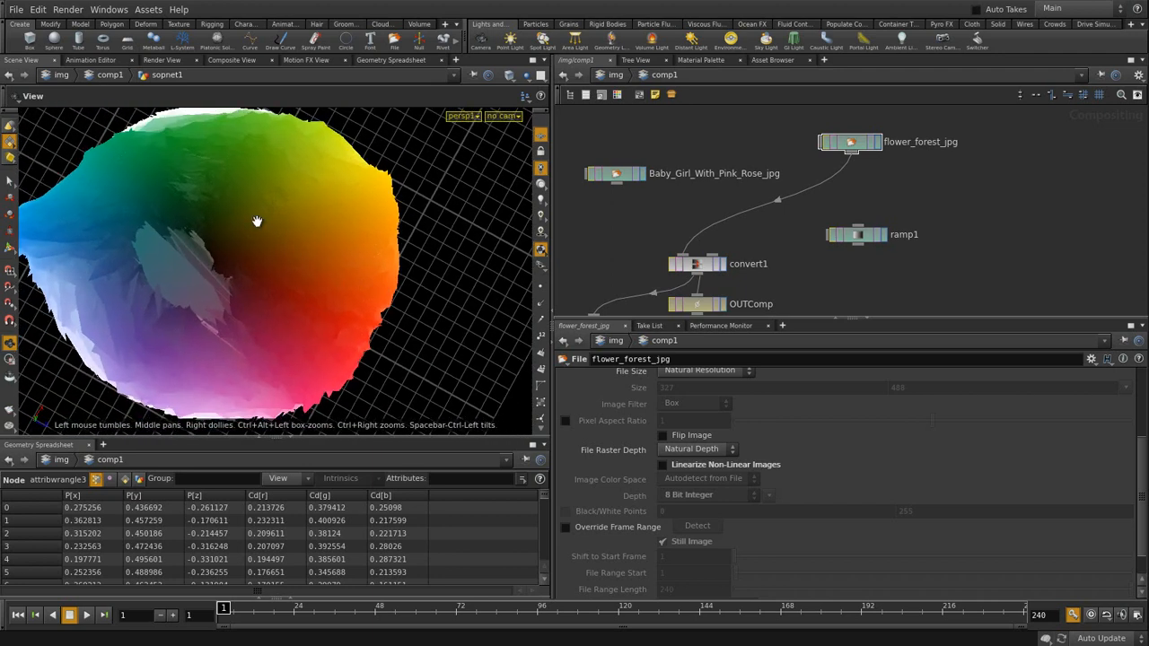
{"action": "middle_click_drag", "start_coordinate": [849, 177], "coordinate": [846, 166]}
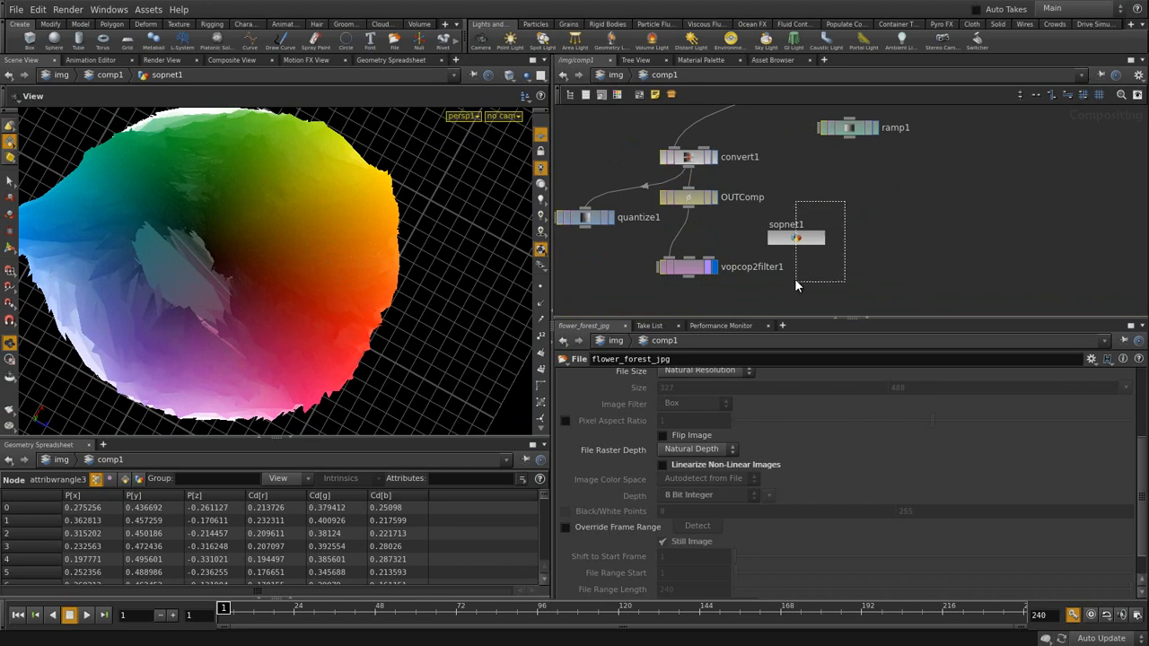
{"action": "left_click_drag", "start_coordinate": [800, 271], "coordinate": [798, 274]}
{"action": "key", "text": "i"}
{"action": "left_click", "coordinate": [906, 215]}
{"action": "left_click_drag", "start_coordinate": [807, 222], "coordinate": [806, 225]}
{"action": "left_click_drag", "start_coordinate": [280, 291], "coordinate": [215, 241]}
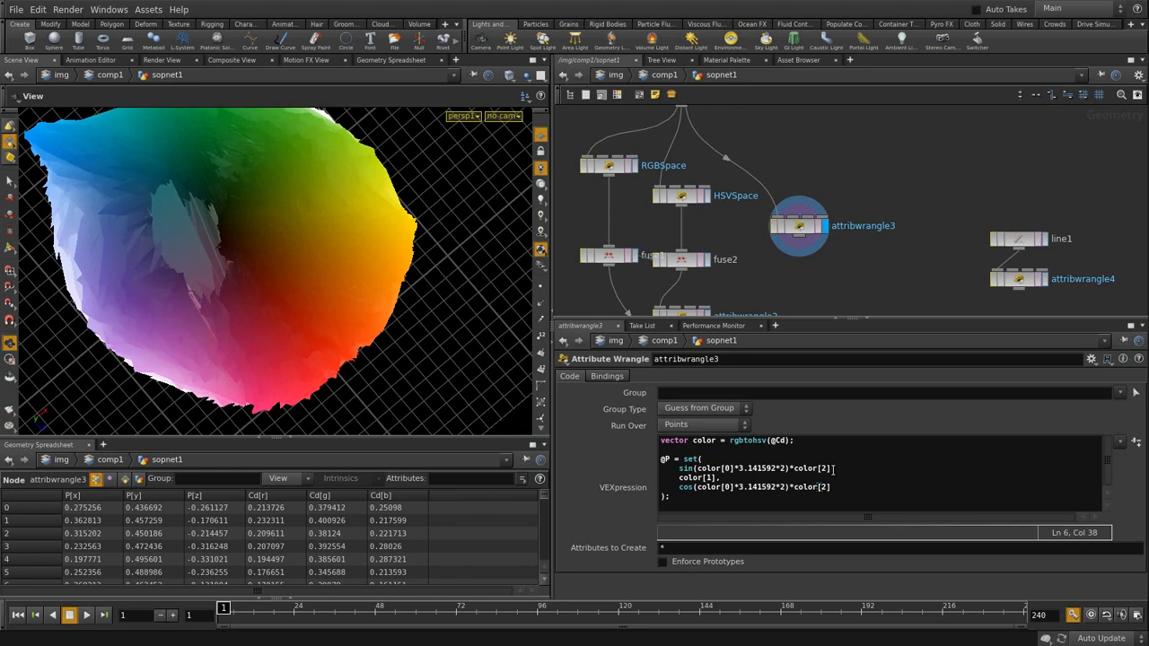
- Change attribwrangle3's sin and cos radius to (color[2]+0.5) and orbit the resulting hollow ring
{"action": "key", "text": "Left"}
{"action": "type", "text": "0.5"}
{"action": "type", "text": "("}
{"action": "type", "text": "("}
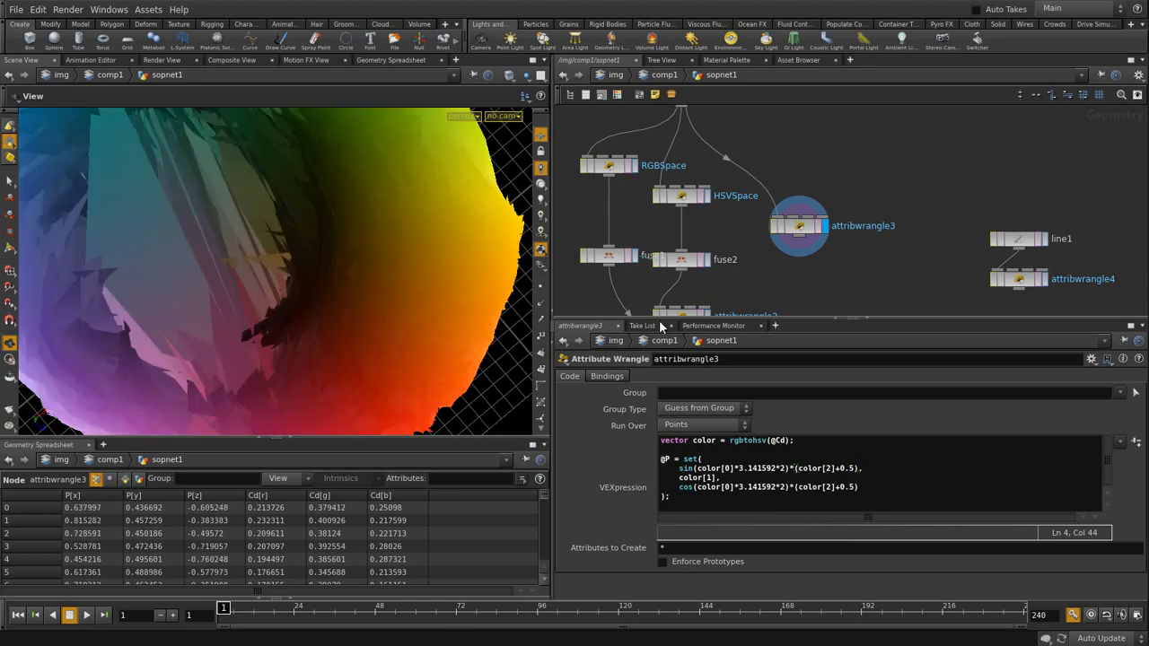
{"action": "left_click_drag", "start_coordinate": [311, 239], "coordinate": [290, 285]}
{"action": "left_click_drag", "start_coordinate": [217, 216], "coordinate": [149, 302]}
{"action": "left_click_drag", "start_coordinate": [219, 244], "coordinate": [329, 316]}
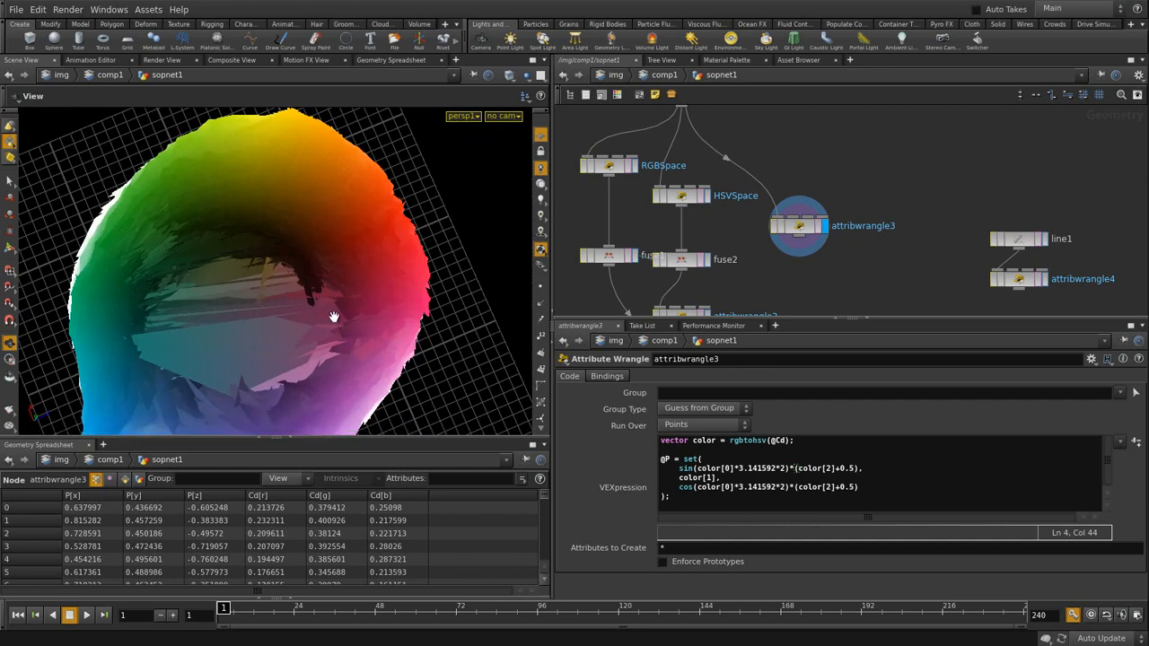
{"action": "middle_click_drag", "start_coordinate": [817, 270], "coordinate": [808, 213]}
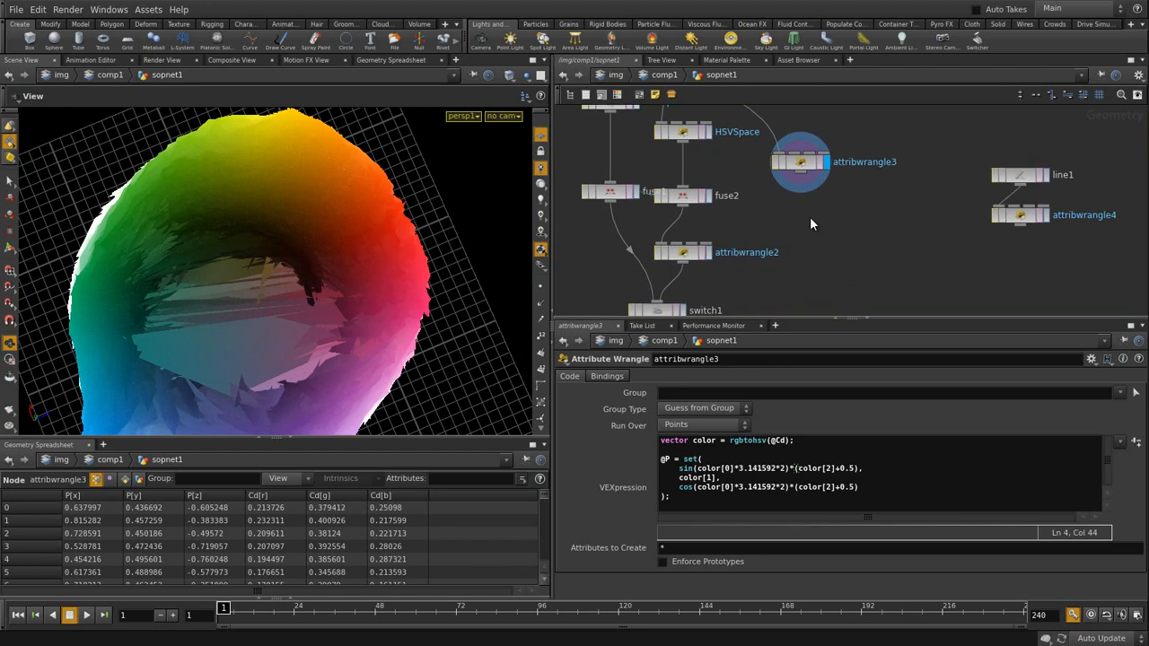
- Duplicate fuse2 as fuse3, feed attribwrangle3 into it, and place it underneath
{"action": "left_click", "coordinate": [702, 199]}
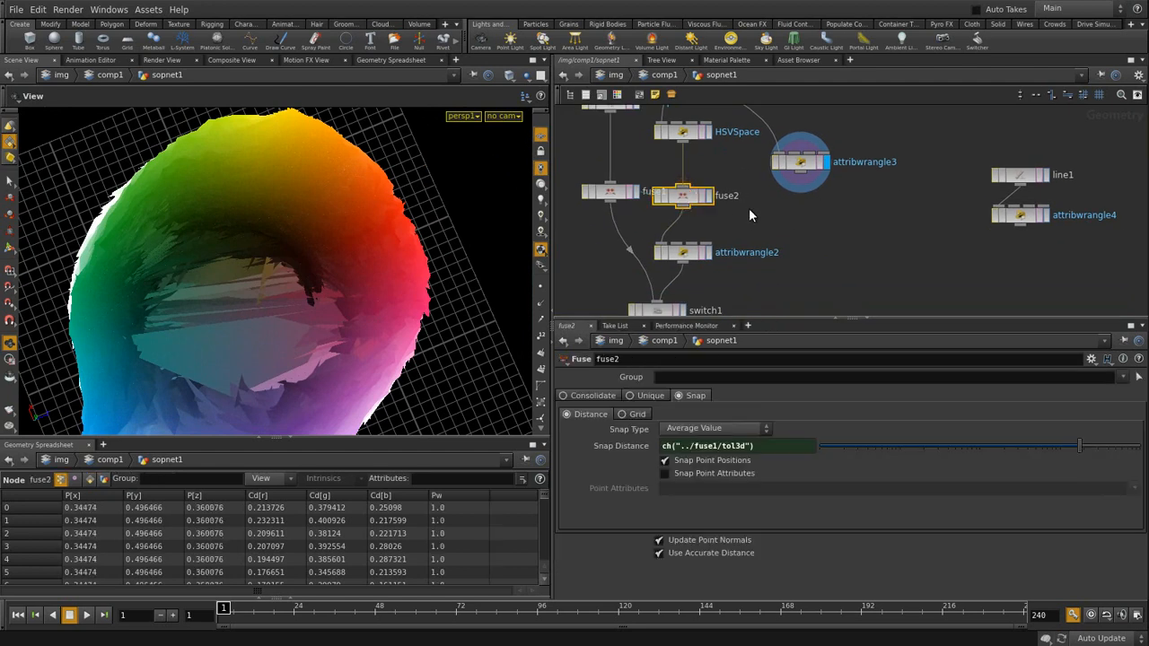
{"action": "key", "text": "ctrl+c"}
{"action": "key", "text": "ctrl+v"}
{"action": "left_click", "coordinate": [815, 188]}
{"action": "left_click", "coordinate": [802, 170]}
{"action": "left_click_drag", "start_coordinate": [804, 182], "coordinate": [815, 220]}
{"action": "left_click", "coordinate": [827, 256]}
{"action": "left_click_drag", "start_coordinate": [274, 266], "coordinate": [261, 310]}
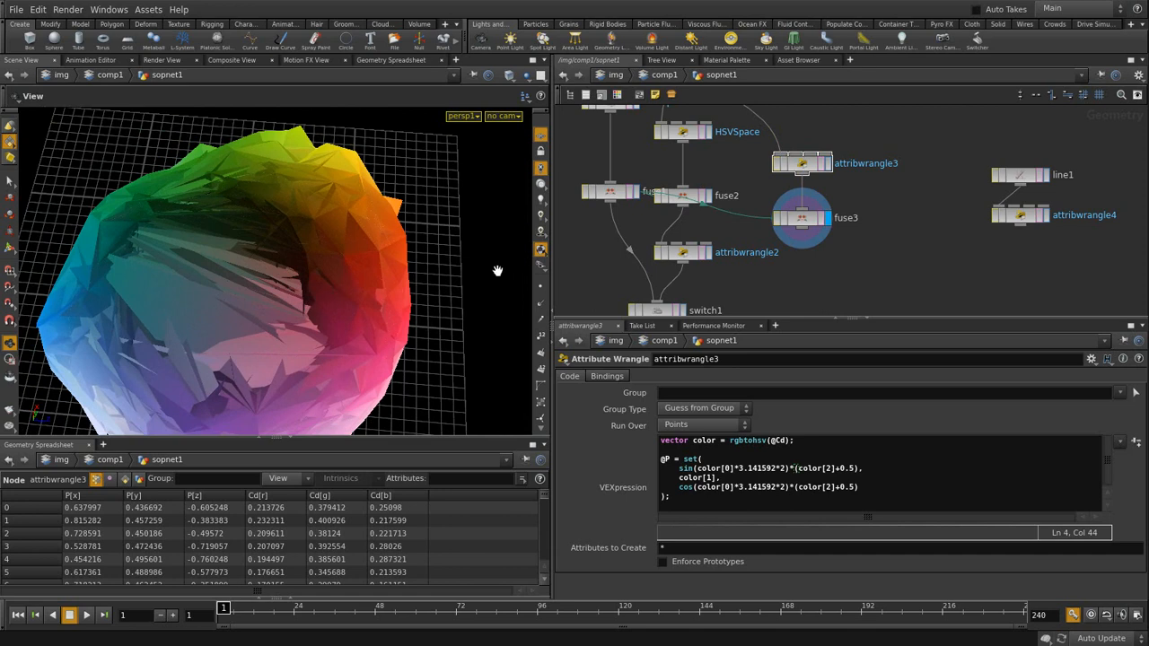
- Display fuse2's red mesh and orbit around it
{"action": "left_click", "coordinate": [709, 195]}
{"action": "mouse_move", "coordinate": [314, 263]}
{"action": "left_mouse_down"}
{"action": "mouse_move", "coordinate": [218, 203]}
{"action": "mouse_move", "coordinate": [230, 243]}
{"action": "mouse_move", "coordinate": [302, 257]}
{"action": "left_mouse_up"}
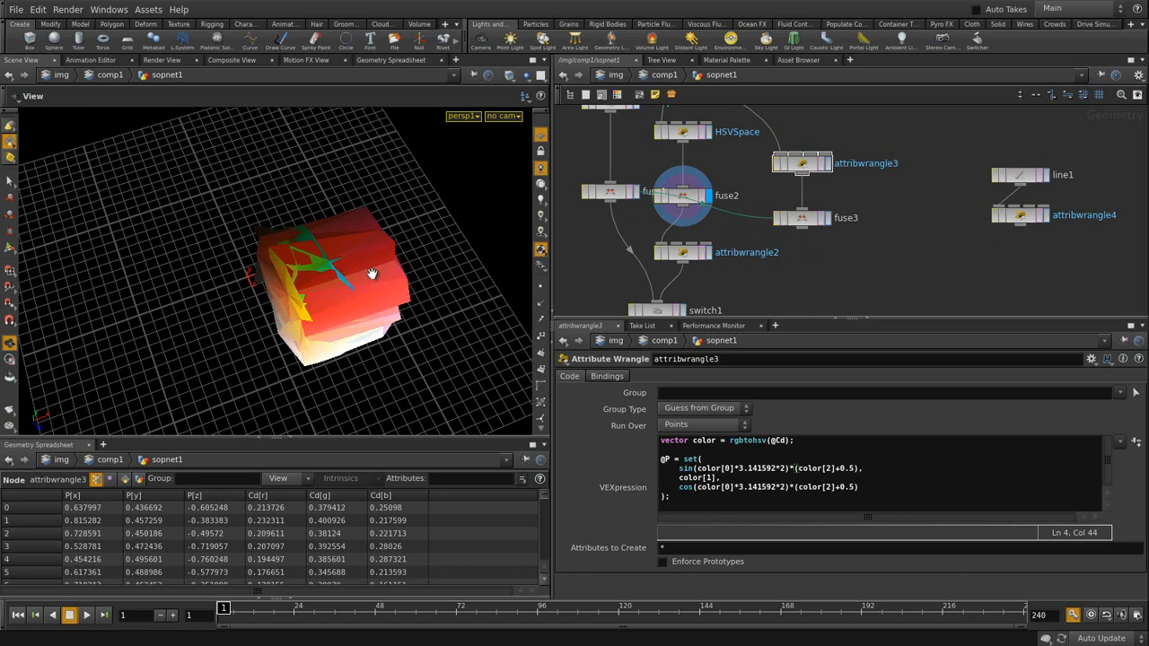
{"action": "left_click_drag", "start_coordinate": [345, 280], "coordinate": [257, 285]}
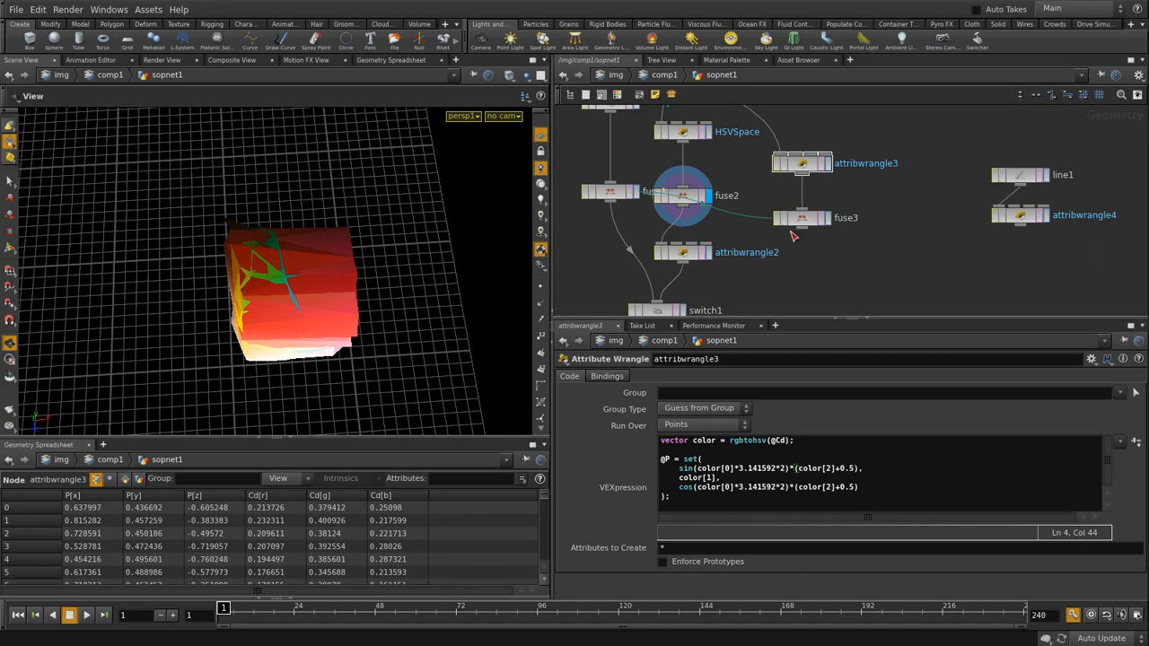
- Display fuse3's rainbow HSV sphere, review attribwrangle3's code, and orbit the sphere
{"action": "left_click", "coordinate": [827, 219]}
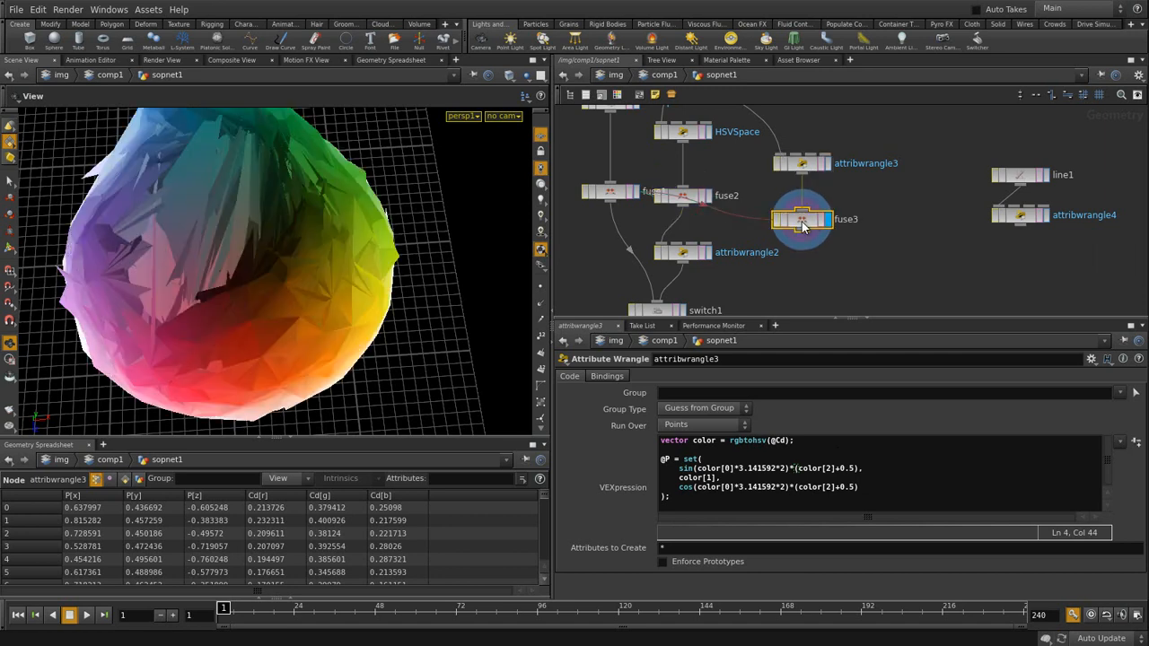
{"action": "left_click", "coordinate": [806, 224]}
{"action": "left_click", "coordinate": [808, 165]}
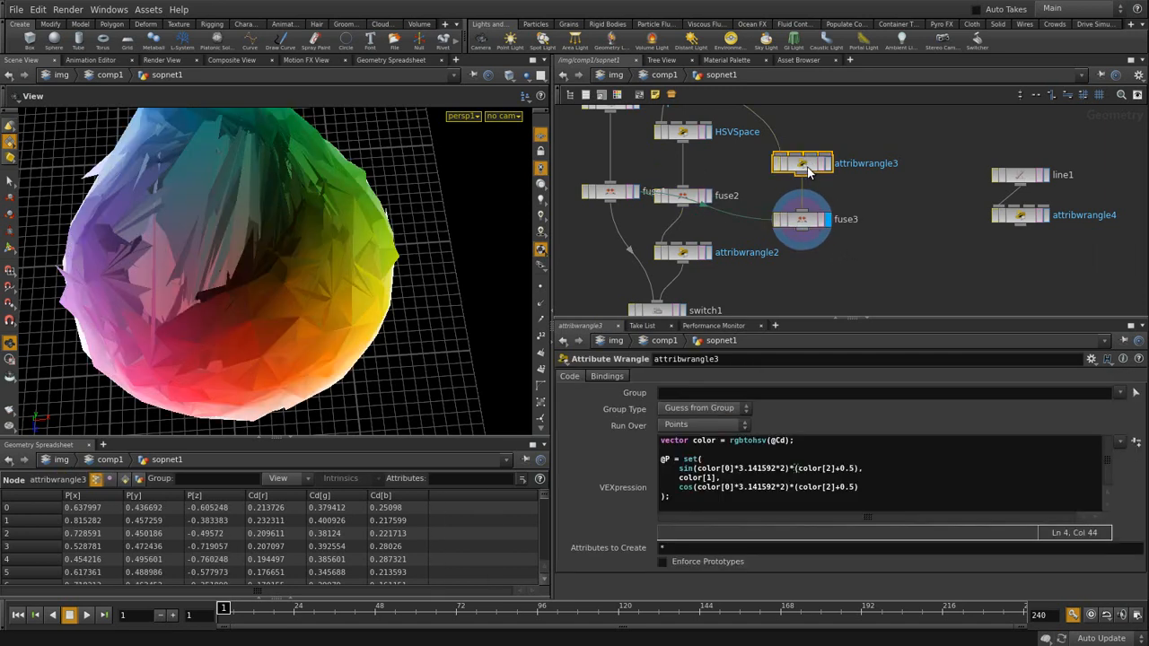
{"action": "left_click_drag", "start_coordinate": [174, 267], "coordinate": [268, 300]}
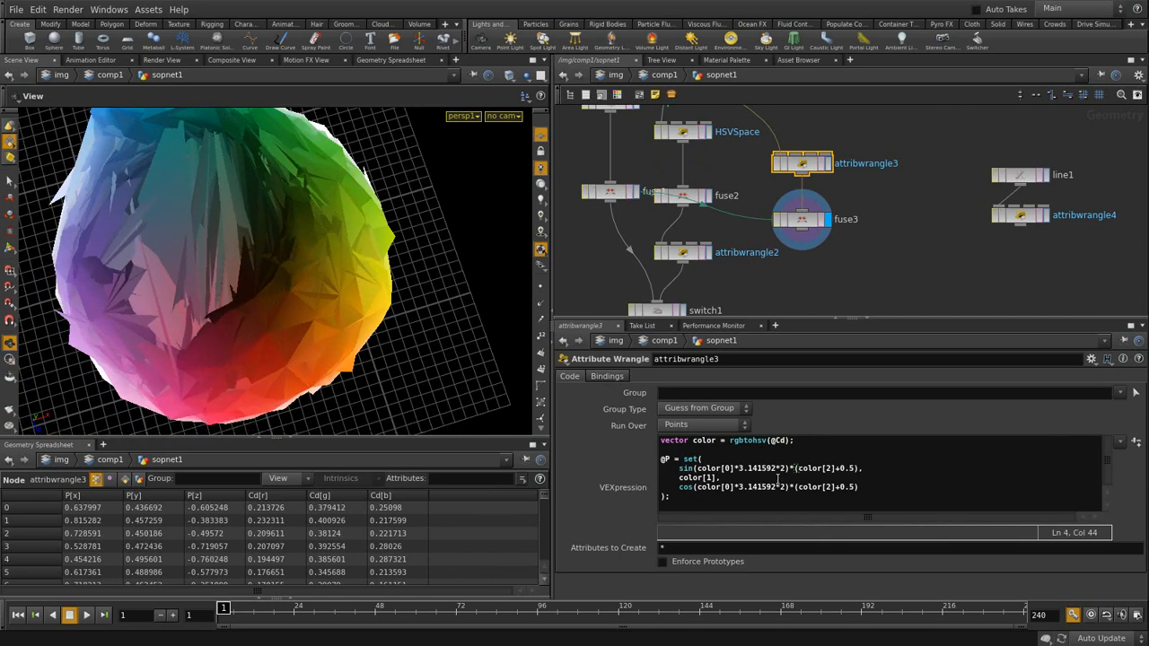
{"action": "left_click", "coordinate": [894, 227]}
{"action": "middle_click_drag", "start_coordinate": [895, 239], "coordinate": [918, 177]}
{"action": "mouse_move", "coordinate": [923, 219]}
{"action": "middle_mouse_down"}
{"action": "mouse_move", "coordinate": [857, 272]}
{"action": "mouse_move", "coordinate": [851, 244]}
{"action": "mouse_move", "coordinate": [850, 324]}
{"action": "middle_mouse_up"}
- In comp1, rewire convert1 to take the Baby_Girl_With_Pink_Rose_jpg image instead
{"action": "middle_click_drag", "start_coordinate": [819, 139], "coordinate": [832, 192]}
{"action": "key", "text": "u"}
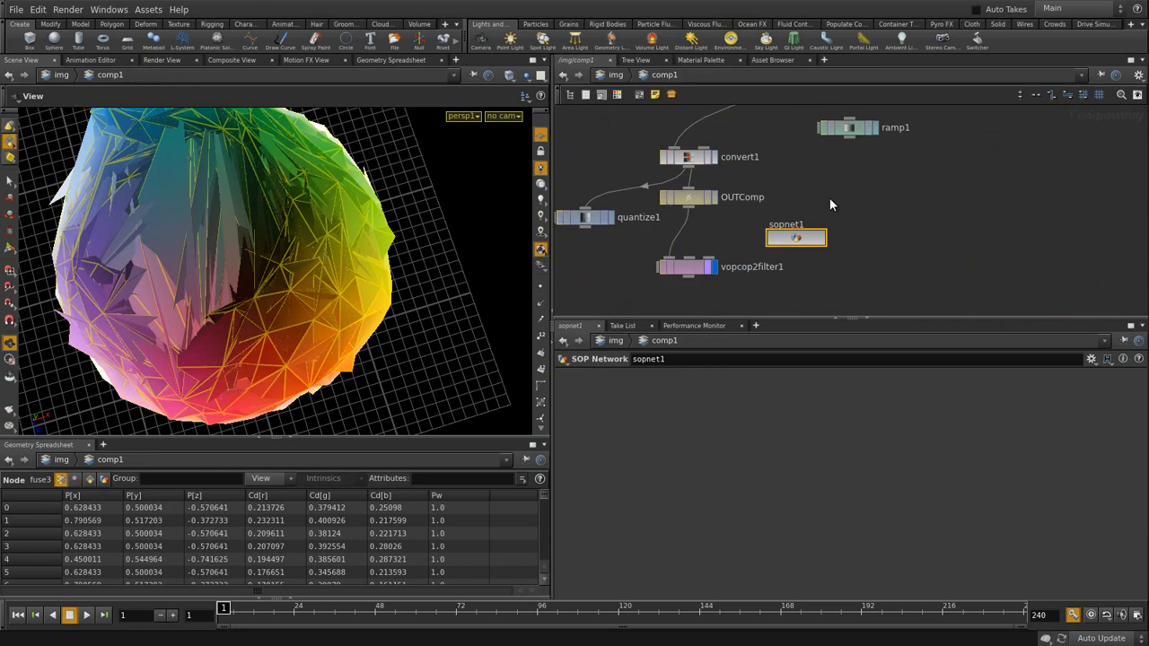
{"action": "middle_click_drag", "start_coordinate": [693, 95], "coordinate": [720, 234]}
{"action": "left_click_drag", "start_coordinate": [628, 217], "coordinate": [692, 295]}
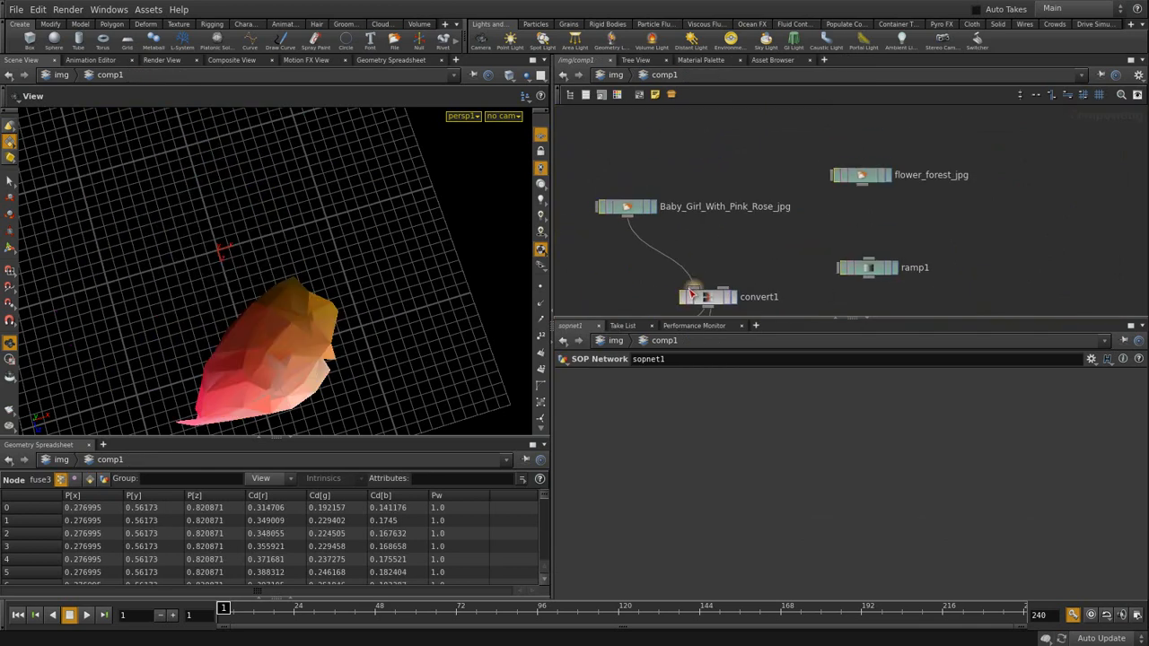
{"action": "left_click_drag", "start_coordinate": [230, 330], "coordinate": [576, 299]}
- Go back inside sopnet1 and display and select attribwrangle3
{"action": "middle_click_drag", "start_coordinate": [784, 247], "coordinate": [745, 123]}
{"action": "left_click", "coordinate": [779, 254]}
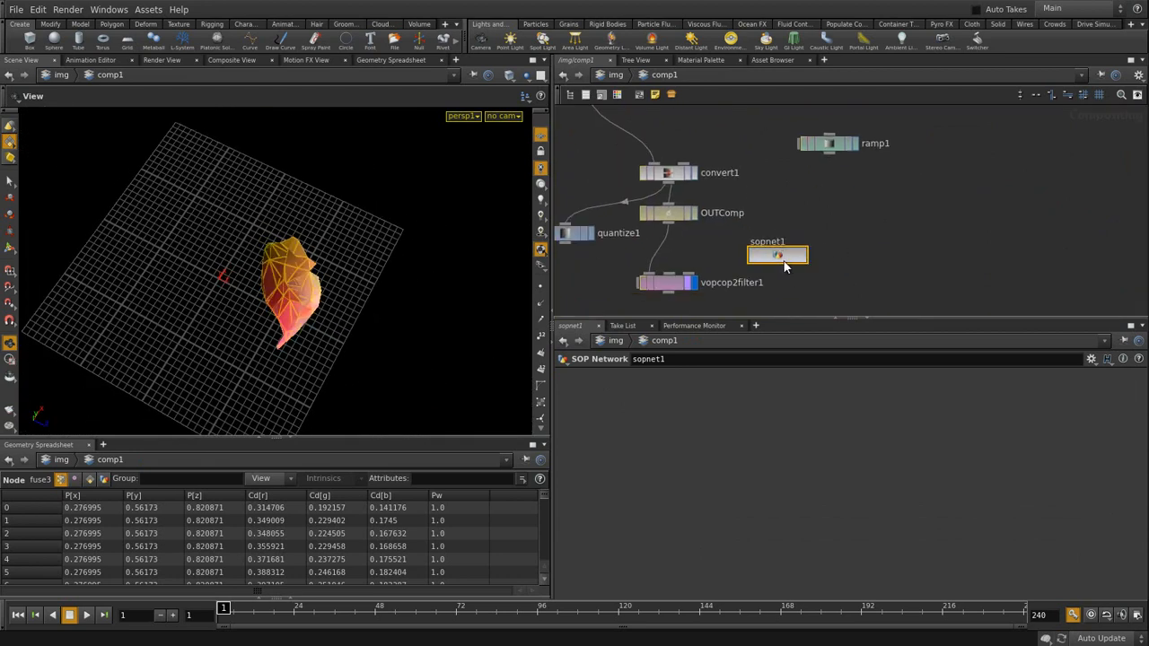
{"action": "double_click", "coordinate": [783, 256]}
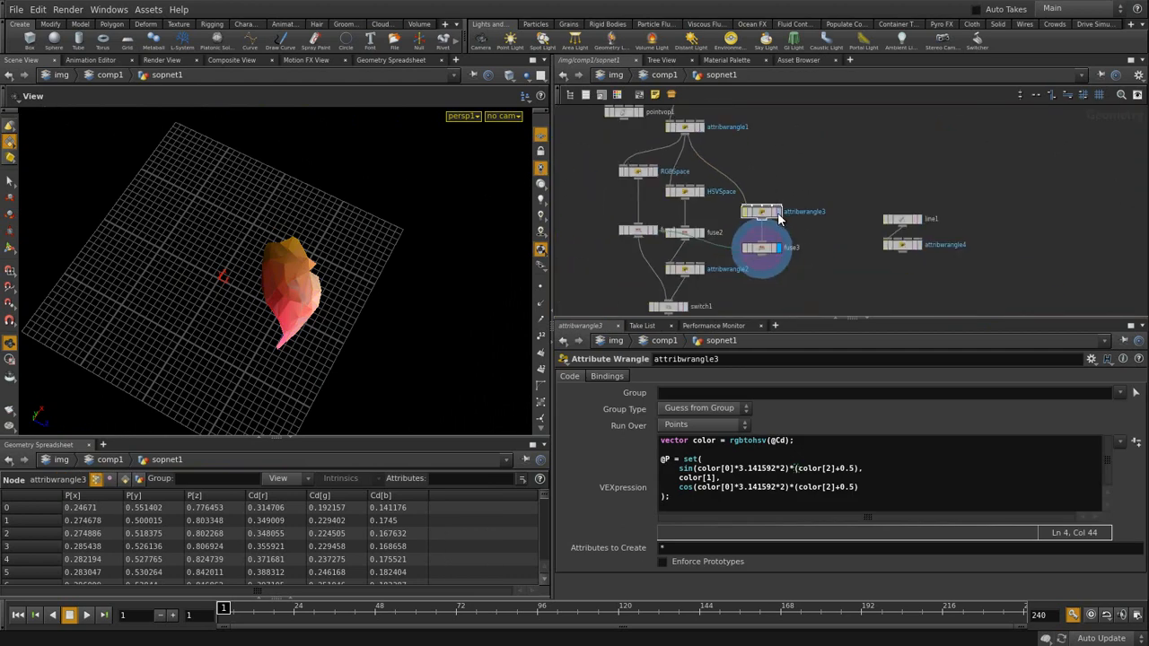
{"action": "left_click", "coordinate": [779, 214]}
{"action": "left_click", "coordinate": [762, 221]}
{"action": "left_click_drag", "start_coordinate": [239, 267], "coordinate": [323, 297]}
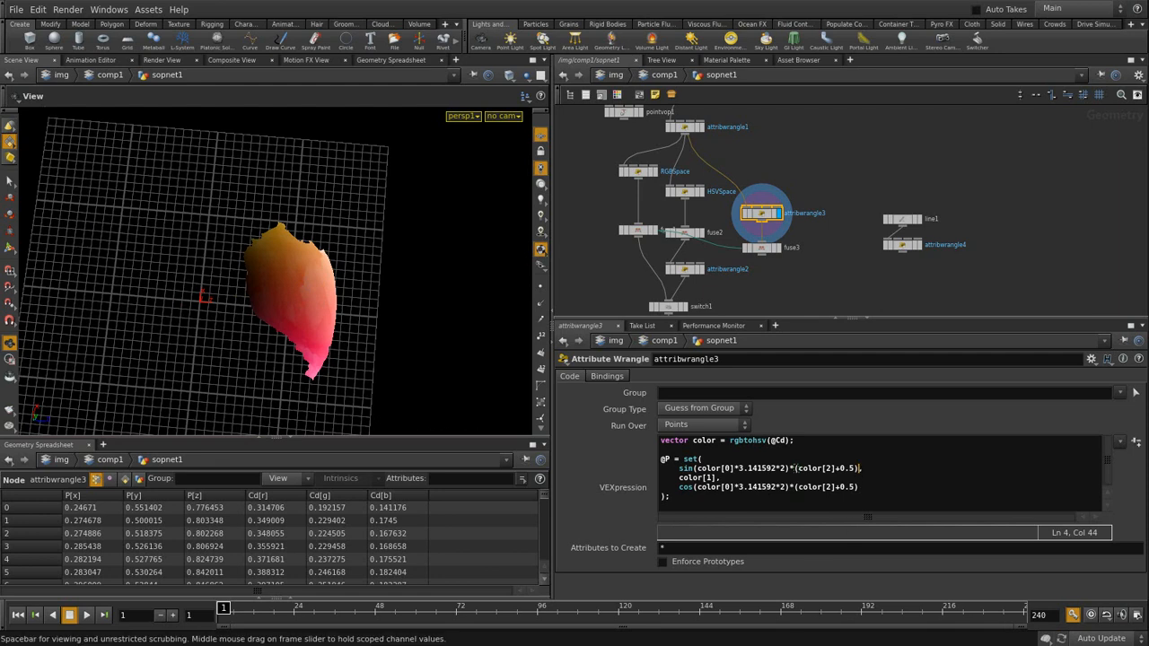
- Multiply the sin and cos radius terms by 0.5 in attribwrangle3 and inspect the narrower patch
{"action": "type", "text": ","}
{"action": "left_click", "coordinate": [835, 468]}
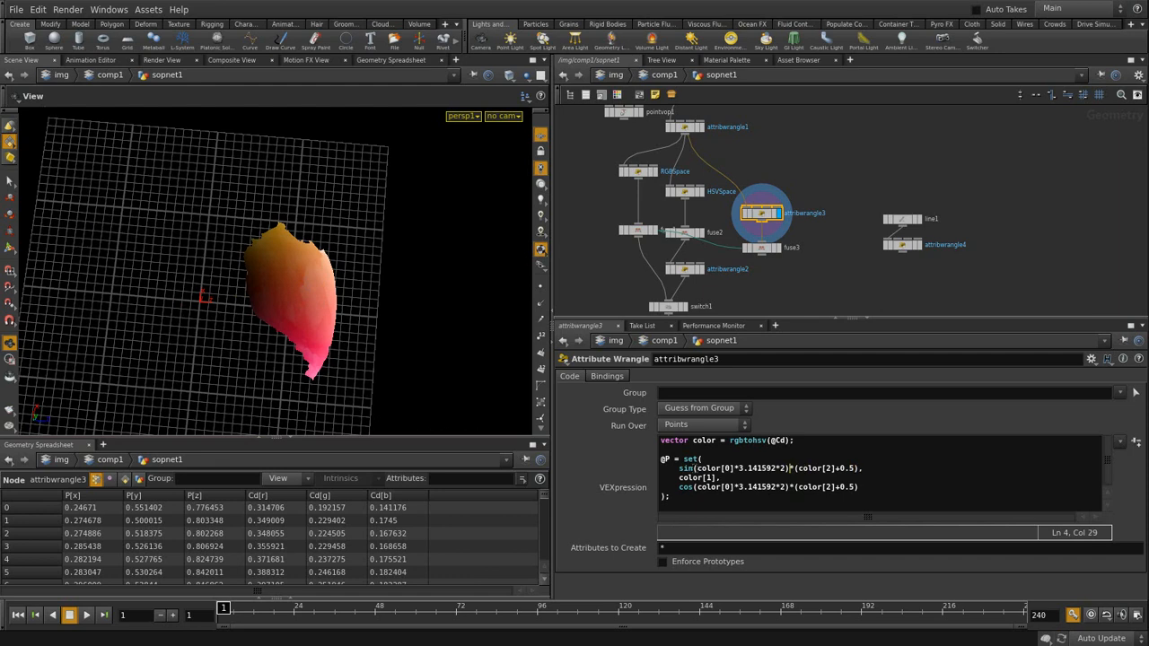
{"action": "type", "text": "*0.5"}
{"action": "type", "text": "*0.5"}
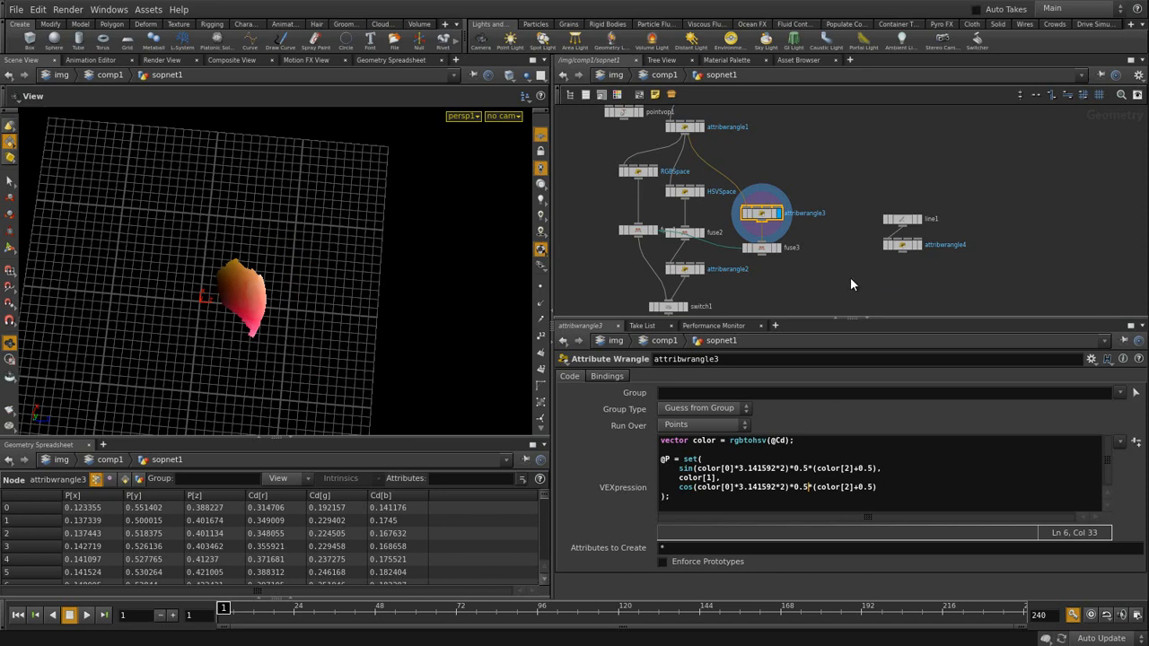
{"action": "left_click_drag", "start_coordinate": [285, 305], "coordinate": [349, 317]}
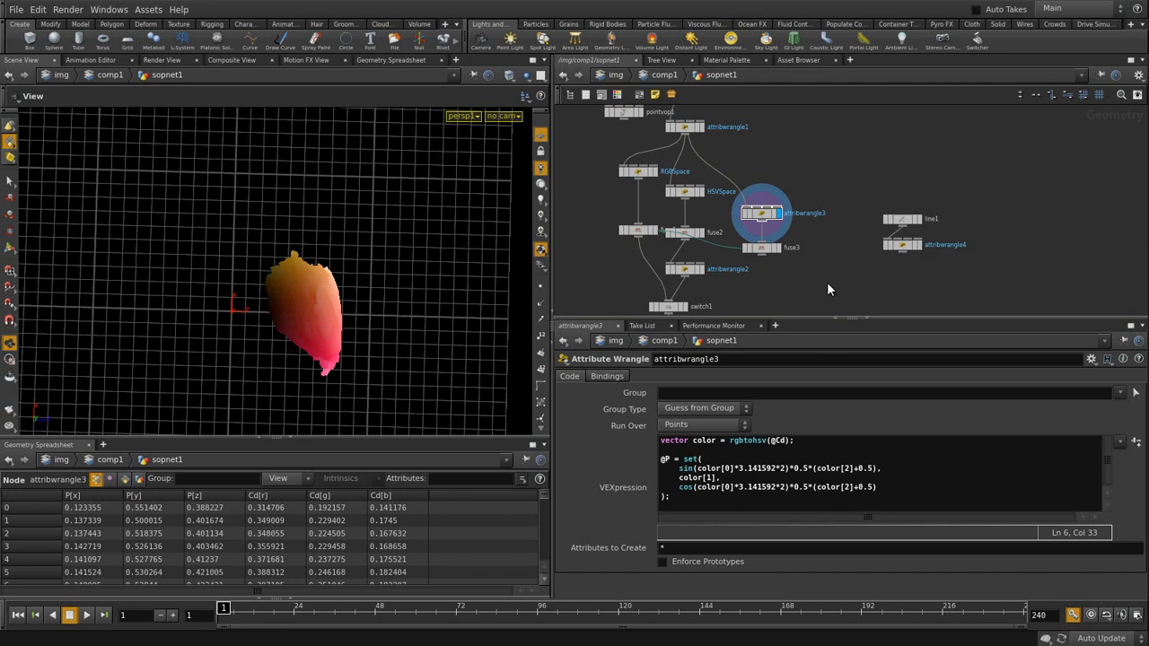
{"action": "left_click", "coordinate": [774, 248]}
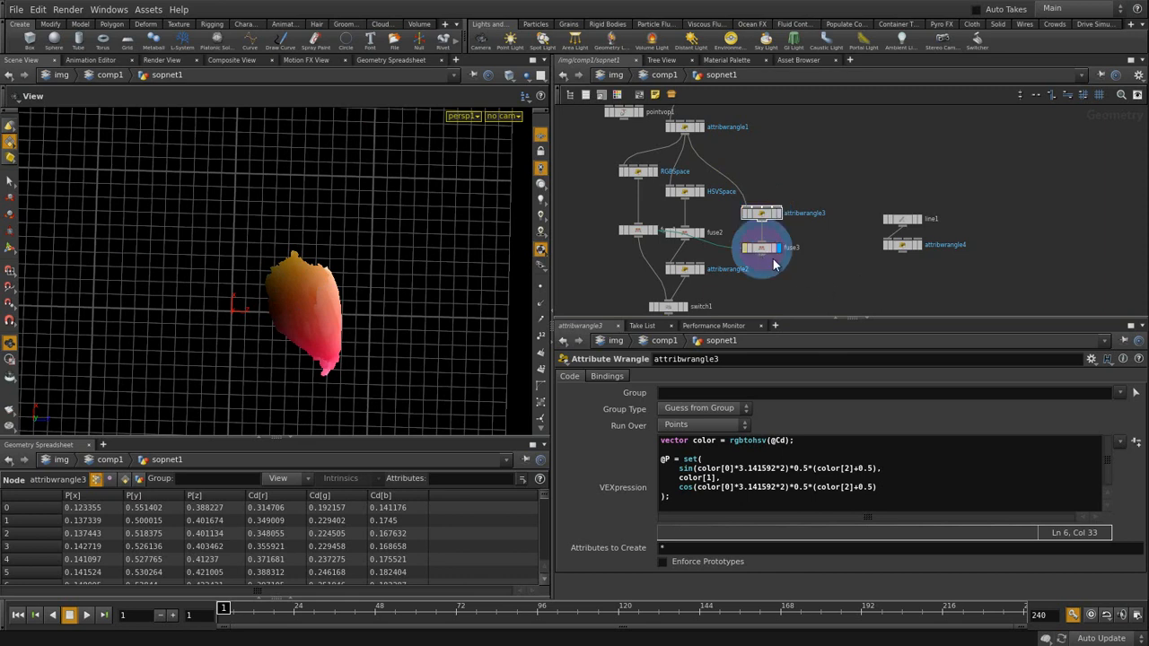
{"action": "left_click_drag", "start_coordinate": [318, 328], "coordinate": [372, 287]}
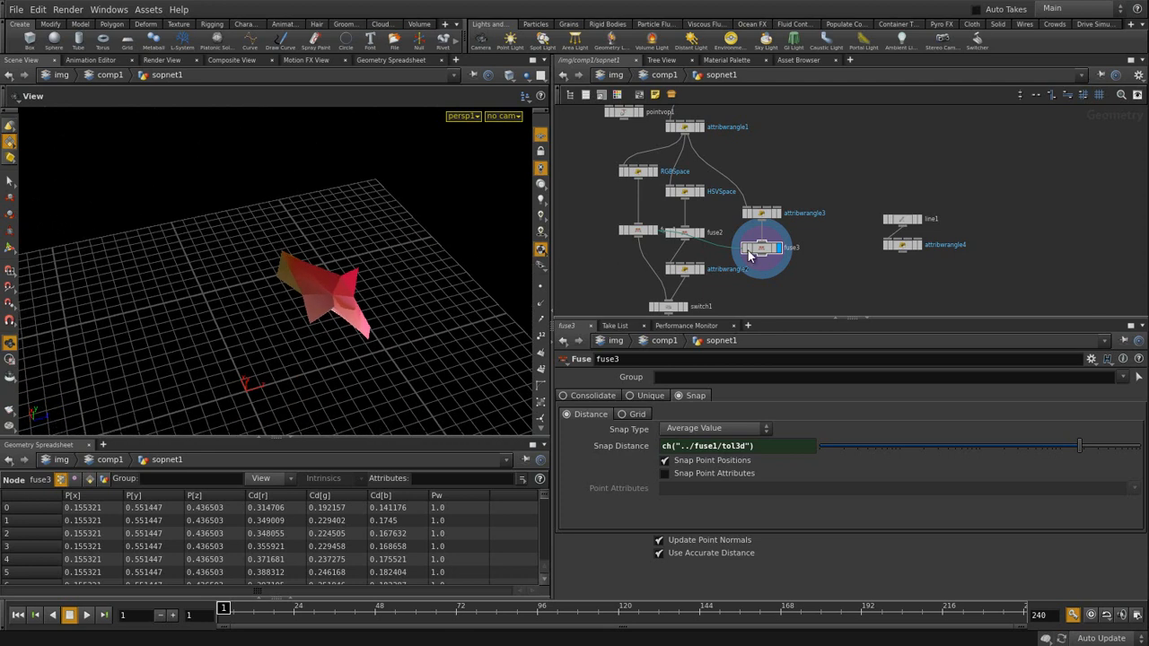
{"action": "left_click", "coordinate": [780, 214]}
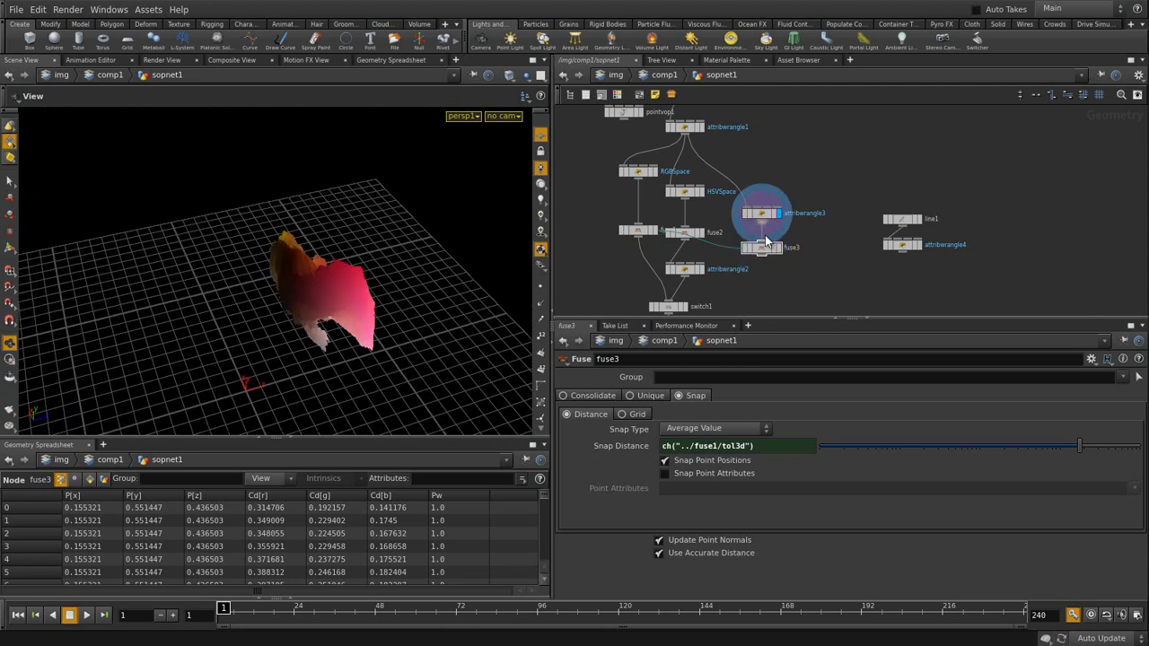
{"action": "left_click_drag", "start_coordinate": [361, 302], "coordinate": [278, 341]}
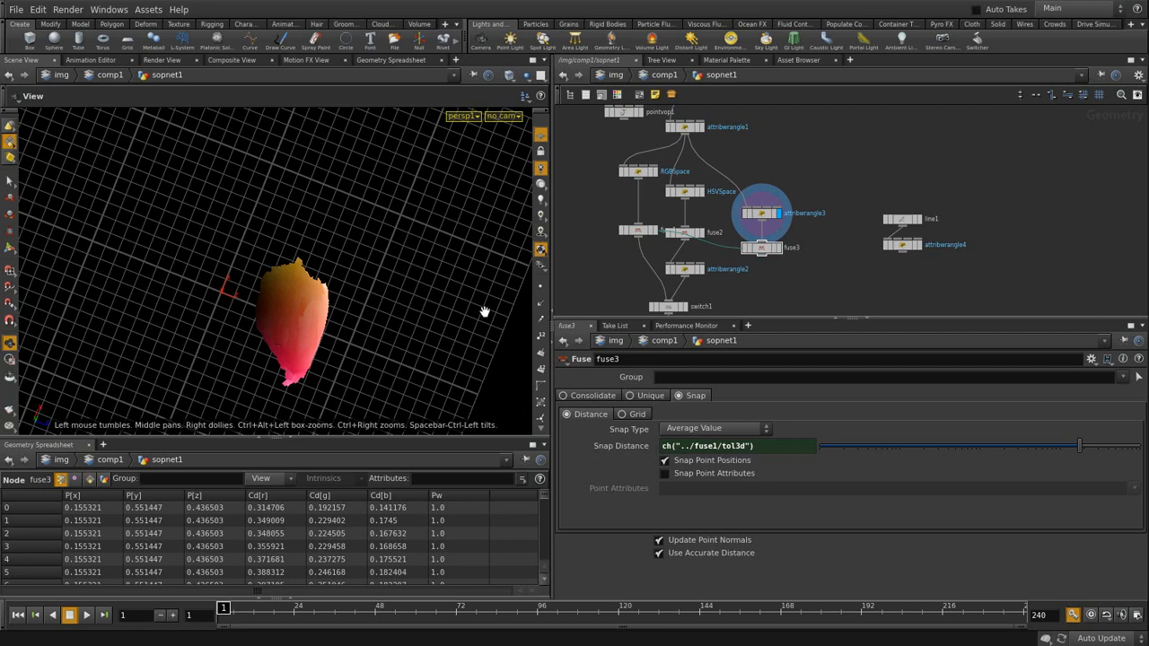
{"action": "middle_click_drag", "start_coordinate": [811, 273], "coordinate": [797, 227]}
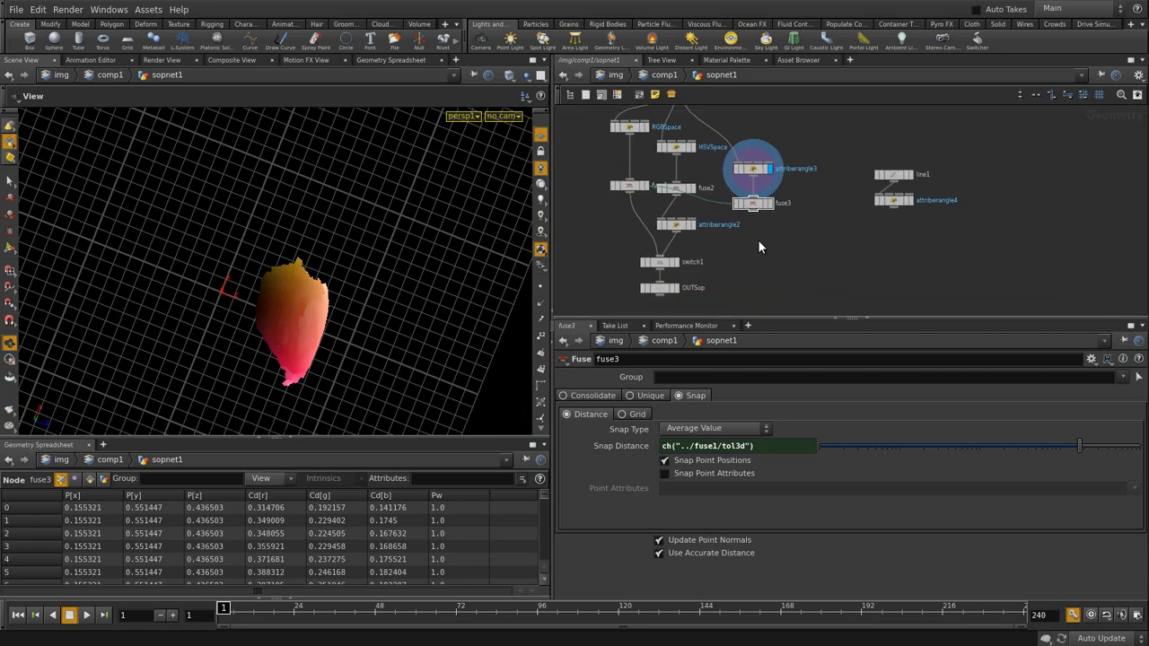
{"action": "key", "text": "Tab"}
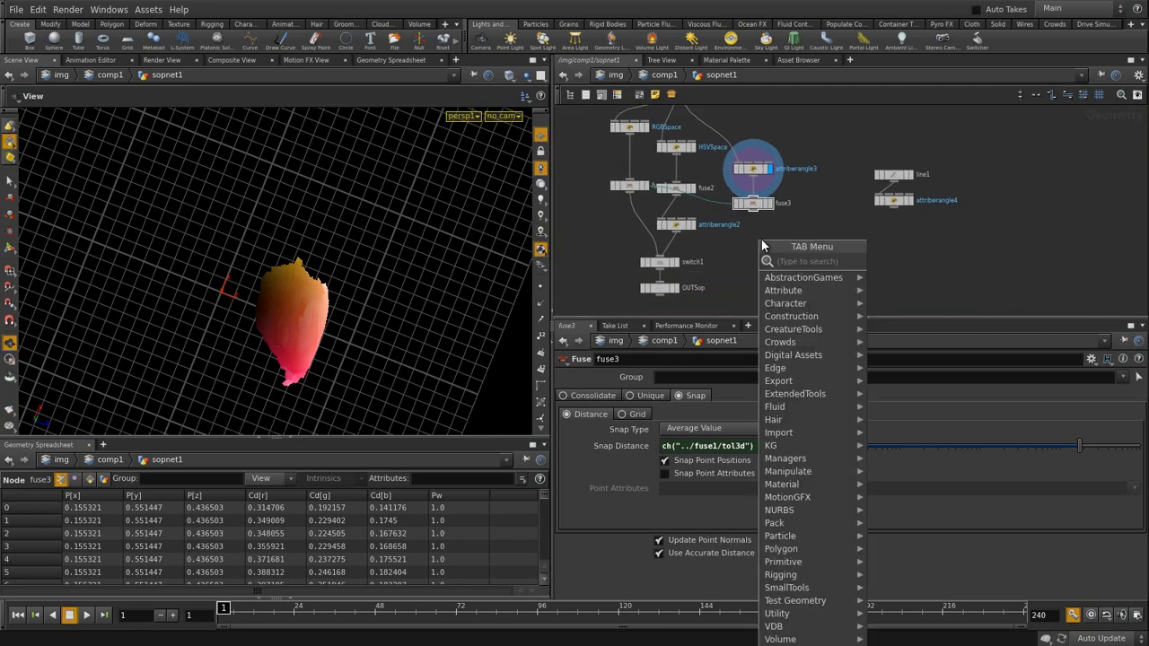
{"action": "left_click", "coordinate": [812, 205]}
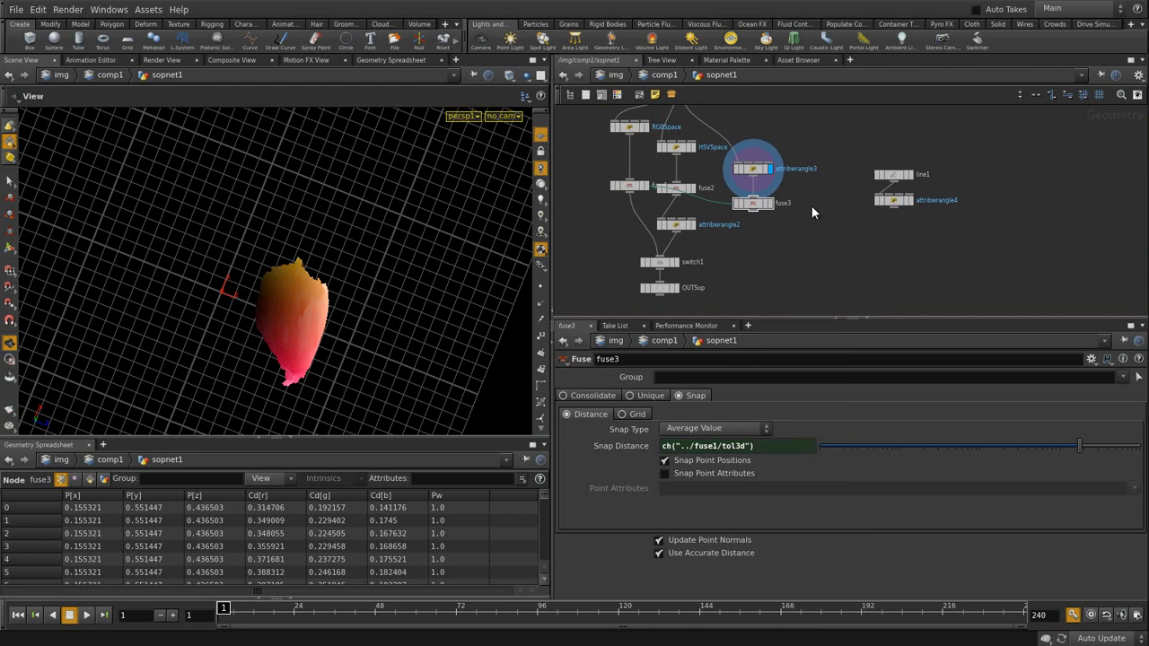
{"action": "left_click", "coordinate": [693, 148]}
{"action": "left_click", "coordinate": [683, 149]}
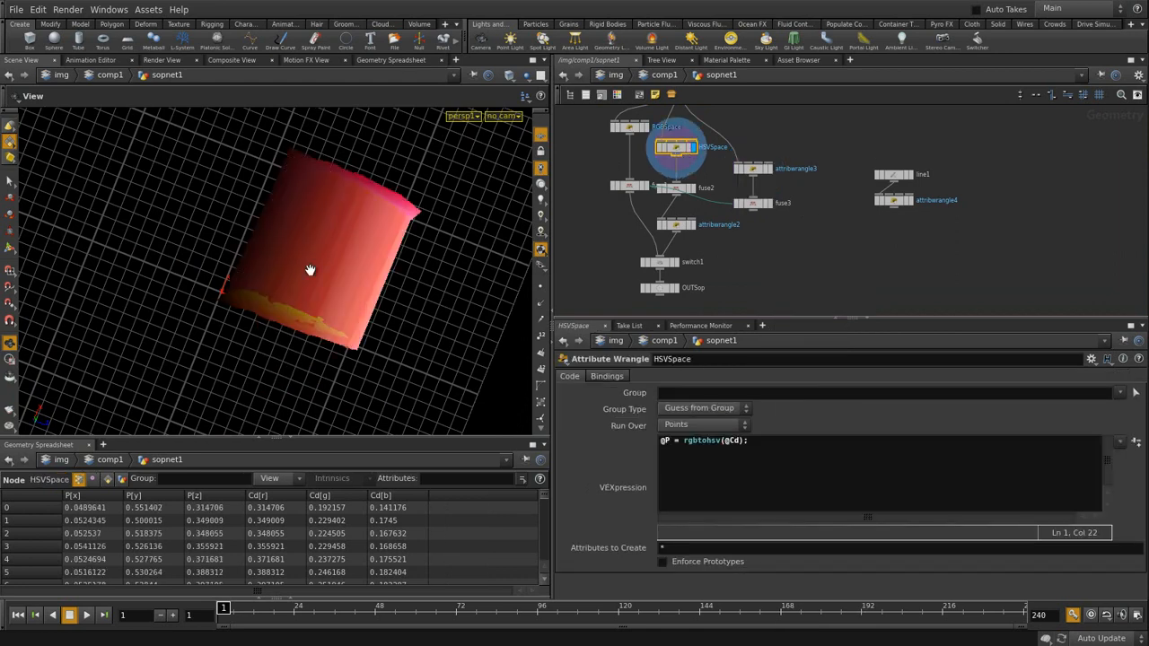
{"action": "left_click_drag", "start_coordinate": [307, 278], "coordinate": [287, 233]}
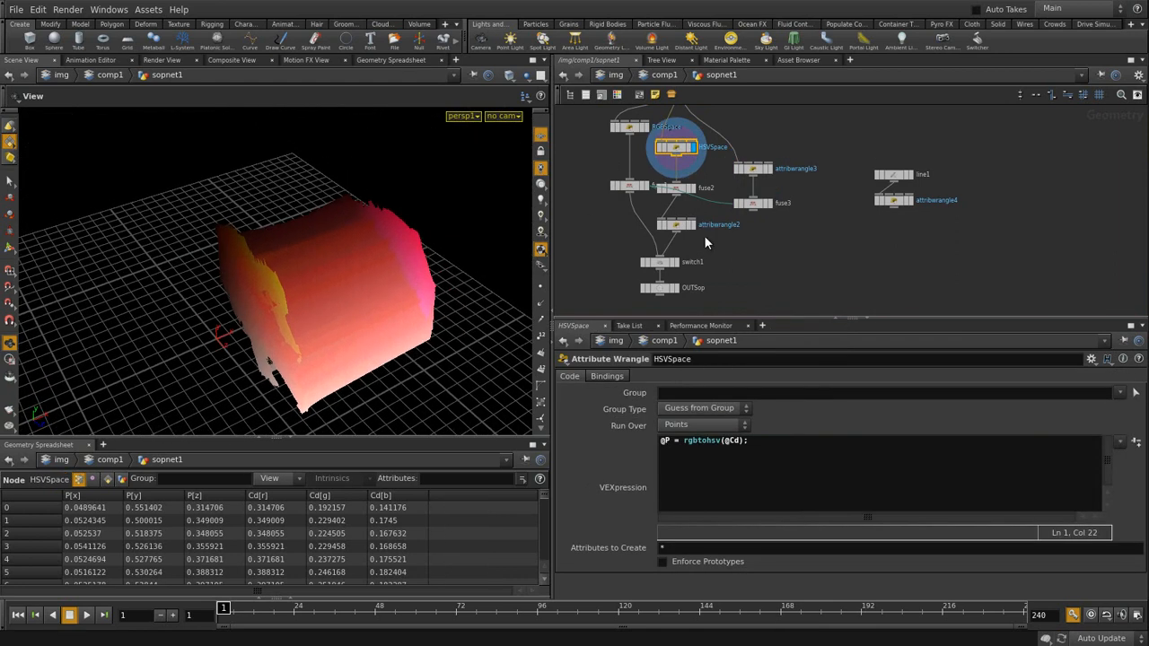
{"action": "left_click", "coordinate": [682, 227]}
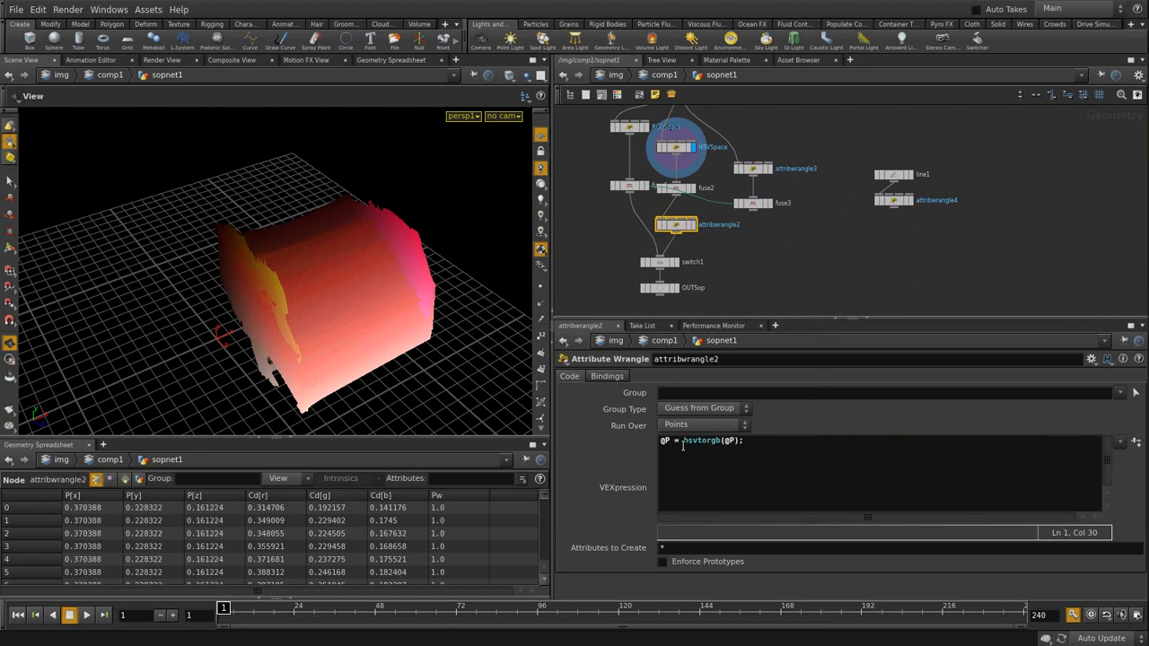
{"action": "left_click", "coordinate": [772, 228]}
{"action": "left_click", "coordinate": [770, 168]}
{"action": "left_click", "coordinate": [762, 172]}
{"action": "left_click_drag", "start_coordinate": [364, 290], "coordinate": [302, 353]}
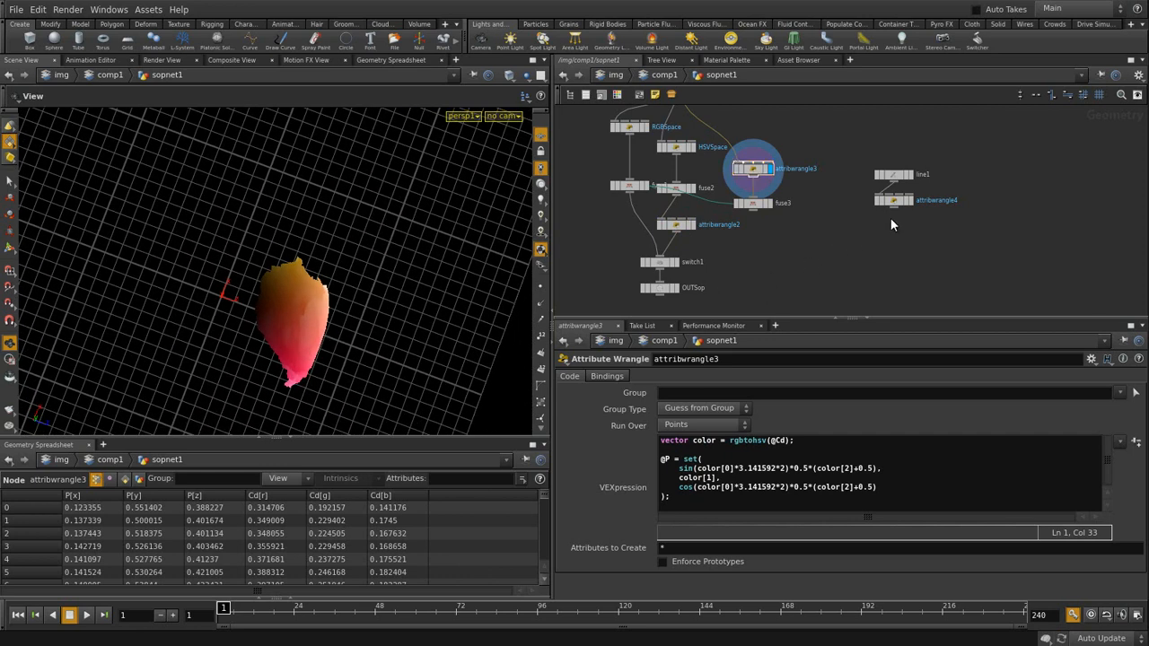
- Display attribwrangle4's circle and add an Attribute Wrangle, attribwrangle5, beneath it
{"action": "left_click", "coordinate": [910, 201]}
{"action": "left_click_drag", "start_coordinate": [503, 328], "coordinate": [375, 284]}
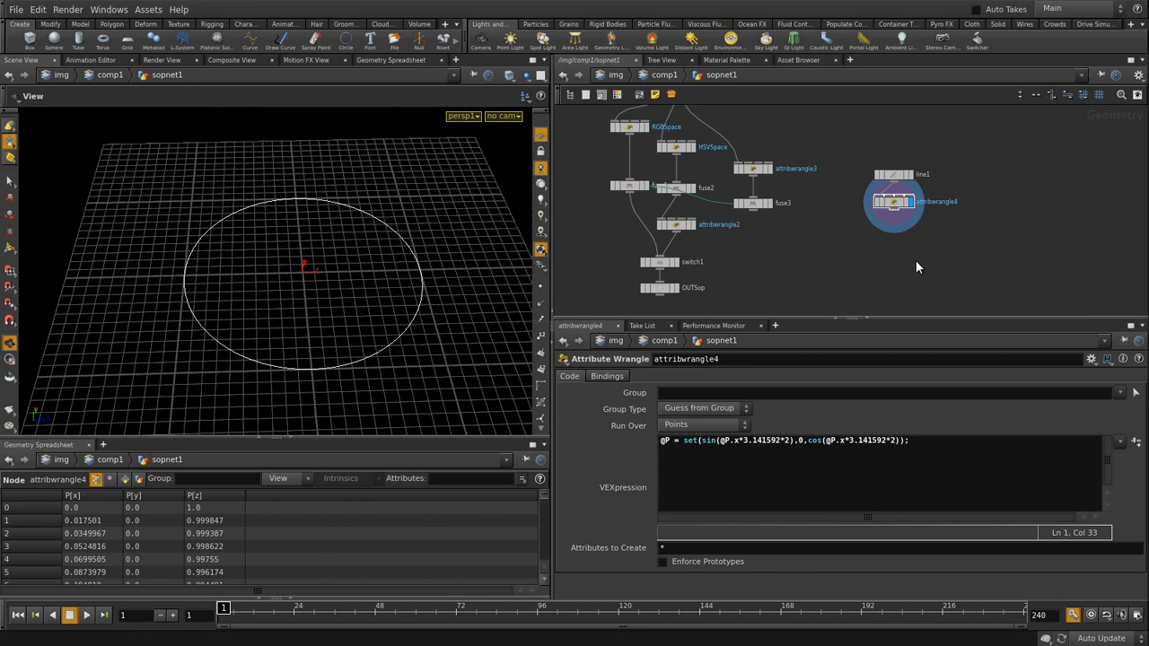
{"action": "key", "text": "Tab"}
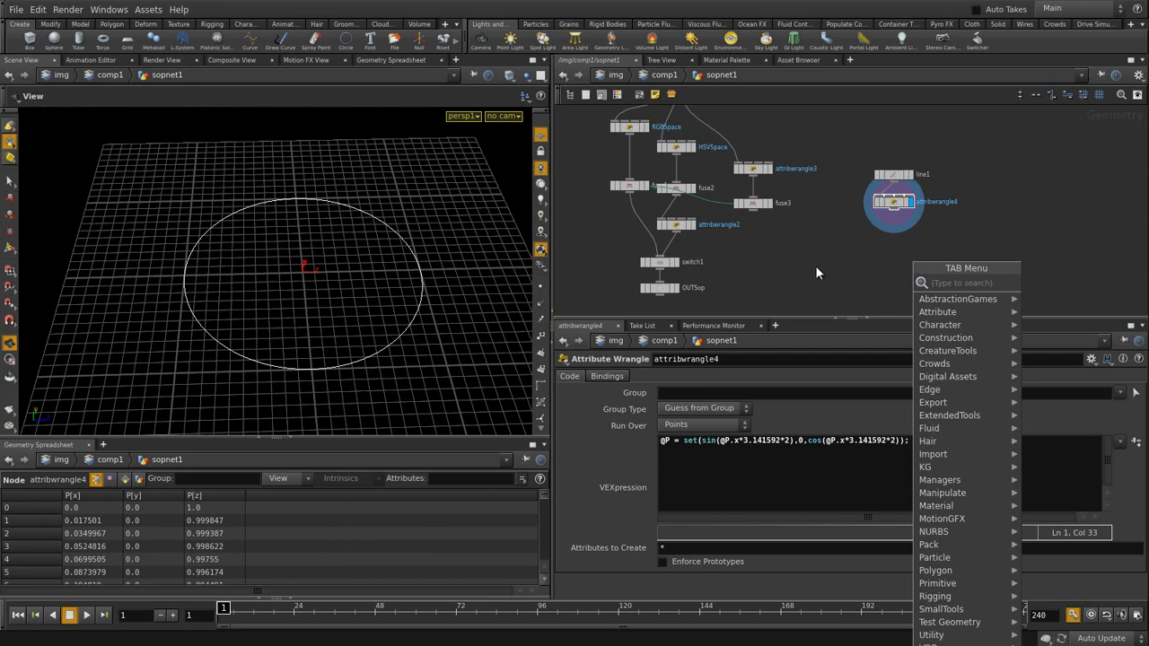
{"action": "left_click", "coordinate": [864, 252]}
{"action": "key", "text": "Tab"}
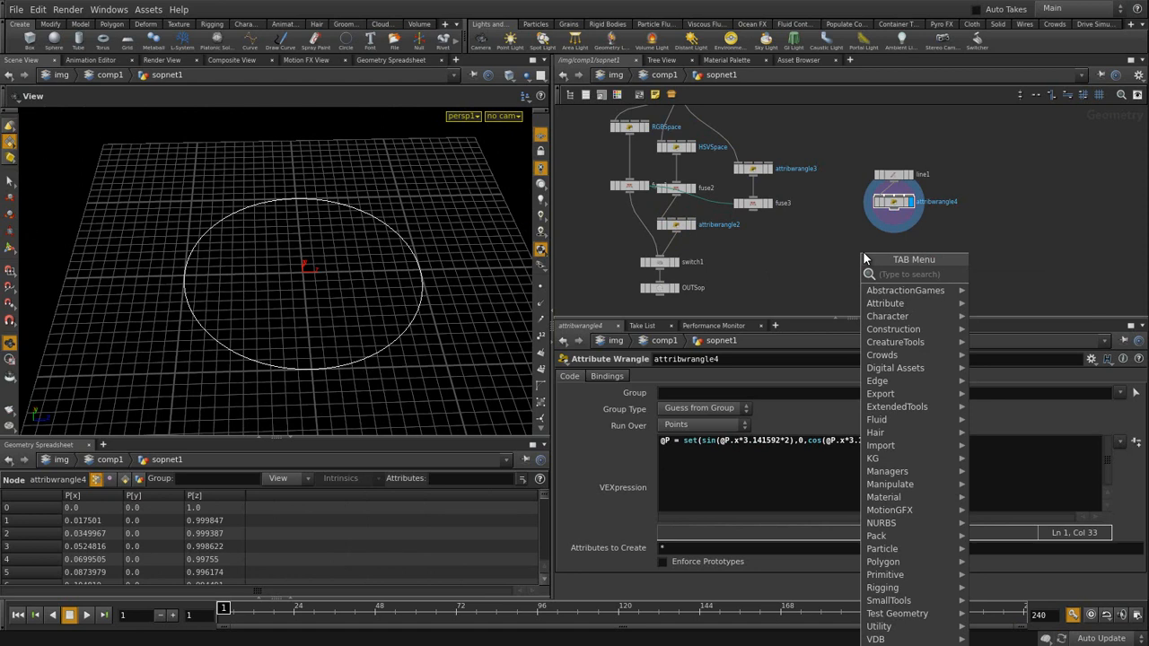
{"action": "type", "text": "aw"}
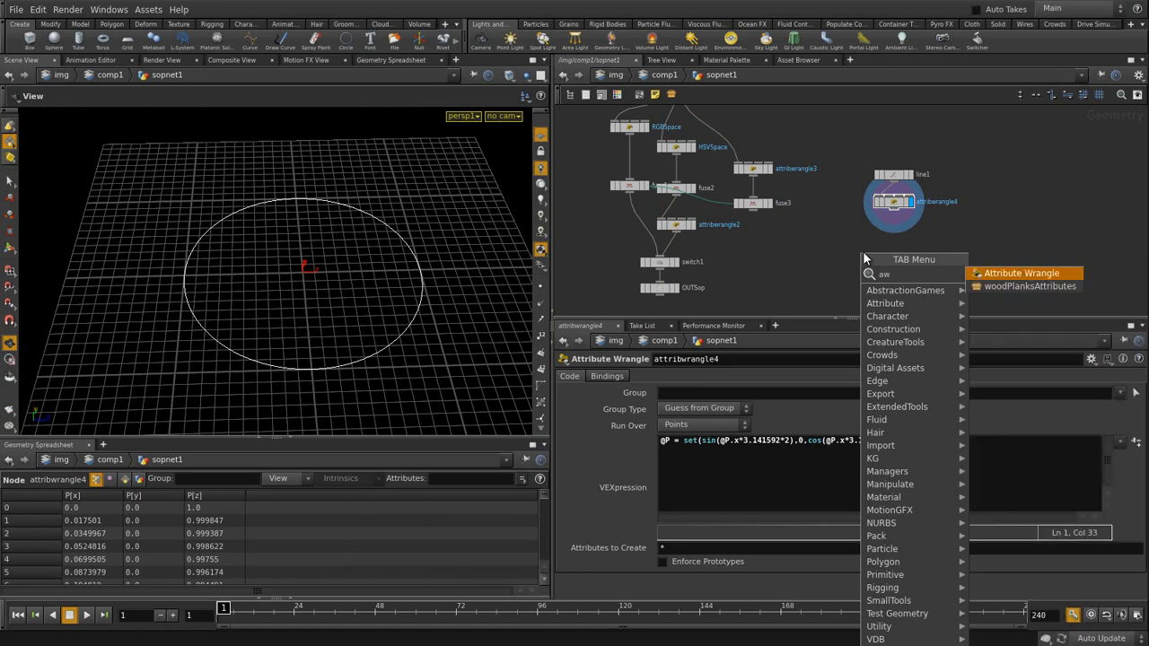
{"action": "key", "text": "Return"}
{"action": "left_click", "coordinate": [901, 248]}
{"action": "left_click_drag", "start_coordinate": [900, 212], "coordinate": [894, 246]}
{"action": "key", "text": "ctrl+z"}
- Reconnect attribwrangle5 and write @P = set(atan2(@P.x,@P.z),0,0); in its VEXpression
{"action": "key", "text": "l"}
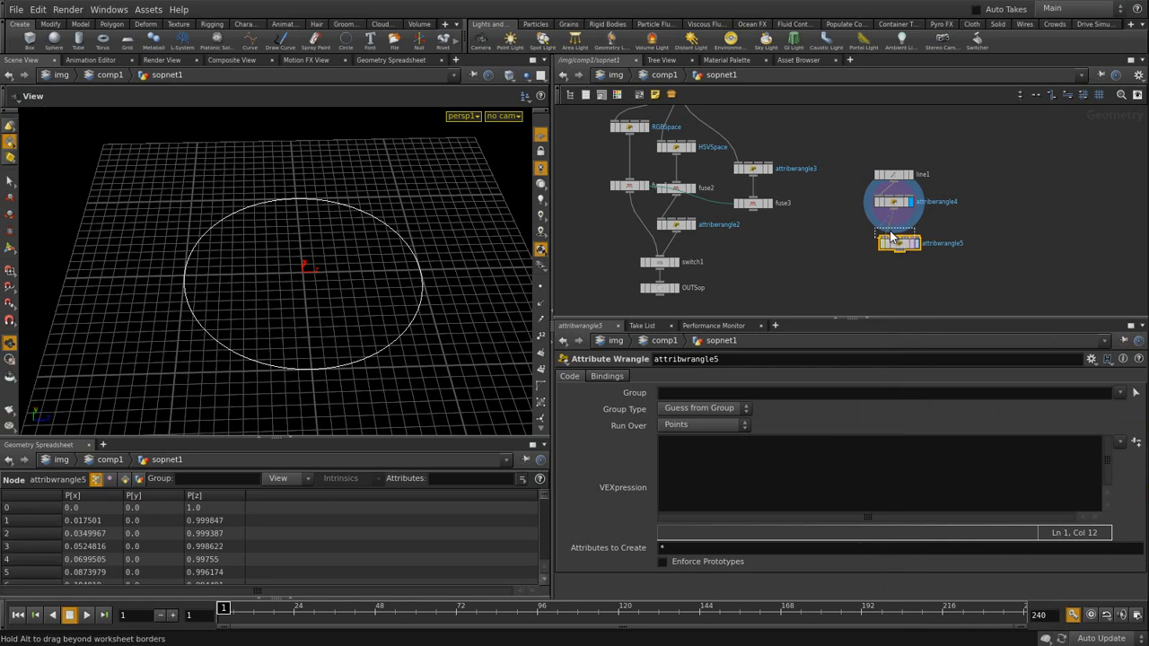
{"action": "left_click", "coordinate": [894, 230]}
{"action": "left_click", "coordinate": [739, 485]}
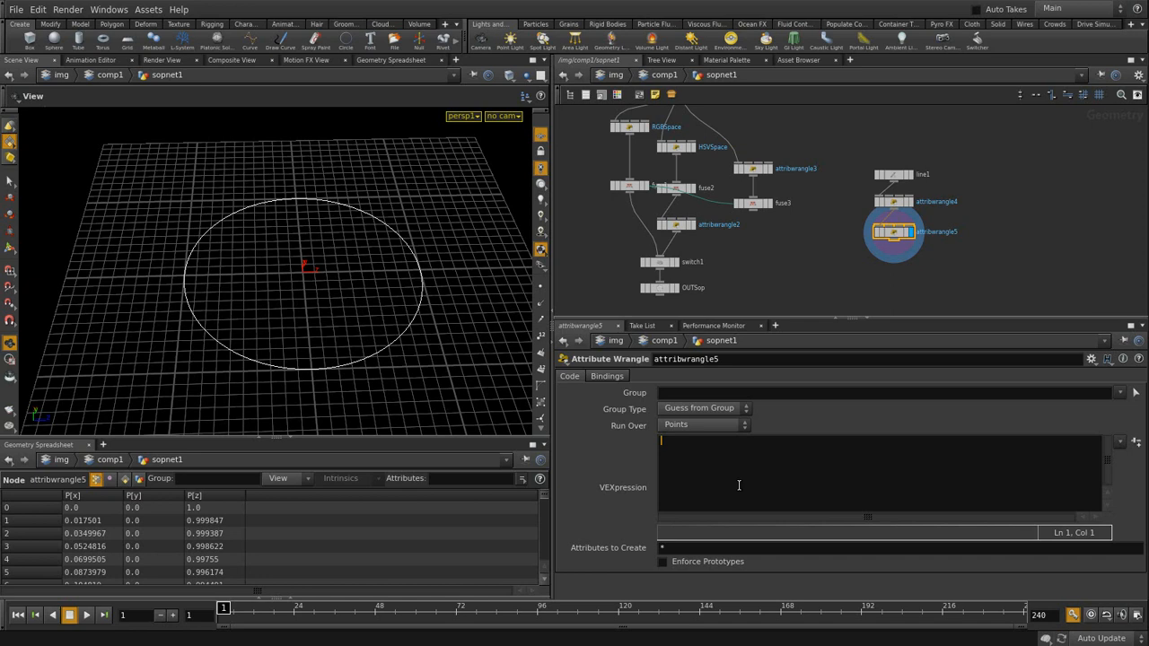
{"action": "type", "text": "@P="}
{"action": "key", "text": "BackSpace"}
{"action": "key", "text": "BackSpace"}
{"action": "type", "text": "= set("}
{"action": "type", "text": ",0,0);"}
{"action": "key", "text": "BackSpace"}
{"action": "type", "text": "atan"}
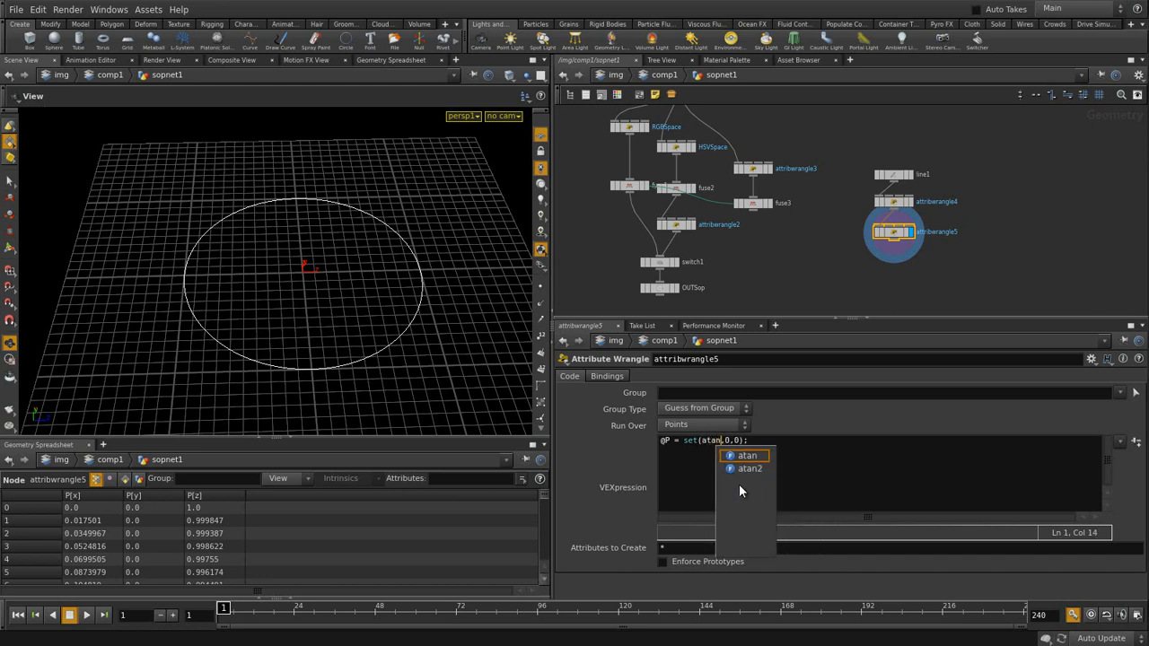
{"action": "type", "text": "2"}
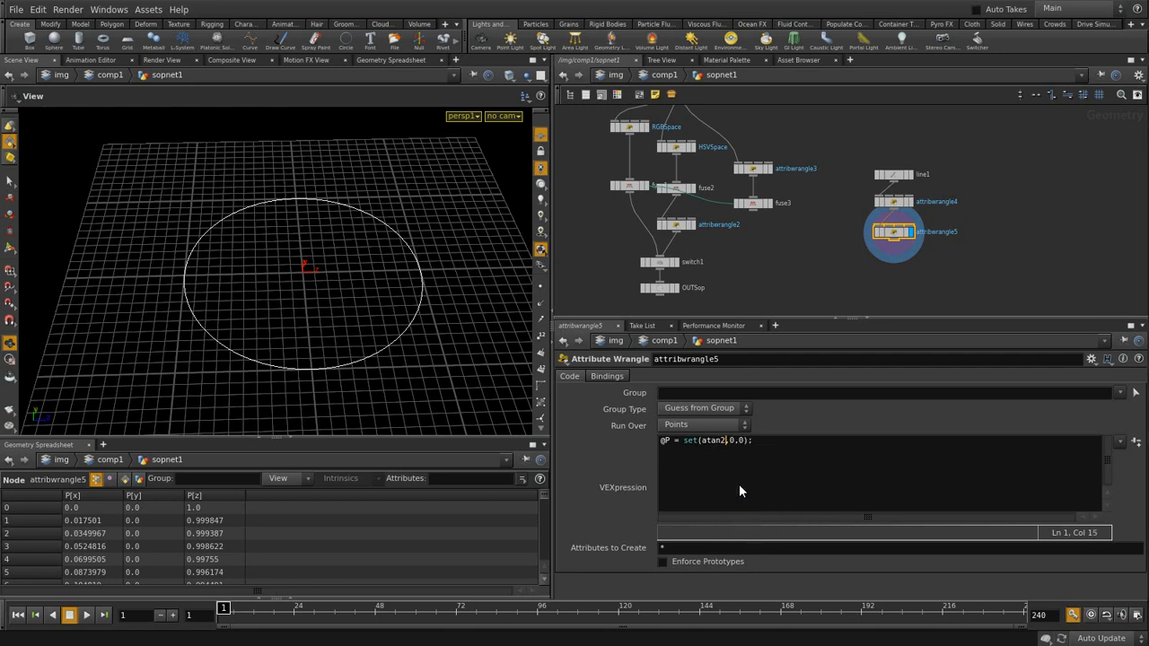
{"action": "type", "text": "("}
{"action": "type", "text": "@"}
{"action": "type", "text": "P.x"}
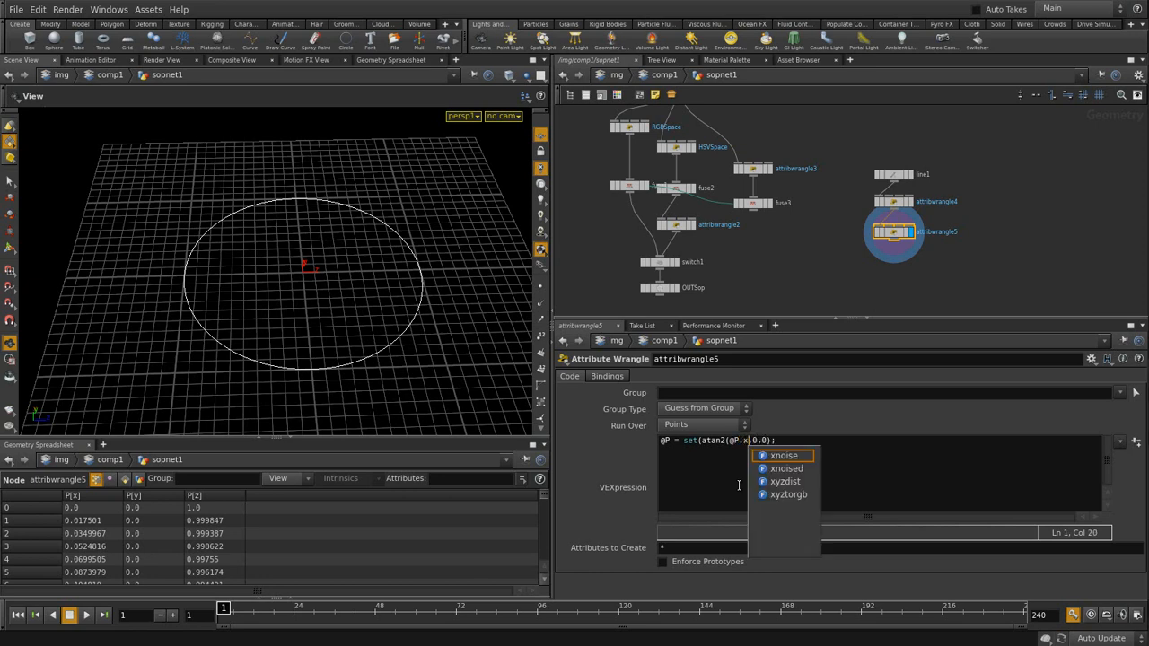
{"action": "type", "text": ","}
{"action": "type", "text": "@P"}
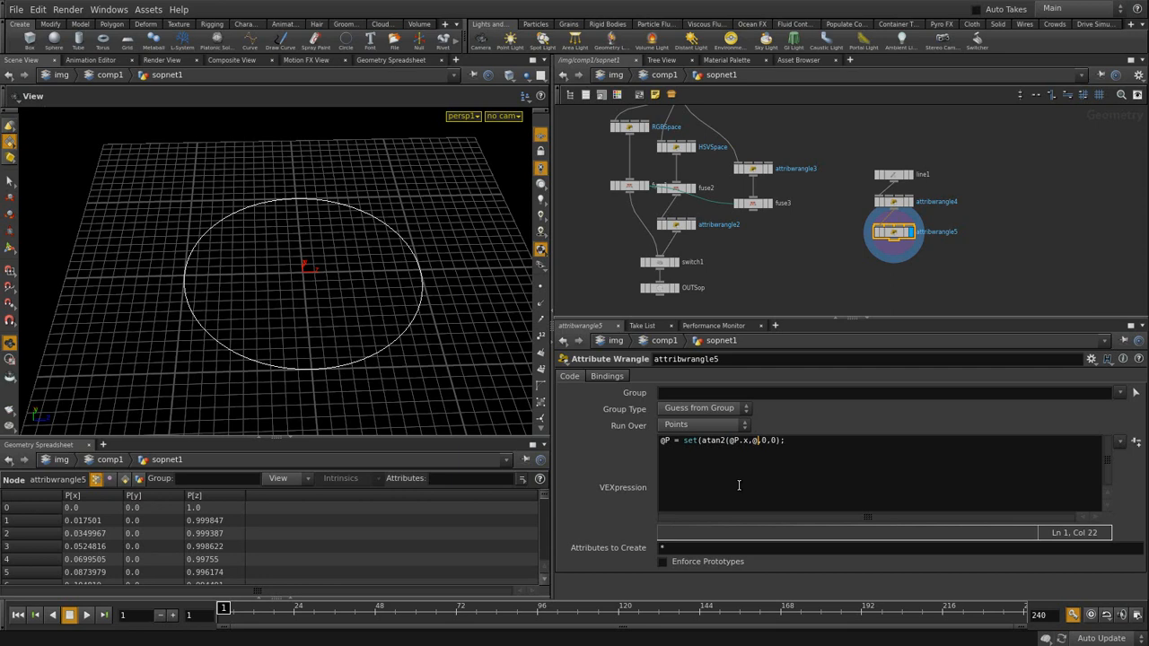
{"action": "type", "text": ".z)"}
- Fix the mistyped comma before z to a dot so the atan2 expression cooks
{"action": "key", "text": "Right"}
{"action": "key", "text": "Left"}
{"action": "key", "text": "Left"}
{"action": "key", "text": "Left"}
{"action": "key", "text": "Left"}
{"action": "key", "text": "Left"}
{"action": "key", "text": "Left"}
{"action": "key", "text": "Left"}
{"action": "key", "text": "Left"}
{"action": "key", "text": "Left"}
{"action": "key", "text": "Left"}
{"action": "key", "text": "Left"}
{"action": "key", "text": "Left"}
{"action": "key", "text": "Left"}
{"action": "key", "text": "Left"}
{"action": "key", "text": "Left"}
{"action": "key", "text": "Left"}
{"action": "key", "text": "Left"}
{"action": "key", "text": "Left"}
{"action": "key", "text": "Left"}
{"action": "key", "text": "Left"}
{"action": "key", "text": "Right"}
{"action": "key", "text": "Right"}
{"action": "key", "text": "Right"}
{"action": "key", "text": "Right"}
{"action": "key", "text": "Right"}
{"action": "key", "text": "Right"}
{"action": "key", "text": "Right"}
{"action": "key", "text": "Right"}
{"action": "key", "text": "Right"}
{"action": "key", "text": "Right"}
{"action": "key", "text": "Right"}
{"action": "key", "text": "ctrl+Return"}
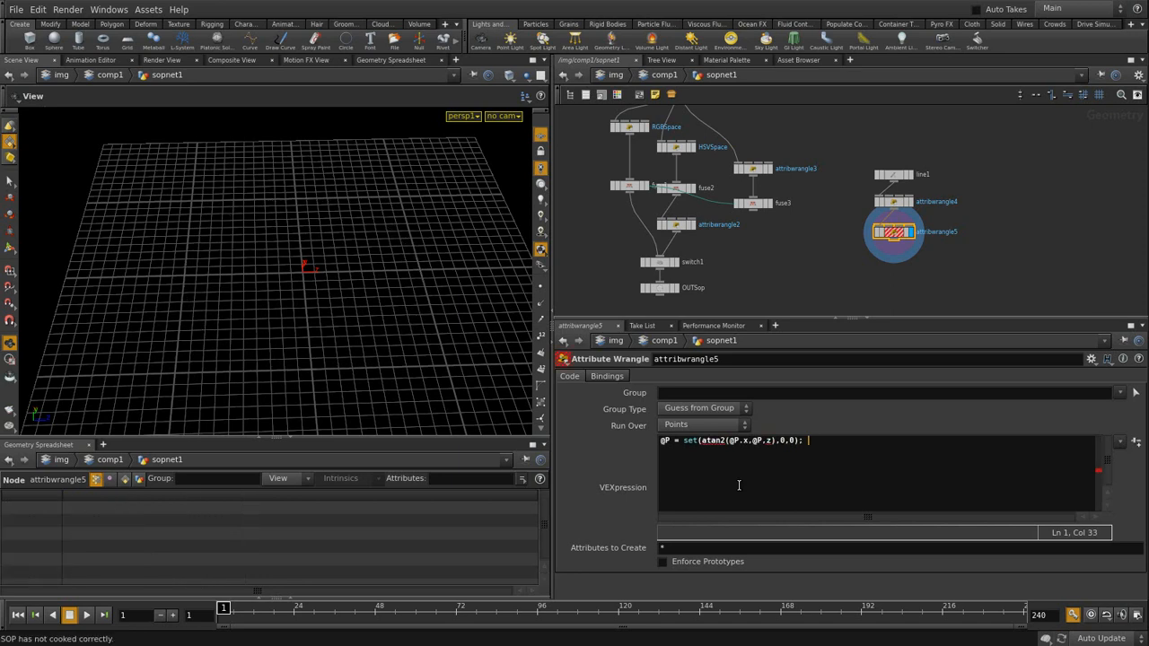
{"action": "key", "text": "Left"}
{"action": "key", "text": "Left"}
{"action": "key", "text": "Left"}
{"action": "key", "text": "Left"}
{"action": "key", "text": "Left"}
{"action": "key", "text": "Left"}
{"action": "key", "text": "Left"}
{"action": "key", "text": "Left"}
{"action": "key", "text": "Left"}
{"action": "key", "text": "Left"}
{"action": "key", "text": "Delete"}
{"action": "type", "text": "."}
{"action": "key", "text": "ctrl+Return"}
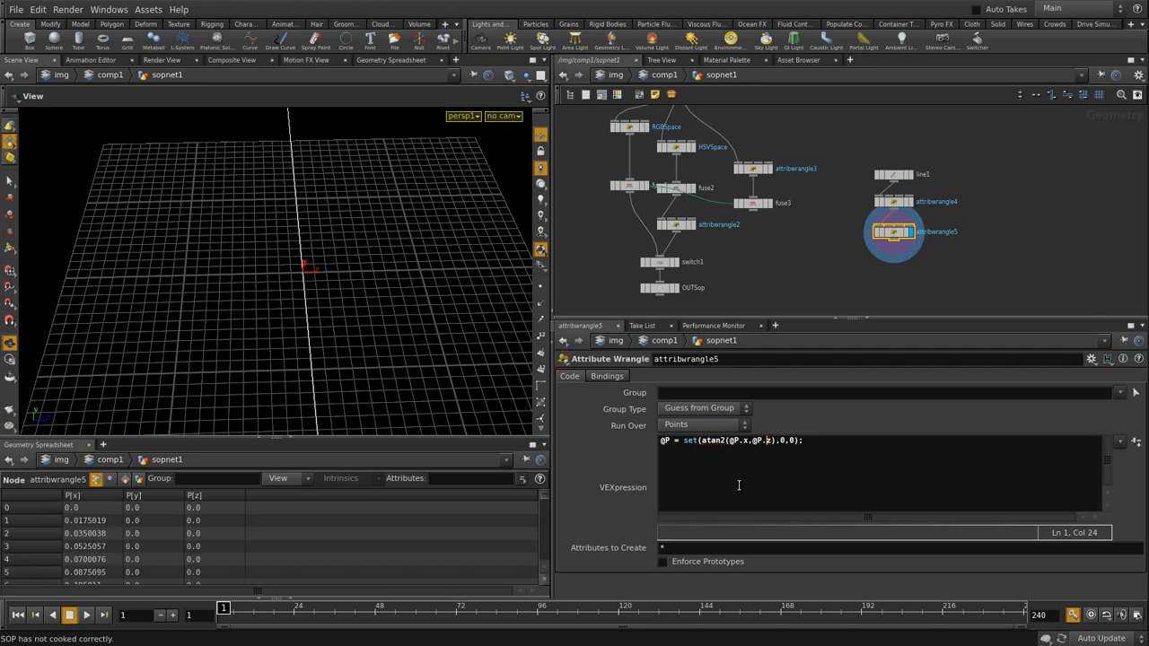
- Compare the original line1 with attribwrangle5's unrolled line, framing the origin on the grid
{"action": "left_click_drag", "start_coordinate": [238, 275], "coordinate": [172, 325]}
{"action": "right_click_drag", "start_coordinate": [379, 269], "coordinate": [429, 309]}
{"action": "middle_click_drag", "start_coordinate": [279, 351], "coordinate": [429, 346]}
{"action": "middle_click_drag", "start_coordinate": [247, 363], "coordinate": [185, 343]}
{"action": "middle_click_drag", "start_coordinate": [402, 337], "coordinate": [213, 344]}
{"action": "mouse_move", "coordinate": [335, 339]}
{"action": "left_mouse_down"}
{"action": "mouse_move", "coordinate": [321, 349]}
{"action": "mouse_move", "coordinate": [328, 344]}
{"action": "left_mouse_up"}
{"action": "middle_click_drag", "start_coordinate": [360, 344], "coordinate": [188, 350]}
{"action": "left_click_drag", "start_coordinate": [297, 339], "coordinate": [229, 368]}
{"action": "left_click", "coordinate": [913, 178]}
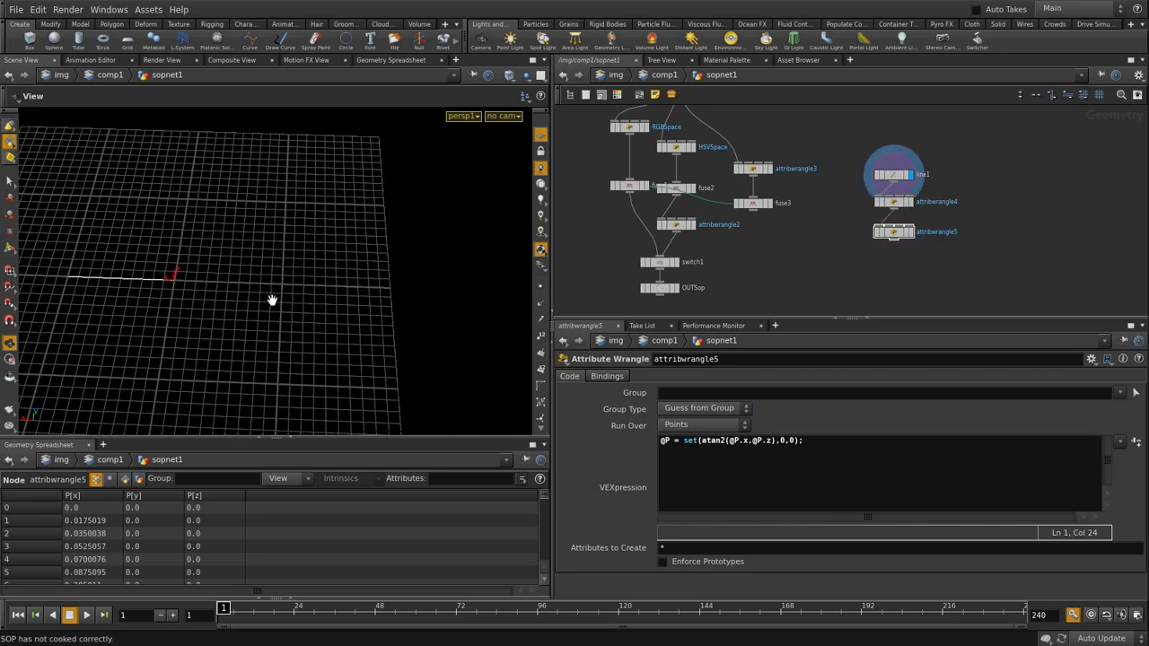
{"action": "left_click_drag", "start_coordinate": [123, 275], "coordinate": [215, 290]}
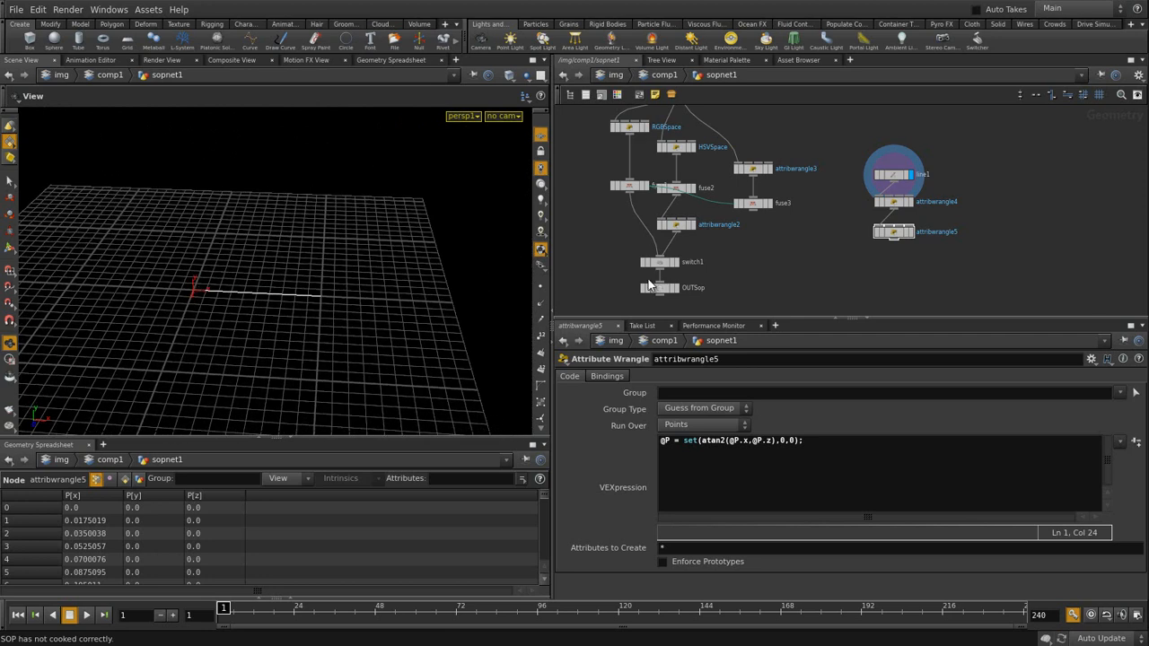
{"action": "left_click", "coordinate": [911, 233]}
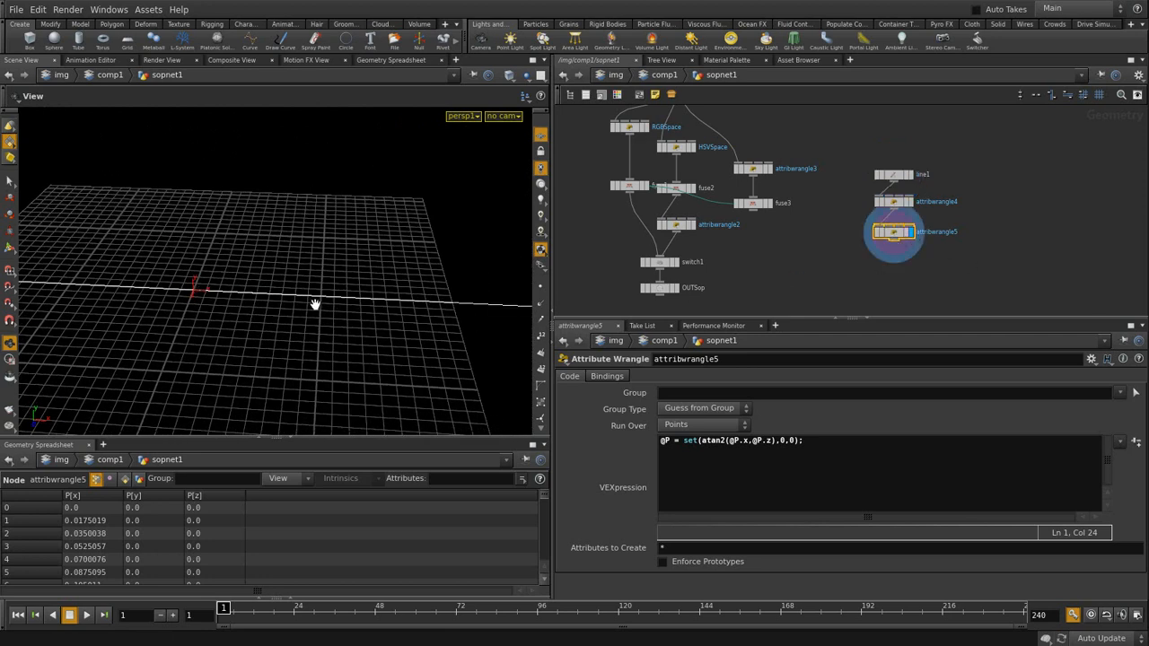
{"action": "left_click_drag", "start_coordinate": [220, 299], "coordinate": [235, 307]}
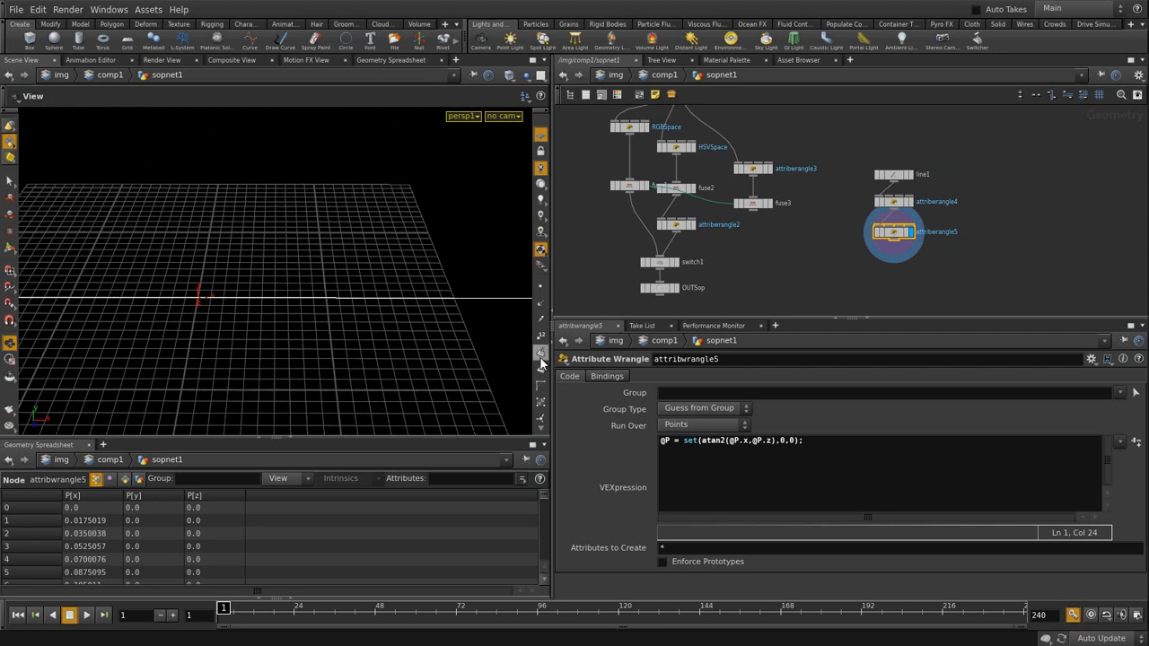
- Turn on point numbers and zoom along the line to see numbering wrap from 359 to 0
{"action": "left_click", "coordinate": [540, 337]}
{"action": "middle_click_drag", "start_coordinate": [374, 307], "coordinate": [544, 292]}
{"action": "middle_click_drag", "start_coordinate": [269, 285], "coordinate": [481, 305]}
{"action": "middle_click_drag", "start_coordinate": [275, 325], "coordinate": [264, 337]}
{"action": "right_click_drag", "start_coordinate": [264, 337], "coordinate": [608, 260]}
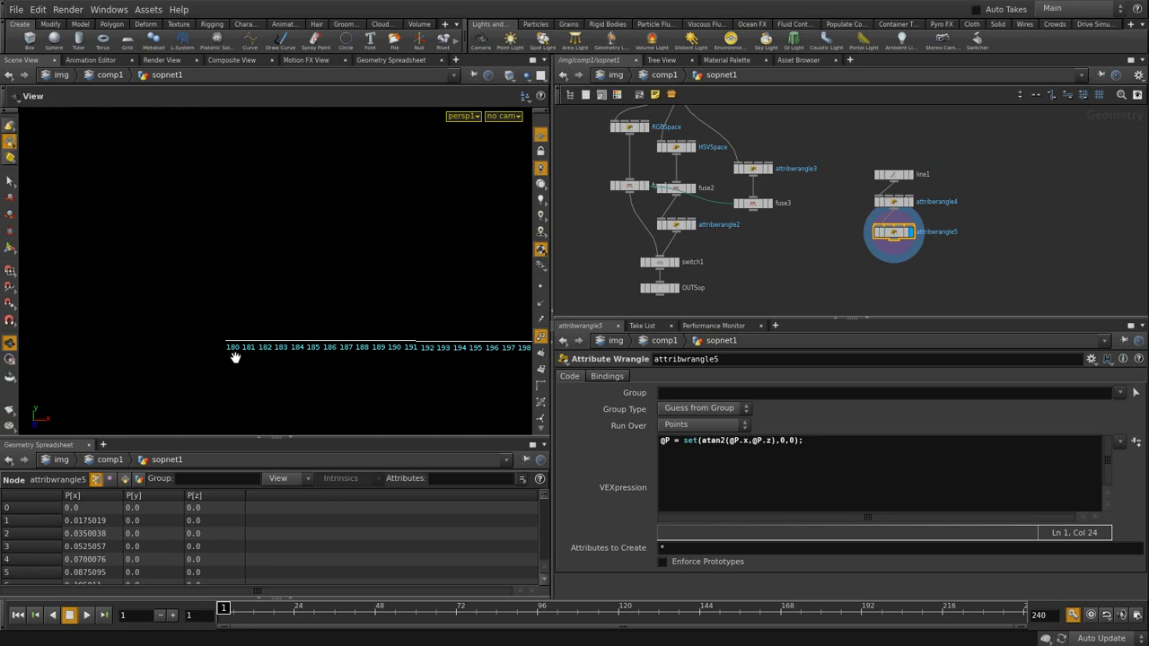
{"action": "middle_click_drag", "start_coordinate": [277, 356], "coordinate": [350, 274]}
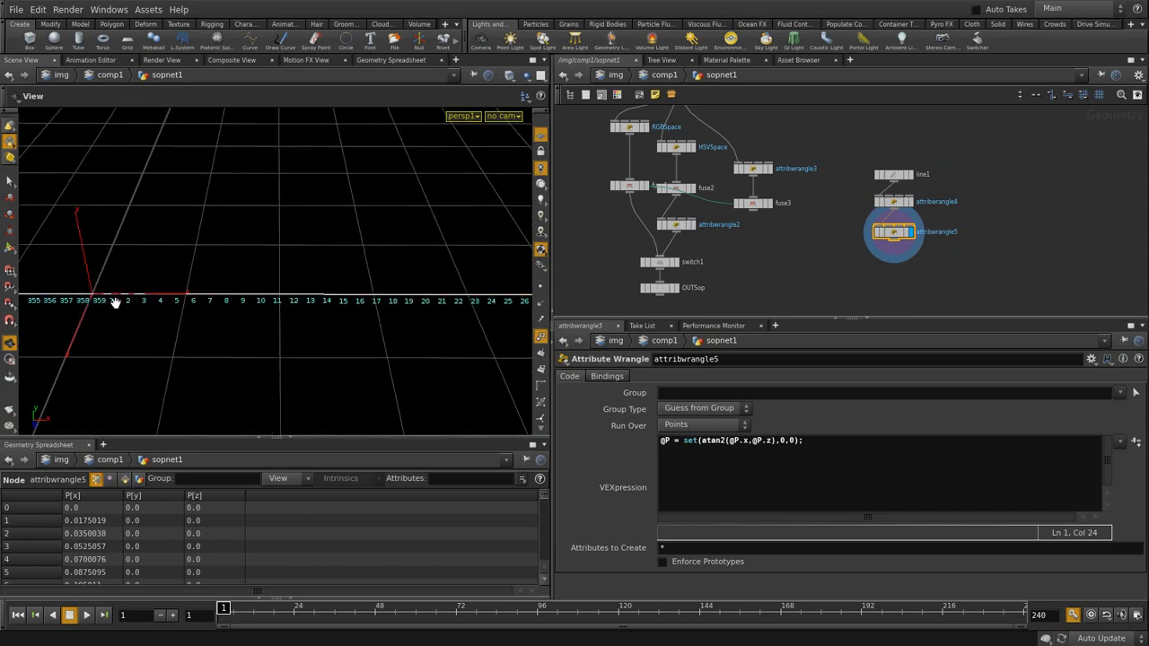
{"action": "scroll", "coordinate": [366, 267], "scroll_direction": "down", "scroll_amount": 8}
{"action": "middle_click_drag", "start_coordinate": [221, 257], "coordinate": [264, 336]}
{"action": "left_click", "coordinate": [775, 441]}
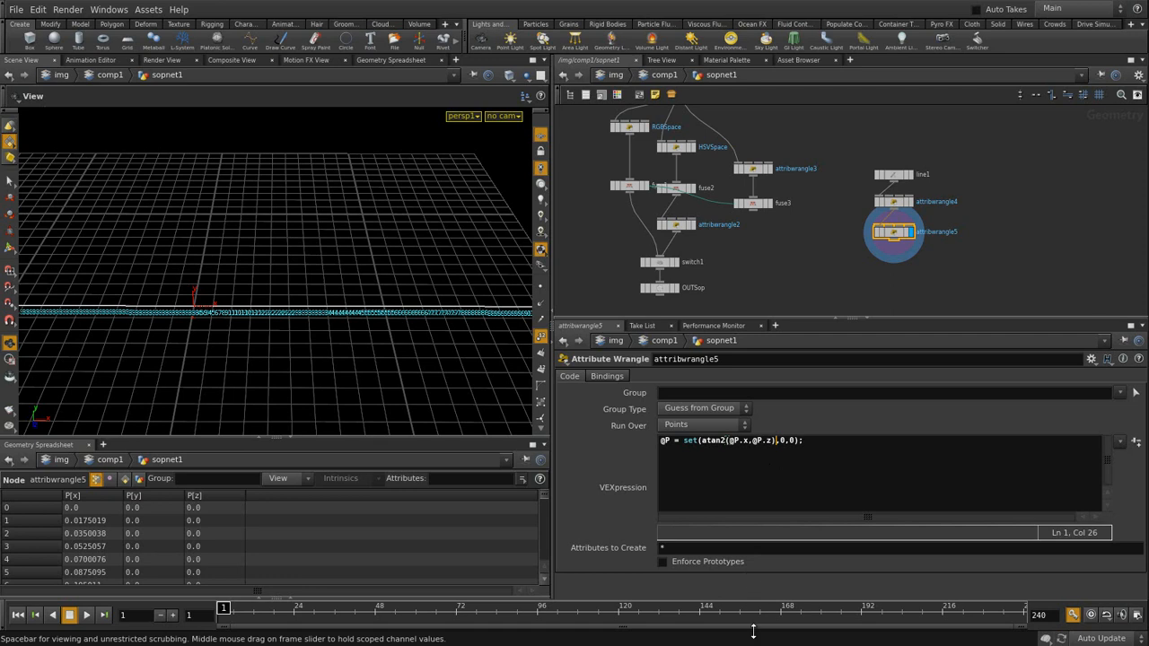
- Normalise attribwrangle5's atan2 angle to 0–1 with /3.141592*0.5+0.5, comparing against line1
{"action": "type", "text": "/"}
{"action": "type", "text": "3.14"}
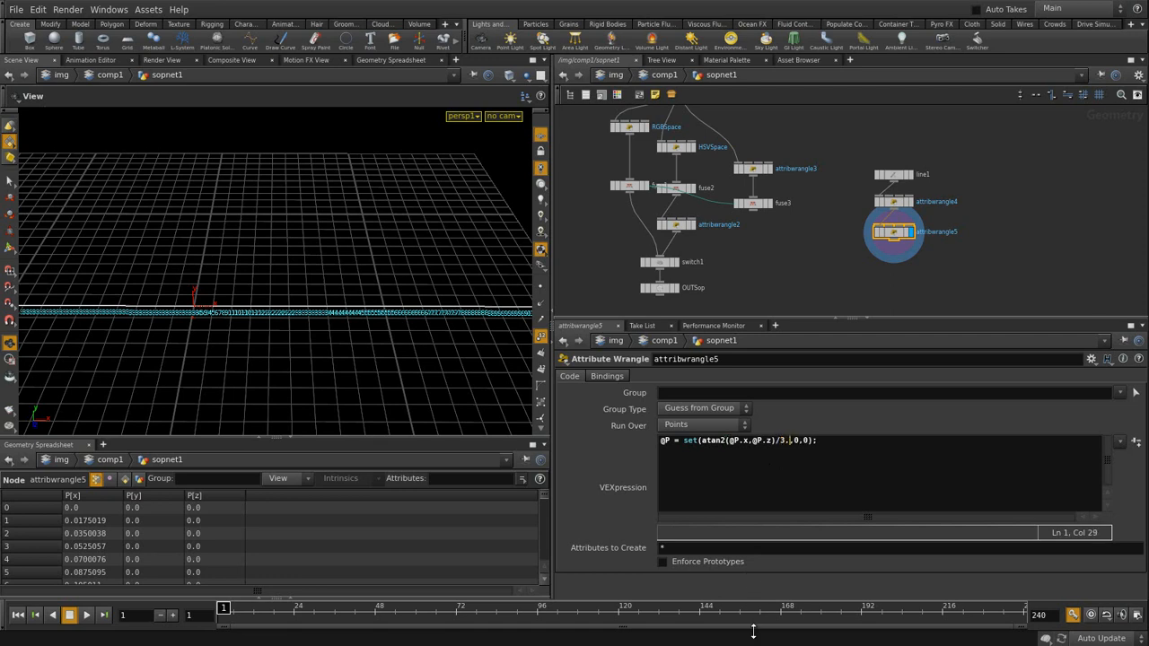
{"action": "type", "text": "1592"}
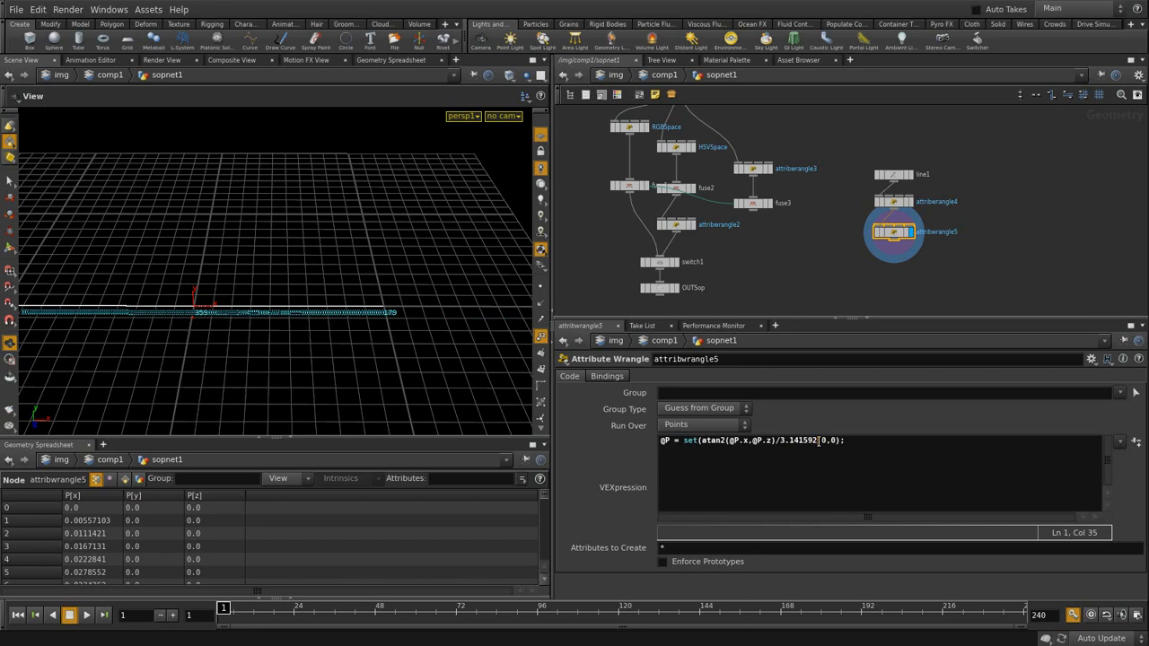
{"action": "type", "text": "*2"}
{"action": "key", "text": "BackSpace"}
{"action": "type", "text": "0.5"}
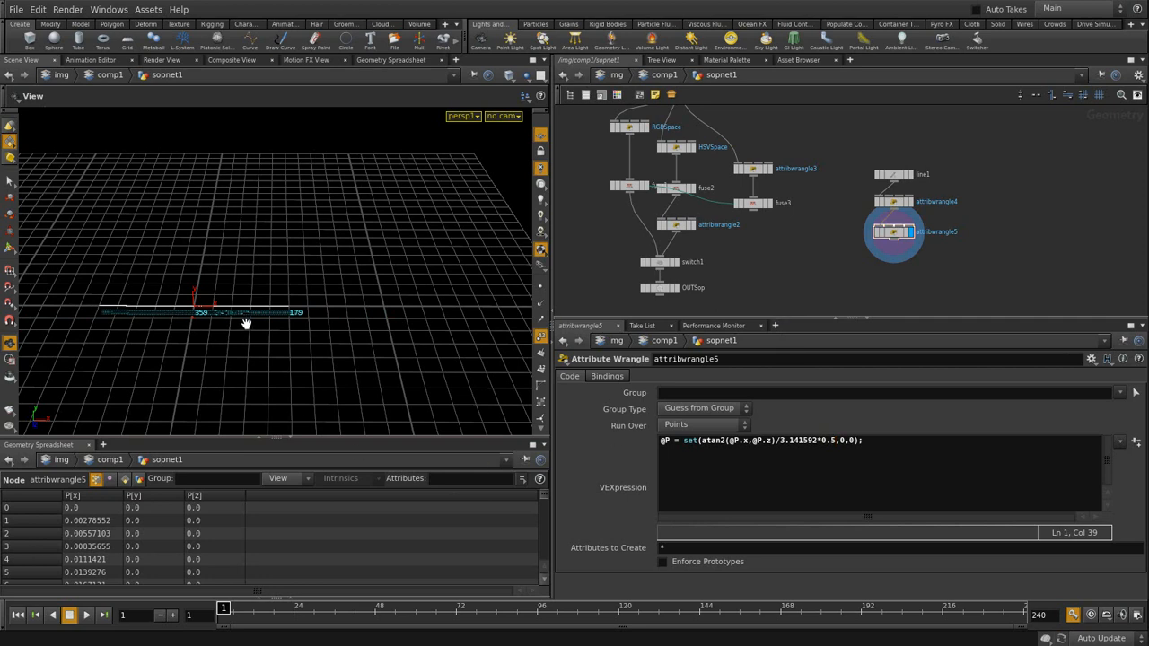
{"action": "left_click", "coordinate": [911, 175]}
{"action": "left_click", "coordinate": [911, 232]}
{"action": "type", "text": "+0.5"}
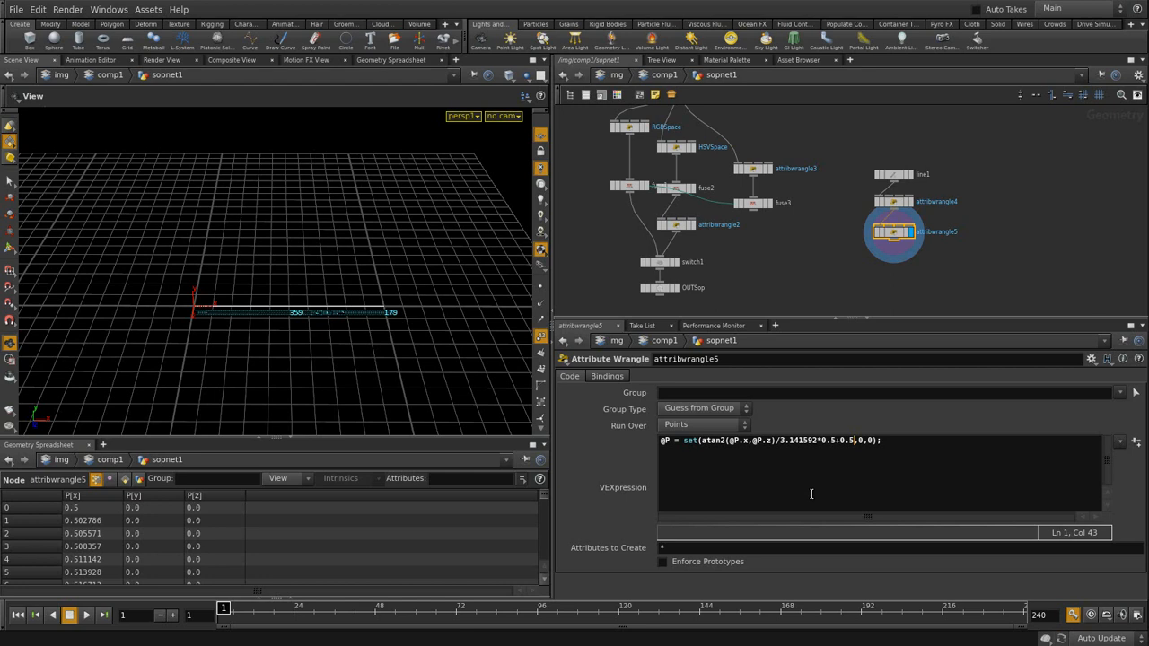
- Zoom in on the numbered points near the origin to check their order
{"action": "left_click", "coordinate": [693, 273]}
{"action": "middle_click_drag", "start_coordinate": [213, 334], "coordinate": [246, 319]}
{"action": "right_click_drag", "start_coordinate": [246, 319], "coordinate": [411, 287]}
{"action": "middle_click_drag", "start_coordinate": [219, 347], "coordinate": [408, 288]}
{"action": "right_click_drag", "start_coordinate": [315, 314], "coordinate": [469, 315]}
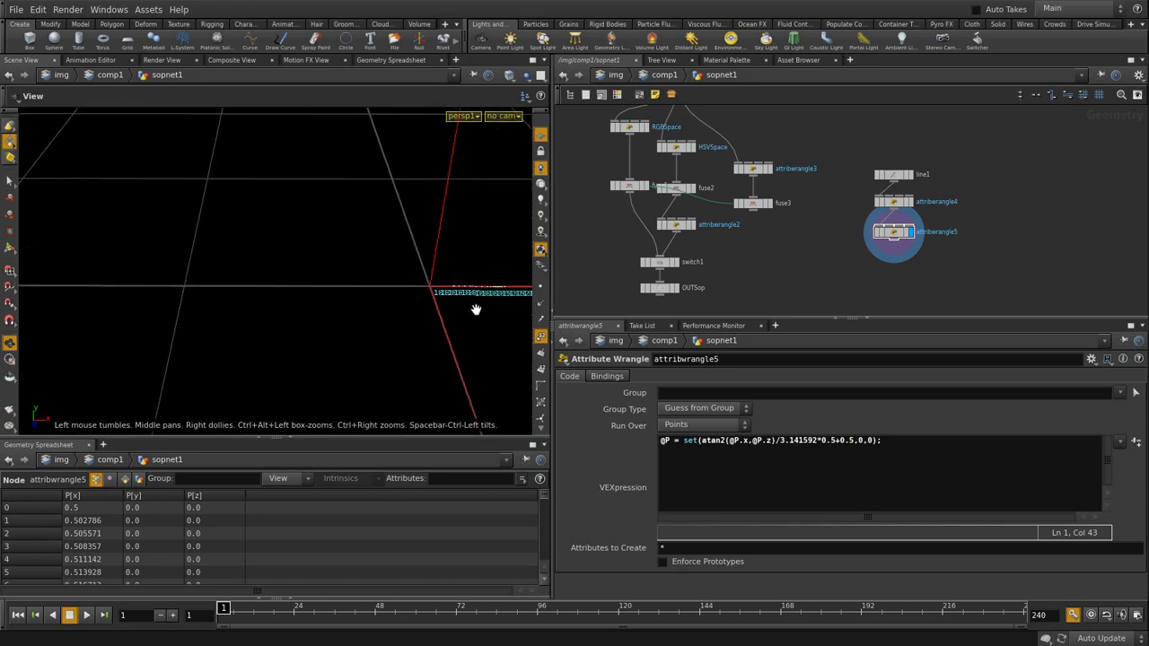
{"action": "middle_click_drag", "start_coordinate": [469, 316], "coordinate": [182, 318]}
{"action": "right_click_drag", "start_coordinate": [181, 317], "coordinate": [269, 315]}
{"action": "middle_click_drag", "start_coordinate": [182, 320], "coordinate": [262, 361]}
{"action": "right_click_drag", "start_coordinate": [263, 362], "coordinate": [214, 362]}
{"action": "left_click_drag", "start_coordinate": [215, 362], "coordinate": [222, 354]}
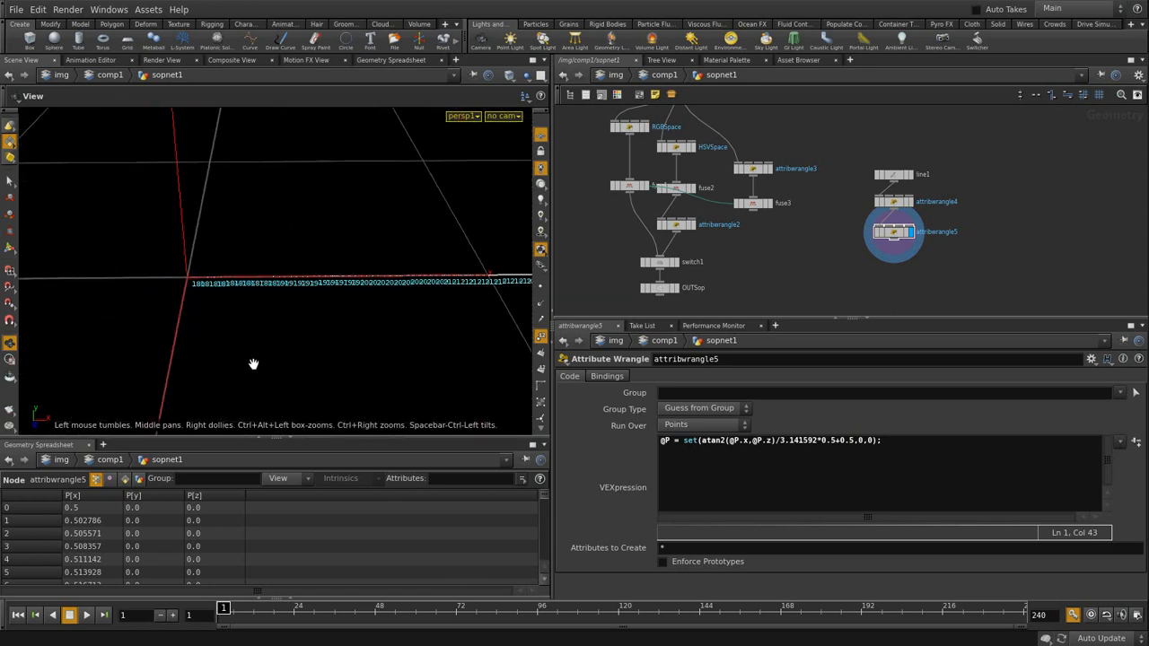
{"action": "left_click", "coordinate": [751, 439]}
{"action": "type", "text": "-"}
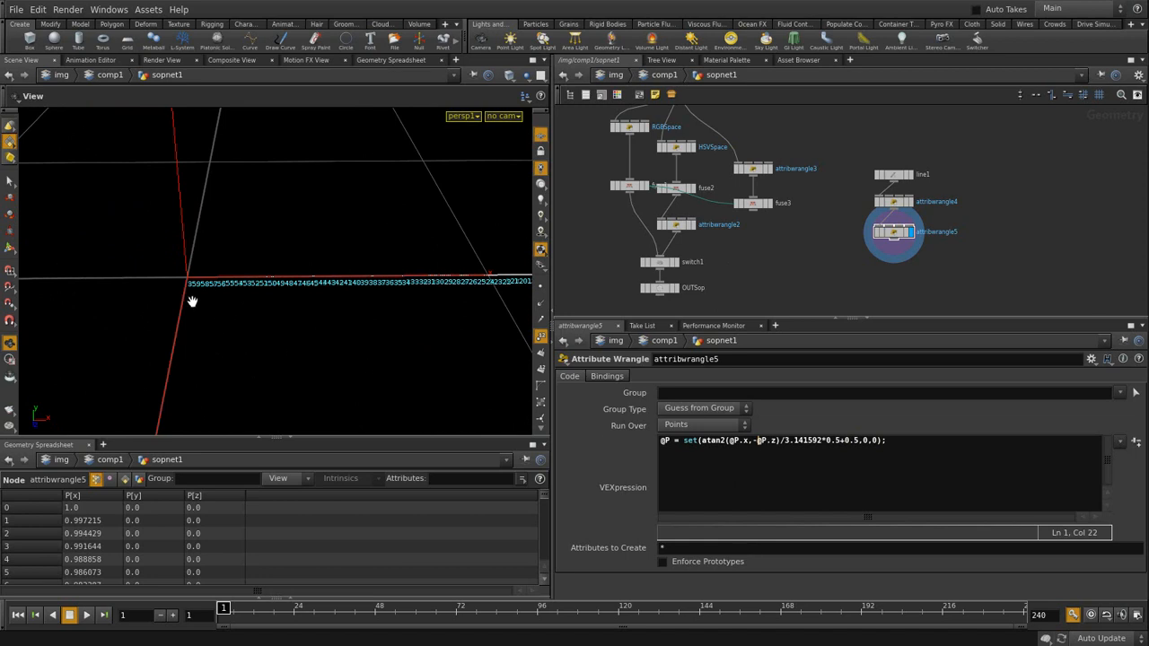
{"action": "middle_click_drag", "start_coordinate": [394, 336], "coordinate": [432, 333]}
{"action": "middle_click_drag", "start_coordinate": [172, 325], "coordinate": [247, 339]}
{"action": "left_click", "coordinate": [728, 441]}
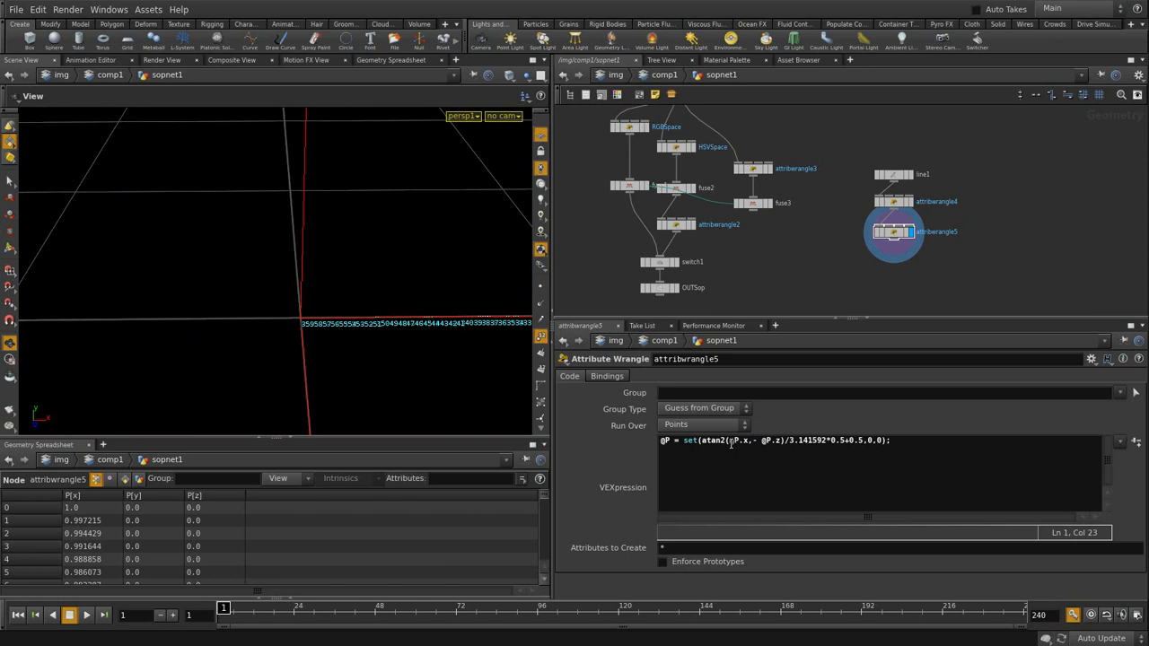
{"action": "type", "text": "-"}
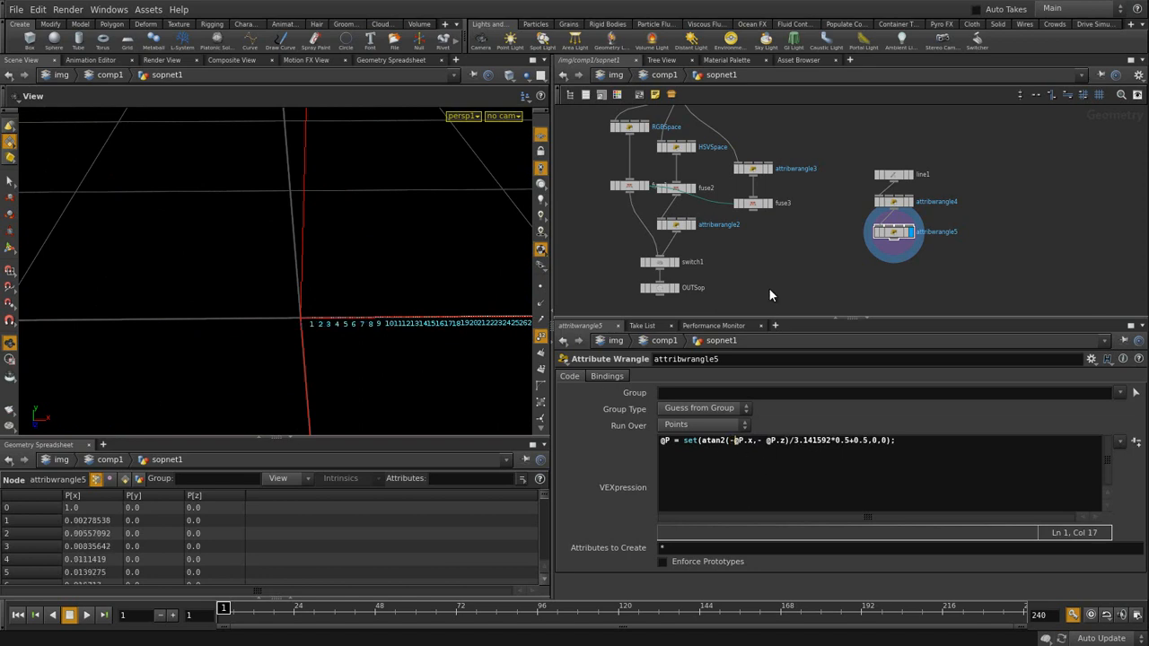
{"action": "left_click", "coordinate": [764, 440]}
{"action": "key", "text": "BackSpace"}
{"action": "left_click", "coordinate": [906, 451]}
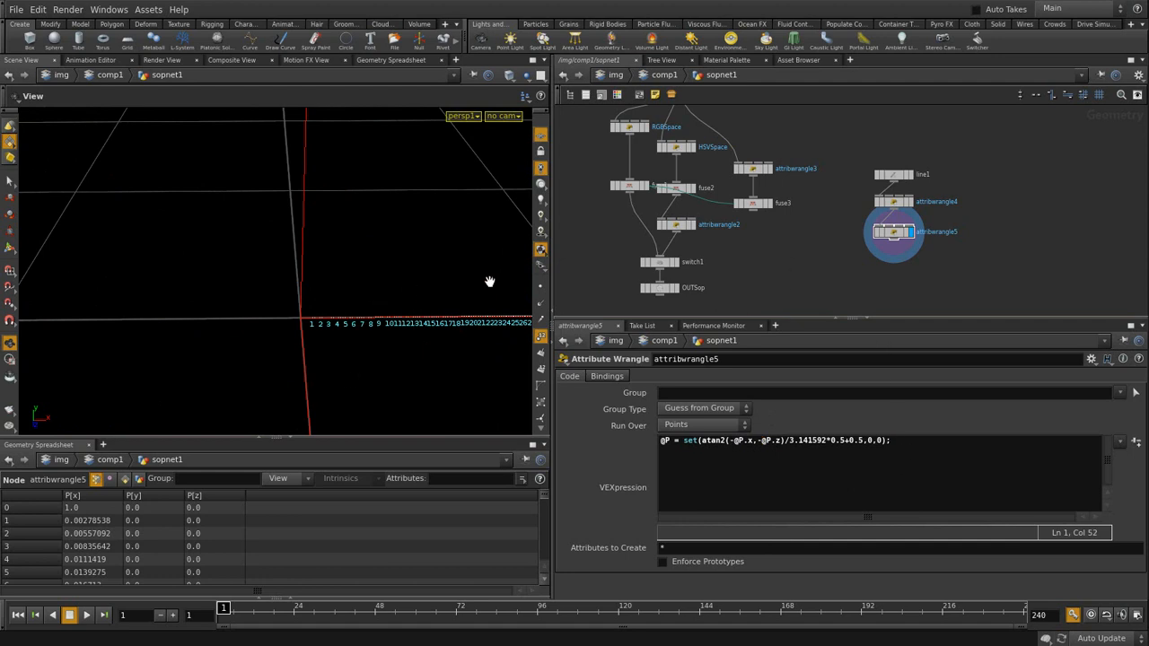
- Zoom out to confirm the points run in order along the whole line to point 359
{"action": "middle_click_drag", "start_coordinate": [356, 324], "coordinate": [171, 320]}
{"action": "right_click_drag", "start_coordinate": [269, 324], "coordinate": [339, 329]}
{"action": "middle_click_drag", "start_coordinate": [351, 315], "coordinate": [19, 317]}
{"action": "middle_click_drag", "start_coordinate": [398, 321], "coordinate": [249, 332]}
{"action": "right_click_drag", "start_coordinate": [313, 328], "coordinate": [291, 346]}
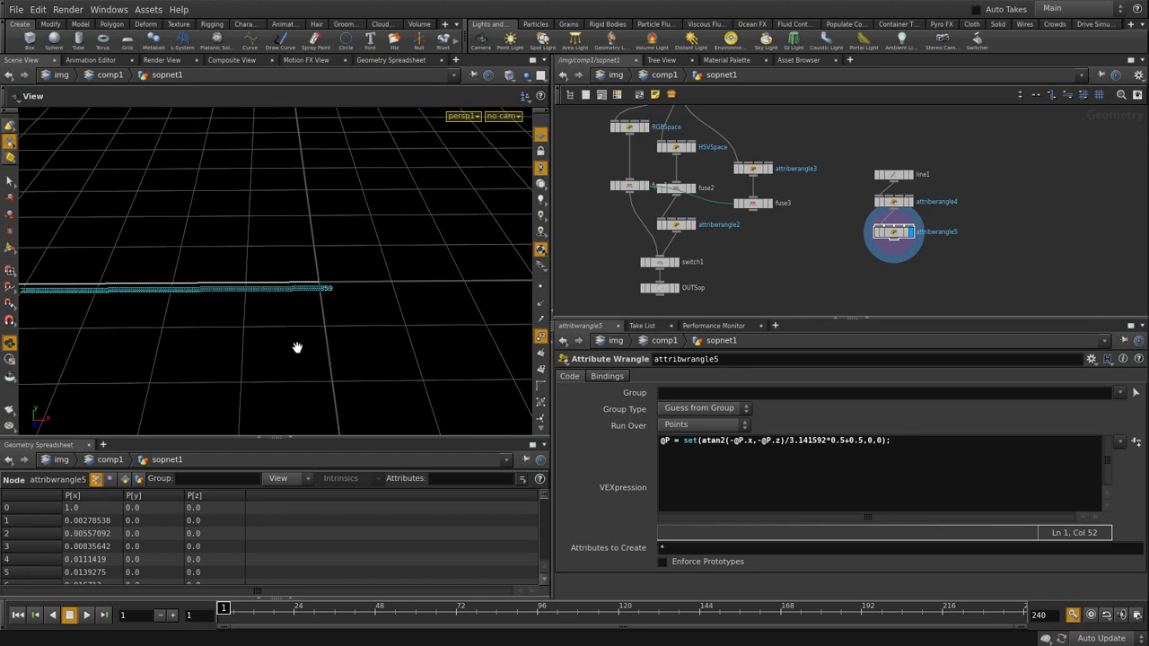
{"action": "left_click_drag", "start_coordinate": [254, 318], "coordinate": [330, 345]}
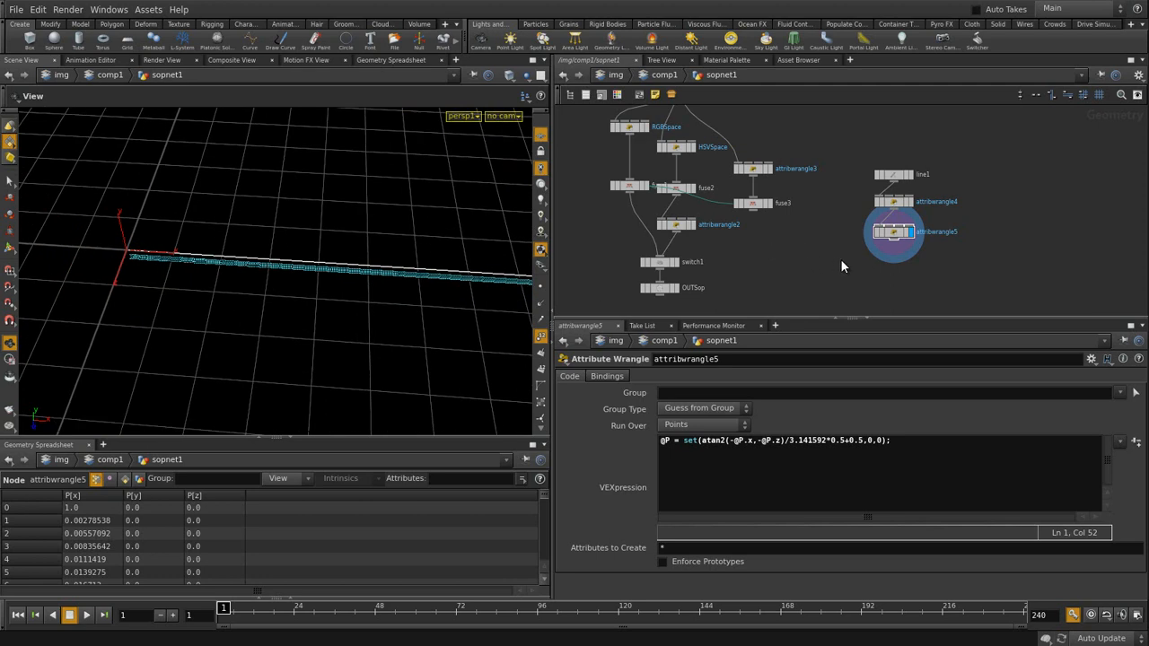
- Add an Attribute Wrangle wired from fuse3 and set it as the displayed node
{"action": "key", "text": "Tab"}
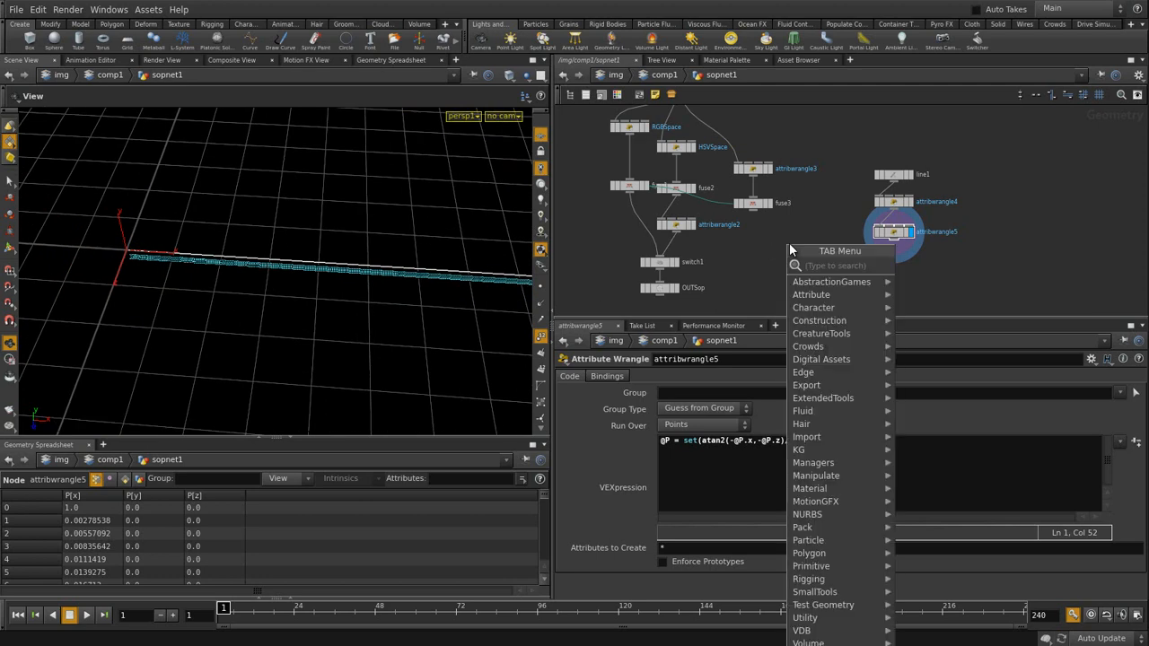
{"action": "type", "text": "aw"}
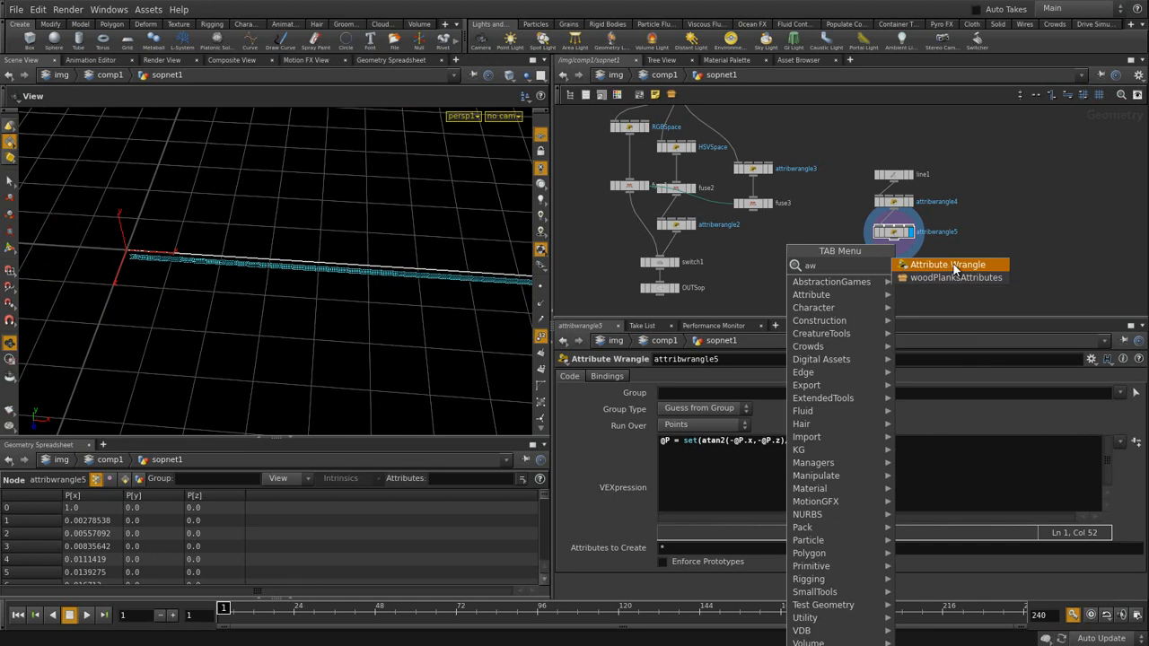
{"action": "key", "text": "Return"}
{"action": "left_click", "coordinate": [750, 244]}
{"action": "left_click_drag", "start_coordinate": [755, 213], "coordinate": [748, 237]}
{"action": "left_click", "coordinate": [770, 244]}
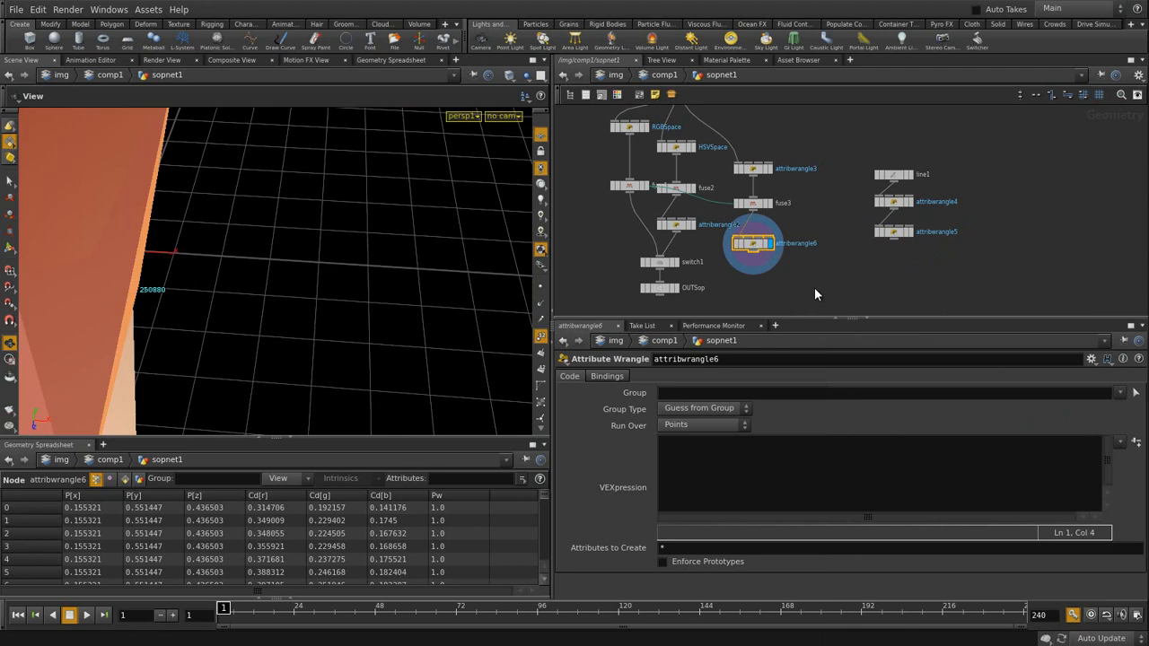
- Copy attribwrangle5's atan2 unwrap expression and paste it into attribwrangle6
{"action": "left_click", "coordinate": [898, 232]}
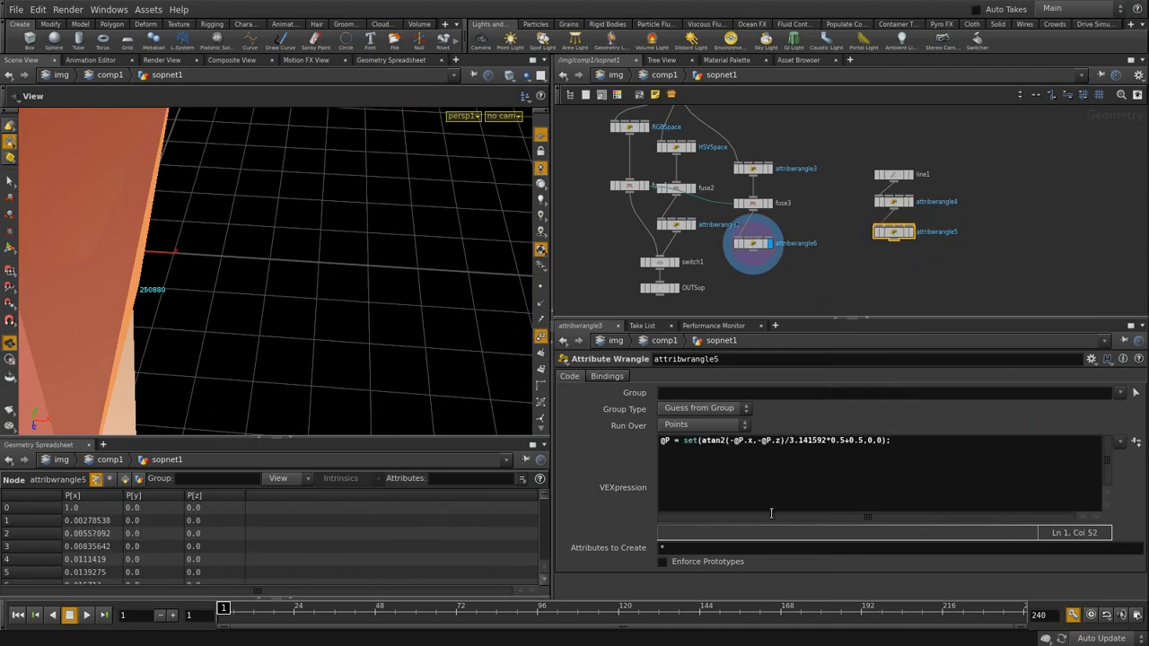
{"action": "left_click_drag", "start_coordinate": [889, 440], "coordinate": [659, 441]}
{"action": "left_click", "coordinate": [756, 244]}
{"action": "left_click", "coordinate": [697, 451]}
{"action": "key", "text": "ctrl+v"}
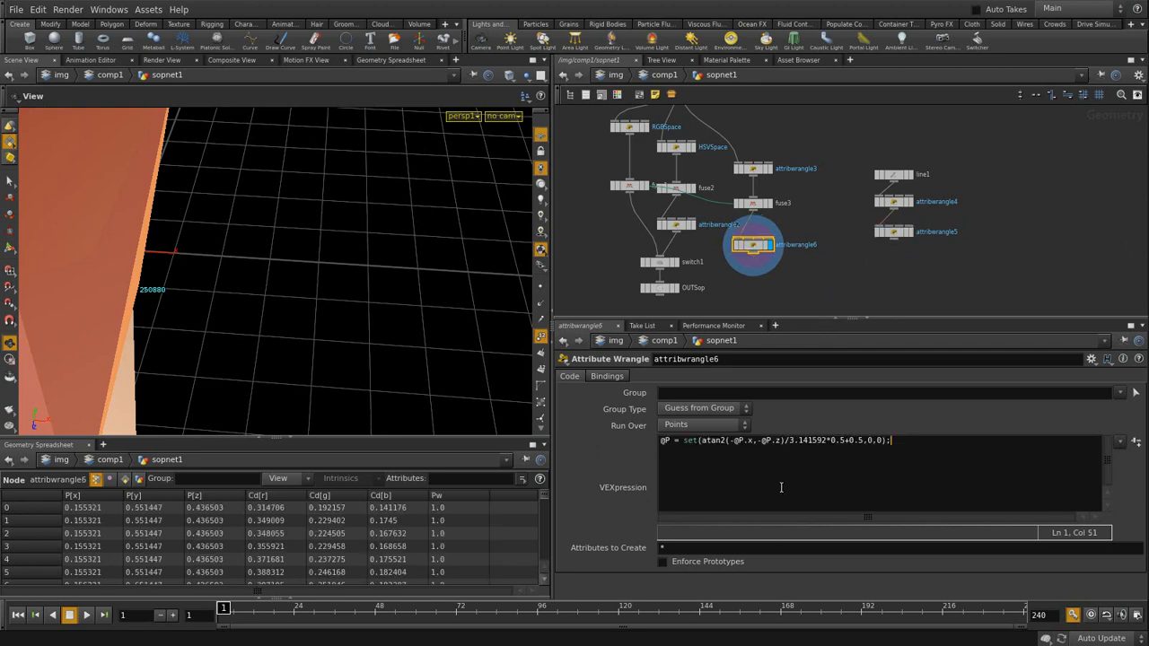
{"action": "left_click", "coordinate": [830, 274]}
{"action": "middle_click_drag", "start_coordinate": [217, 279], "coordinate": [344, 321]}
{"action": "mouse_move", "coordinate": [344, 321]}
{"action": "left_mouse_down"}
{"action": "mouse_move", "coordinate": [272, 333]}
{"action": "mouse_move", "coordinate": [267, 379]}
{"action": "left_mouse_up"}
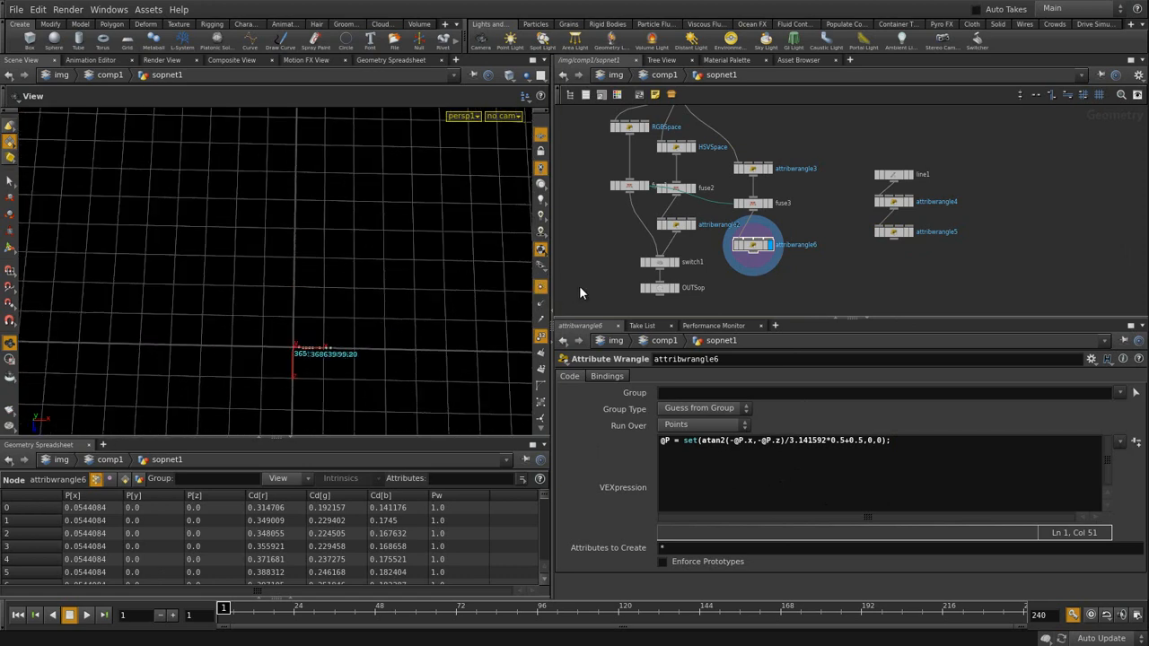
- Compare attribwrangle6's collapsed points with the HSVSpace cloud, with point-number labels turned off
{"action": "left_click", "coordinate": [697, 147]}
{"action": "left_click_drag", "start_coordinate": [395, 288], "coordinate": [490, 261]}
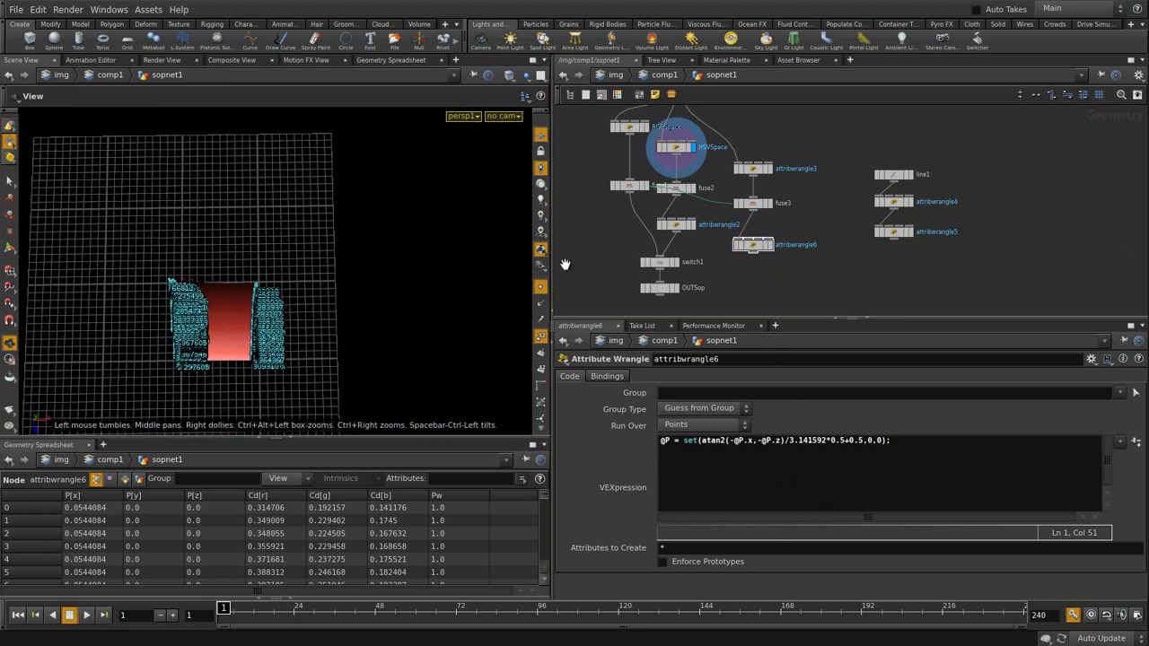
{"action": "left_click", "coordinate": [768, 245]}
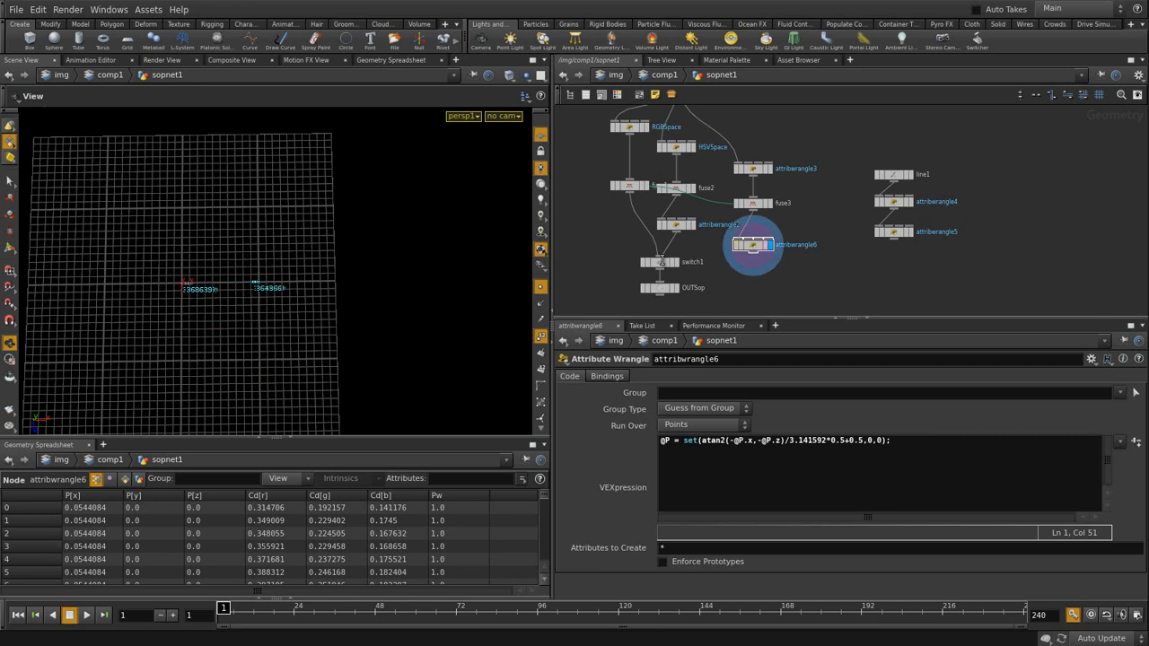
{"action": "left_click", "coordinate": [694, 147]}
{"action": "mouse_move", "coordinate": [356, 315]}
{"action": "left_mouse_down"}
{"action": "mouse_move", "coordinate": [322, 335]}
{"action": "mouse_move", "coordinate": [270, 325]}
{"action": "mouse_move", "coordinate": [353, 297]}
{"action": "mouse_move", "coordinate": [349, 305]}
{"action": "left_mouse_up"}
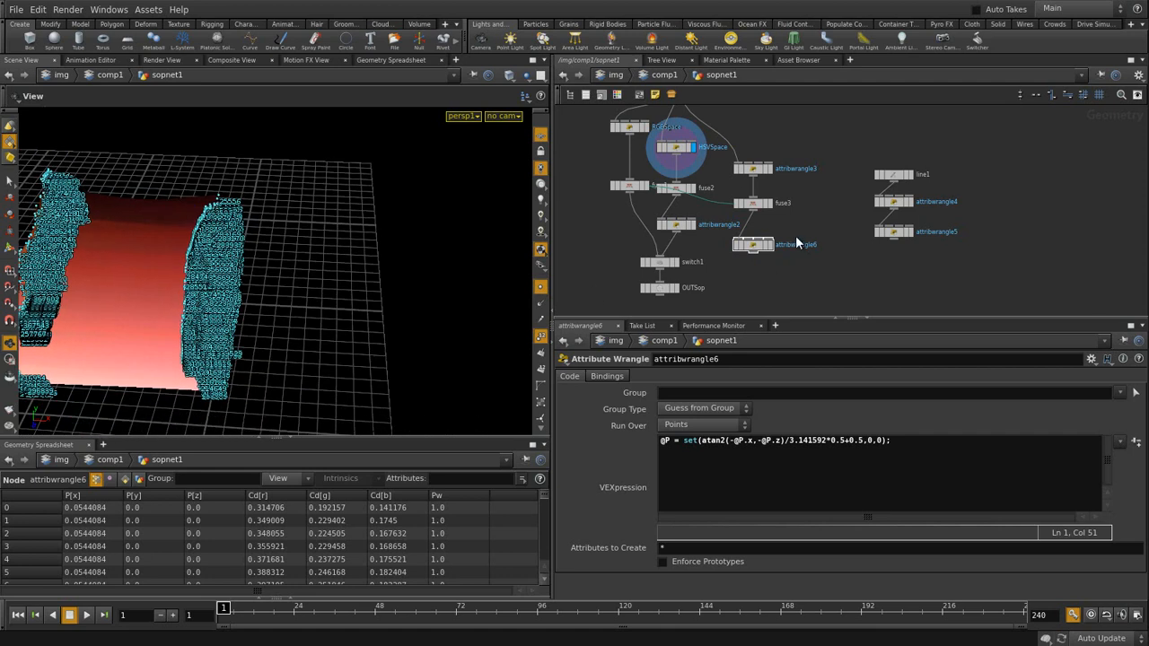
{"action": "left_click", "coordinate": [541, 336]}
{"action": "left_click_drag", "start_coordinate": [299, 275], "coordinate": [433, 251]}
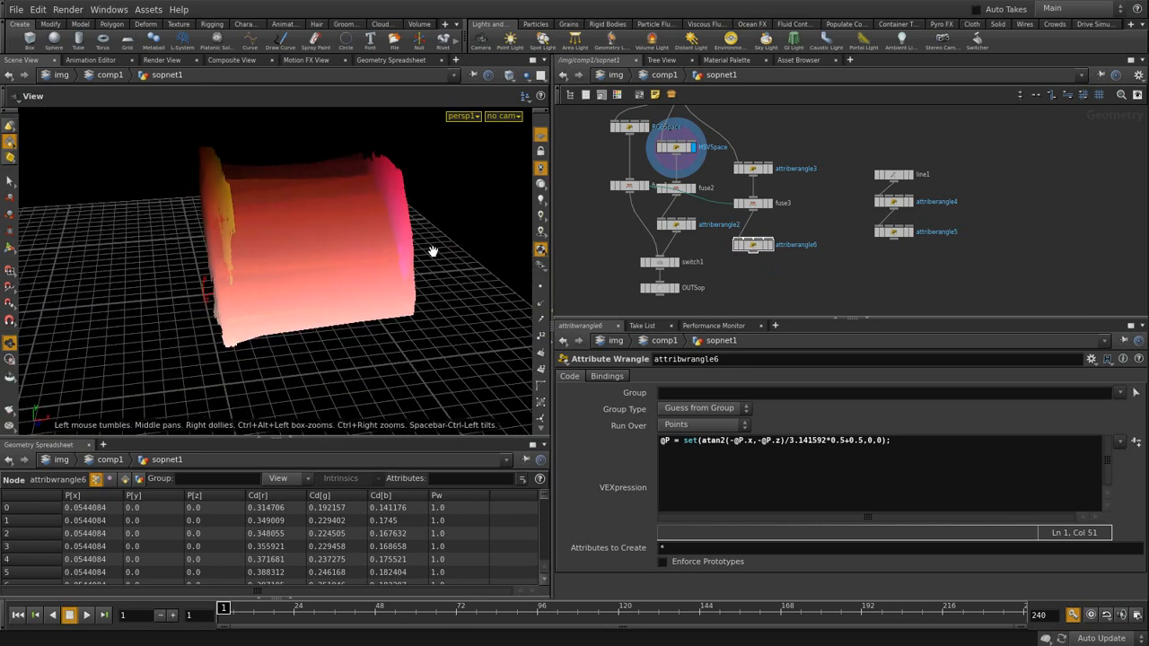
{"action": "left_click", "coordinate": [769, 245]}
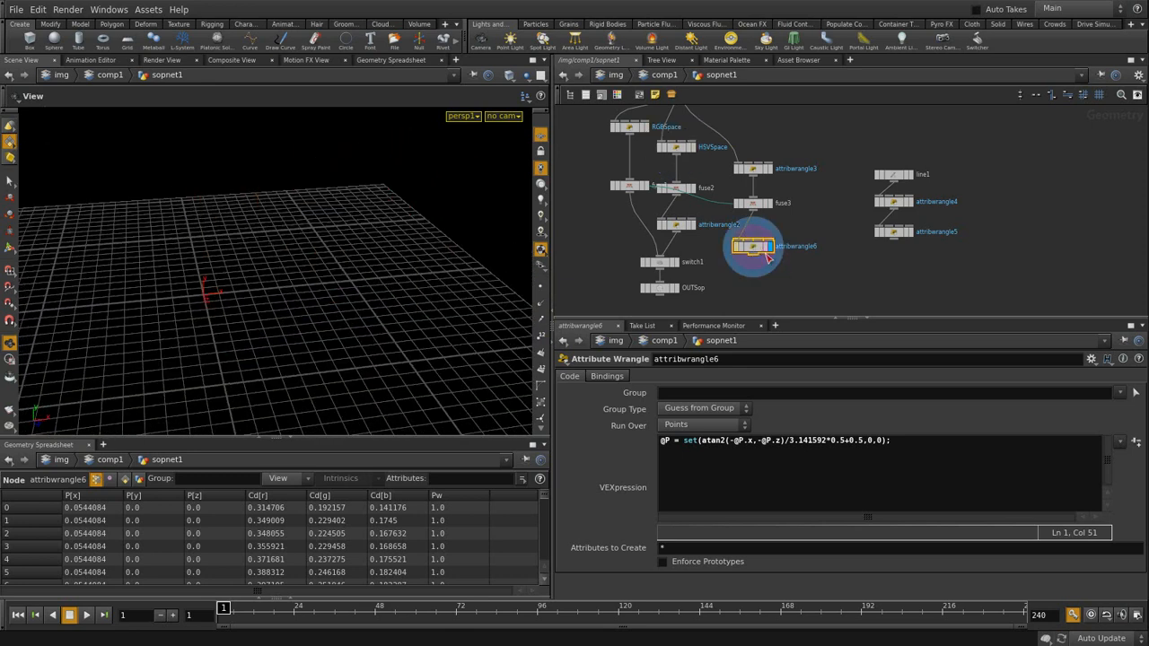
{"action": "left_click", "coordinate": [702, 441]}
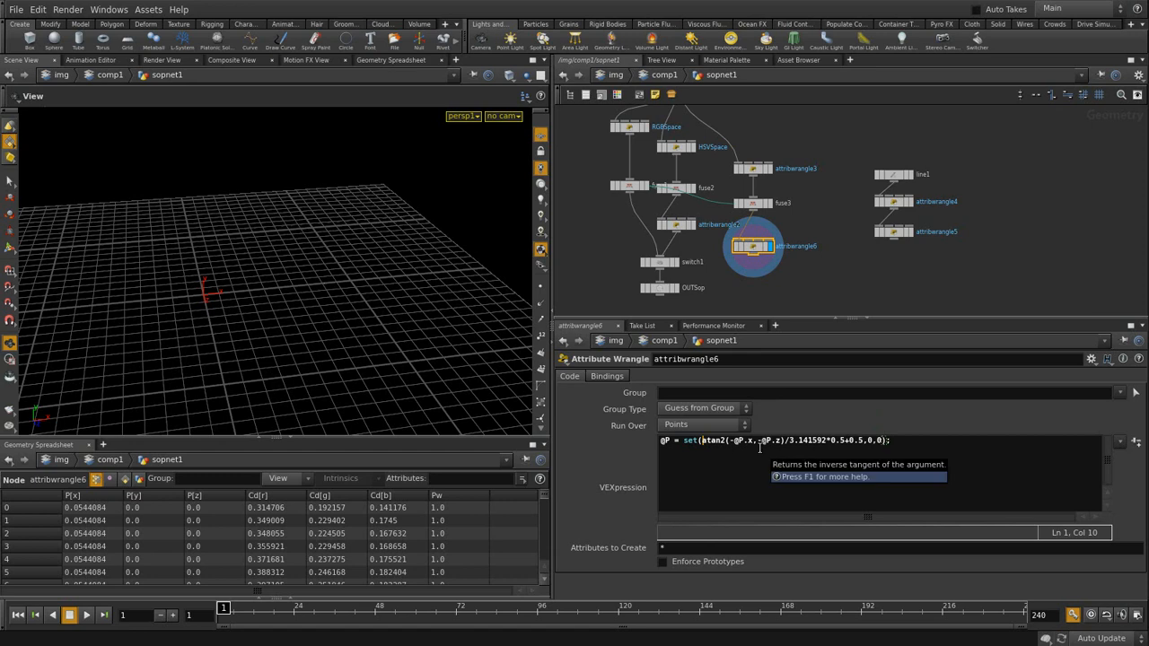
- Break attribwrangle6's set() call into indented lines, one component per line
{"action": "key", "text": "Return"}
{"action": "key", "text": "Tab"}
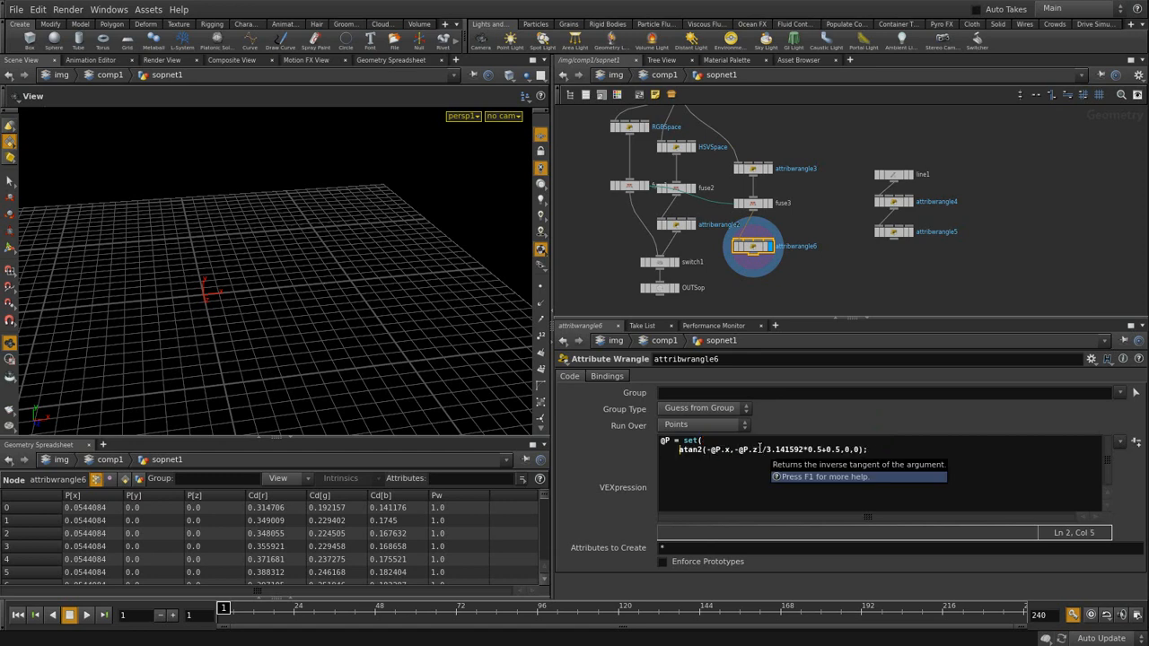
{"action": "left_click", "coordinate": [844, 450]}
{"action": "key", "text": "Return"}
{"action": "key", "text": "Tab"}
{"action": "key", "text": "Return"}
{"action": "key", "text": "Tab"}
- Display fuse3's geometry, then attribwrangle3's geometry
{"action": "left_click", "coordinate": [759, 206]}
{"action": "left_click", "coordinate": [769, 206]}
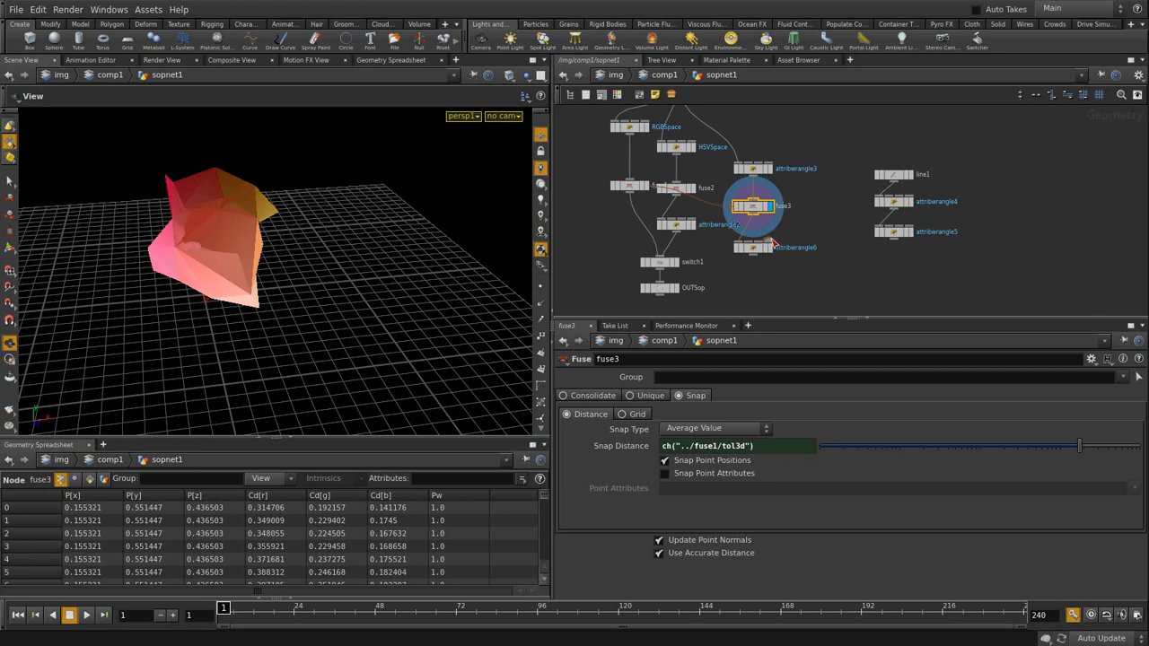
{"action": "left_click", "coordinate": [754, 169]}
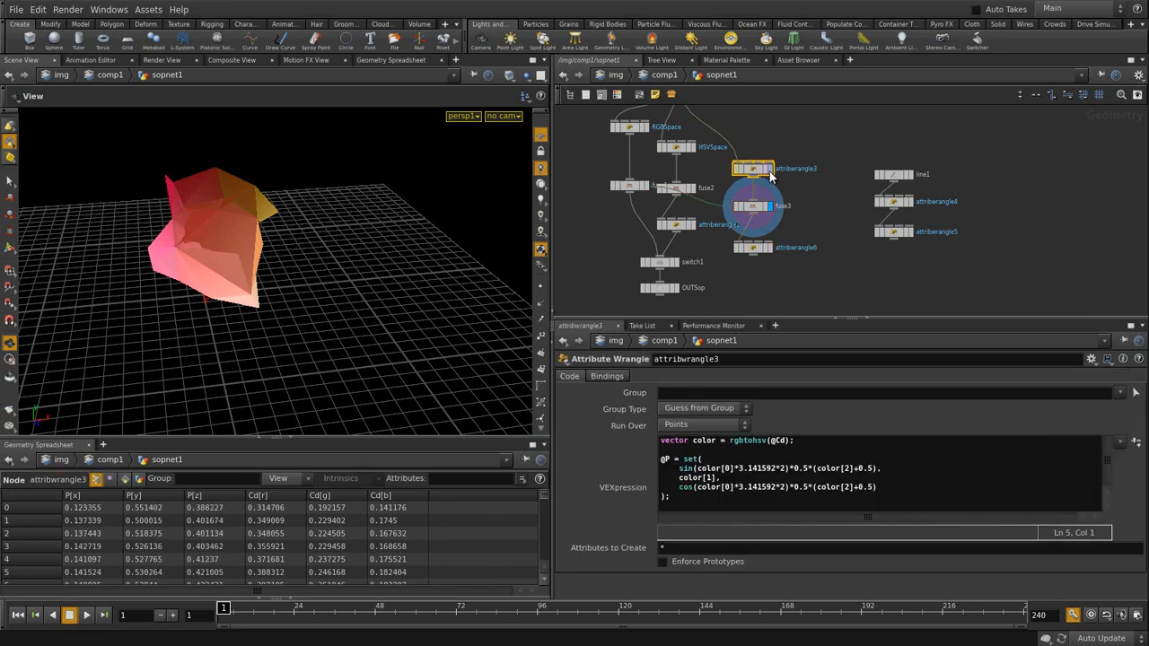
{"action": "left_click", "coordinate": [771, 169]}
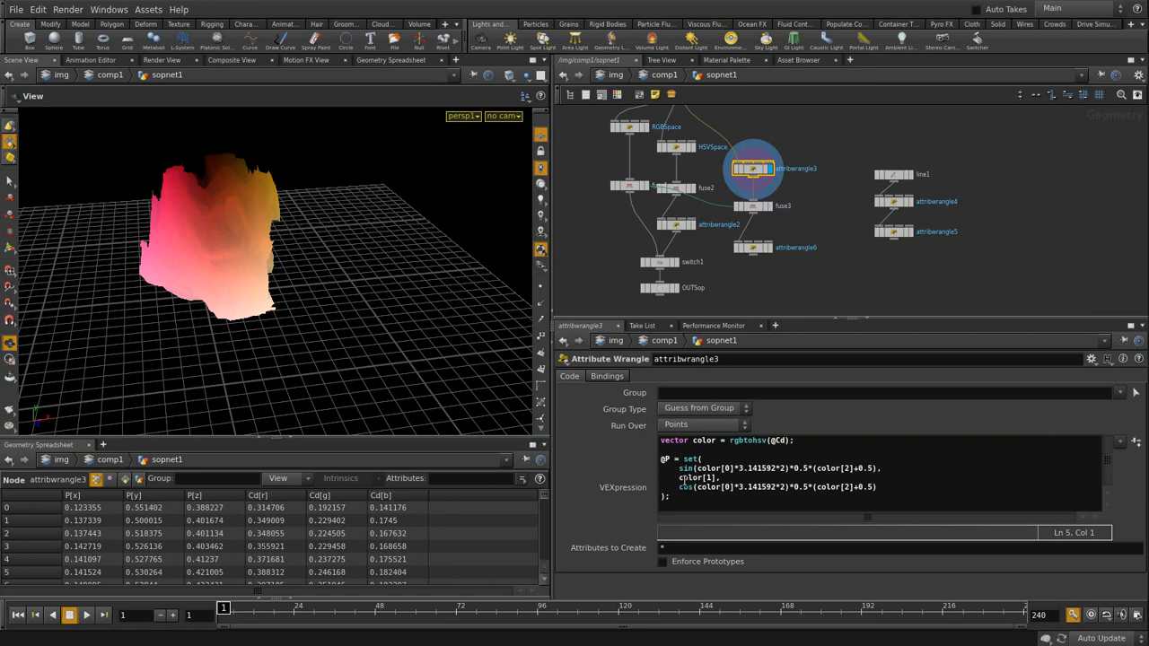
- Replace the second component's 0 with @P.y in attribwrangle6 and compare against HSVSpace
{"action": "left_click", "coordinate": [769, 249]}
{"action": "left_click", "coordinate": [769, 249]}
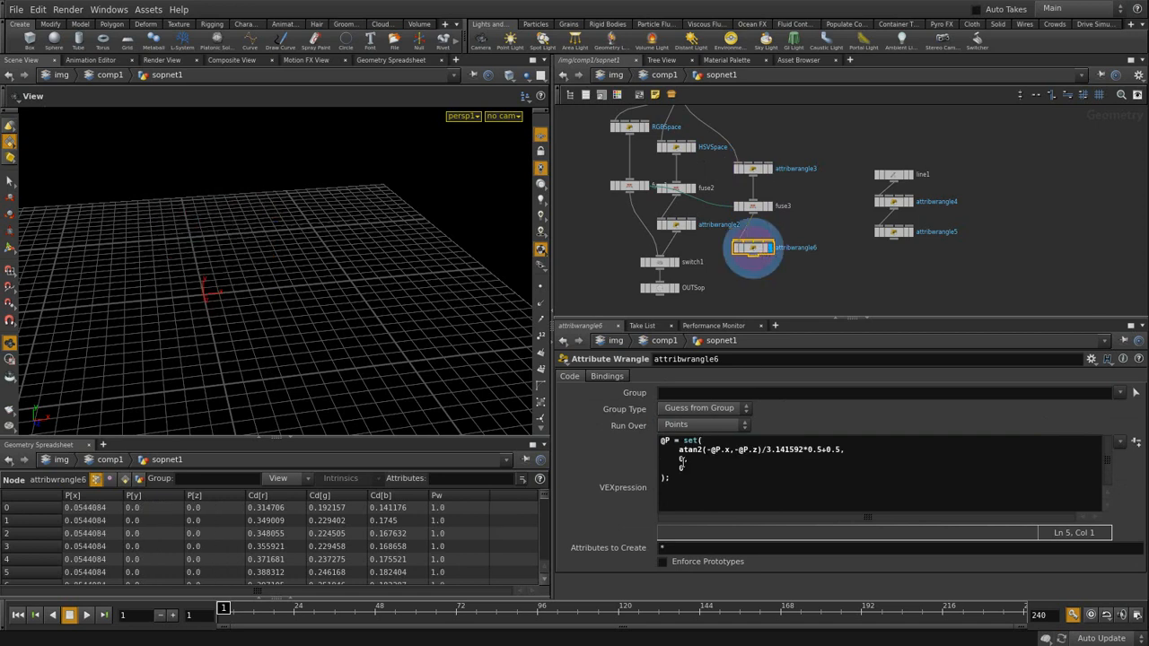
{"action": "left_click_drag", "start_coordinate": [685, 460], "coordinate": [680, 459]}
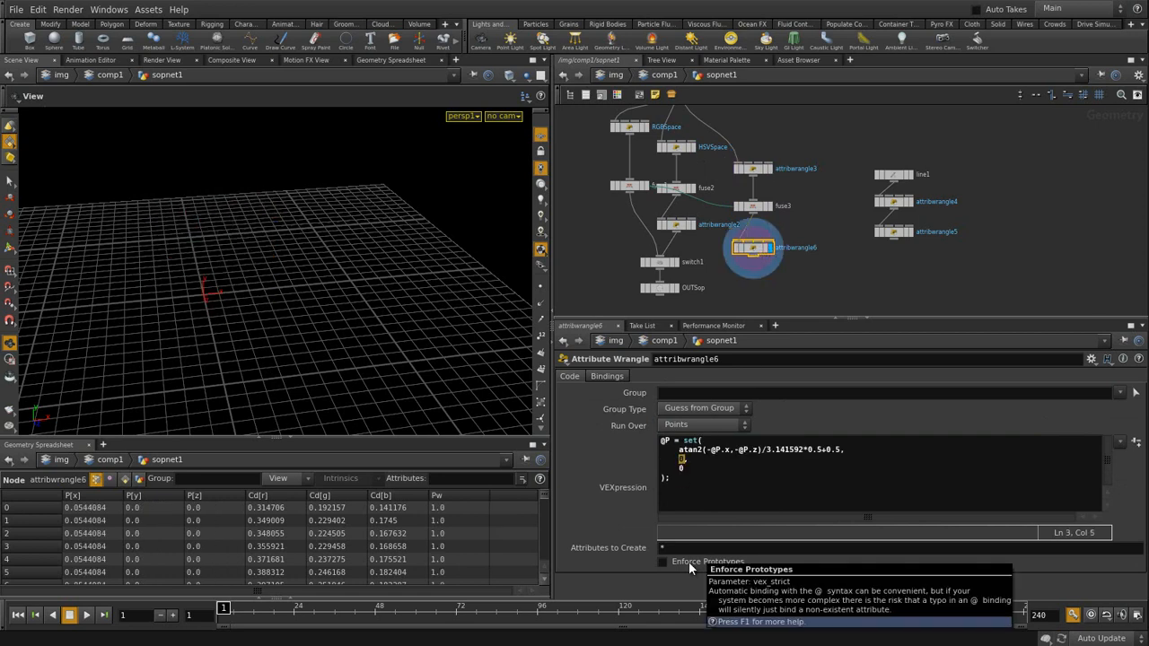
{"action": "type", "text": "@P.y"}
{"action": "key", "text": "ctrl+Return"}
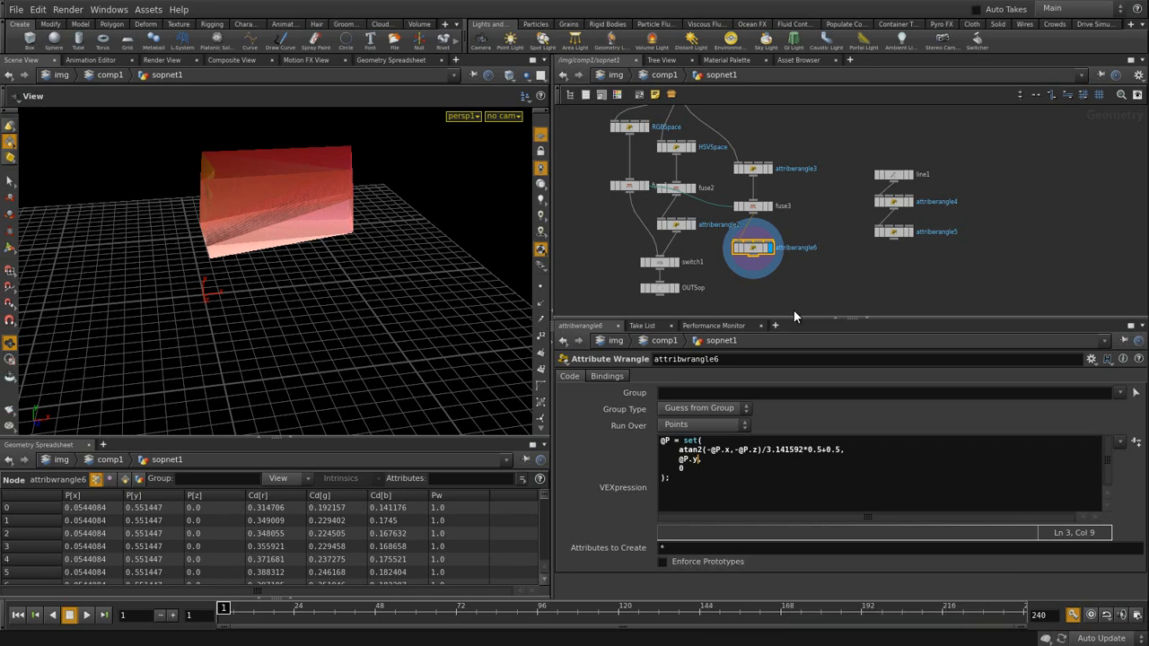
{"action": "left_click_drag", "start_coordinate": [249, 206], "coordinate": [279, 207]}
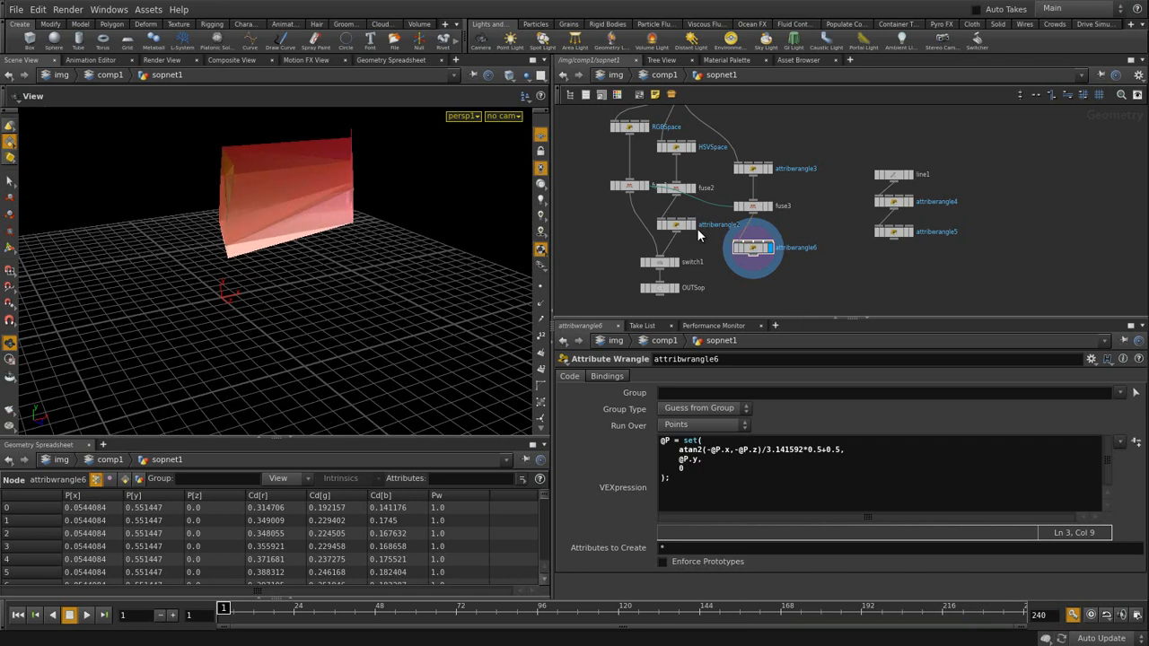
{"action": "left_click", "coordinate": [692, 148]}
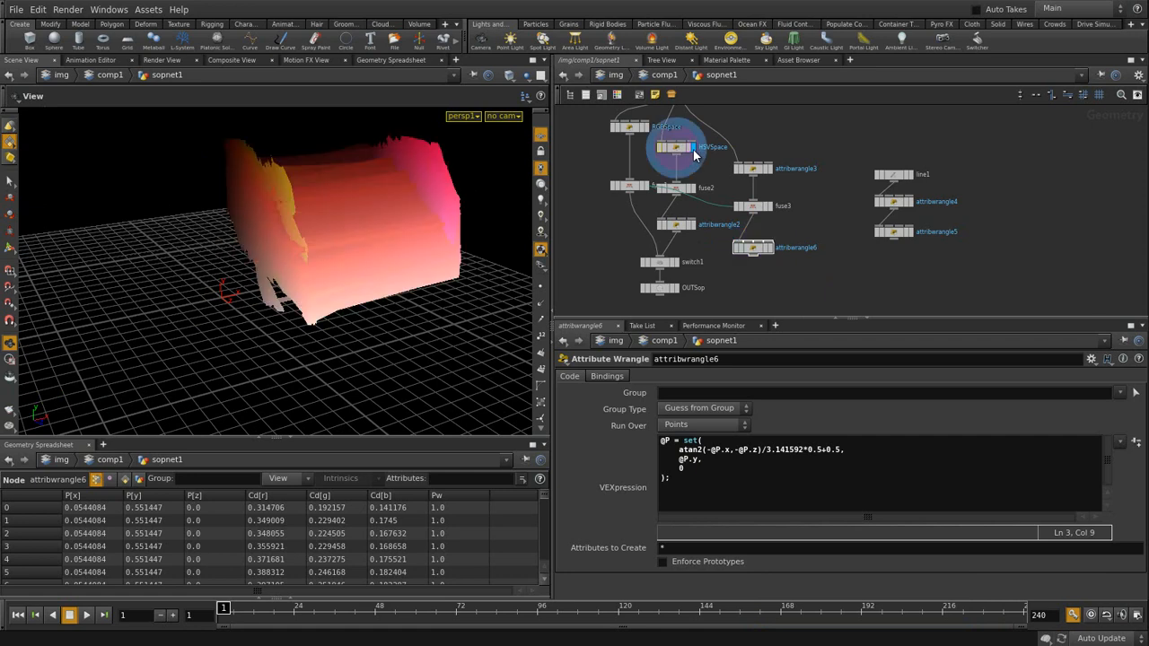
{"action": "left_click", "coordinate": [769, 248]}
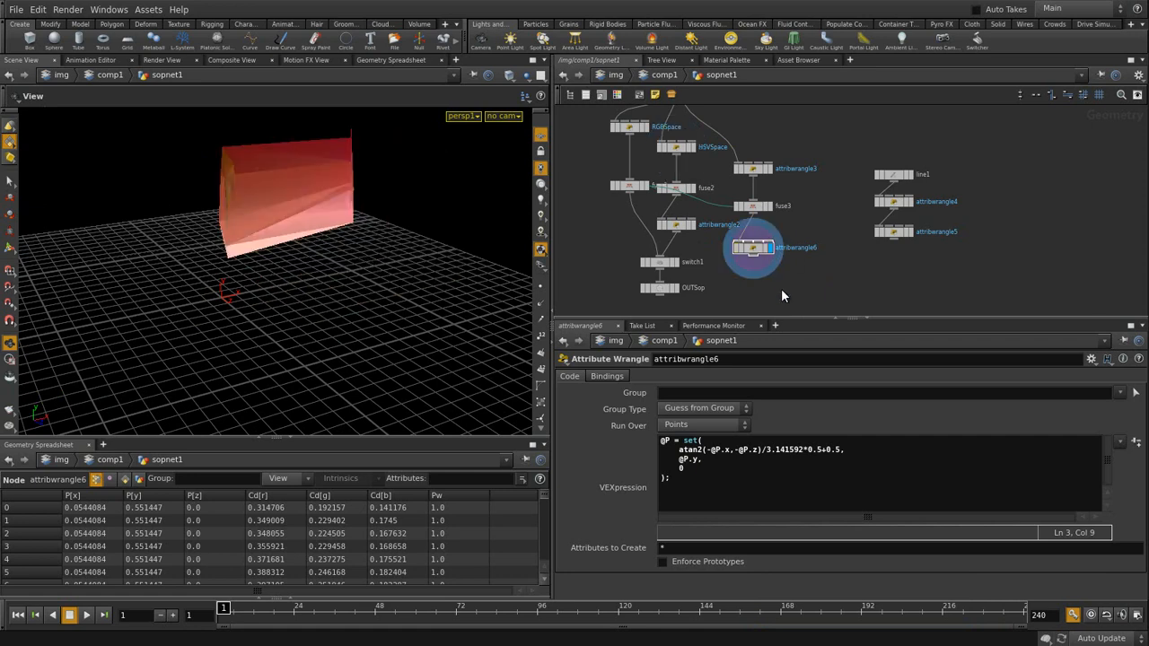
- Bypass fuse3, compare the curved panel with HSVSpace, and inspect attribwrangle3's geometry
{"action": "left_click", "coordinate": [754, 254]}
{"action": "left_click", "coordinate": [738, 207]}
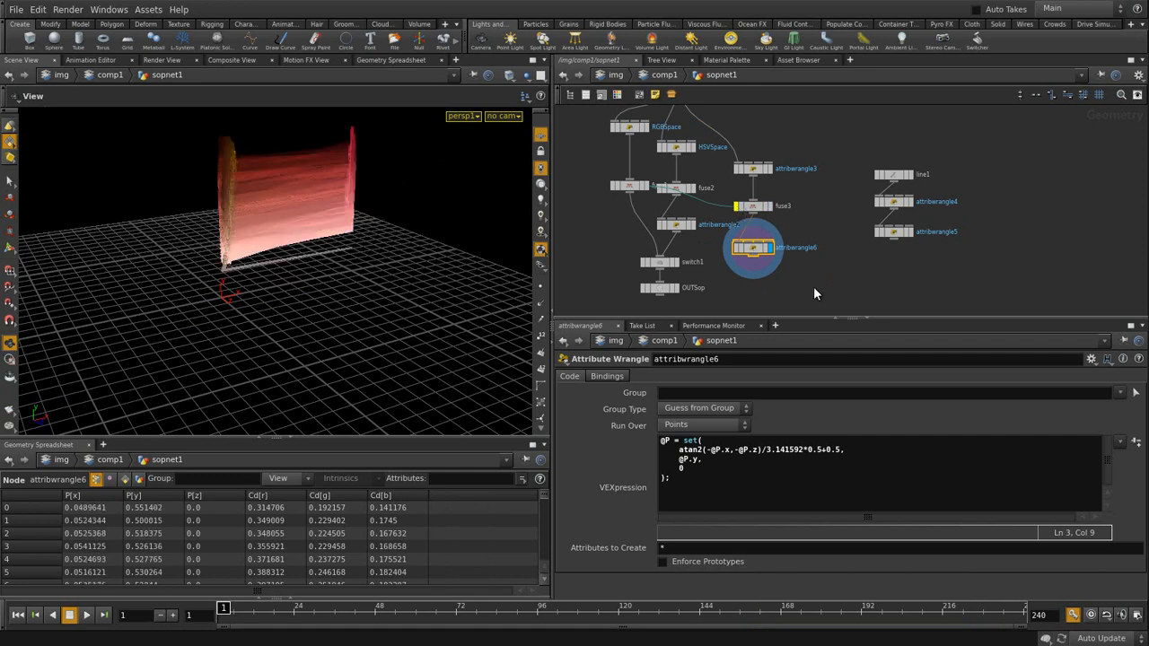
{"action": "mouse_move", "coordinate": [239, 180]}
{"action": "left_mouse_down"}
{"action": "mouse_move", "coordinate": [323, 184]}
{"action": "mouse_move", "coordinate": [241, 179]}
{"action": "left_mouse_up"}
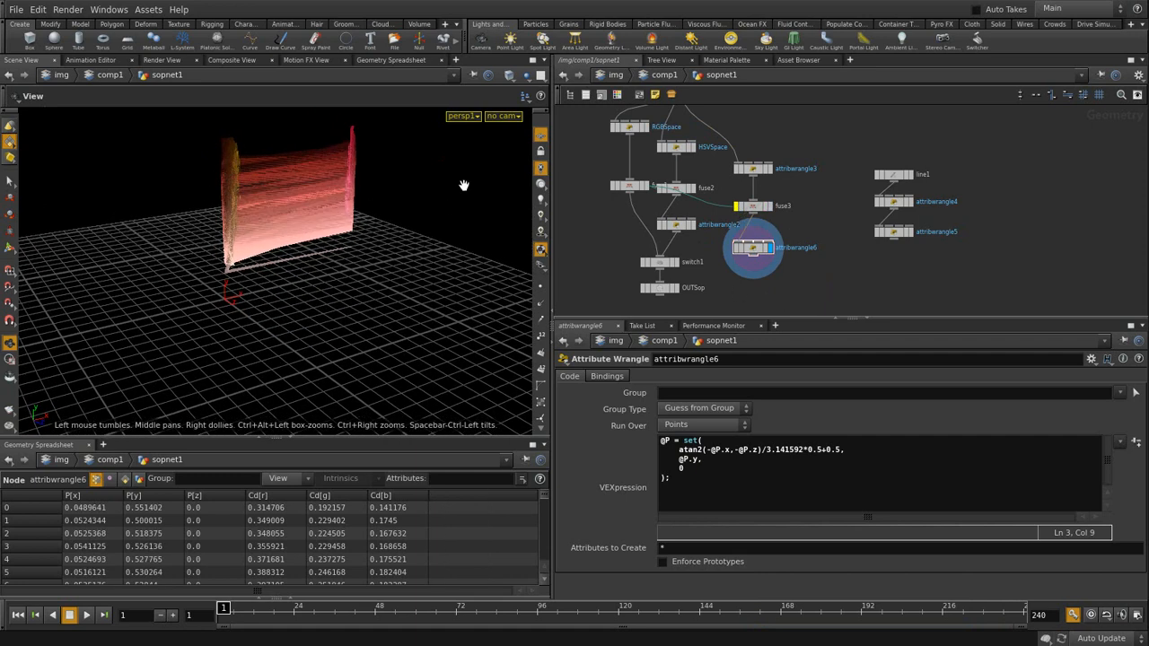
{"action": "left_click", "coordinate": [692, 151]}
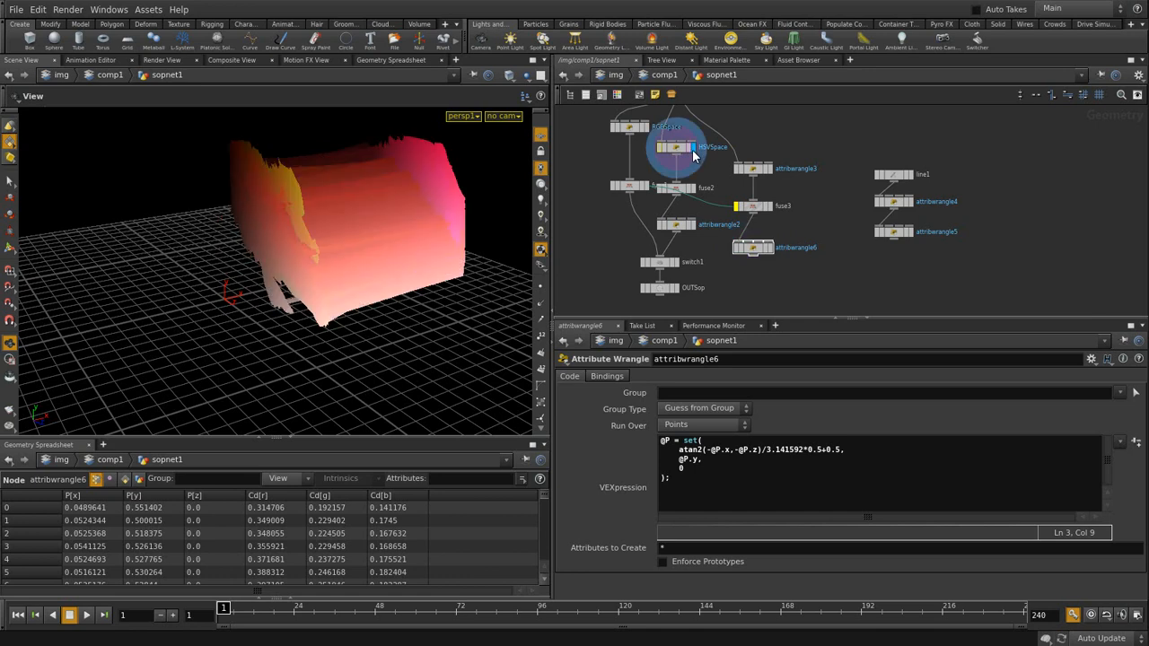
{"action": "left_click", "coordinate": [765, 251]}
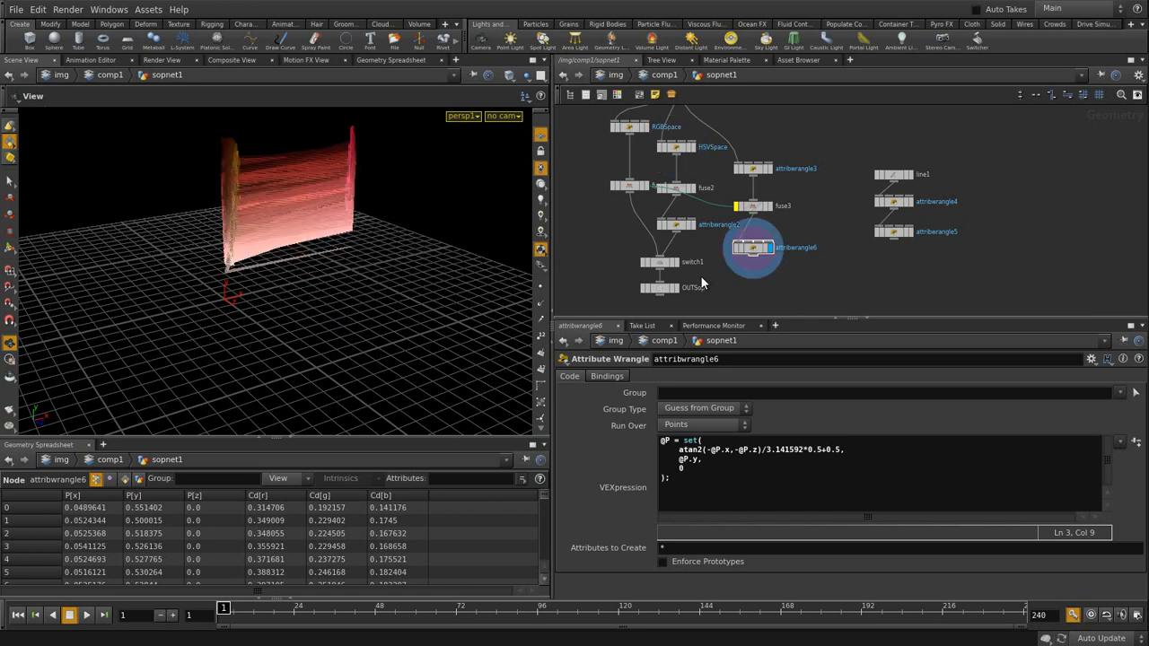
{"action": "left_click", "coordinate": [758, 171]}
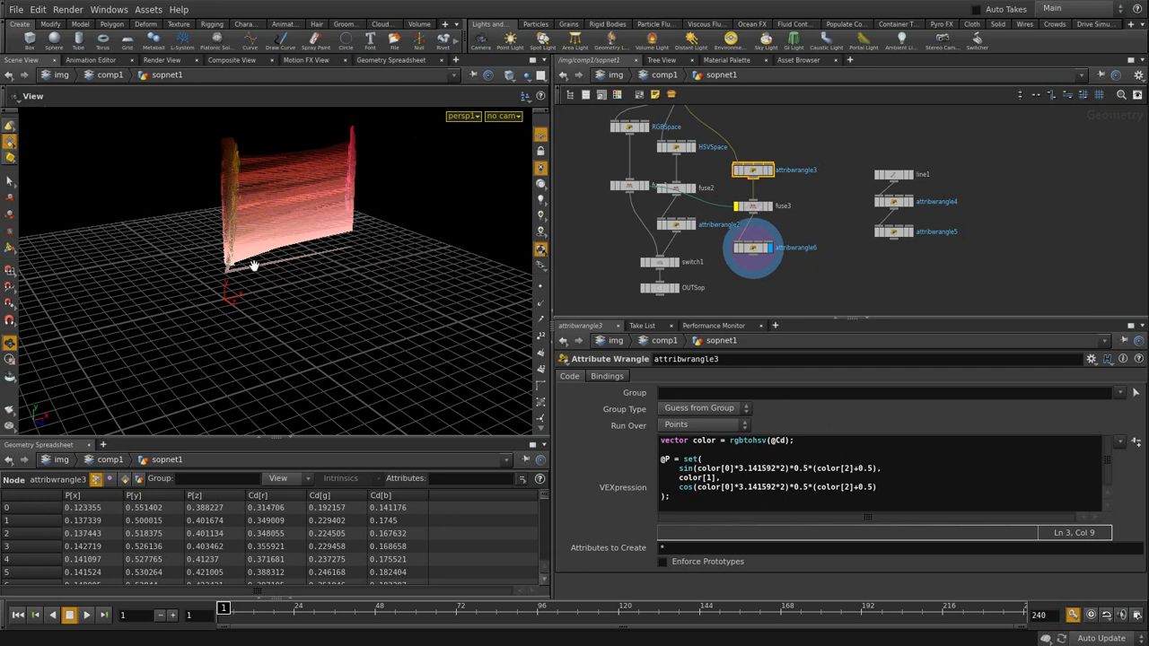
{"action": "left_click_drag", "start_coordinate": [228, 249], "coordinate": [285, 361]}
{"action": "left_click", "coordinate": [770, 170]}
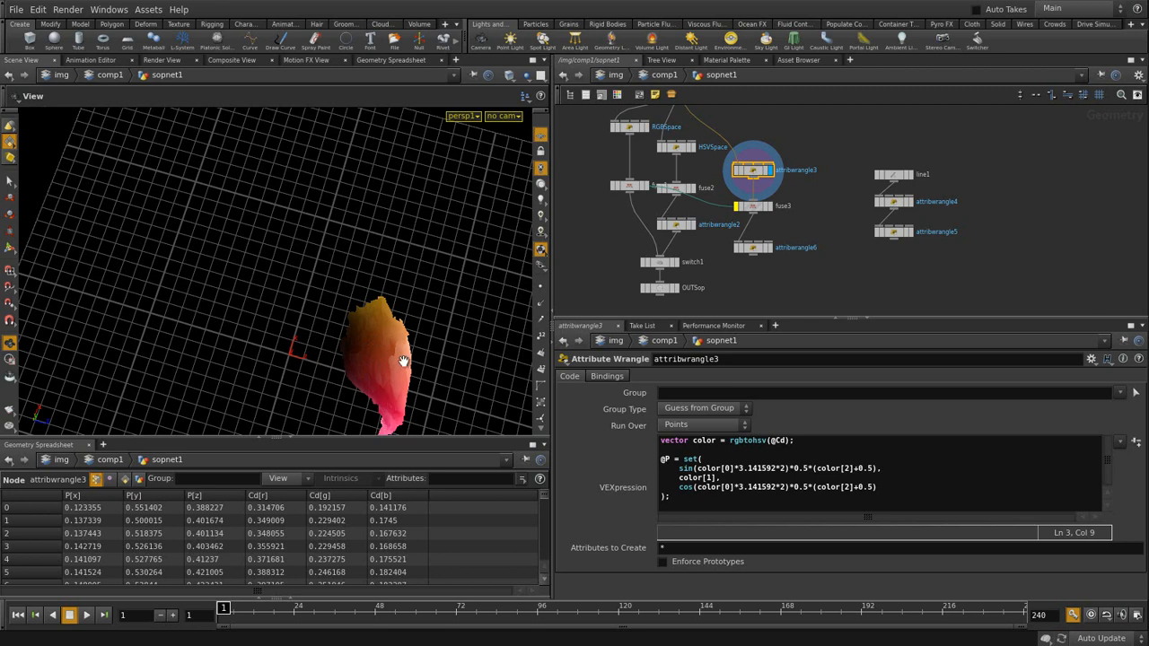
{"action": "left_click", "coordinate": [756, 252]}
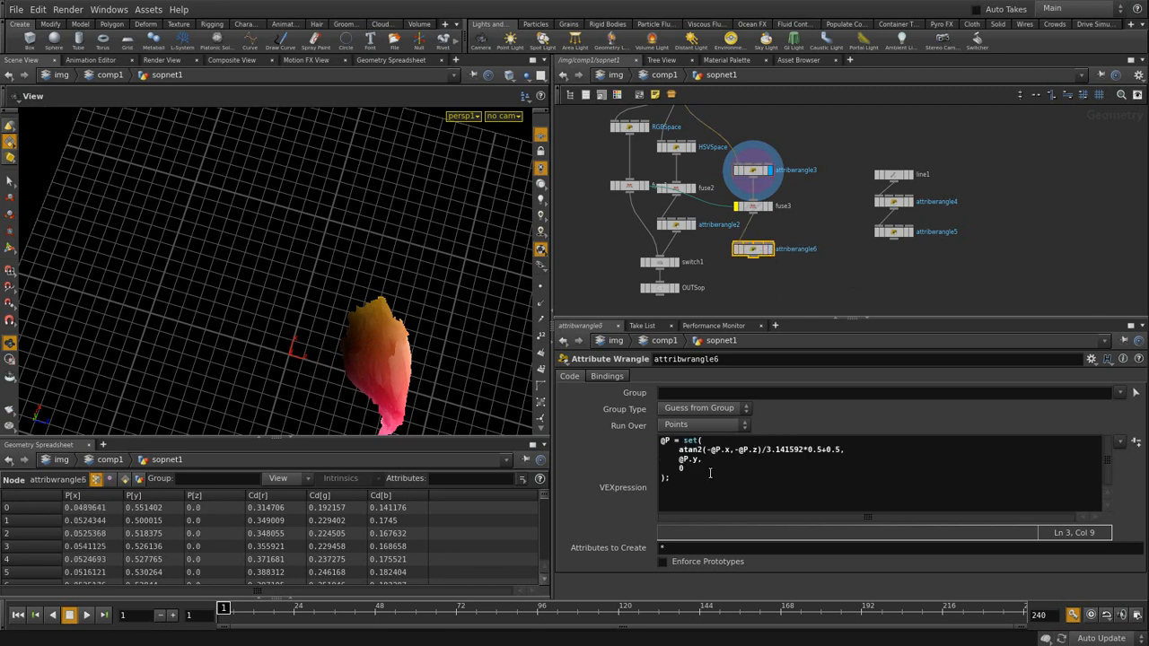
- Replace the third component's 0 with an unfinished length( call and open Houdini's Help contents
{"action": "left_click", "coordinate": [685, 469]}
{"action": "key", "text": "BackSpace"}
{"action": "type", "text": "length"}
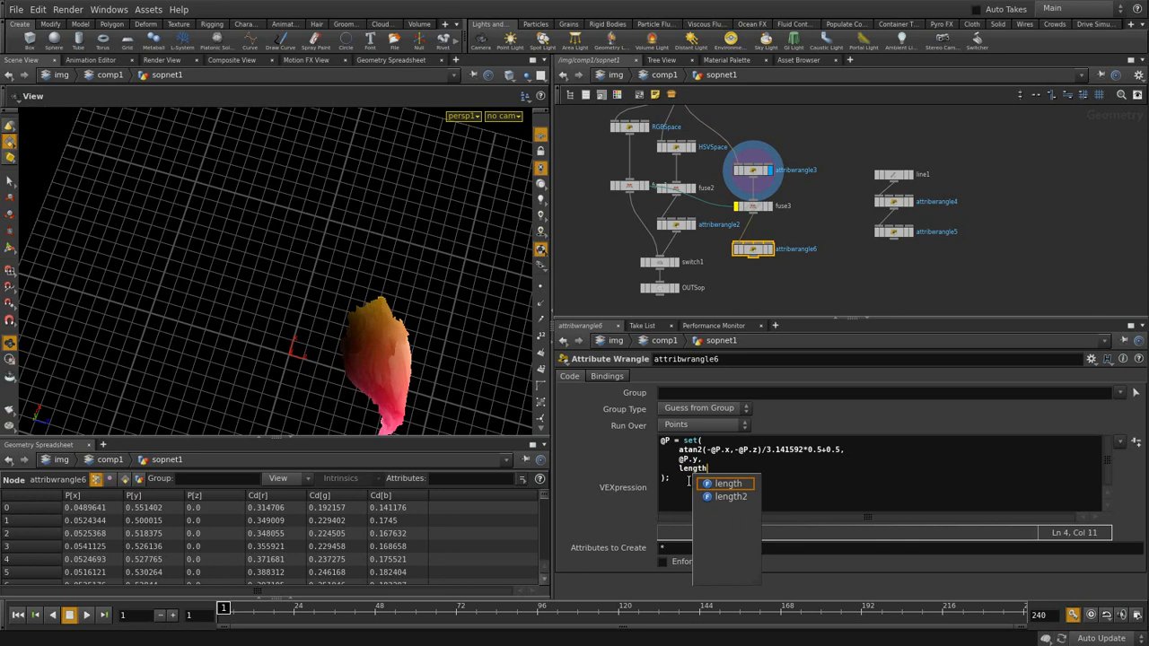
{"action": "key", "text": "Down"}
{"action": "key", "text": "Return"}
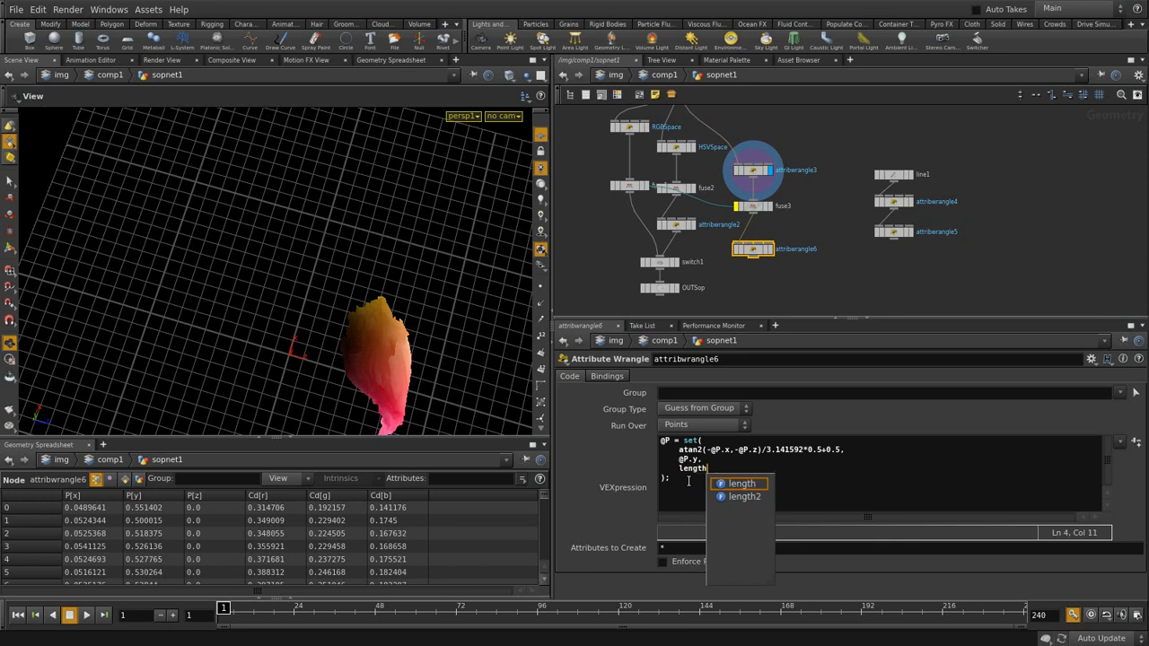
{"action": "type", "text": "("}
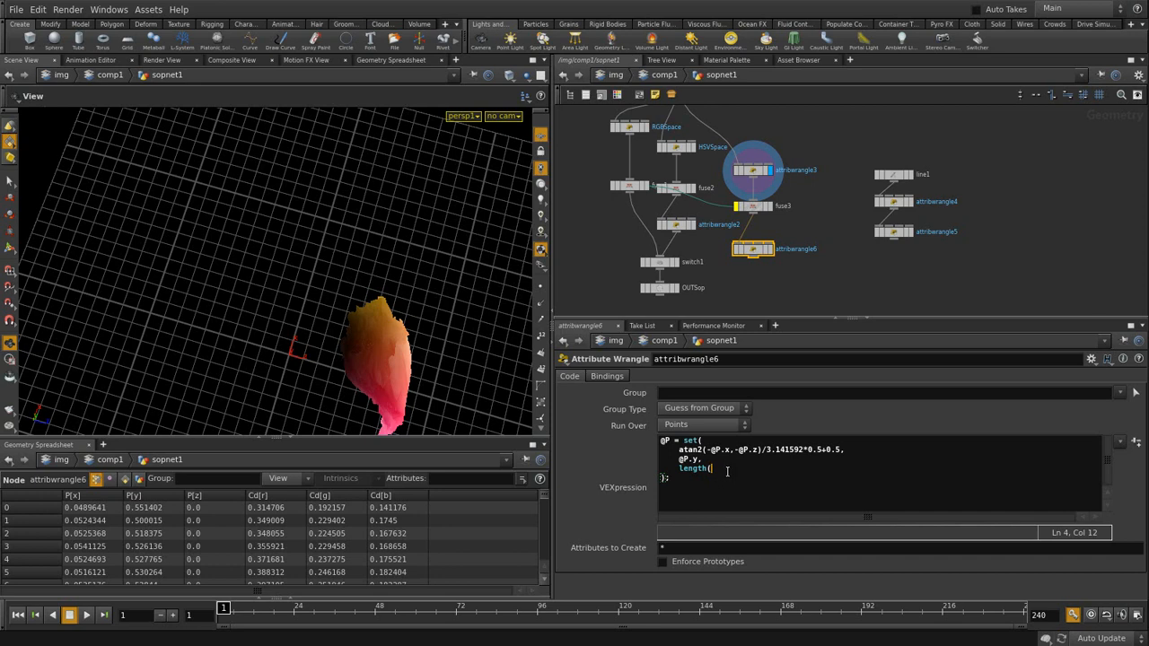
{"action": "left_click", "coordinate": [179, 11]}
{"action": "left_click", "coordinate": [199, 39]}
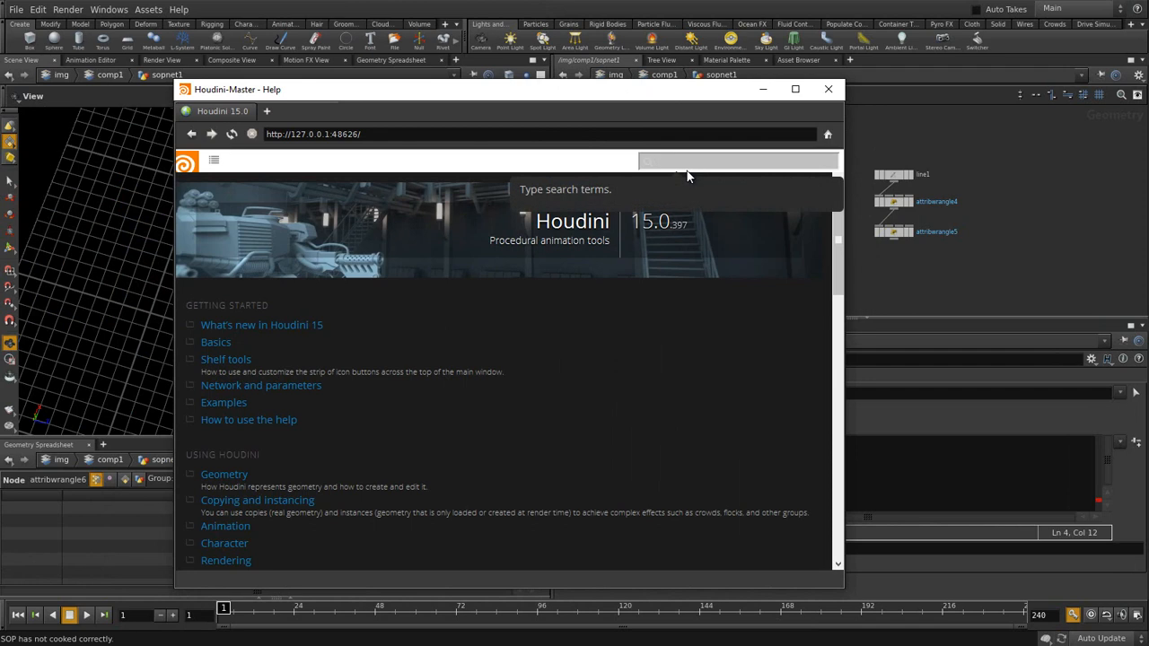
{"action": "type", "text": "length"}
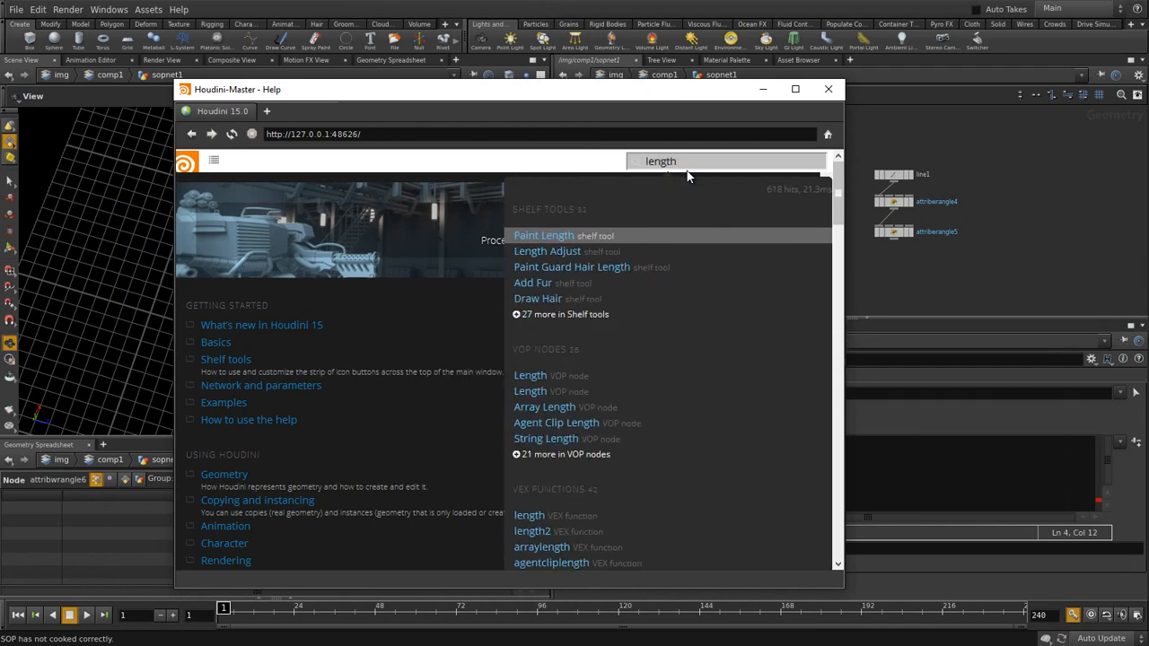
{"action": "left_click", "coordinate": [530, 521]}
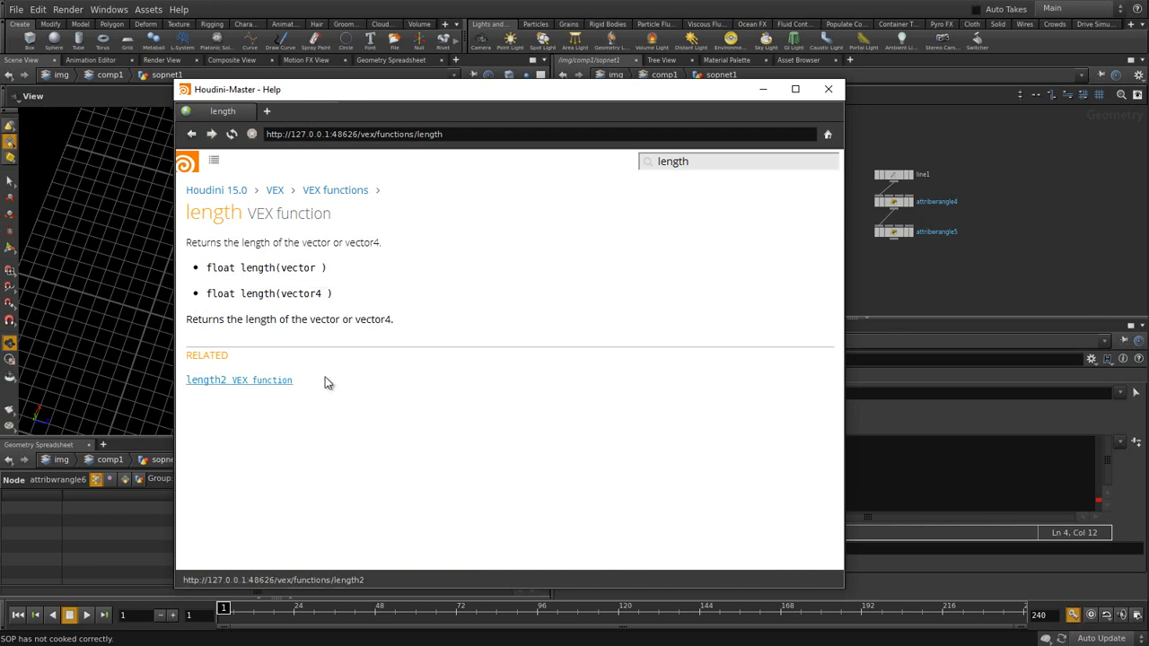
{"action": "left_click", "coordinate": [763, 89]}
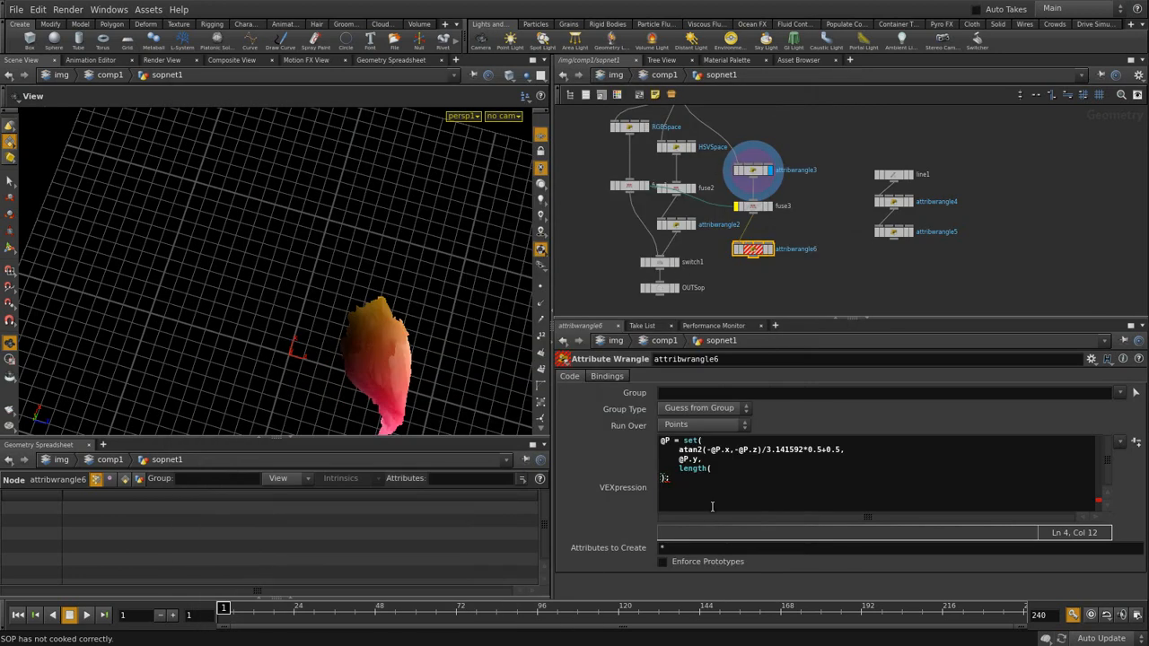
- Complete the third component as length(@P) and orbit around the resulting pink mesh
{"action": "left_click", "coordinate": [718, 469]}
{"action": "type", "text": "@P)"}
{"action": "left_click", "coordinate": [842, 296]}
{"action": "left_click_drag", "start_coordinate": [278, 380], "coordinate": [327, 254]}
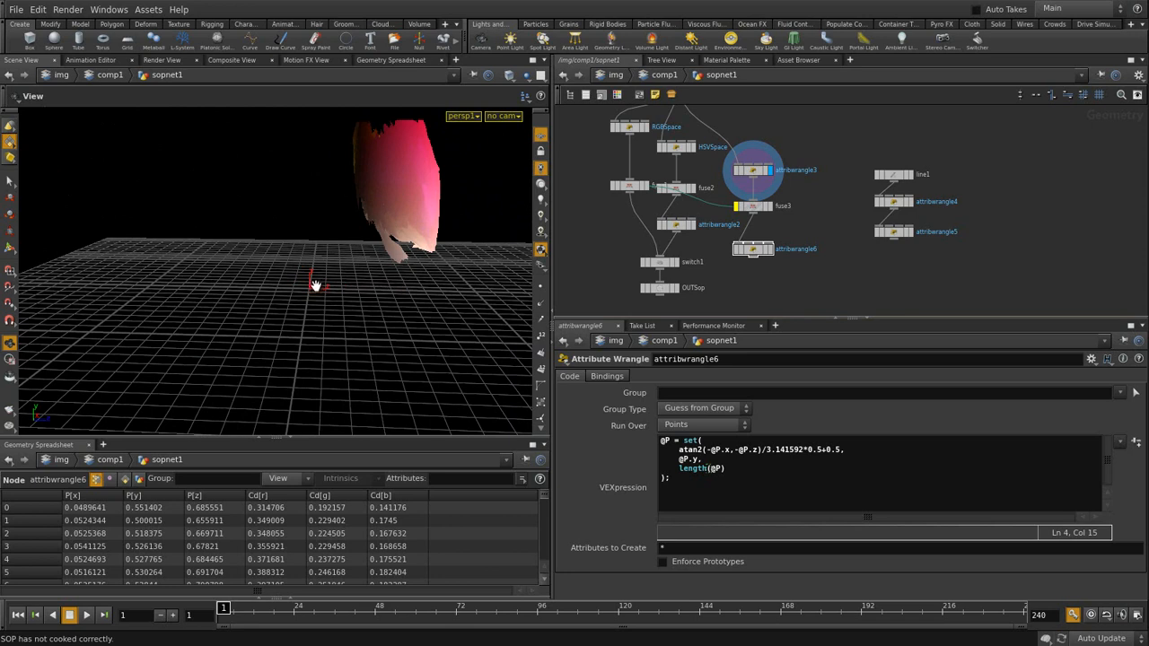
{"action": "left_click_drag", "start_coordinate": [329, 278], "coordinate": [286, 337]}
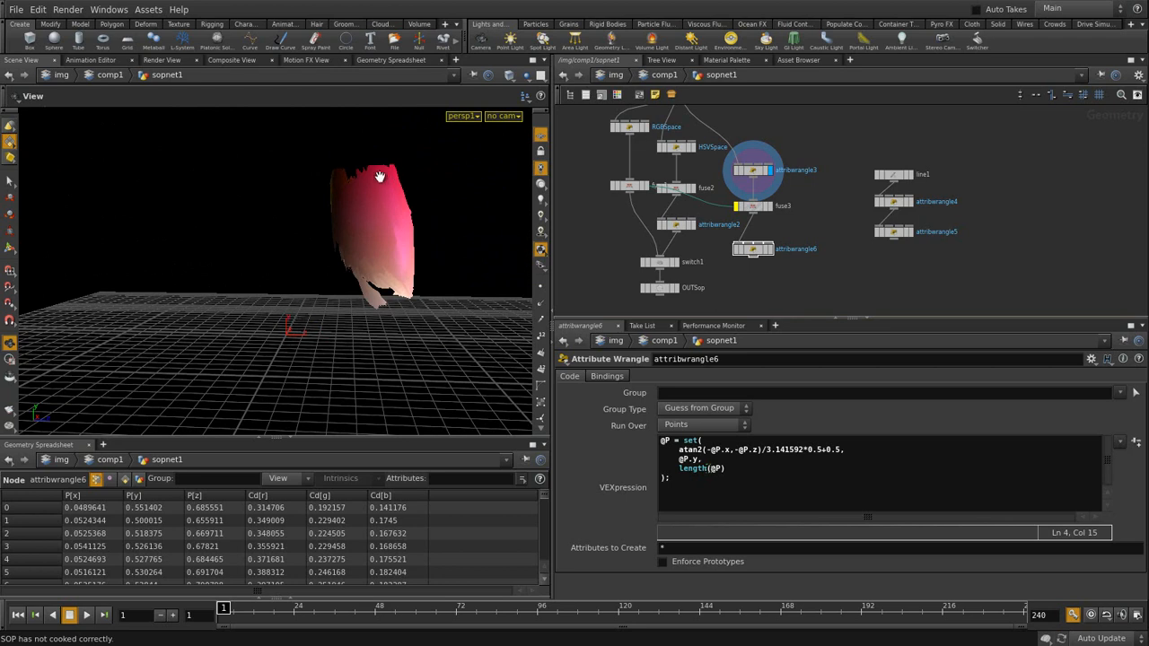
{"action": "left_click_drag", "start_coordinate": [351, 236], "coordinate": [300, 332]}
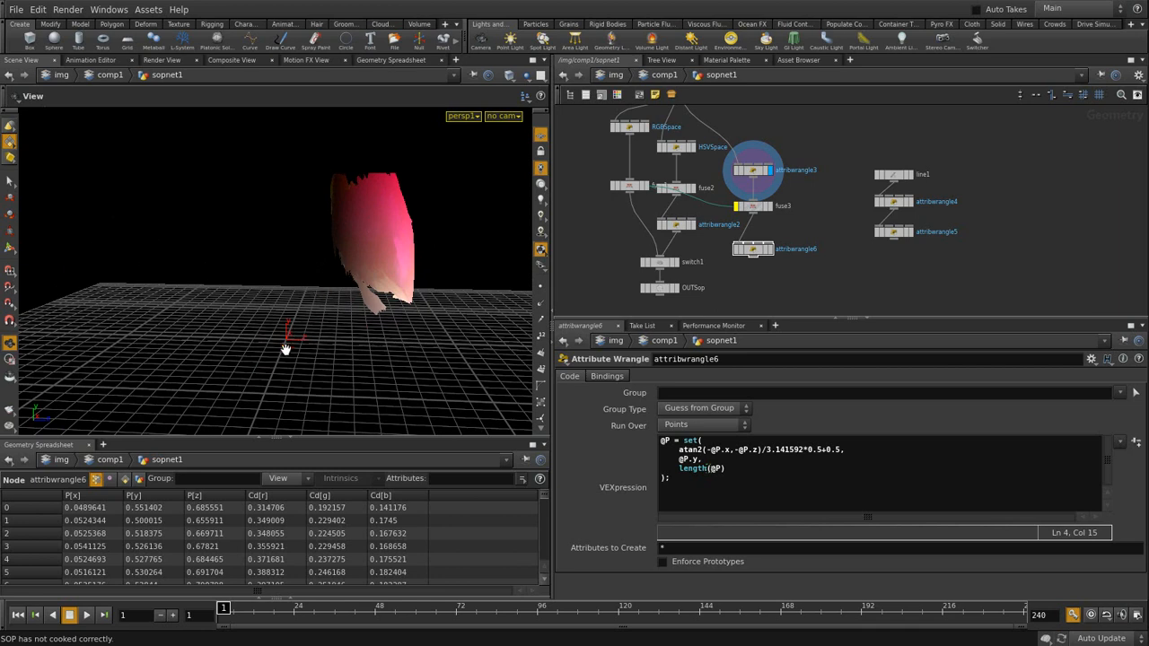
- Insert a blank first line above attribwrangle6's set() statement
{"action": "left_click", "coordinate": [767, 479]}
{"action": "left_click", "coordinate": [662, 440]}
{"action": "key", "text": "Return"}
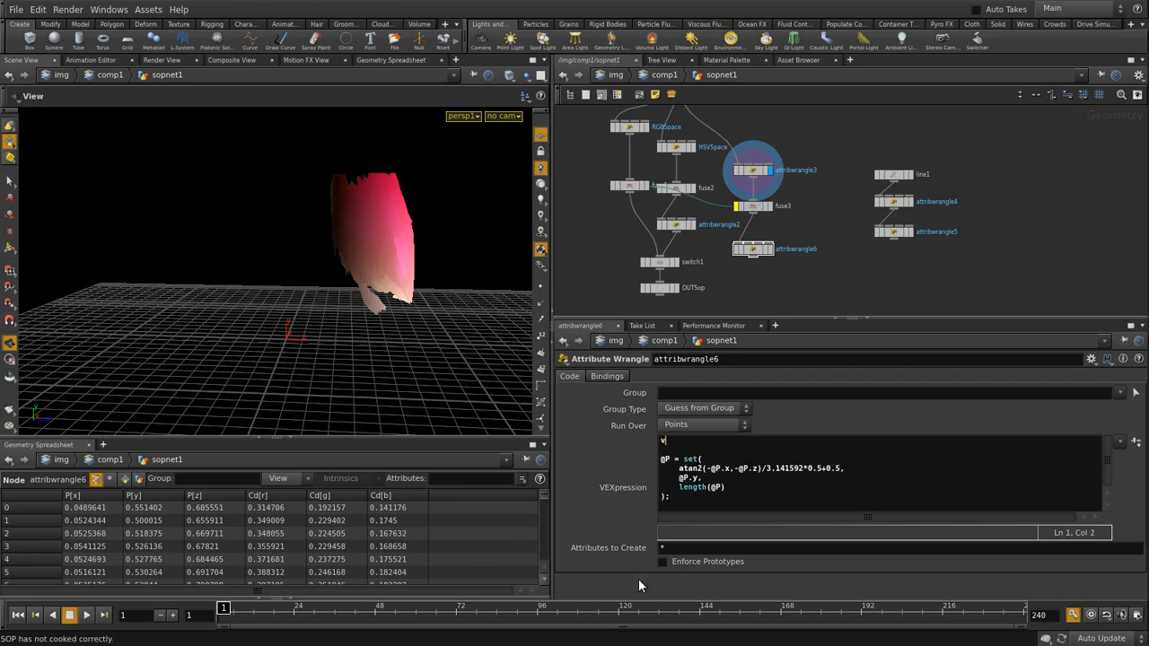
- Declare vector flatten = set(1,0,1), use length(@P*flatten) as z, and display attribwrangle6
{"action": "type", "text": "vector flatten = set(1,0,1);"}
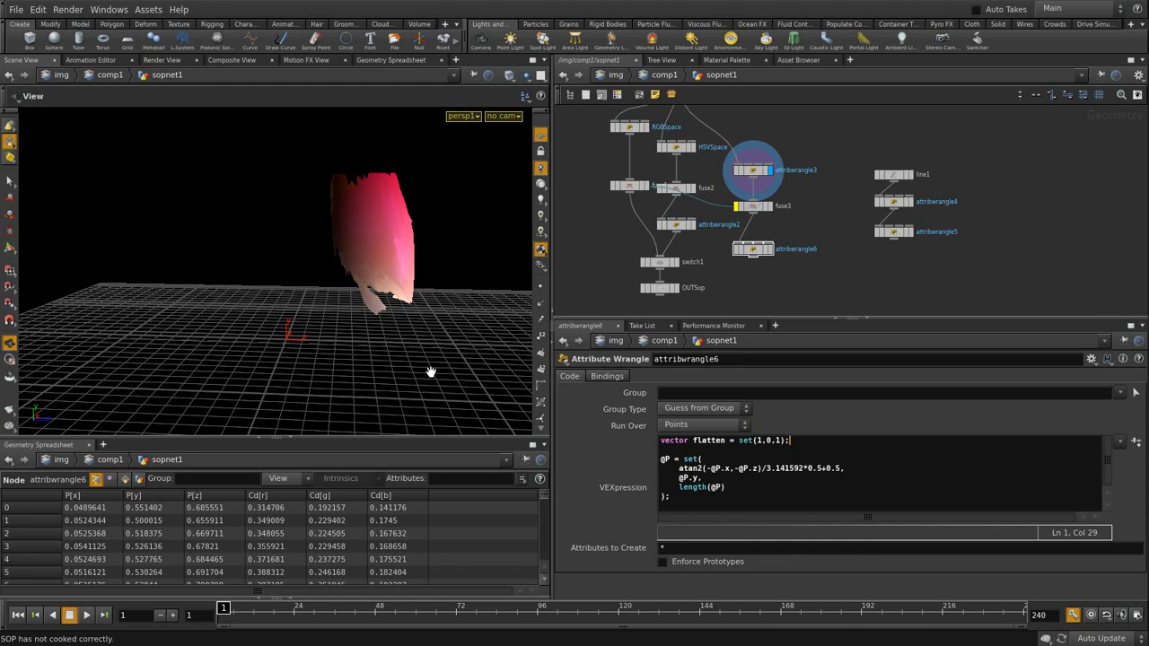
{"action": "double_click", "coordinate": [718, 487]}
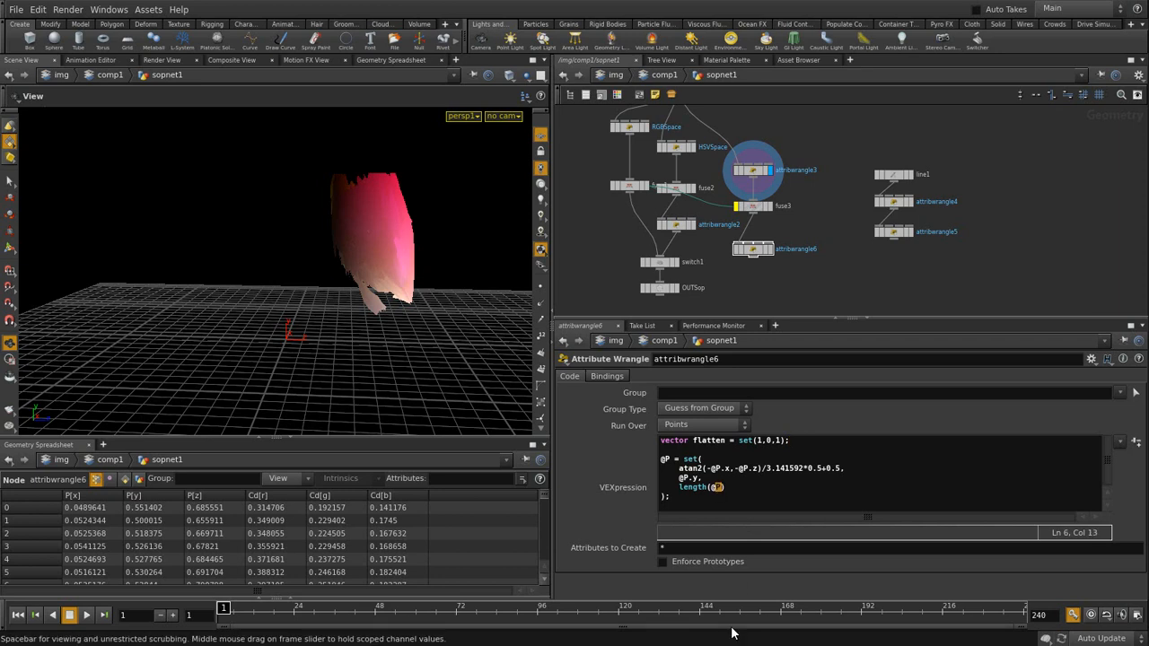
{"action": "key", "text": "End"}
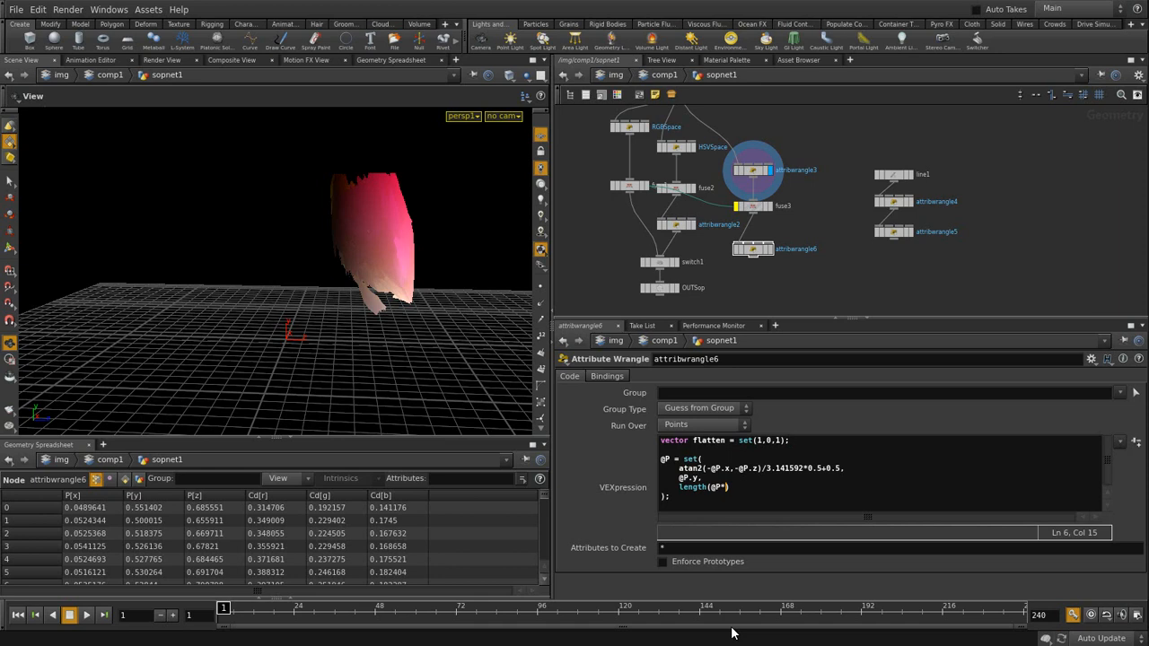
{"action": "type", "text": "flatten"}
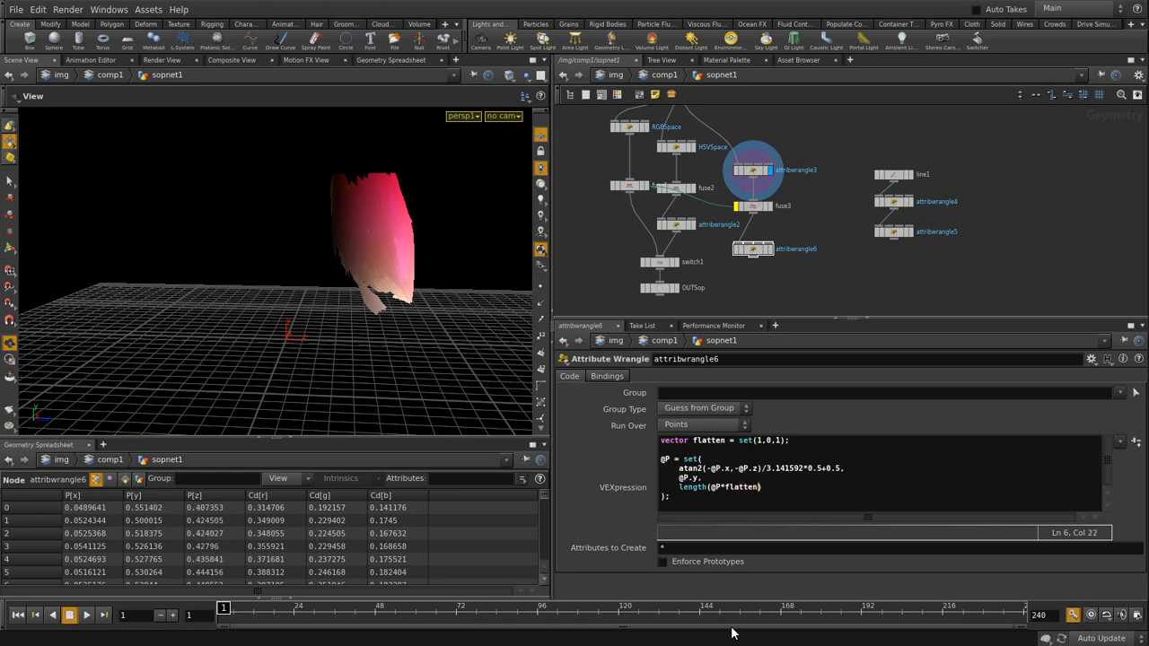
{"action": "left_click", "coordinate": [677, 506]}
{"action": "left_click", "coordinate": [764, 251]}
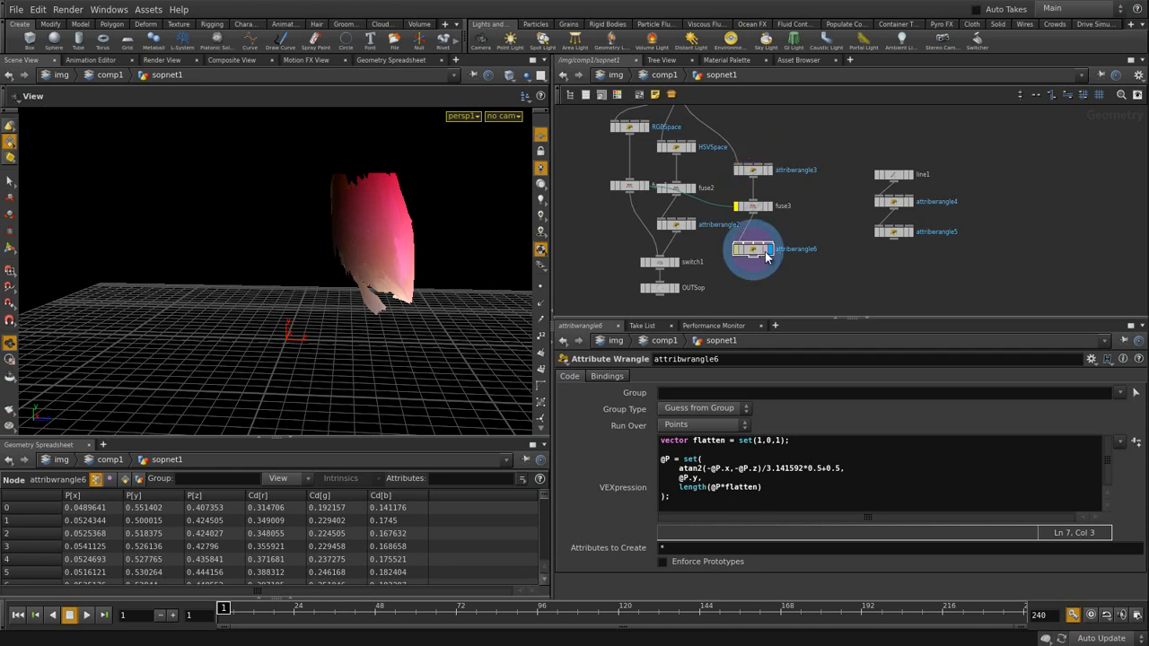
- Change attribwrangle6's radius term to length(@P*flatten*2)
{"action": "left_click_drag", "start_coordinate": [333, 200], "coordinate": [298, 221]}
{"action": "left_click", "coordinate": [692, 151]}
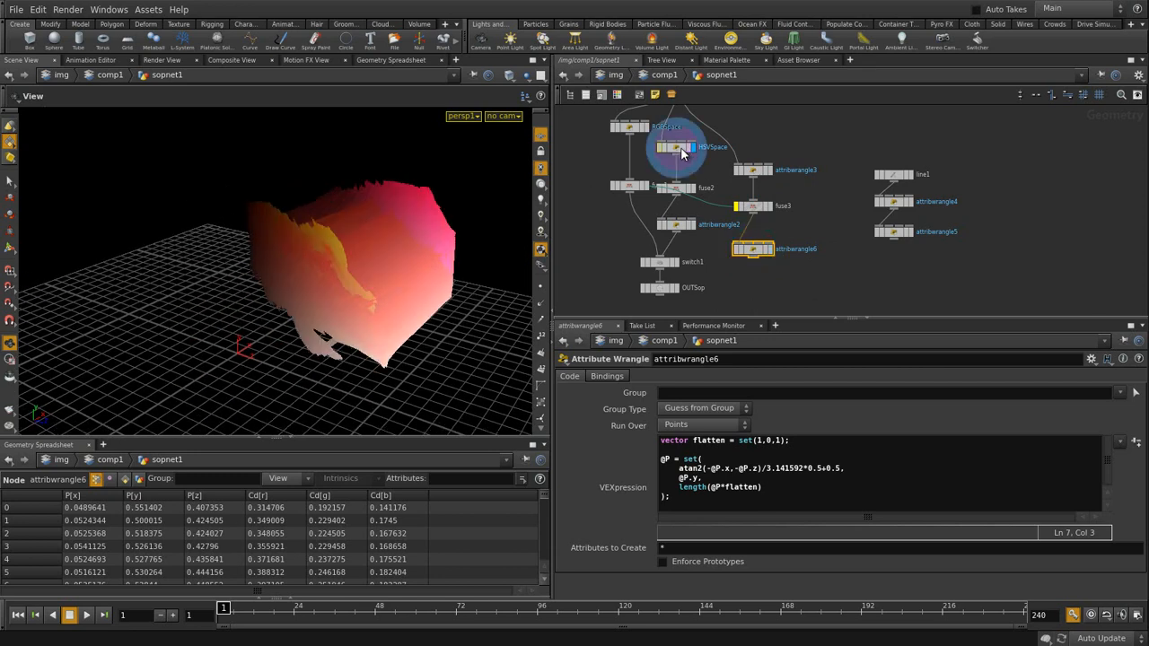
{"action": "left_click", "coordinate": [767, 249]}
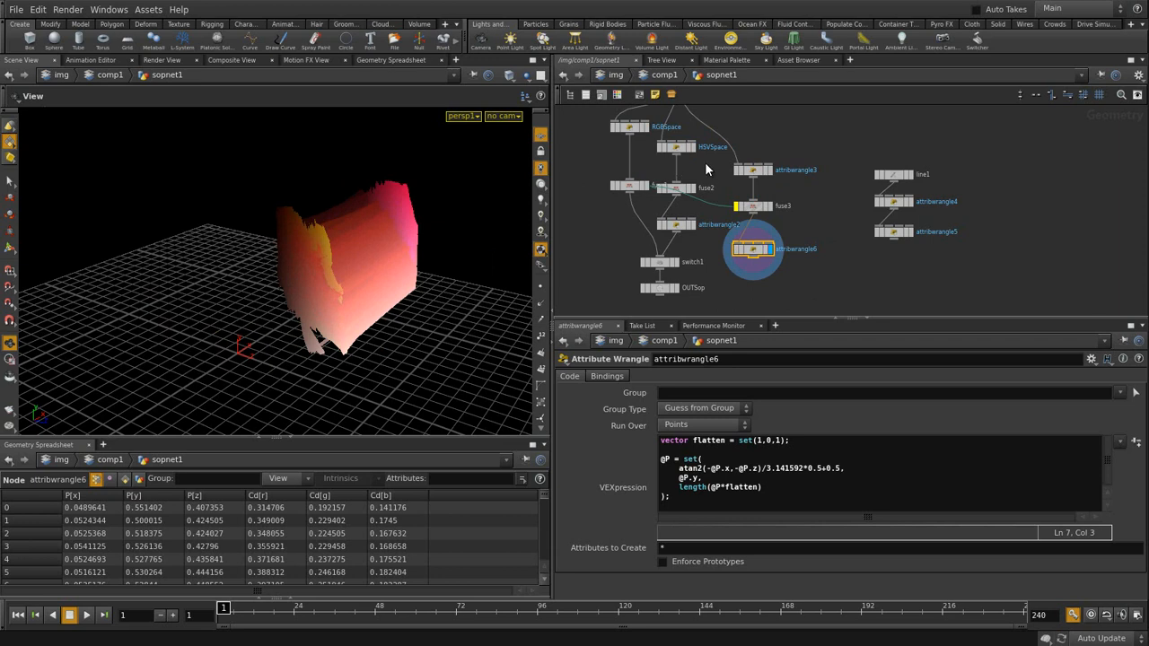
{"action": "left_click_drag", "start_coordinate": [758, 490], "coordinate": [709, 568]}
{"action": "left_click", "coordinate": [757, 489]}
{"action": "type", "text": "*2"}
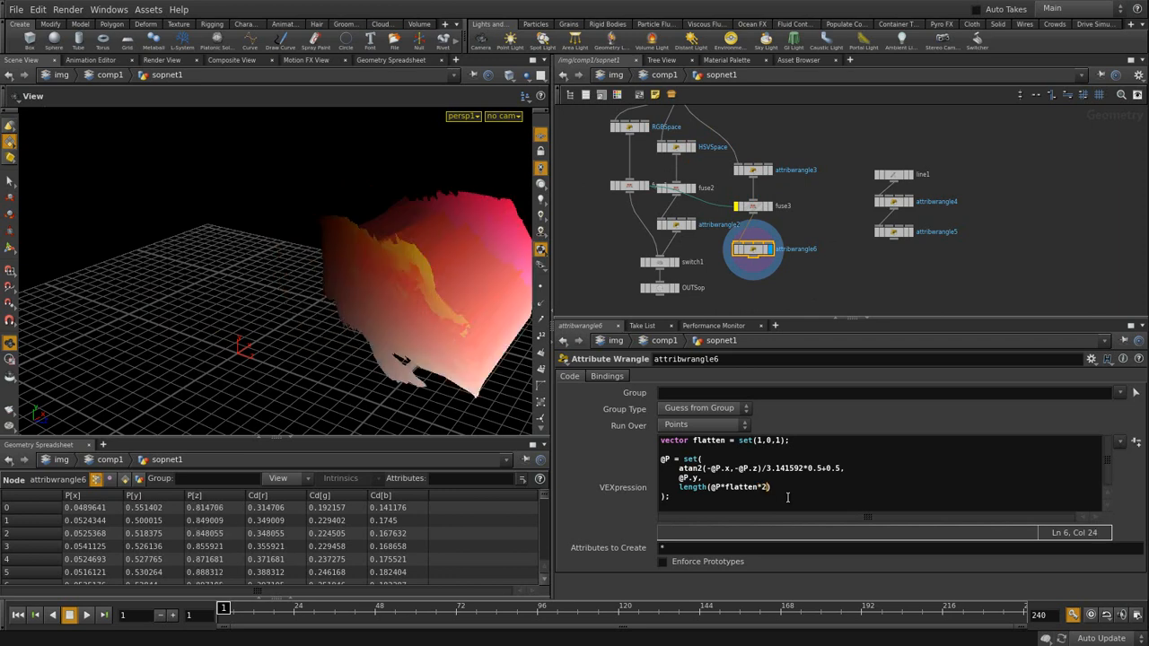
- Compare attribwrangle6's output against attribwrangle3 and HSVSpace geometry
{"action": "left_click", "coordinate": [754, 170]}
{"action": "left_click", "coordinate": [767, 170]}
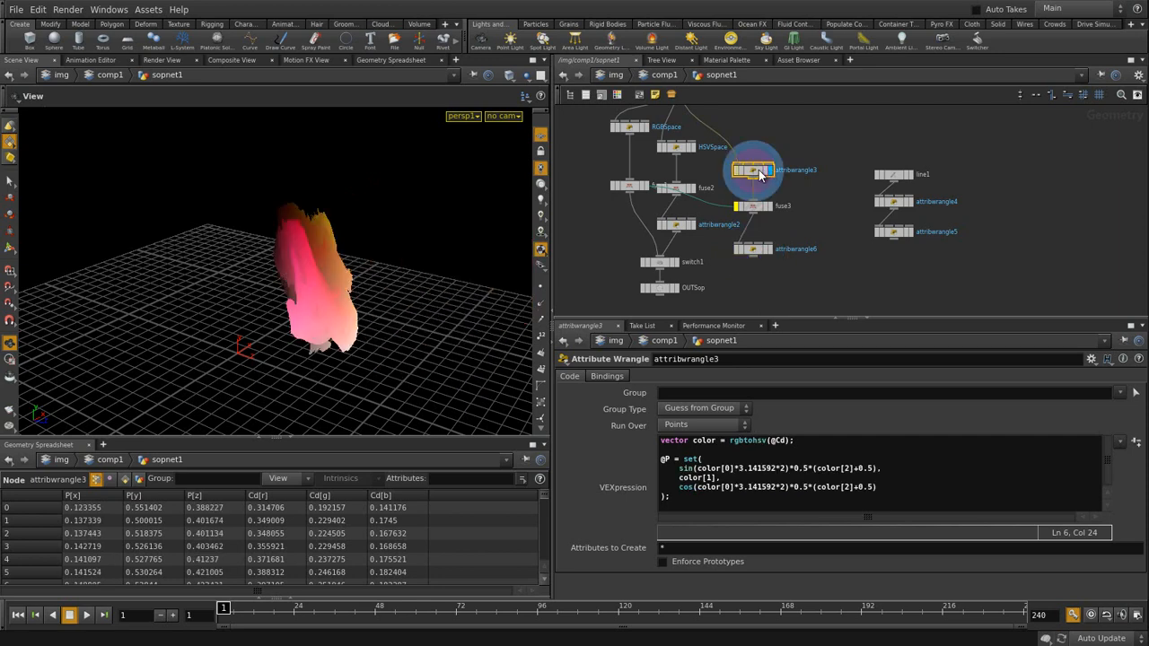
{"action": "left_click", "coordinate": [693, 149]}
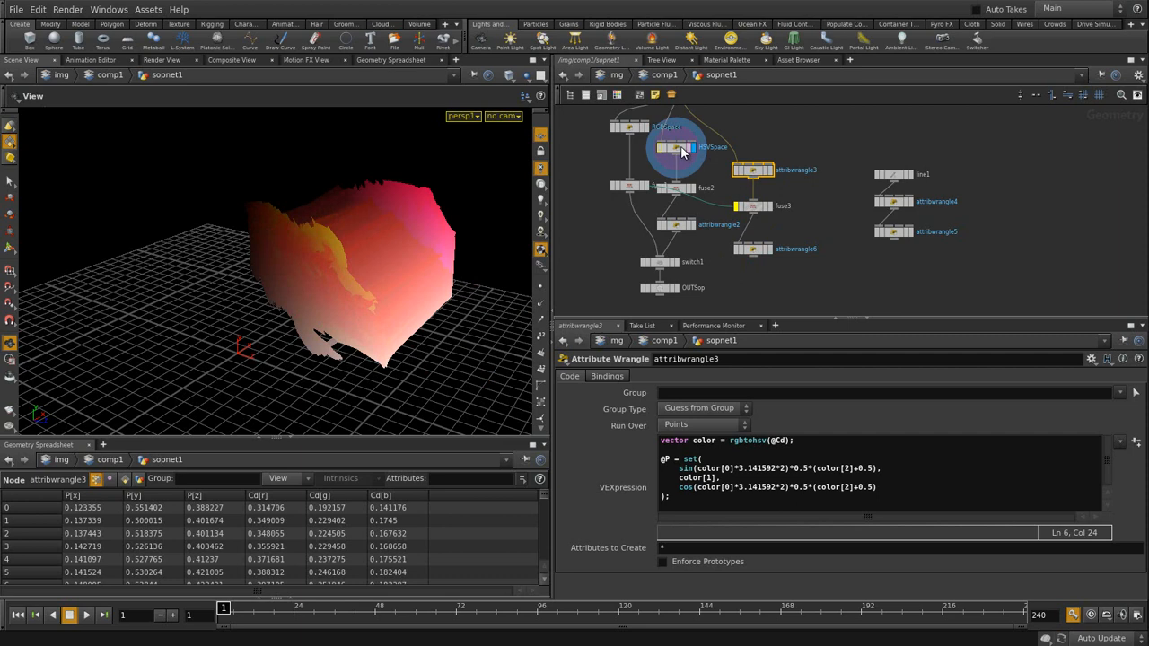
{"action": "left_click", "coordinate": [771, 249]}
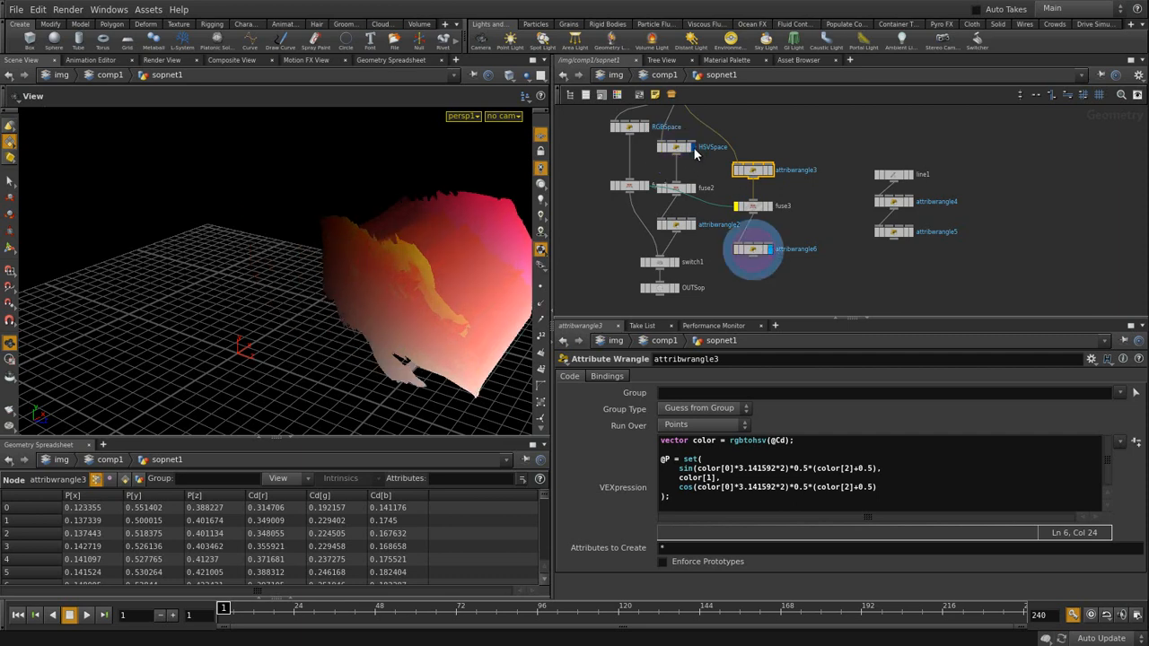
{"action": "left_click", "coordinate": [694, 148]}
{"action": "left_click", "coordinate": [770, 250]}
{"action": "left_click", "coordinate": [768, 248]}
{"action": "left_click", "coordinate": [772, 250]}
{"action": "left_click", "coordinate": [753, 249]}
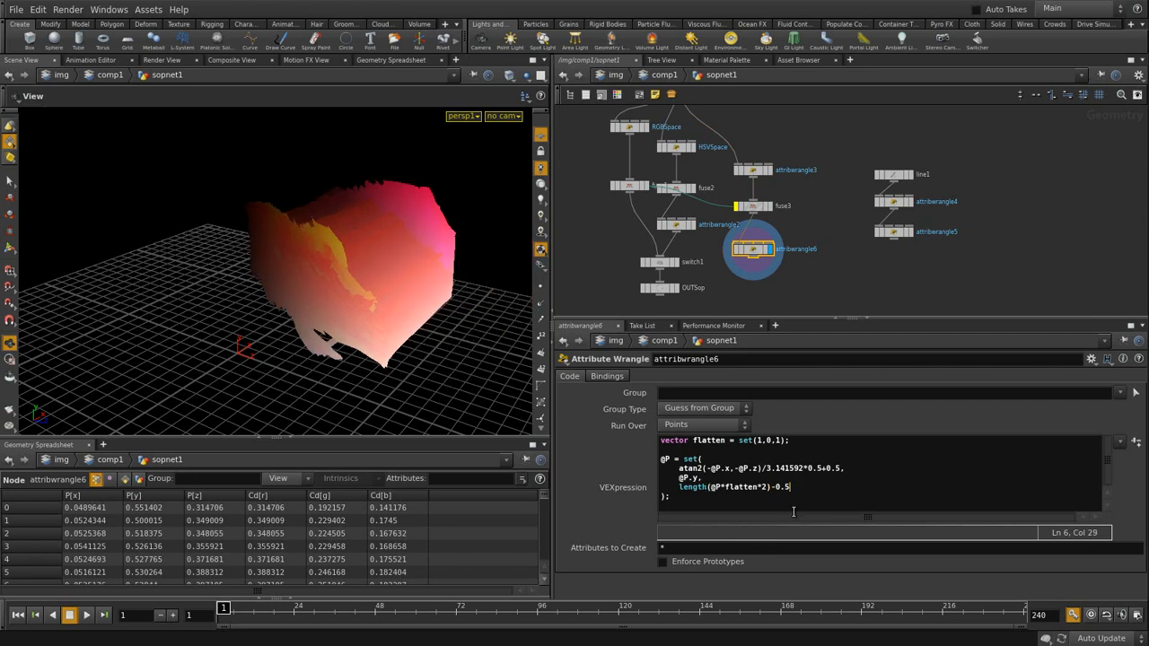
{"action": "left_click", "coordinate": [693, 147]}
{"action": "left_click", "coordinate": [771, 251]}
- Duplicate attribwrangle2 (@P = hsvtorgb(@P)) as attribwrangle7 and place it under attribwrangle6
{"action": "middle_click_drag", "start_coordinate": [756, 270], "coordinate": [762, 213]}
{"action": "left_click_drag", "start_coordinate": [711, 260], "coordinate": [662, 275]}
{"action": "left_click_drag", "start_coordinate": [688, 169], "coordinate": [689, 183]}
{"action": "key", "text": "ctrl+c"}
{"action": "key", "text": "ctrl+v"}
{"action": "left_click_drag", "start_coordinate": [732, 214], "coordinate": [760, 221]}
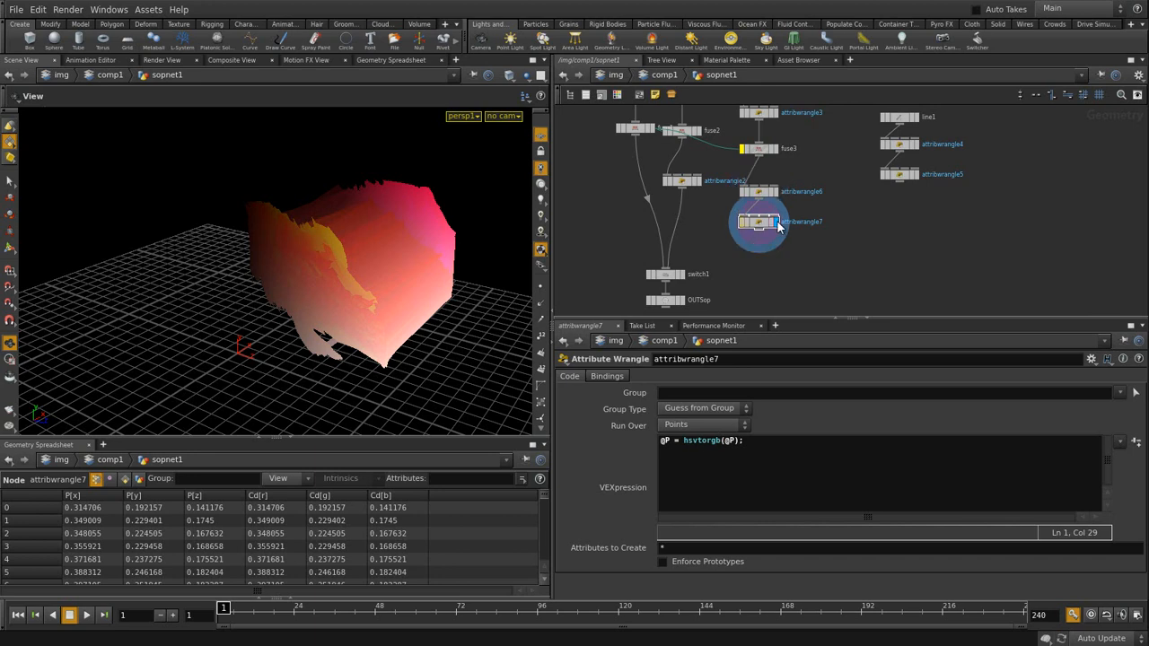
- Wire attribwrangle7 into switch1 and move switch1 and OUTSop beneath attribwrangle2, displaying OUTSop
{"action": "left_click", "coordinate": [775, 223]}
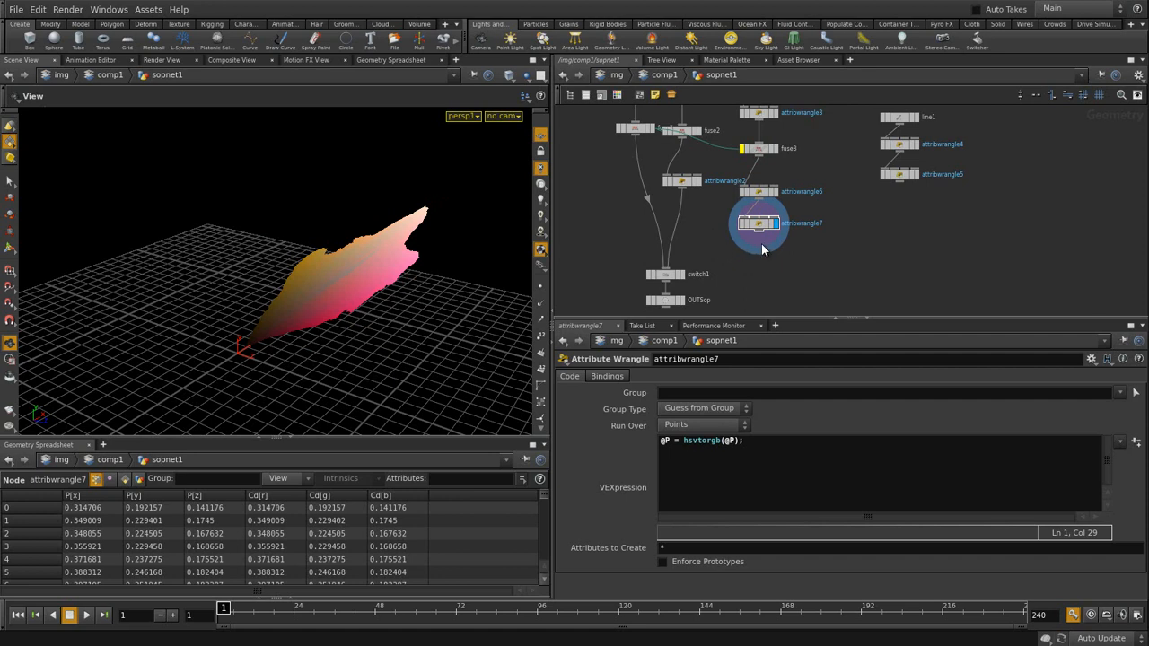
{"action": "left_click_drag", "start_coordinate": [759, 233], "coordinate": [687, 270]}
{"action": "middle_click_drag", "start_coordinate": [707, 295], "coordinate": [729, 263]}
{"action": "left_click_drag", "start_coordinate": [731, 240], "coordinate": [709, 254]}
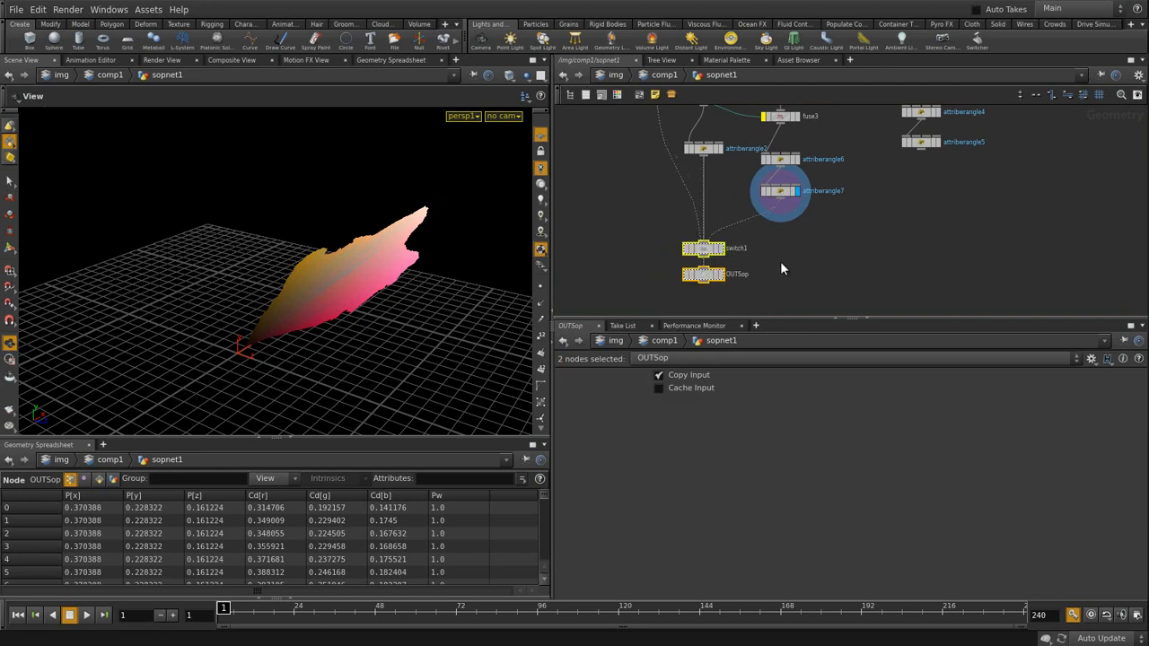
{"action": "left_click", "coordinate": [782, 267]}
{"action": "left_click", "coordinate": [722, 277]}
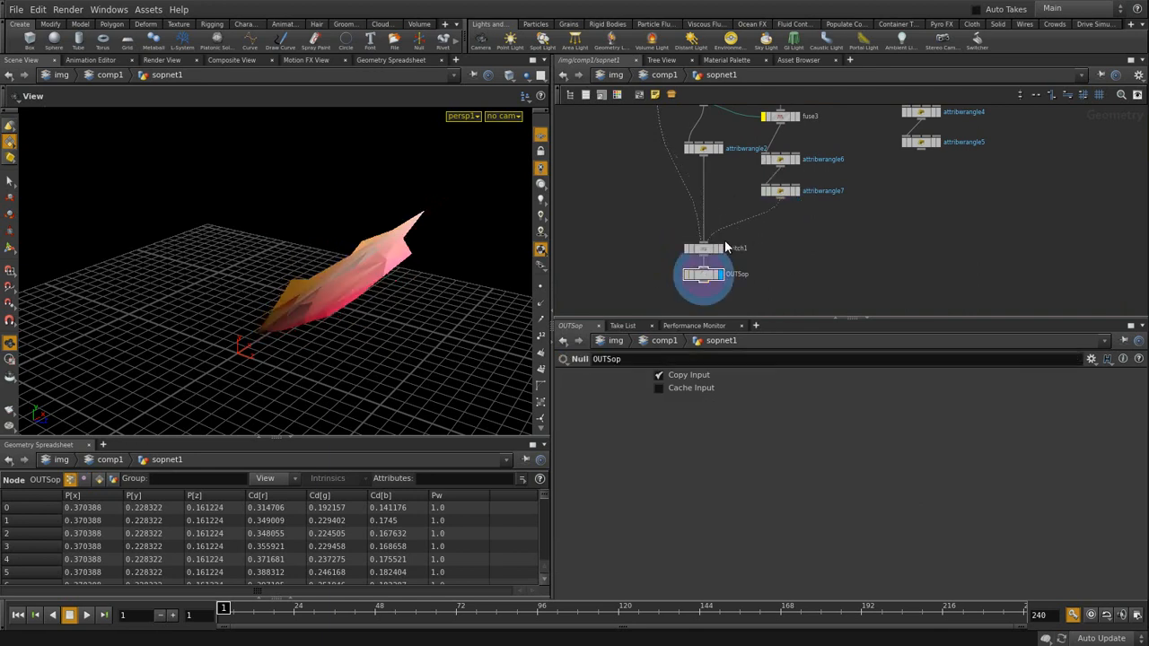
- Set switch1's Select Input to 2, previewing the other inputs before settling on 2
{"action": "left_click_drag", "start_coordinate": [344, 246], "coordinate": [441, 267]}
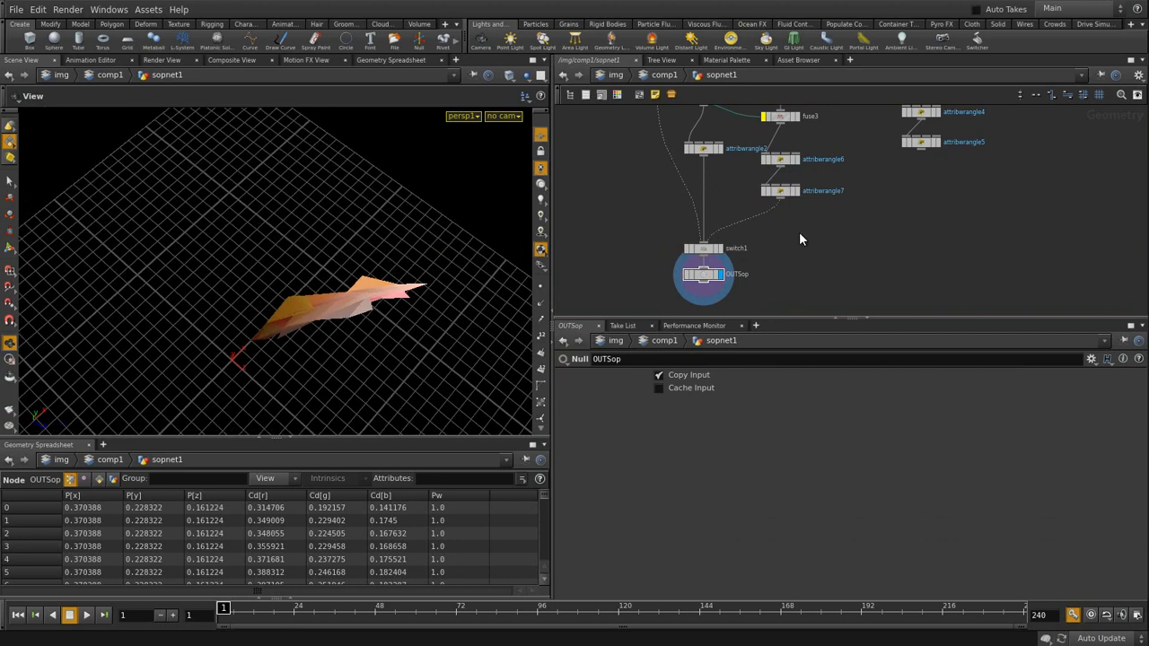
{"action": "middle_click_drag", "start_coordinate": [813, 236], "coordinate": [784, 315]}
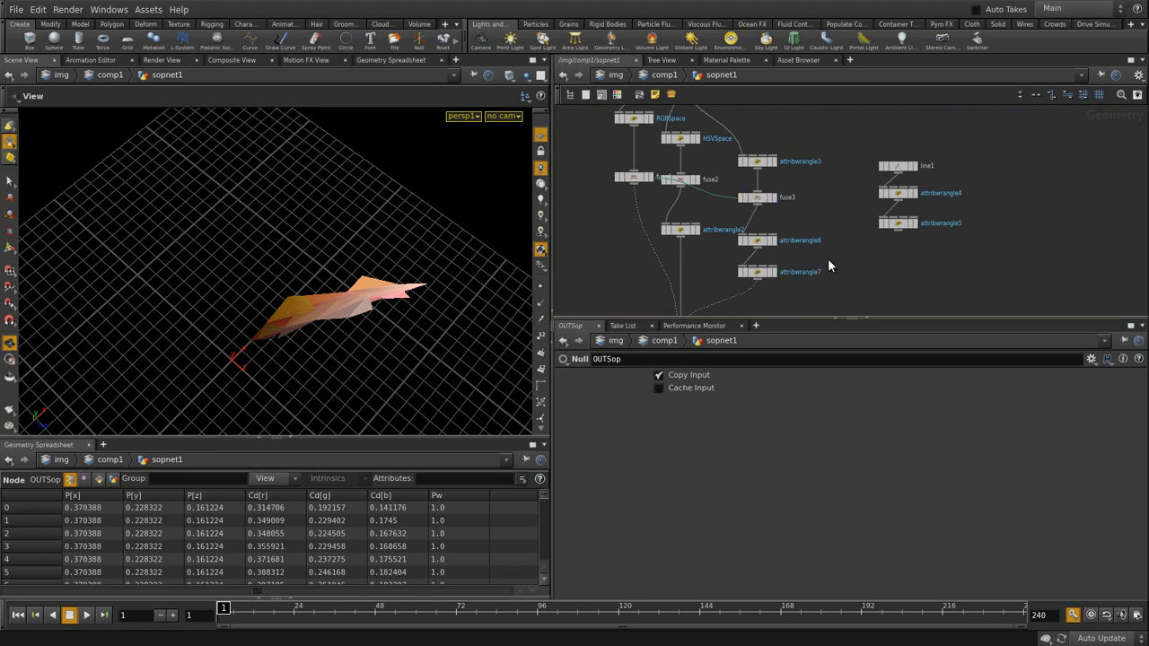
{"action": "middle_click_drag", "start_coordinate": [885, 262], "coordinate": [891, 200]}
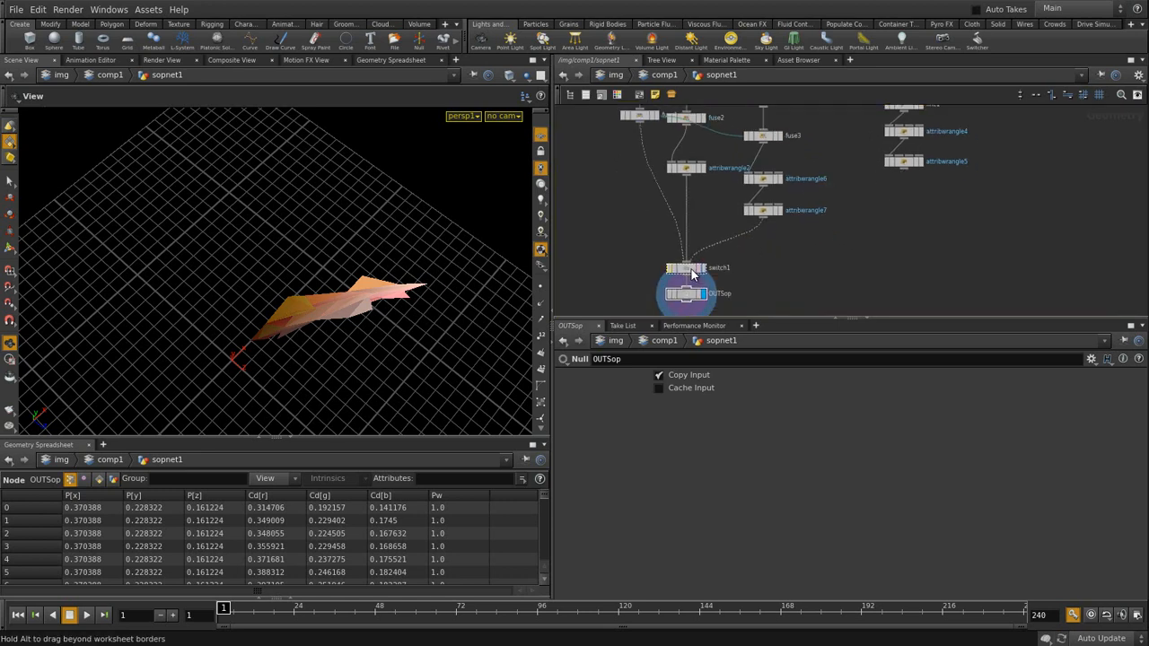
{"action": "left_click", "coordinate": [691, 272]}
{"action": "mouse_move", "coordinate": [808, 370]}
{"action": "left_mouse_down"}
{"action": "mouse_move", "coordinate": [824, 368]}
{"action": "mouse_move", "coordinate": [766, 380]}
{"action": "mouse_move", "coordinate": [811, 374]}
{"action": "left_mouse_up"}
{"action": "left_click", "coordinate": [851, 261]}
{"action": "left_click_drag", "start_coordinate": [376, 294], "coordinate": [421, 259]}
{"action": "mouse_move", "coordinate": [815, 378]}
{"action": "left_mouse_down"}
{"action": "mouse_move", "coordinate": [785, 377]}
{"action": "mouse_move", "coordinate": [816, 377]}
{"action": "left_mouse_up"}
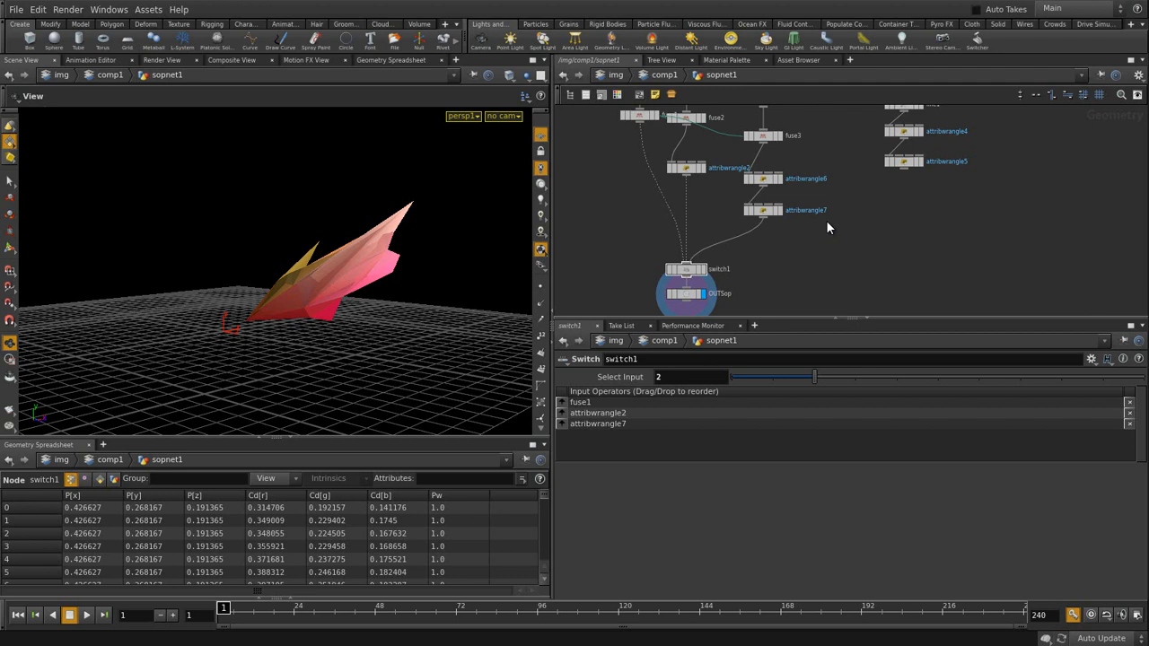
- Show the composited flower-girl image, stepping into sopnet1 and back up to comp1
{"action": "left_click", "coordinate": [236, 60]}
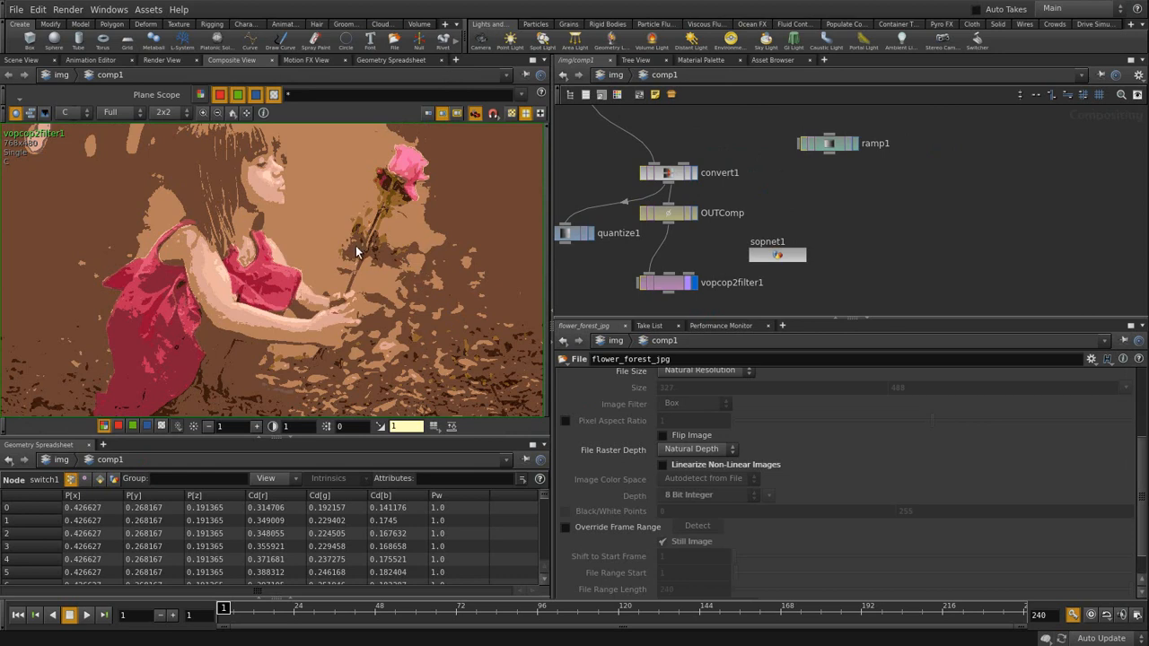
{"action": "left_click", "coordinate": [781, 257]}
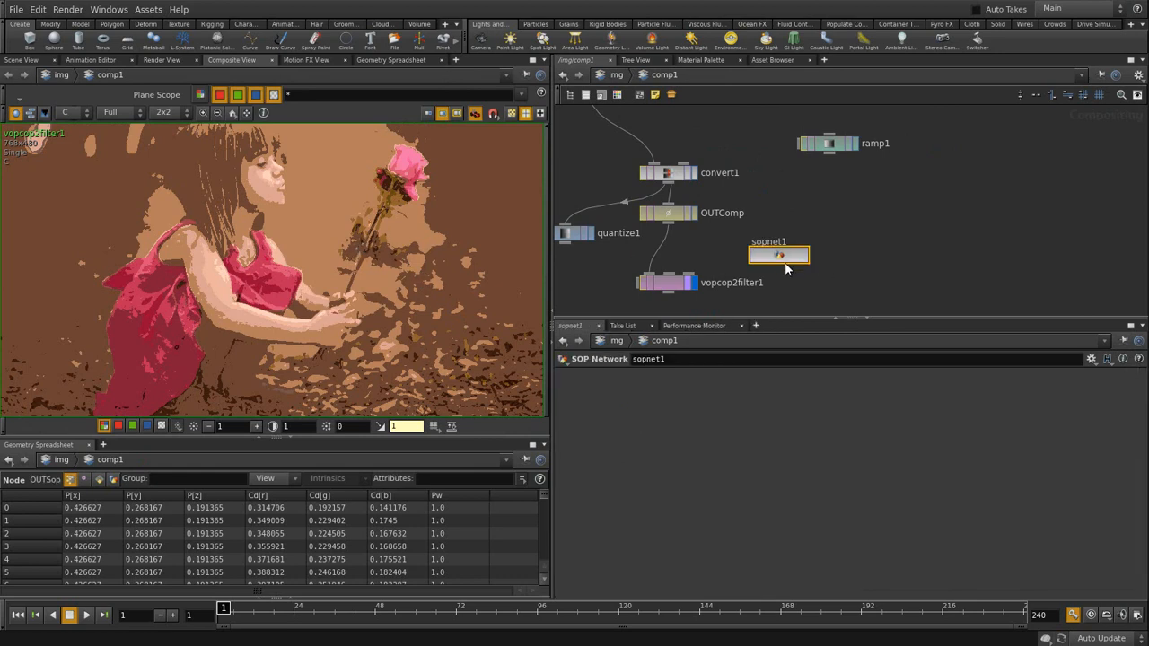
{"action": "double_click", "coordinate": [783, 259]}
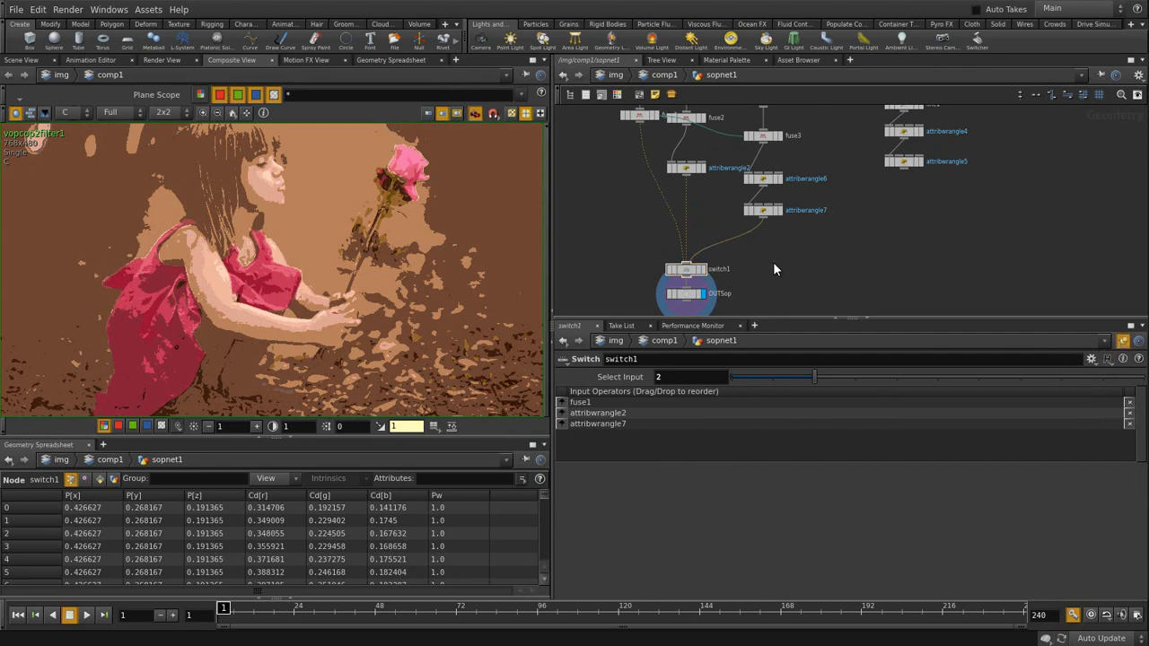
{"action": "key", "text": "u"}
- Compare the posterized image with switch1 on inputs 0, 1 and 2, ending on 2
{"action": "left_click_drag", "start_coordinate": [812, 377], "coordinate": [729, 374]}
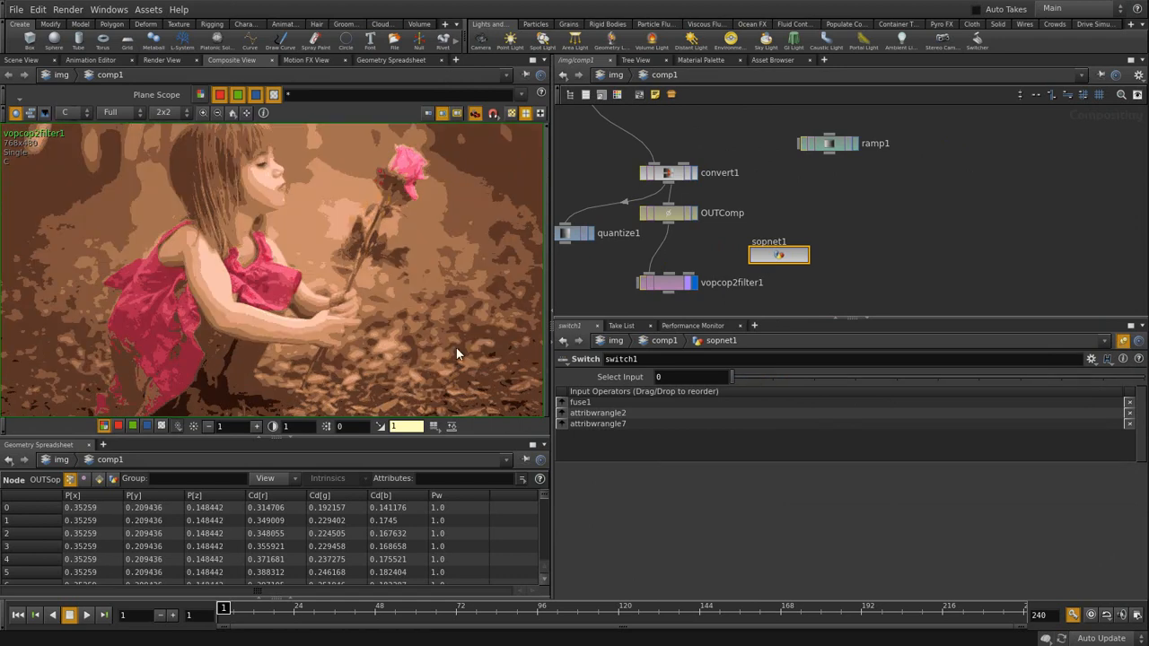
{"action": "left_click", "coordinate": [768, 373]}
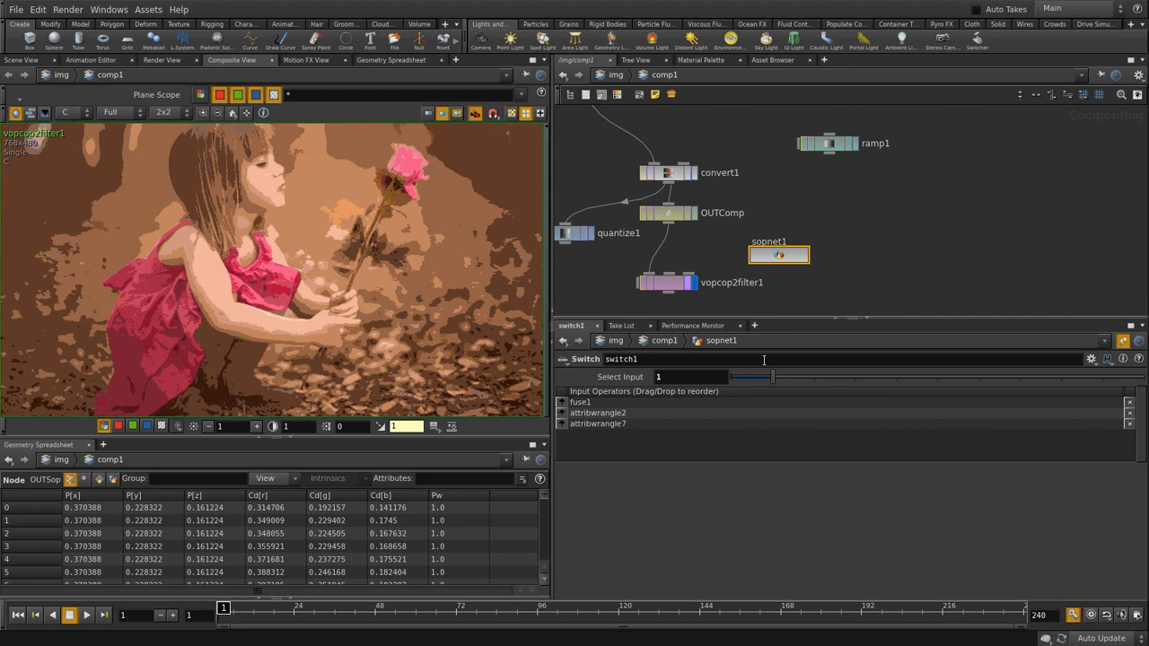
{"action": "left_click", "coordinate": [808, 375]}
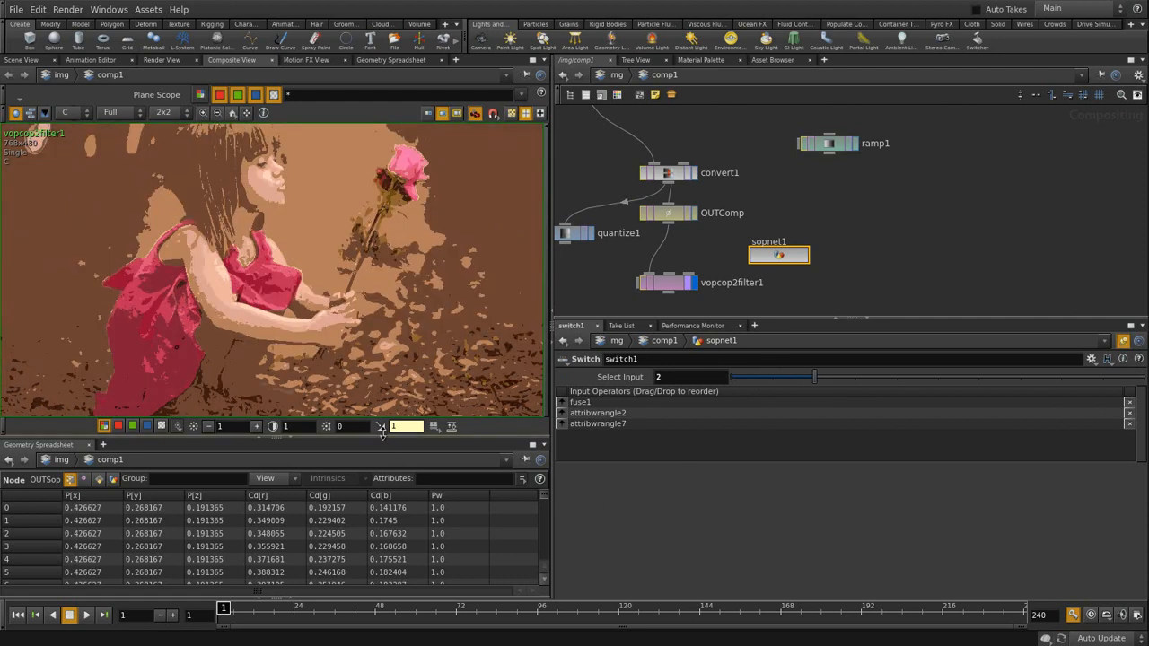
{"action": "middle_click_drag", "start_coordinate": [350, 268], "coordinate": [399, 294]}
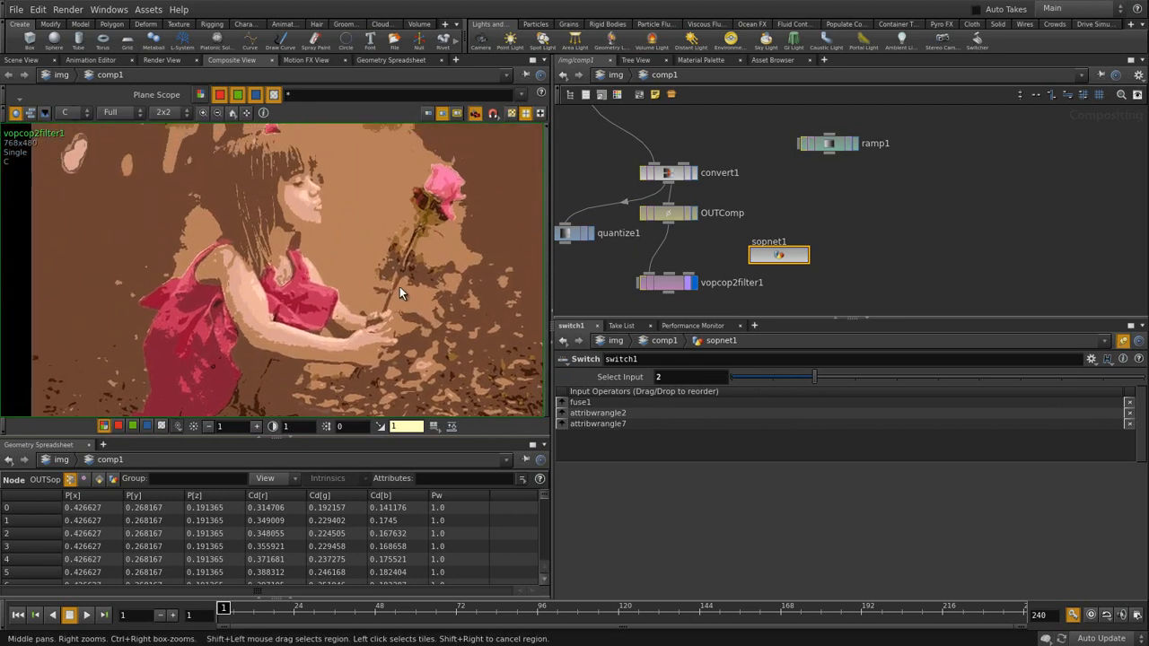